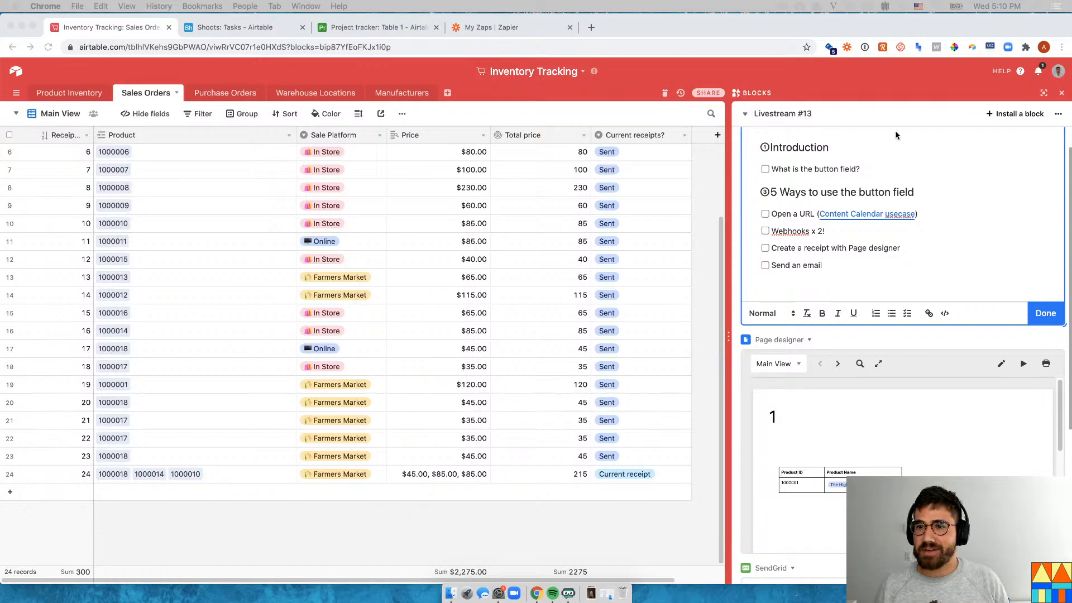
Make the Description block taller and widen the blocks pane beside the Sales Orders table
scroll(896, 134, up, 1)
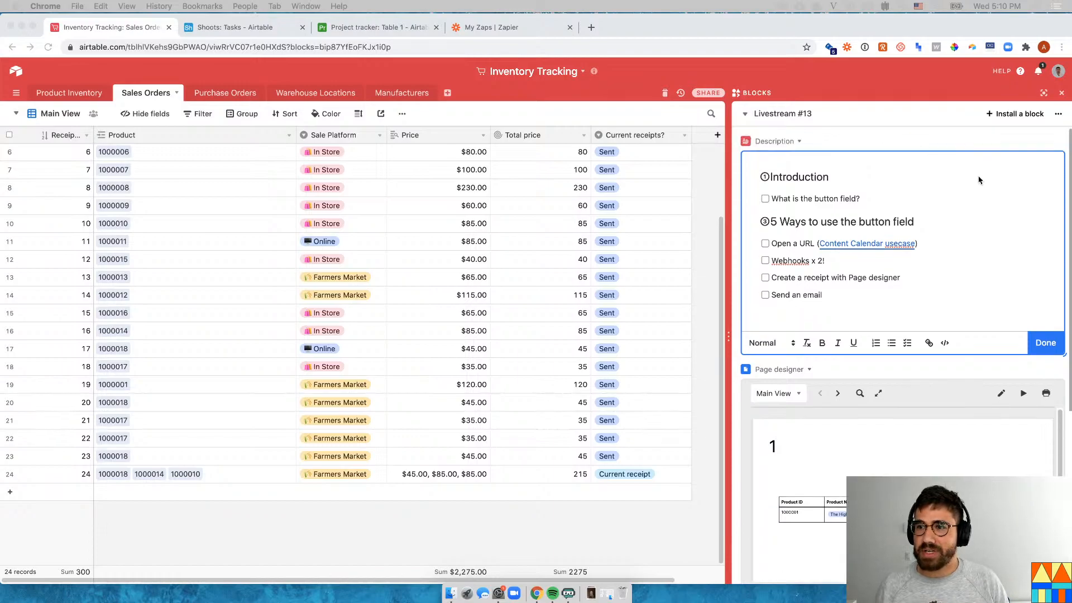
click(884, 139)
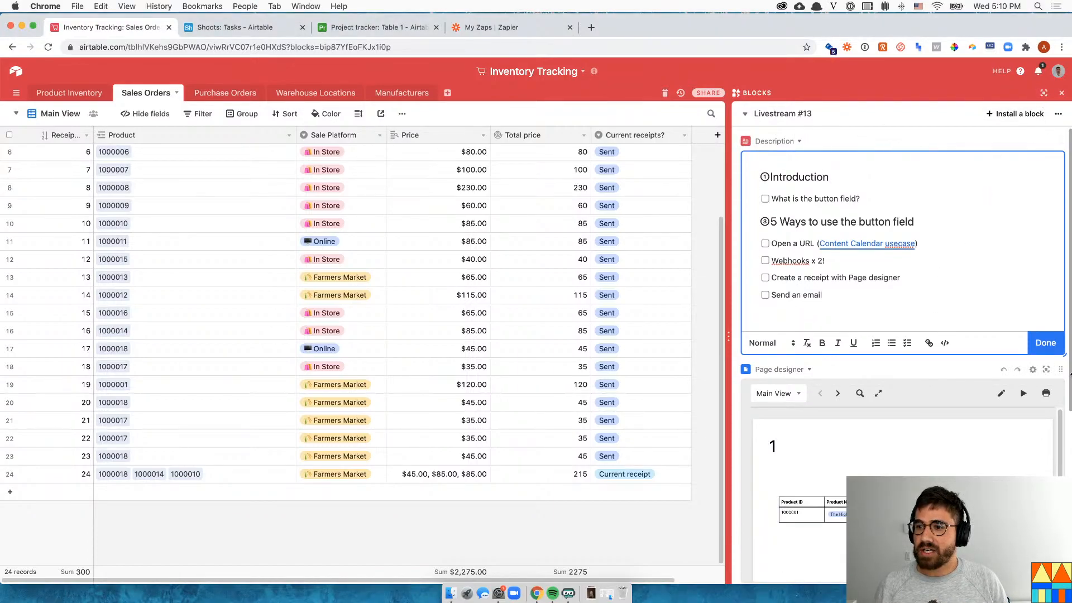
drag(1064, 355, 1027, 446)
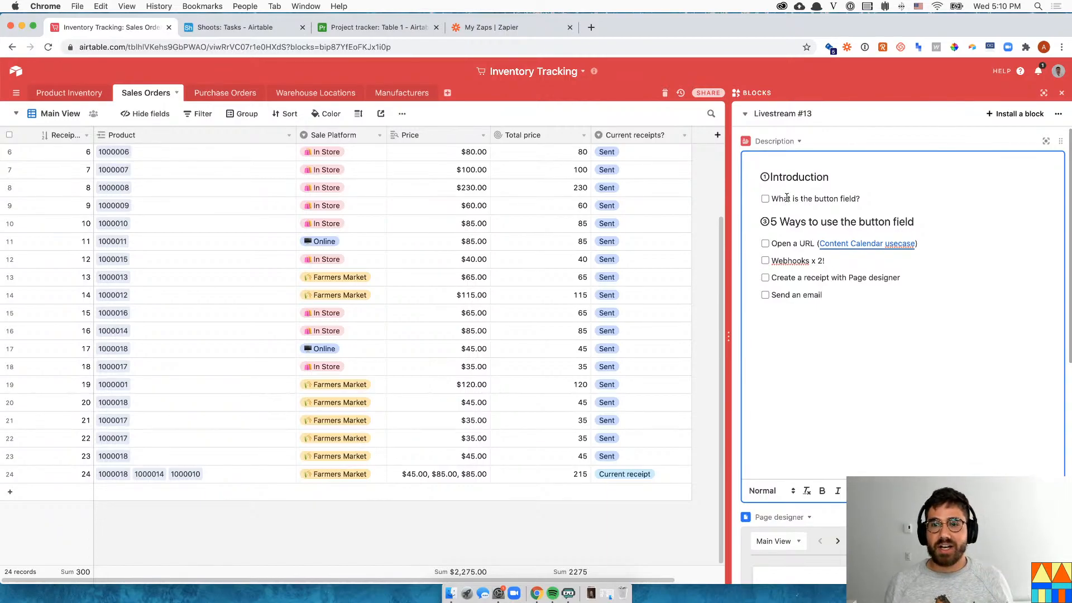
drag(692, 274, 653, 274)
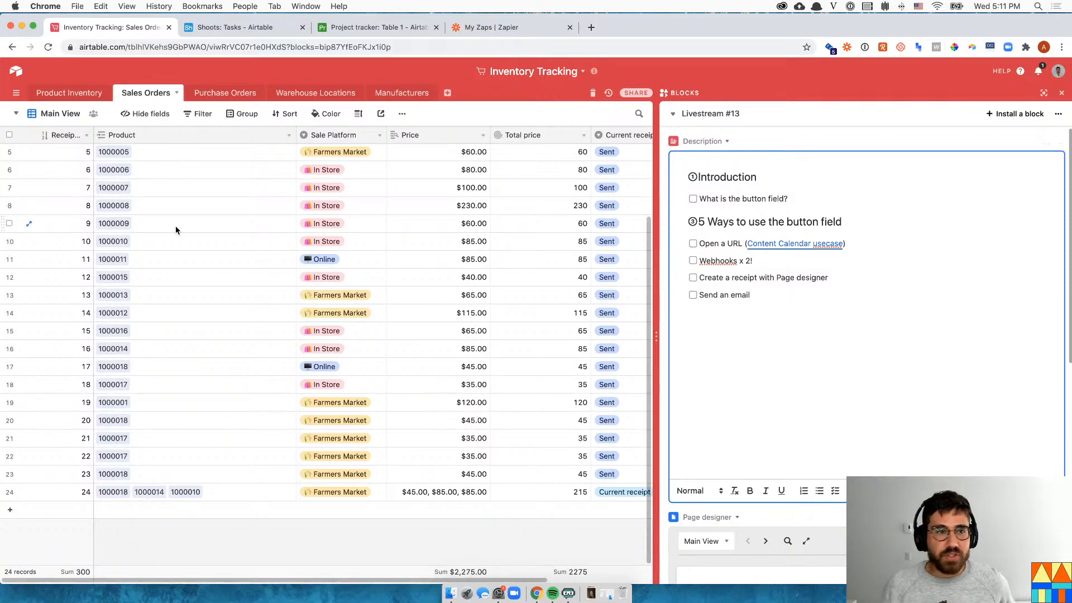
Examine the Open order button field's label, style, URL formula and available actions in the Product Inventory table
click(78, 95)
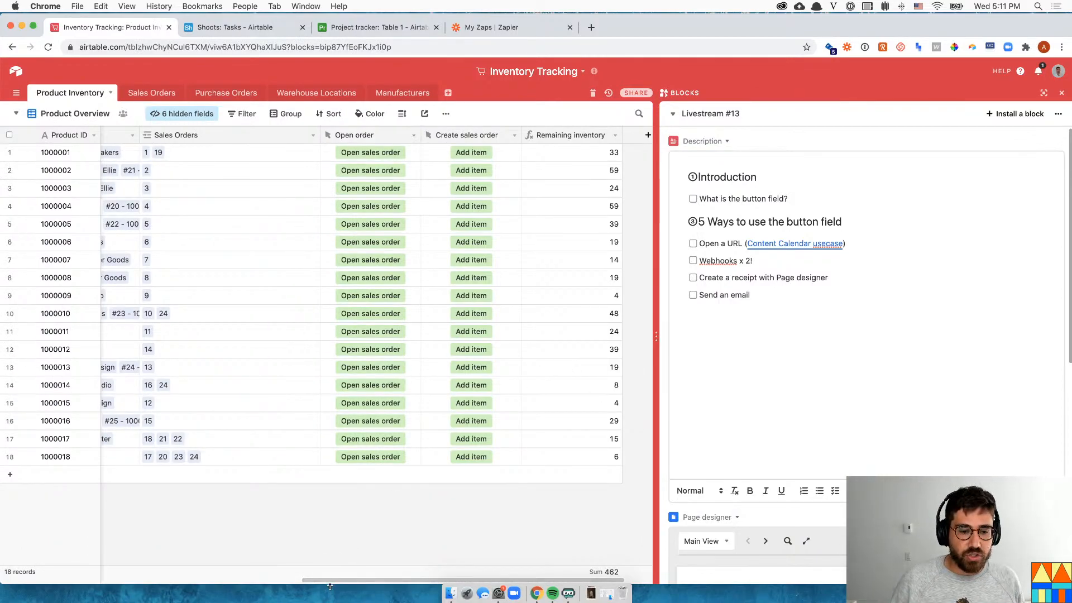
drag(328, 581, 285, 581)
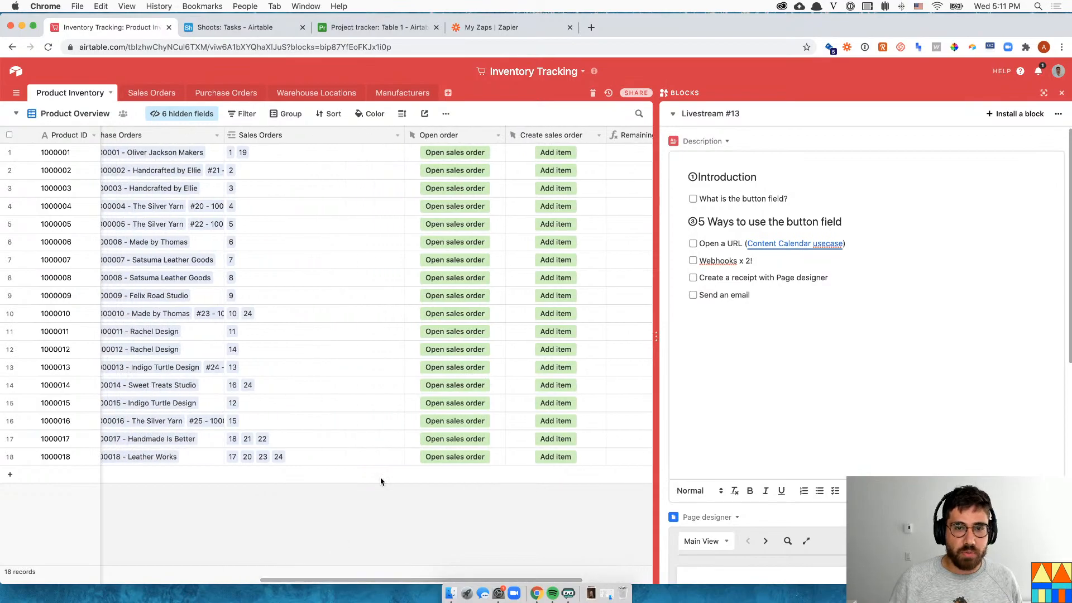
click(496, 137)
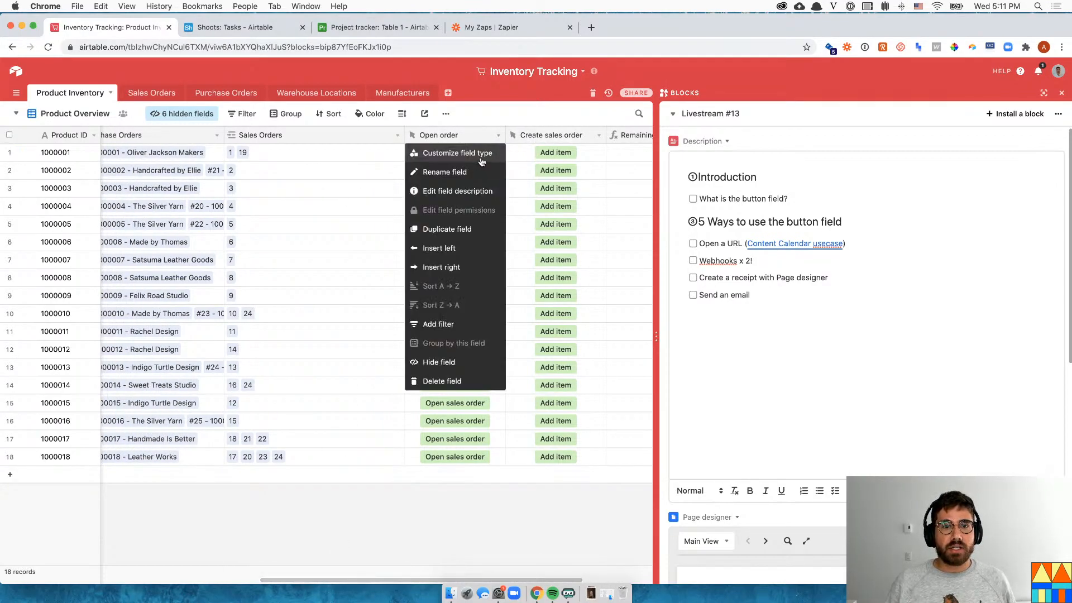
click(483, 153)
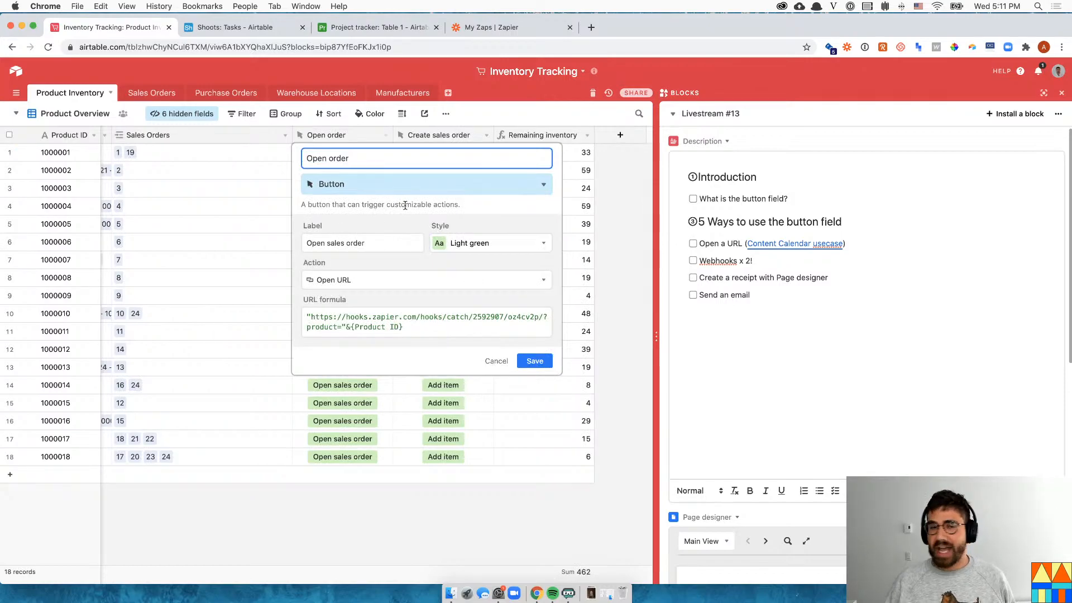
drag(366, 244, 301, 244)
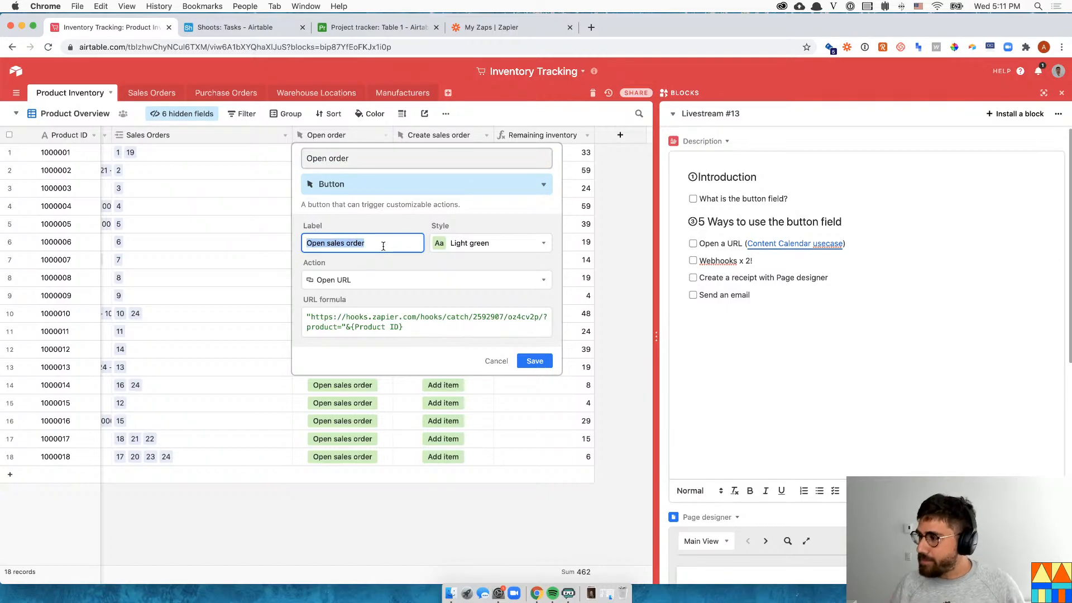
click(388, 283)
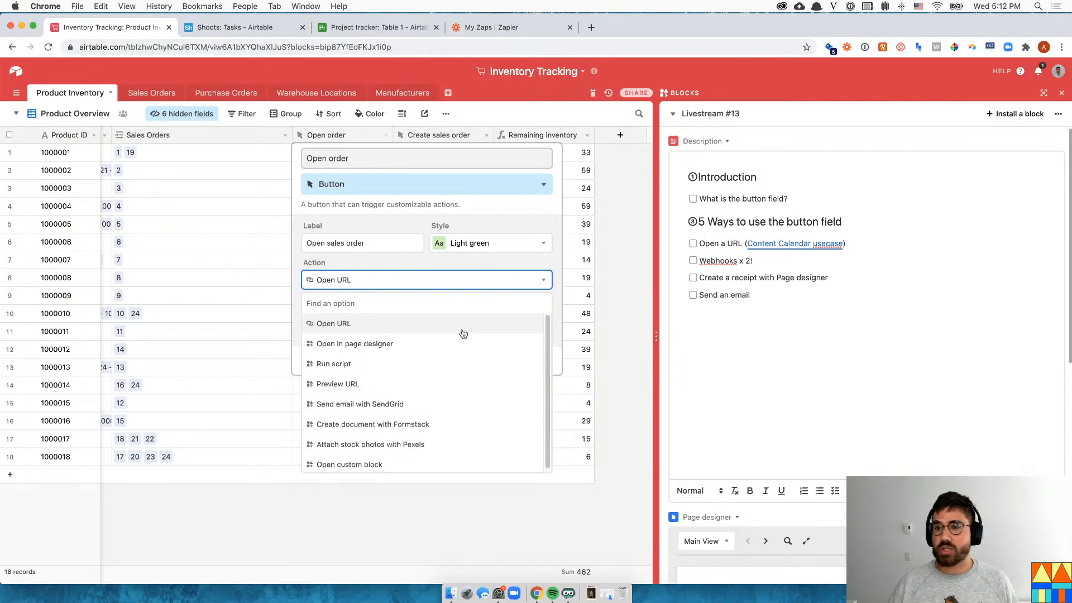
click(815, 373)
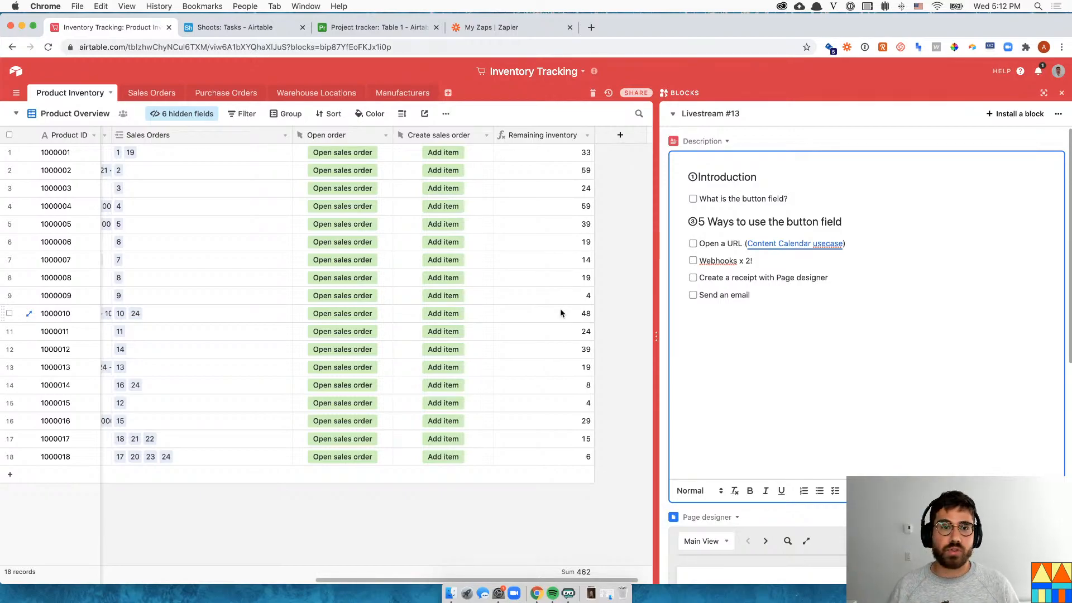
click(385, 135)
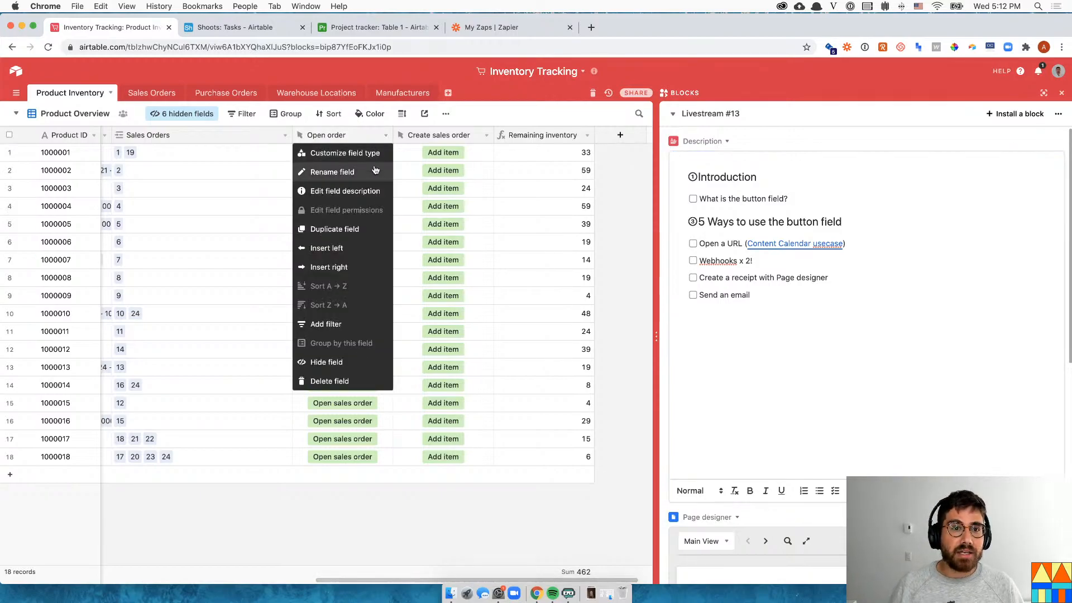
click(373, 154)
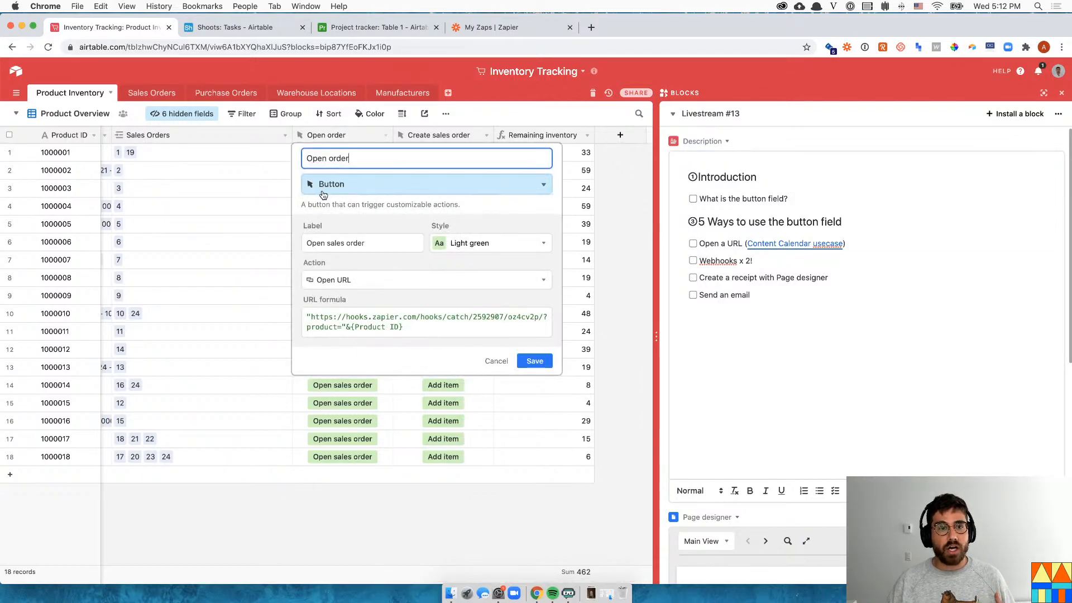
click(398, 283)
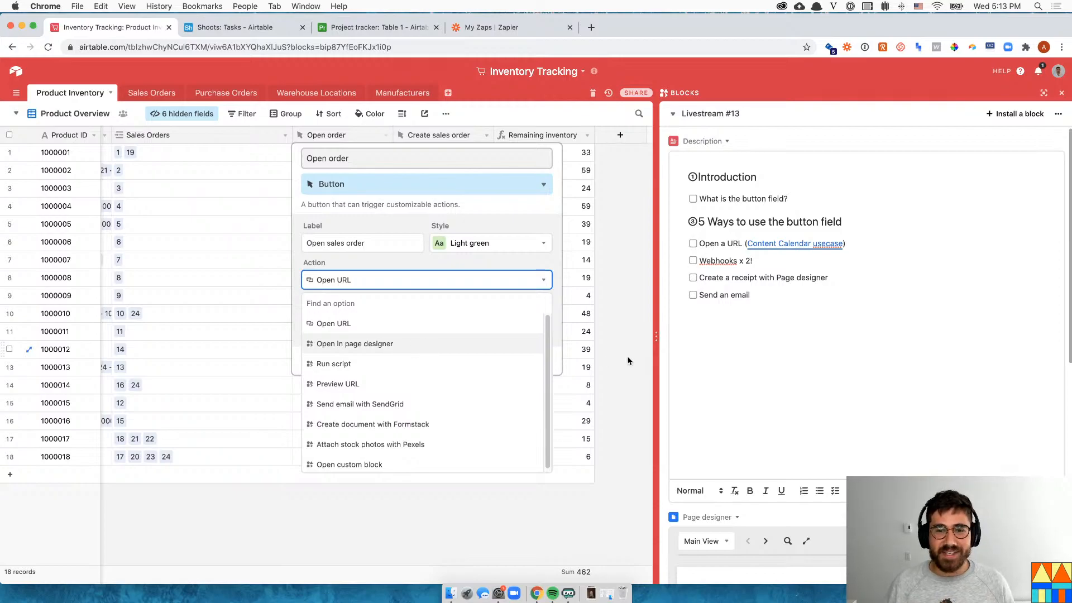
click(727, 335)
Check off "What is the button field?" and open the Content Calendar usecase link in place of the old Shoots tab
click(692, 200)
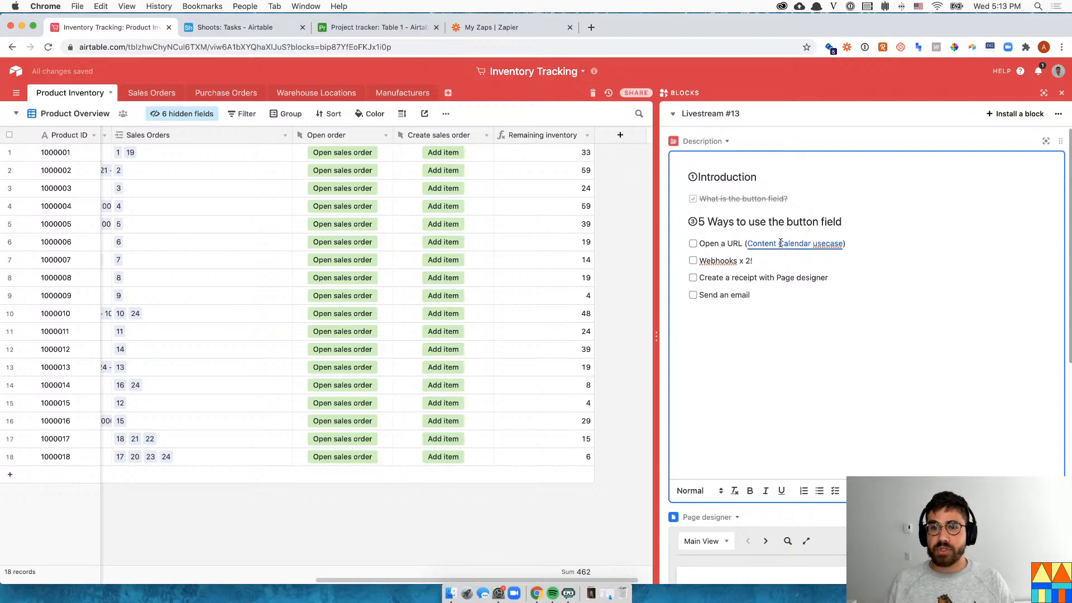
click(780, 243)
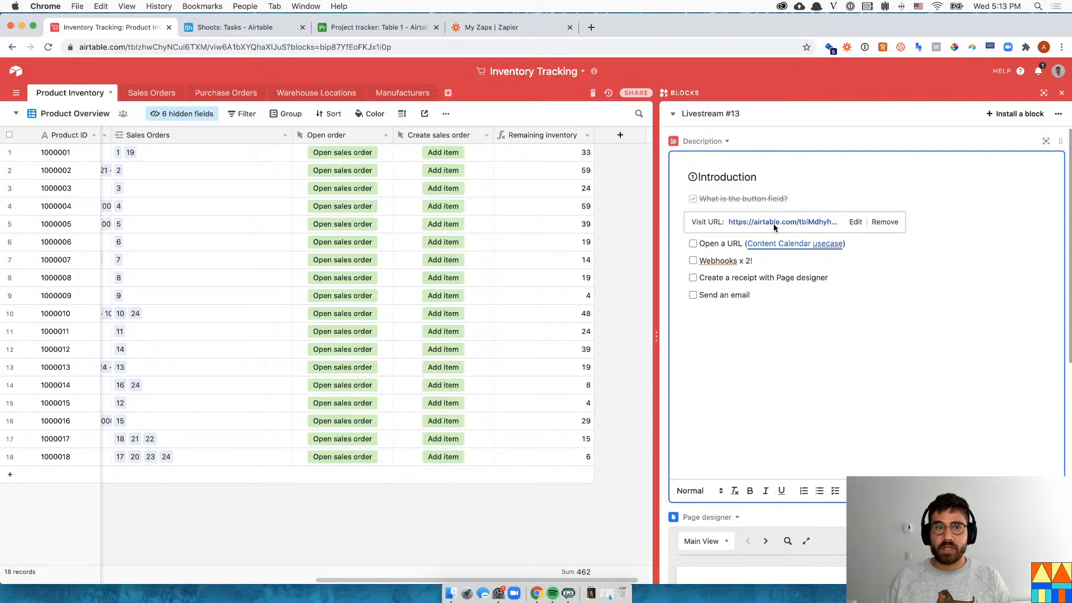
click(804, 222)
middle_click(359, 34)
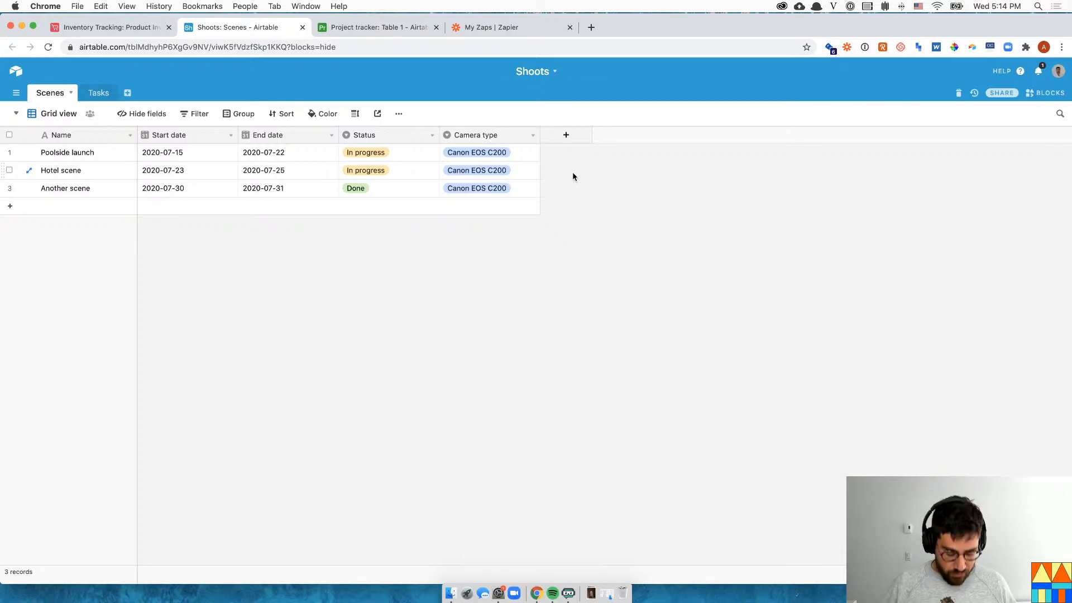
Open sharegrid.com in a new browser tab and place it directly after the Shoots tab
key(super+t)
text(sharegri)
key(Return)
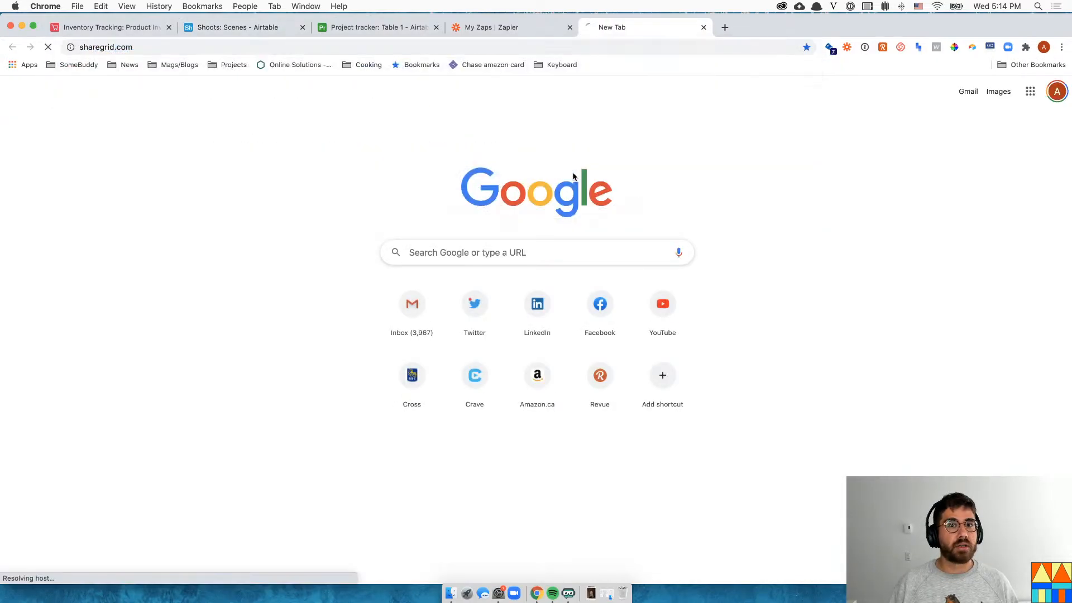
drag(633, 28, 385, 41)
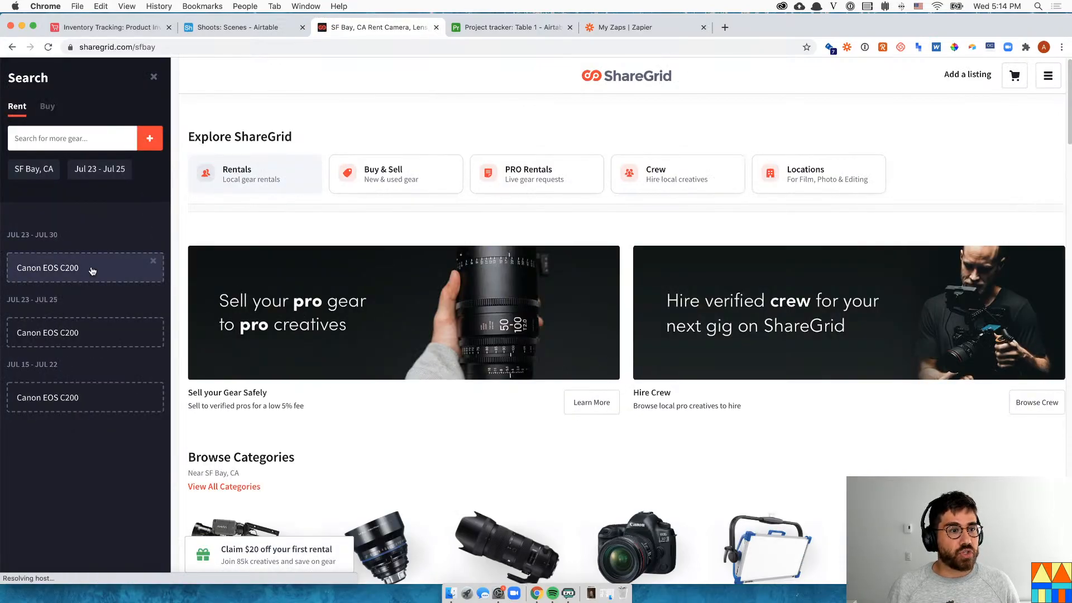
Open the saved Canon EOS C200 rental search for Jul 23 - Jul 30 and copy the results page's URL
click(92, 271)
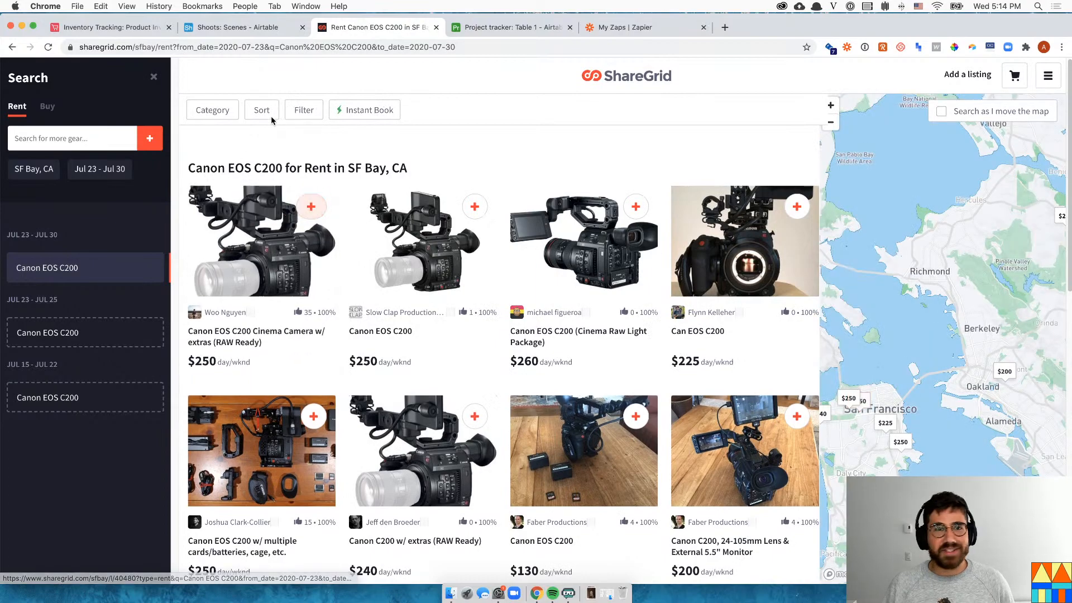
click(111, 176)
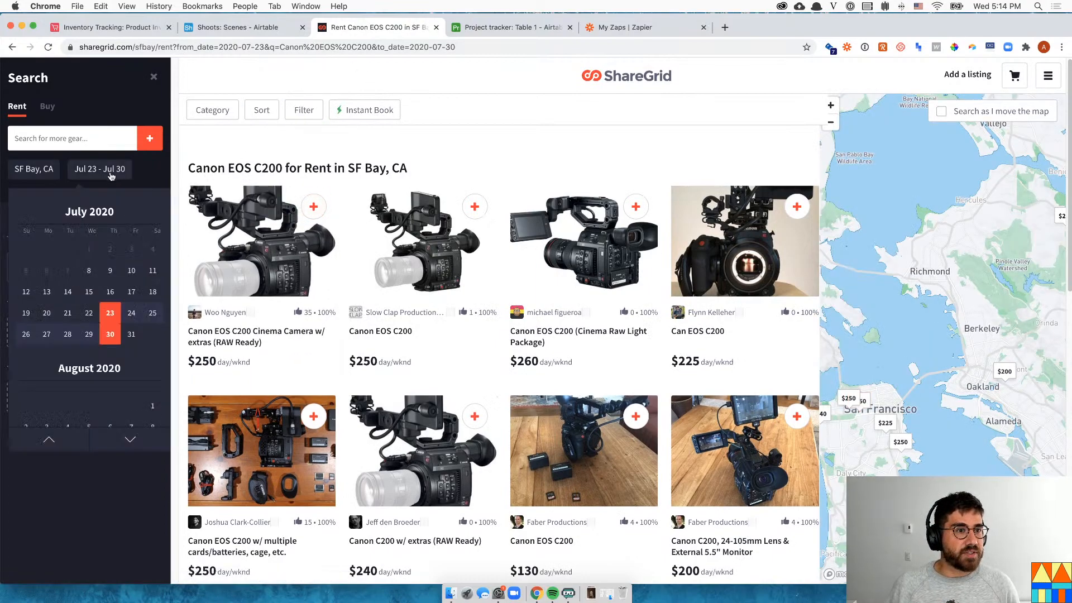
click(421, 48)
key(super+c)
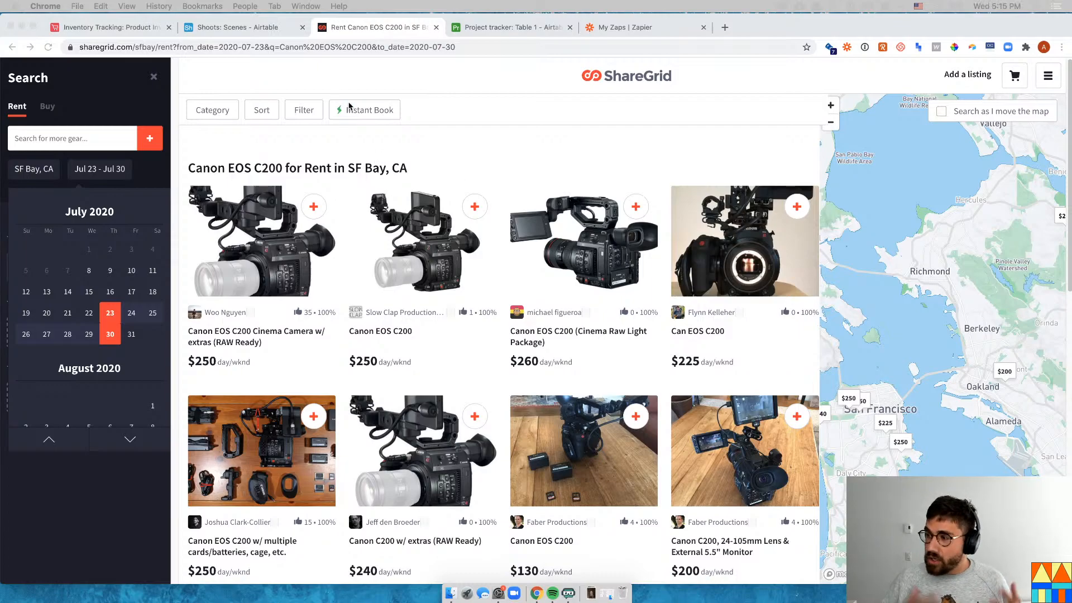
Switch back to the Shoots base and add a Button field named "Search in sharegrid" to the Scenes table
click(279, 31)
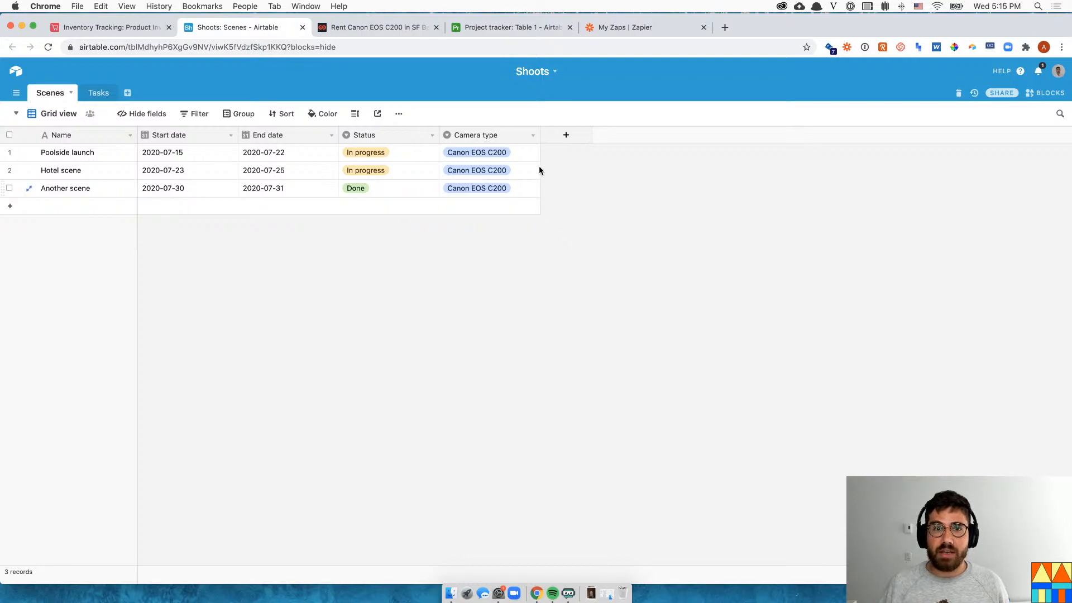
click(566, 136)
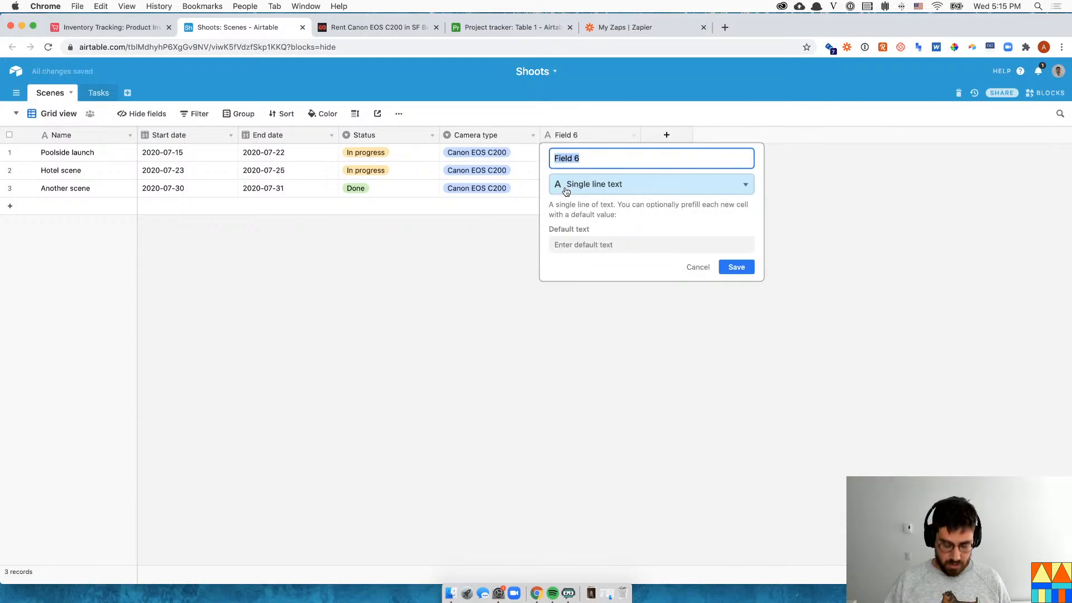
text(Search in shagred)
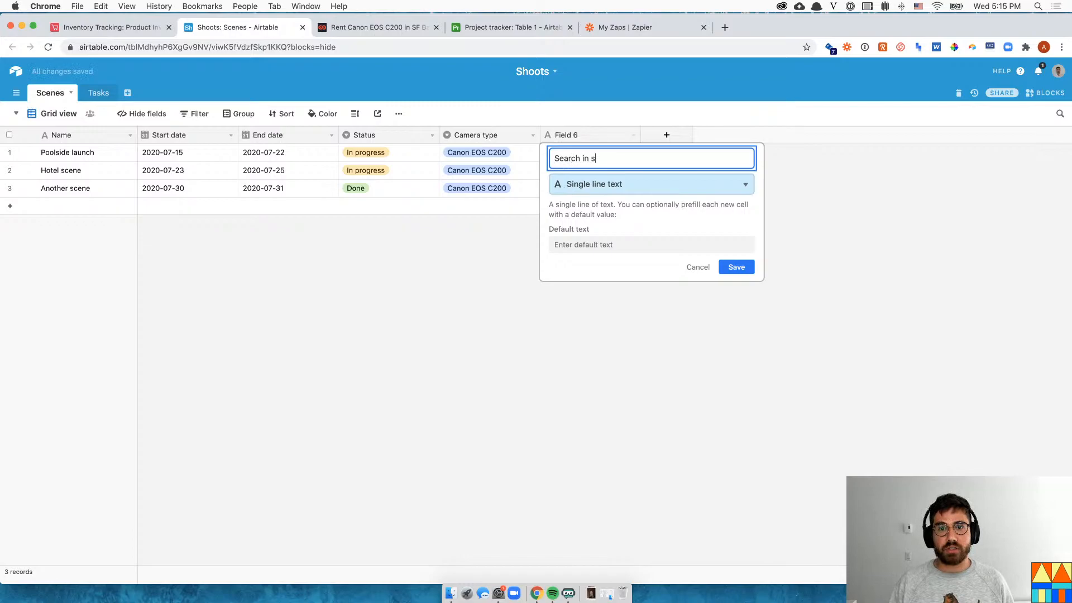
key(BackSpace)
key(BackSpace)
key(BackSpace)
key(BackSpace)
key(BackSpace)
text(aregrid)
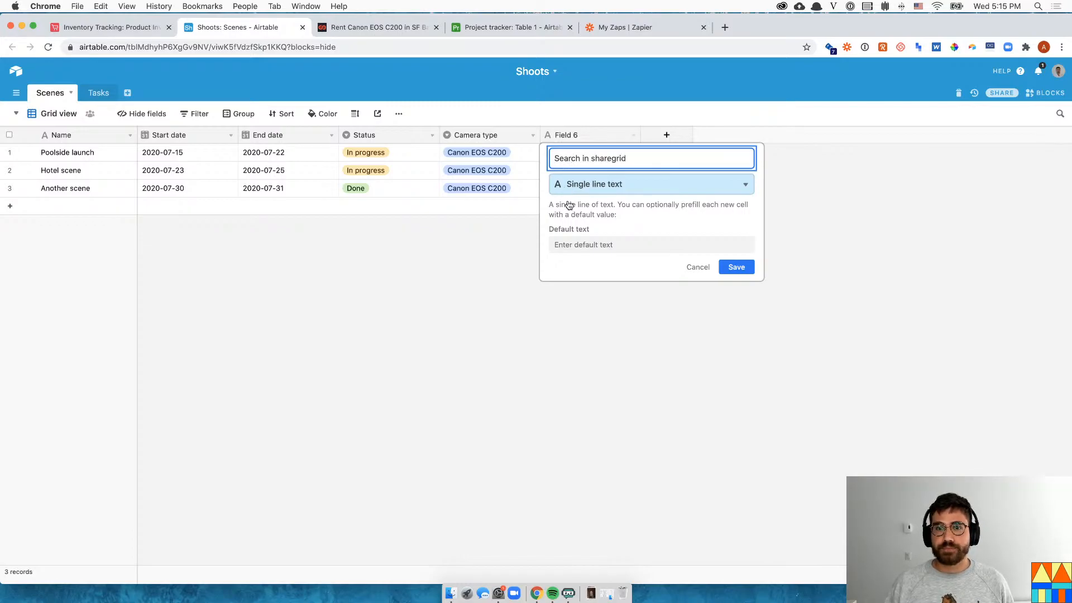
click(617, 190)
text(button)
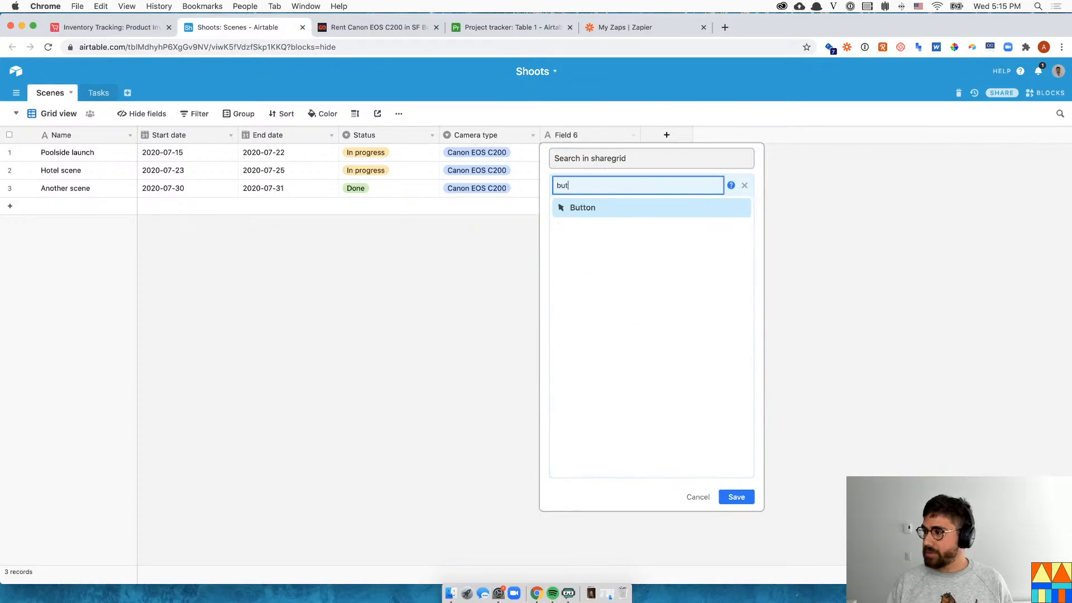
key(Return)
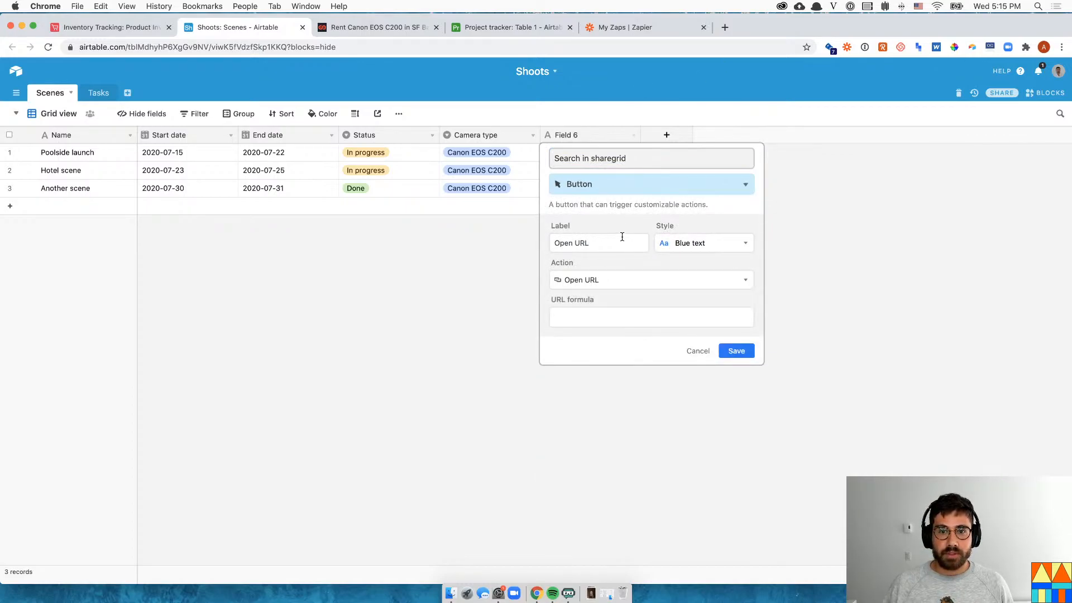
Label the button "Search in sharegrid" in Light green style, keeping Open URL as its action
triple_click(622, 237)
text(Search )
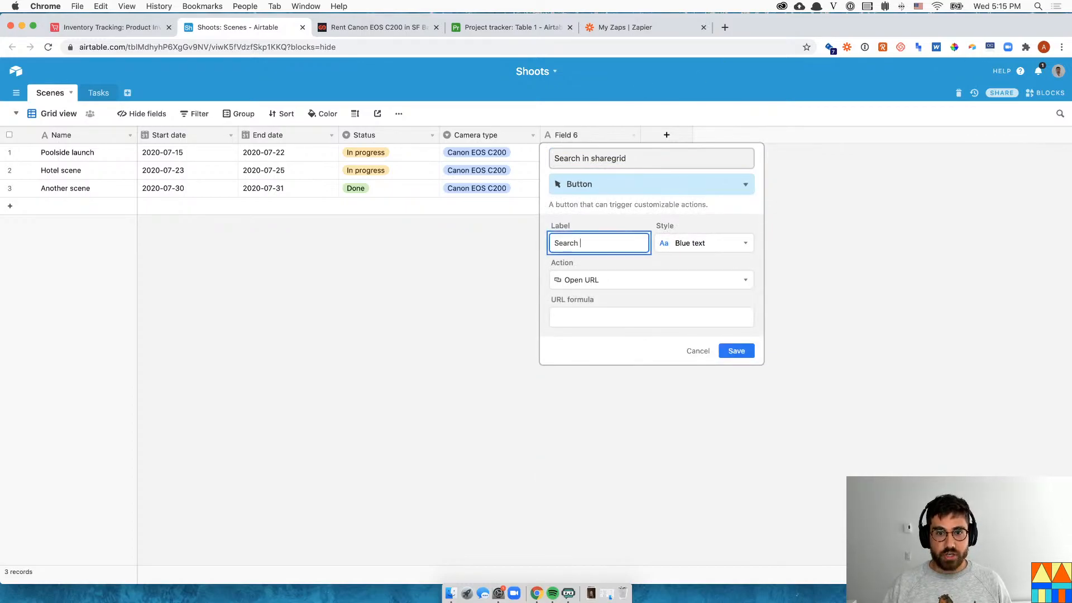
text(in sharegrid)
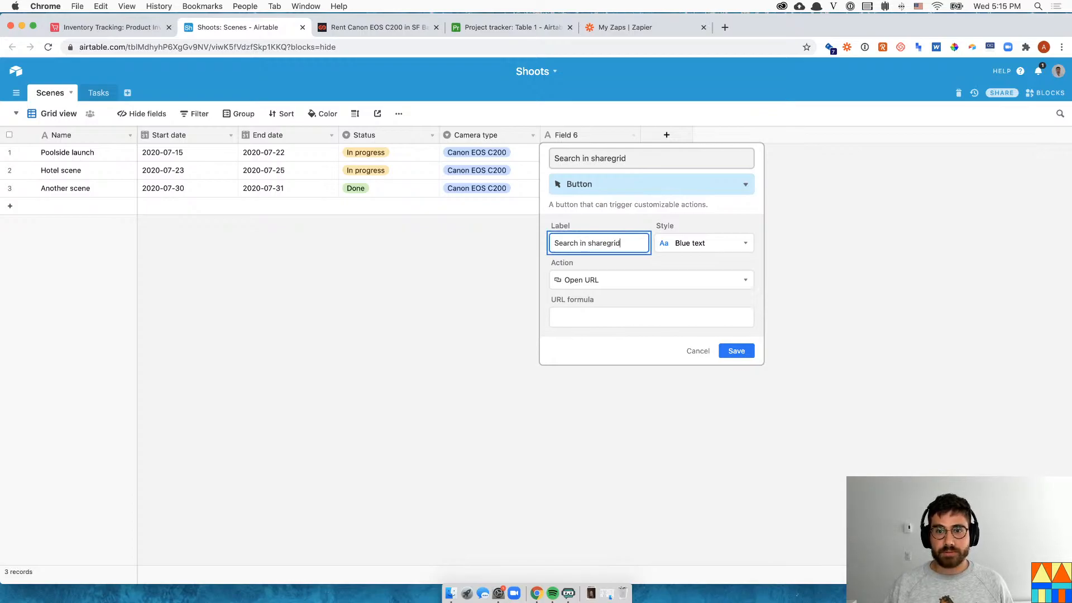
click(694, 243)
click(707, 311)
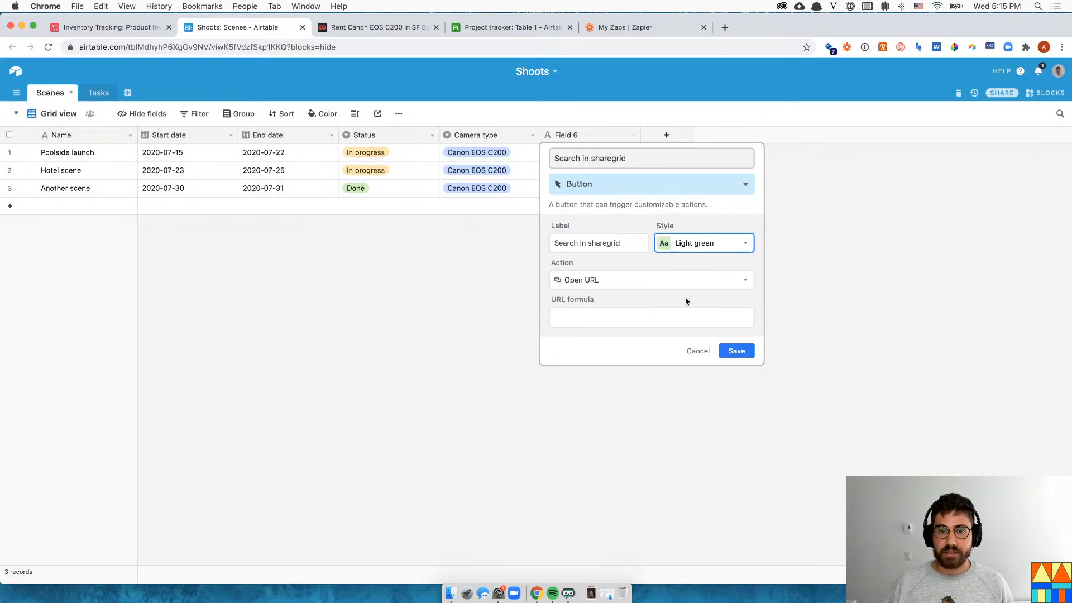
click(609, 288)
click(609, 288)
Paste the copied ShareGrid search URL into the button's URL formula and add an opening double quote before it
click(621, 315)
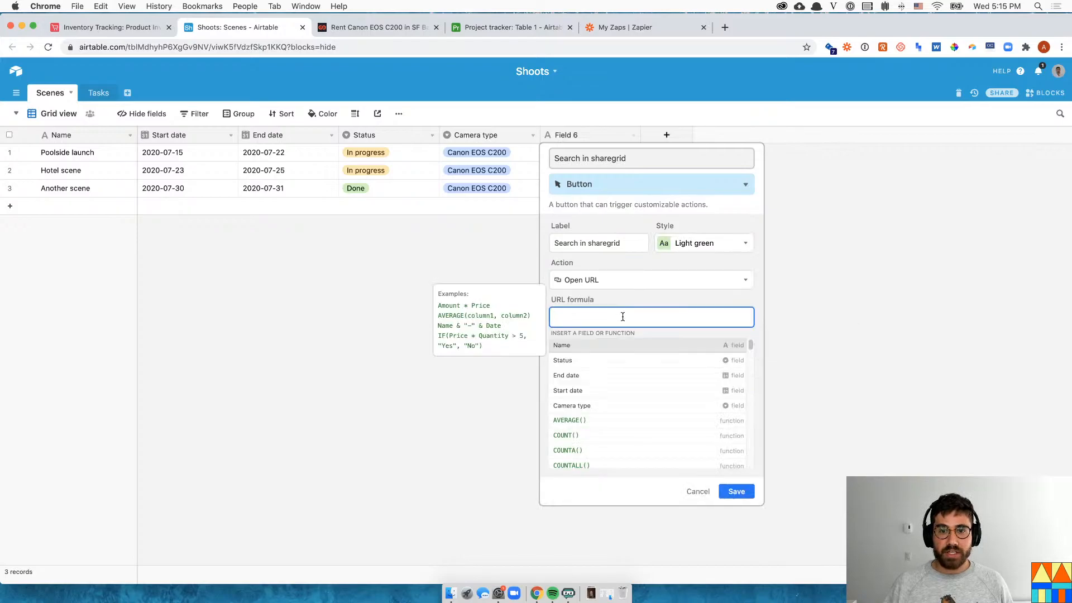
key(super+v)
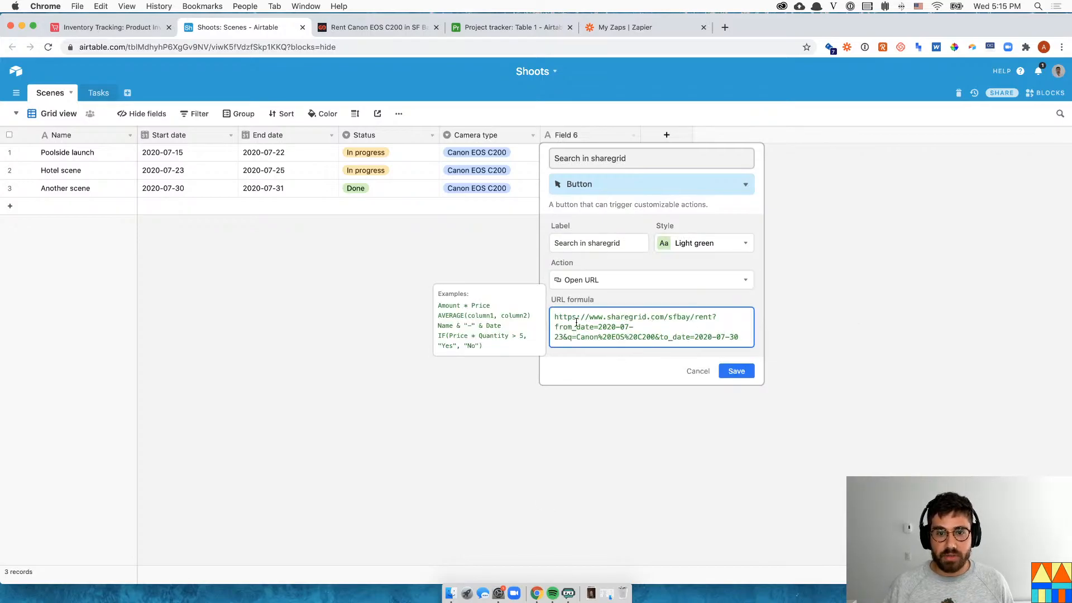
click(555, 317)
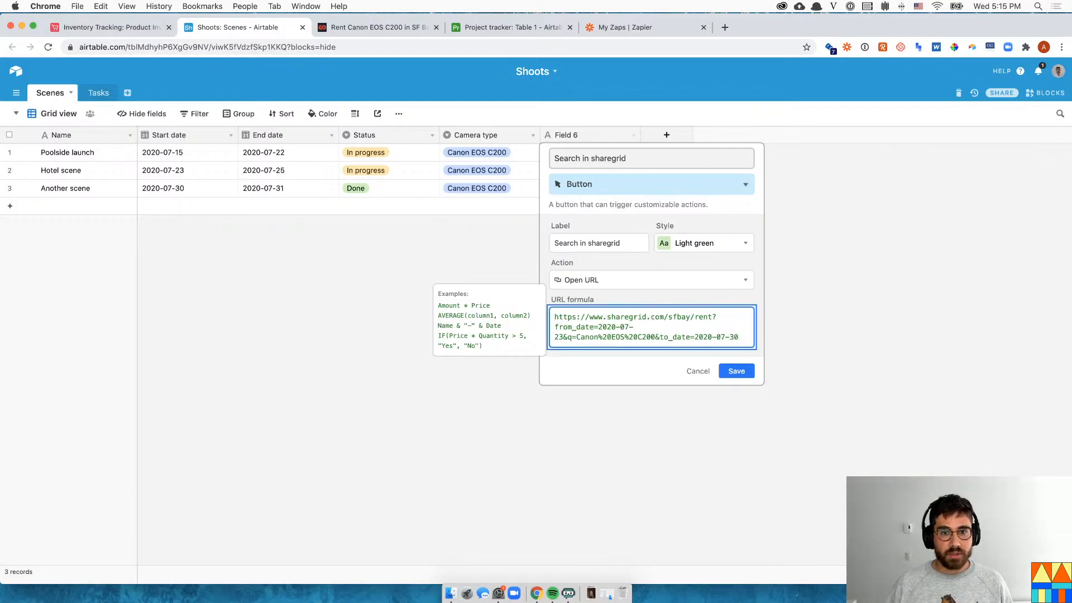
text(")
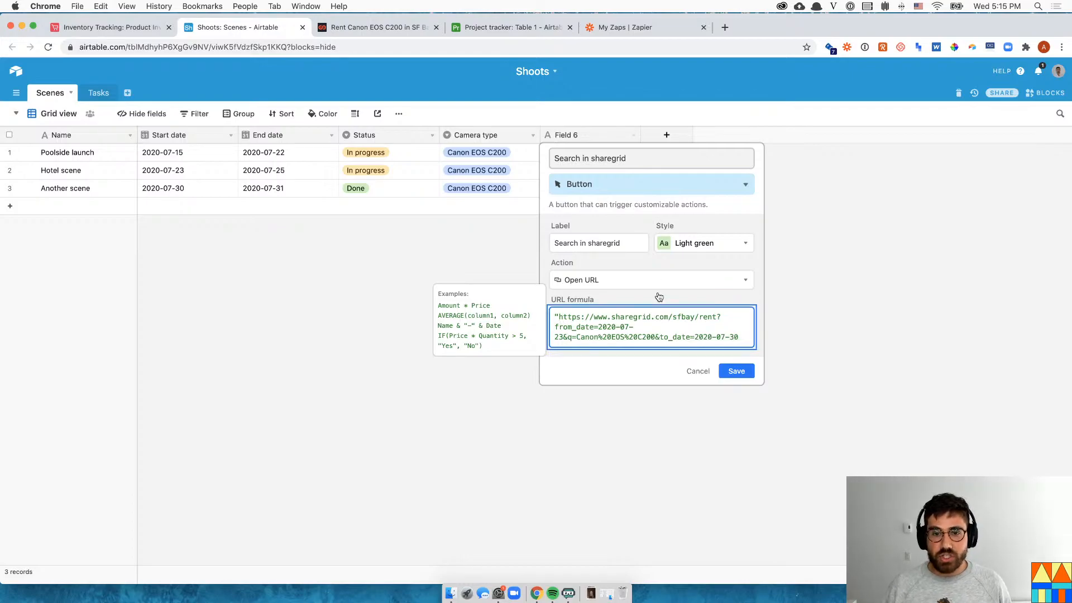
Replace the from_date value 2020-07-23 in the URL formula with a concatenated reference to the {Start date} field
drag(598, 328, 564, 335)
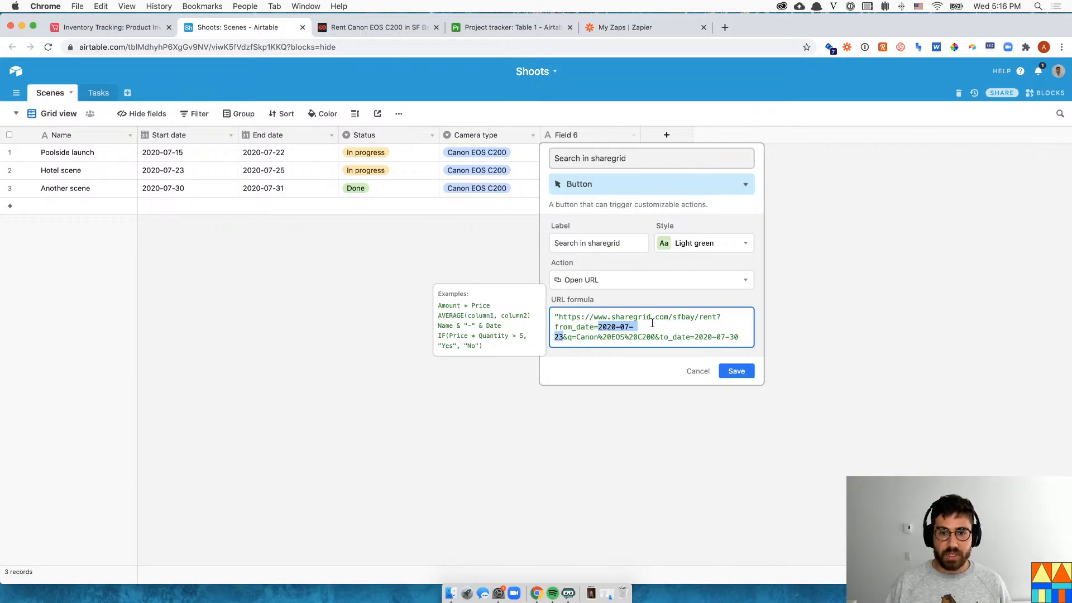
key(super+equal)
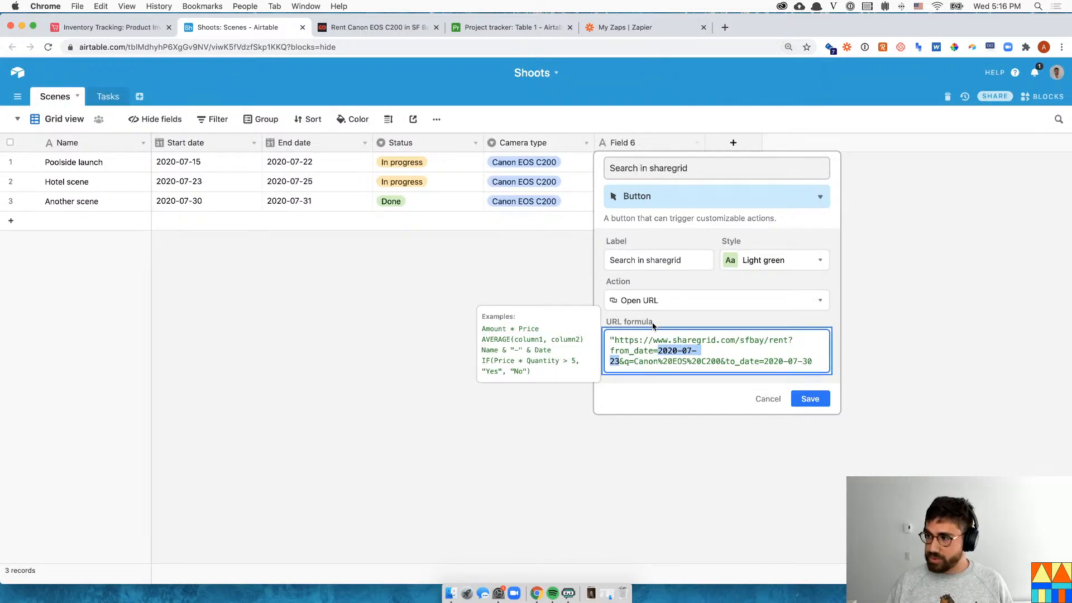
text(")
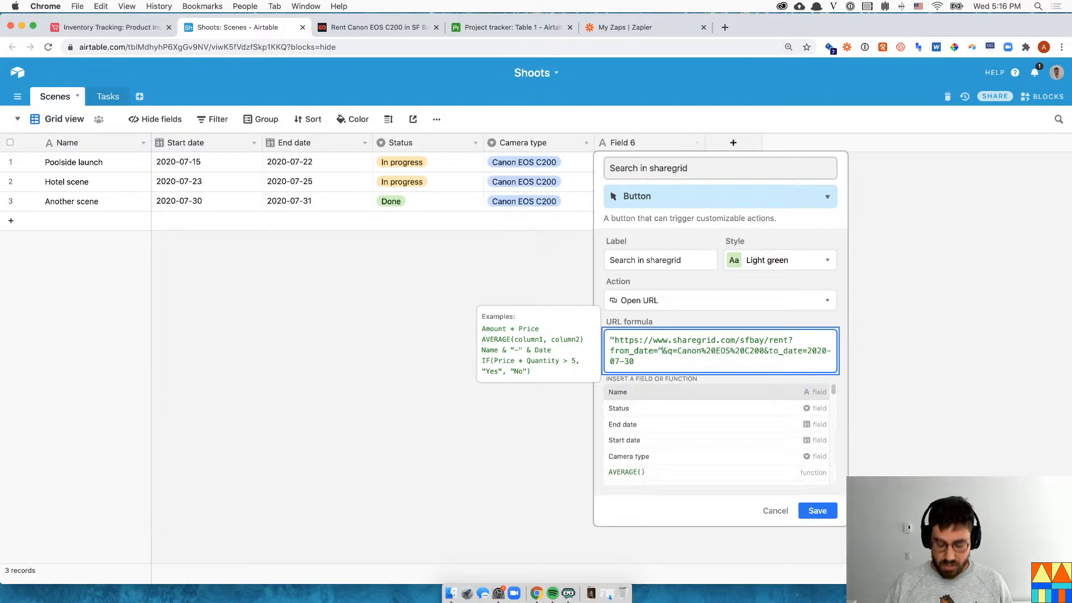
text(")
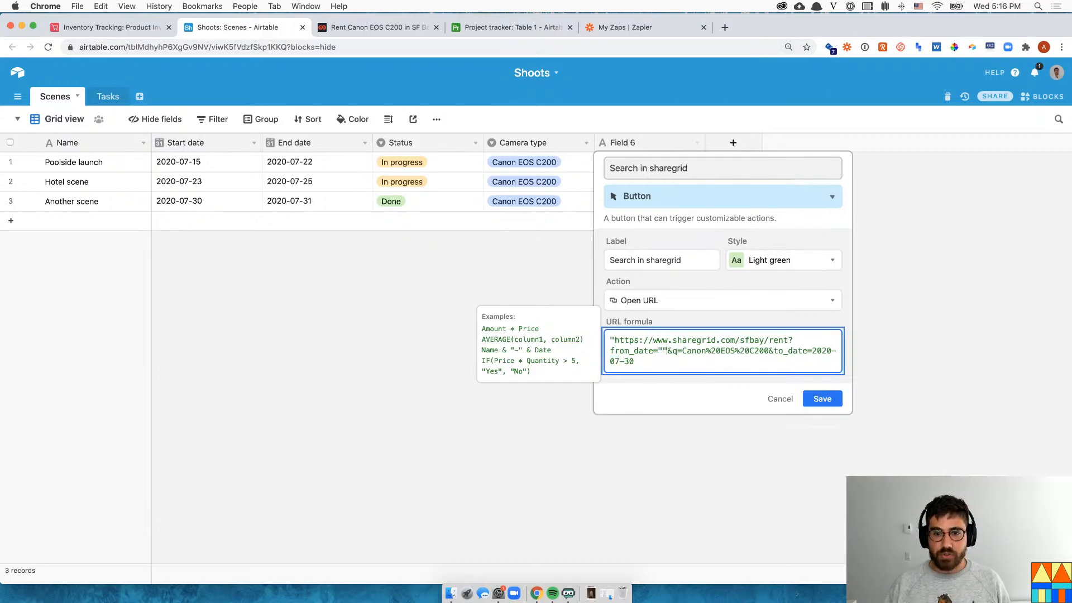
text(&&)
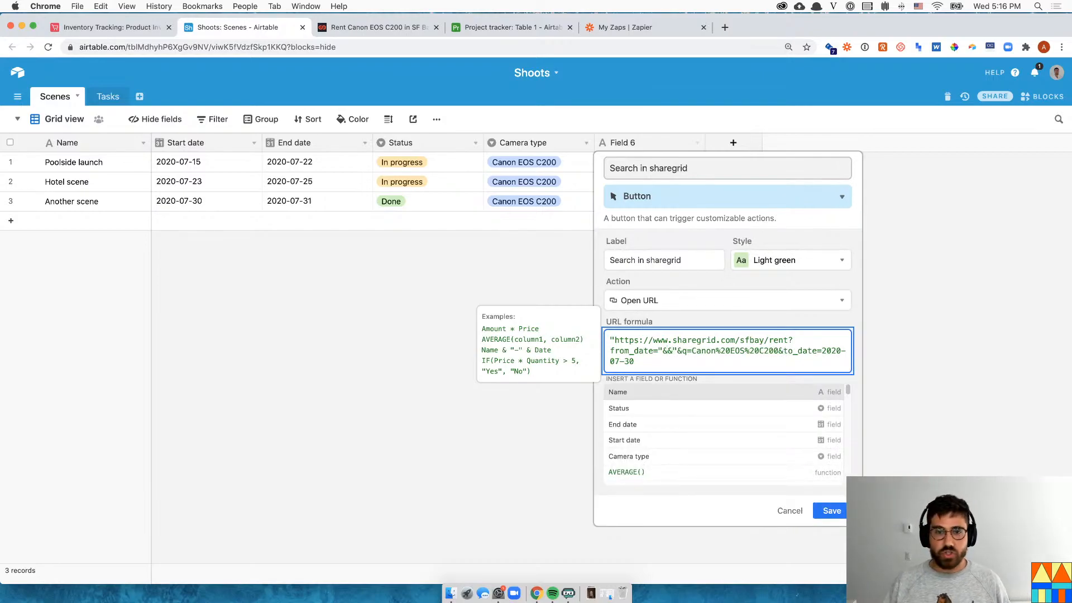
text(star)
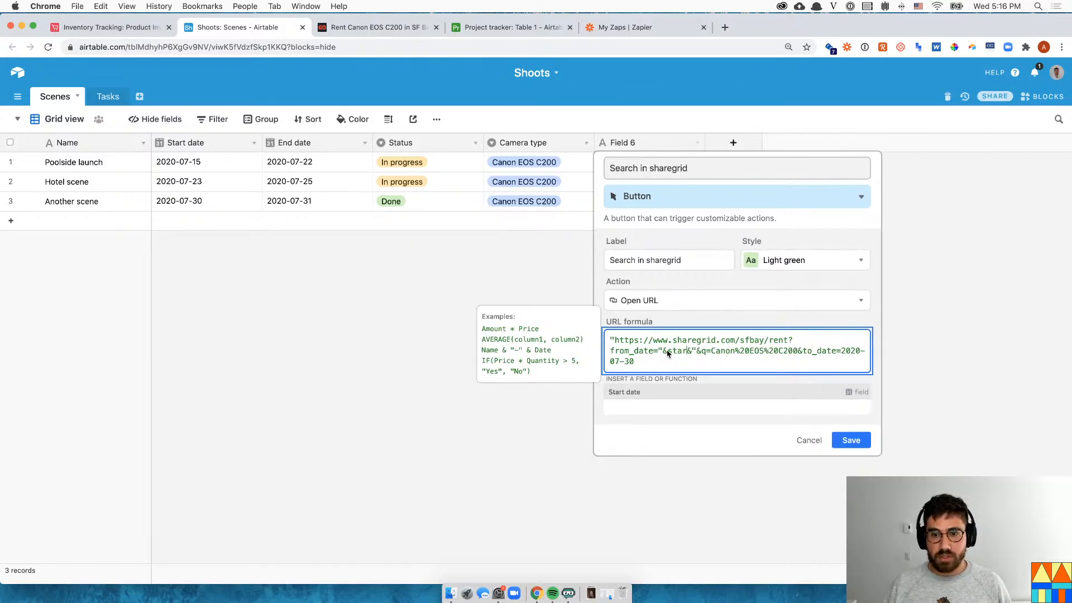
click(698, 393)
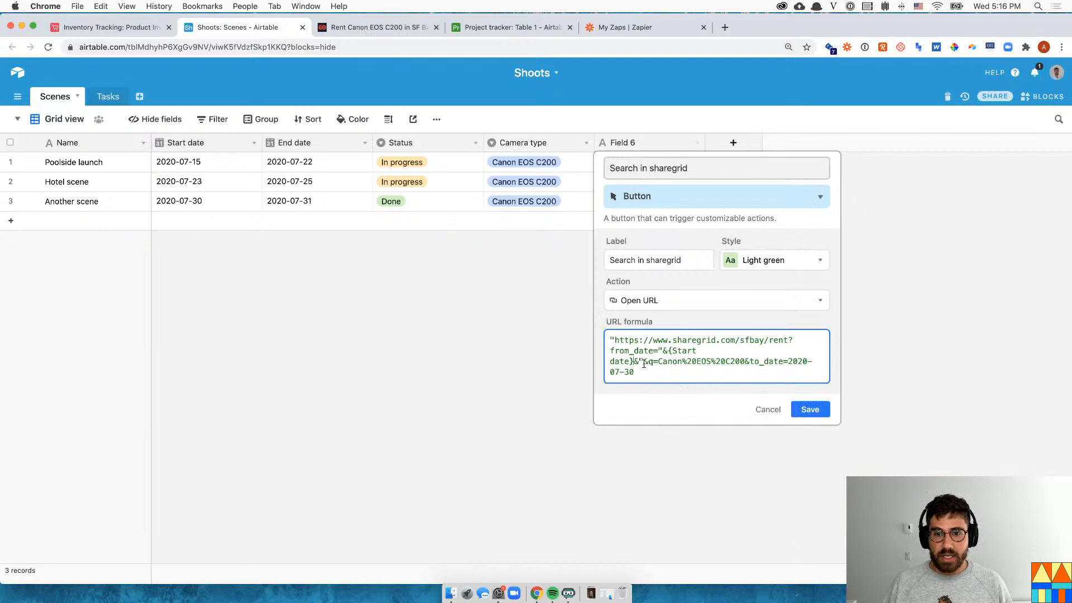
Replace the Canon%20EOS%20C200 search term in the URL formula with a concatenated reference to the {Camera type} field
drag(658, 361, 746, 362)
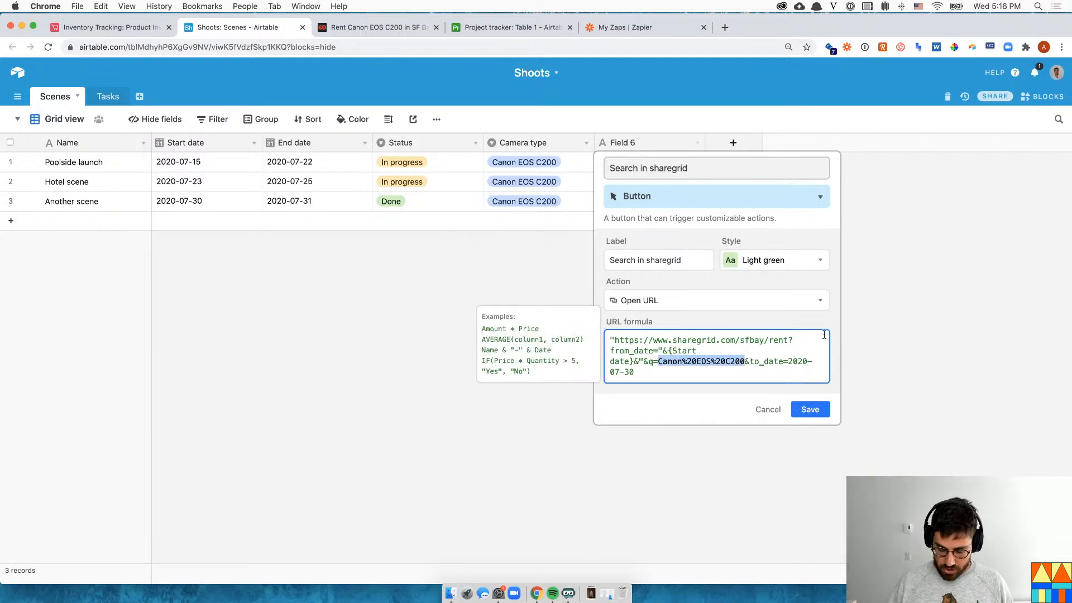
text("&&"&&)
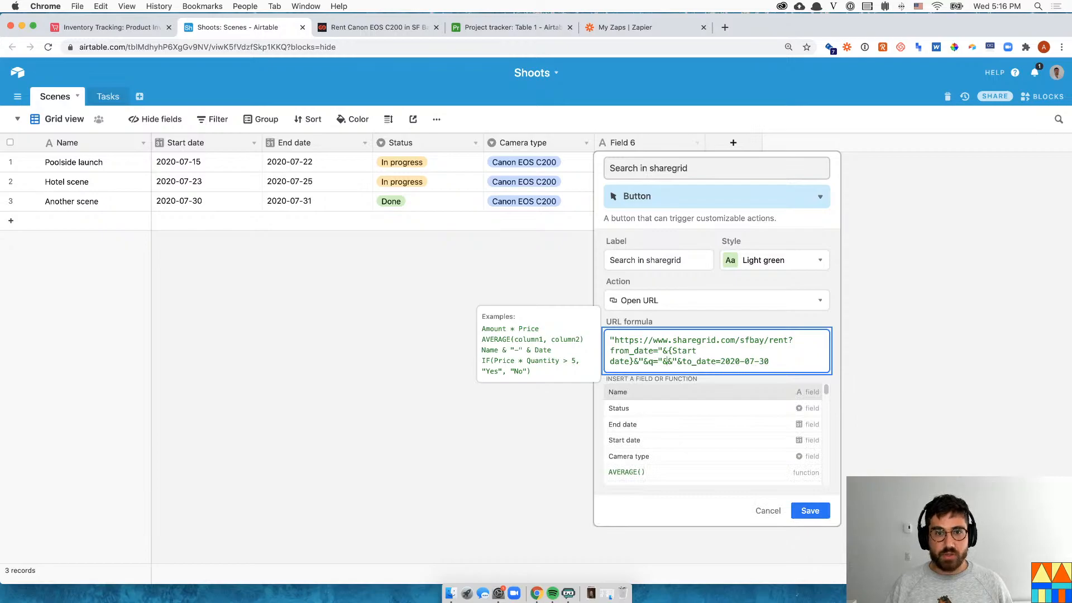
text(ca)
key(Tab)
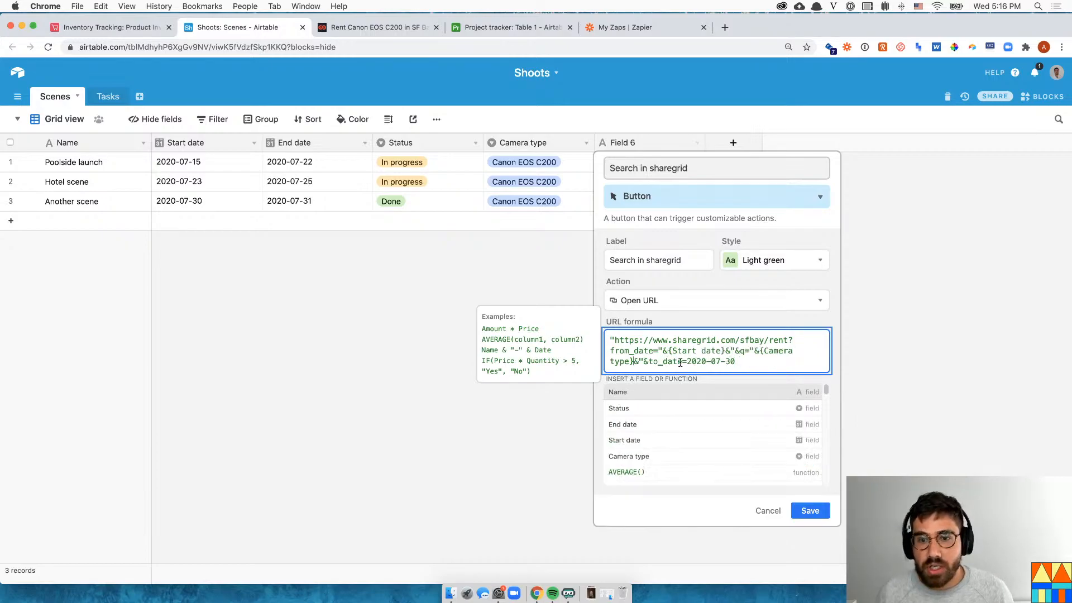
Replace the to_date value in the URL formula with a concatenated reference to {End date} and save the button field
drag(736, 362, 685, 361)
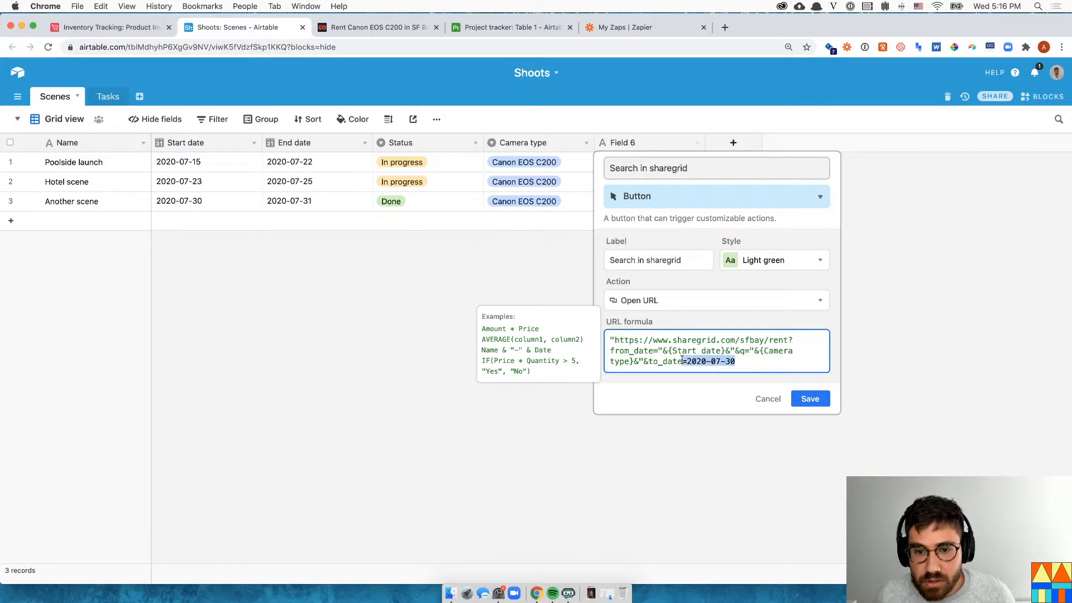
text(")
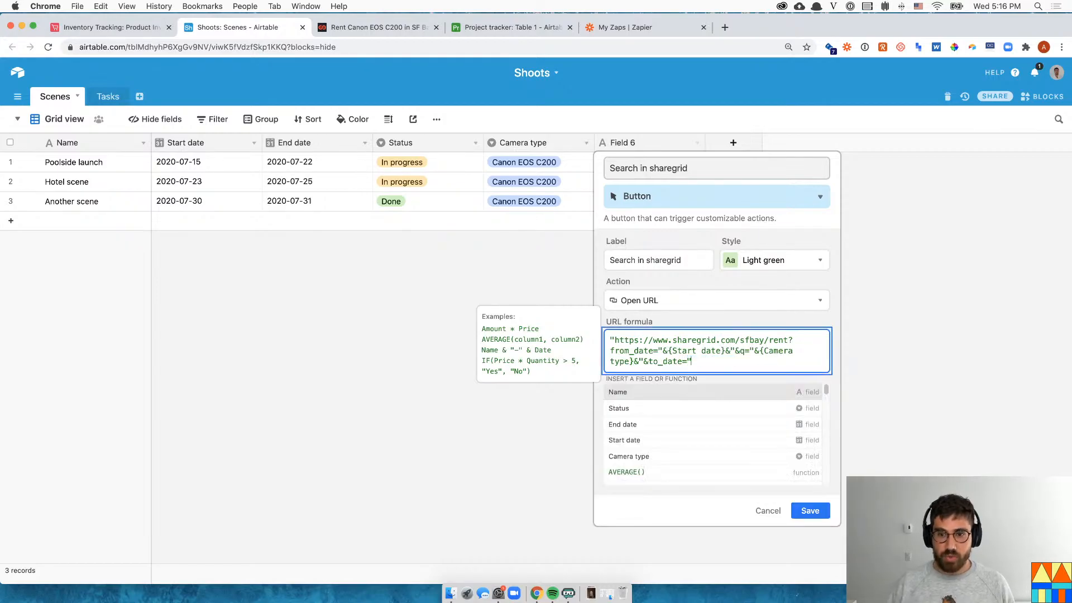
text(&)
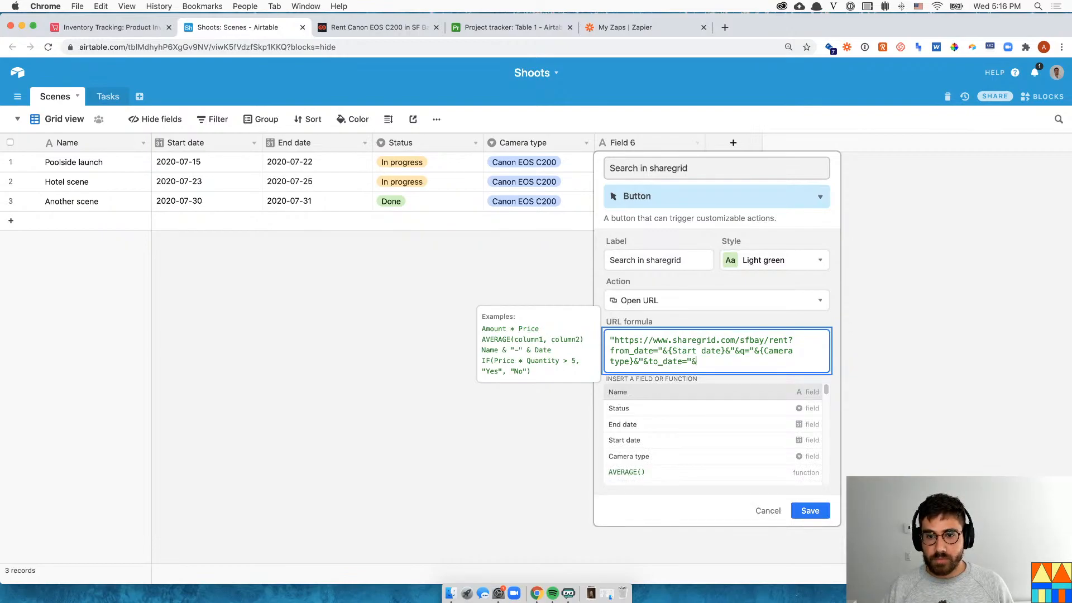
text(end)
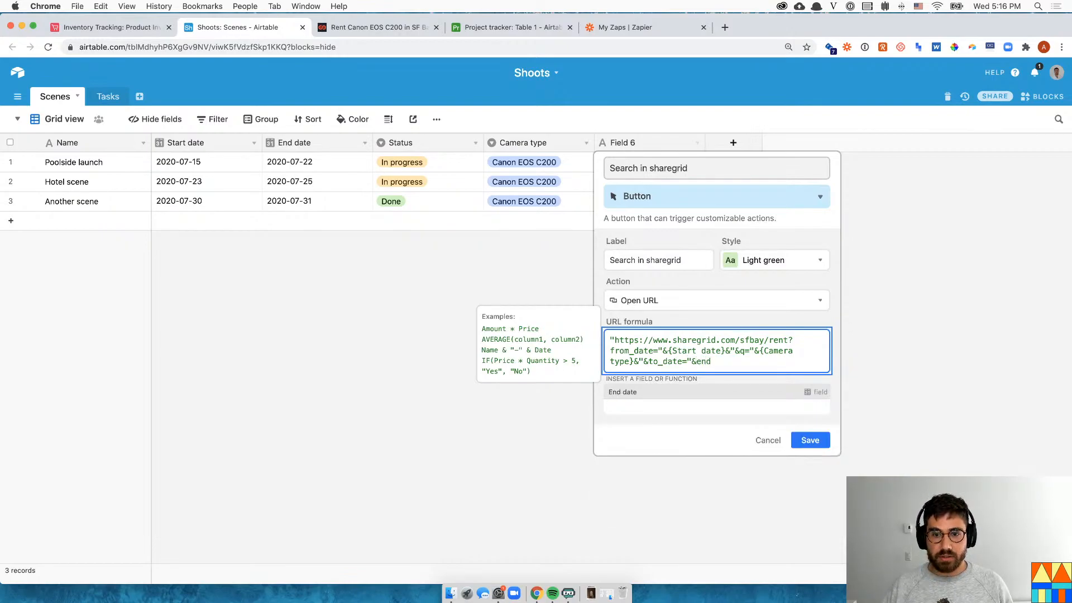
key(Return)
click(809, 510)
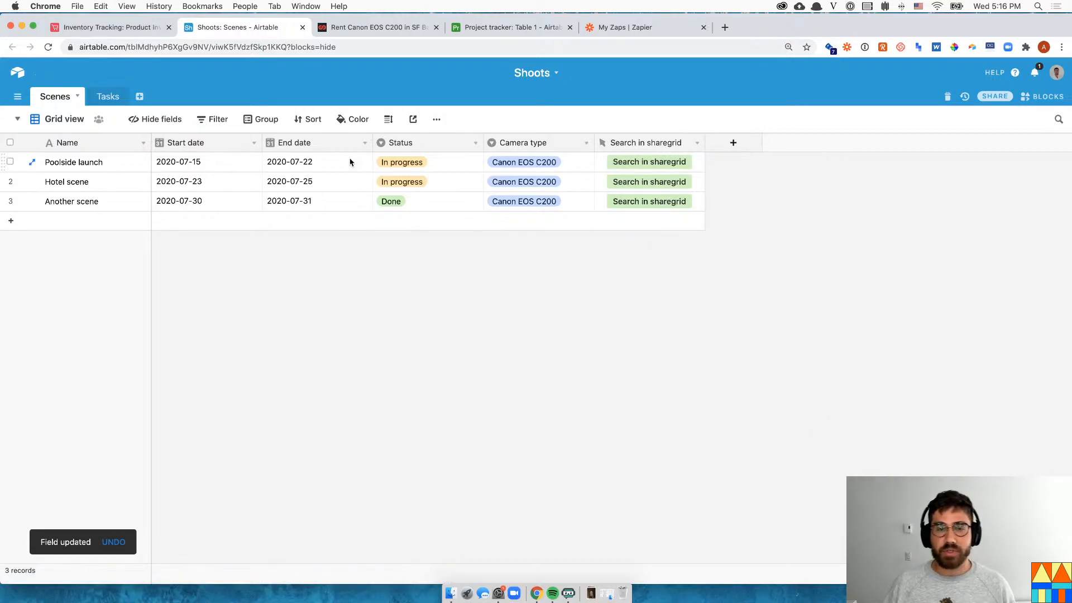
Test the Search in sharegrid button on the Poolside launch record, then close the ShareGrid results tab it opens
click(231, 168)
click(567, 170)
click(217, 157)
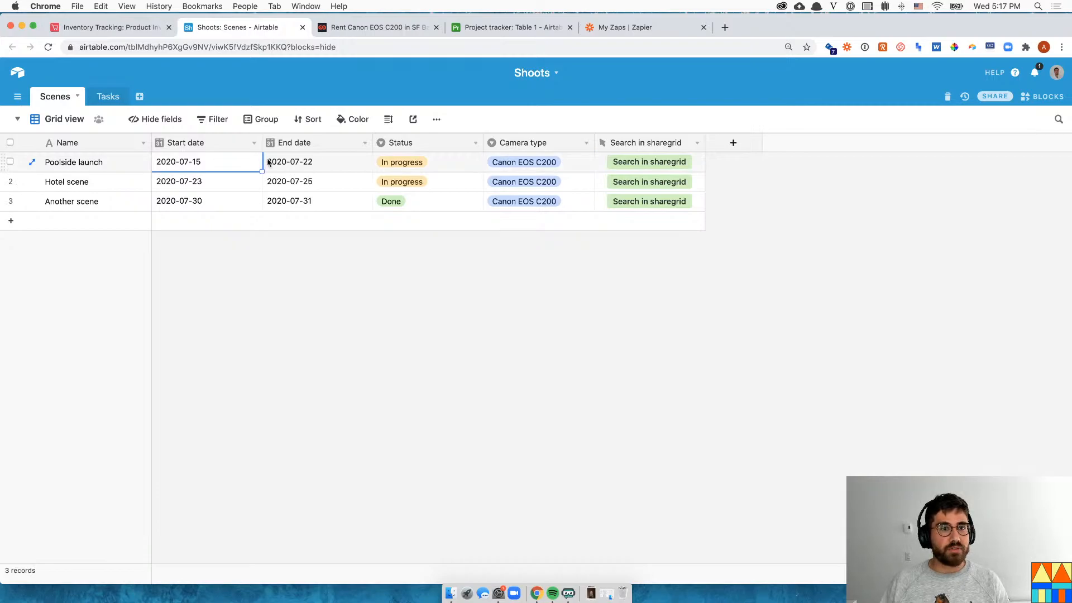
click(645, 162)
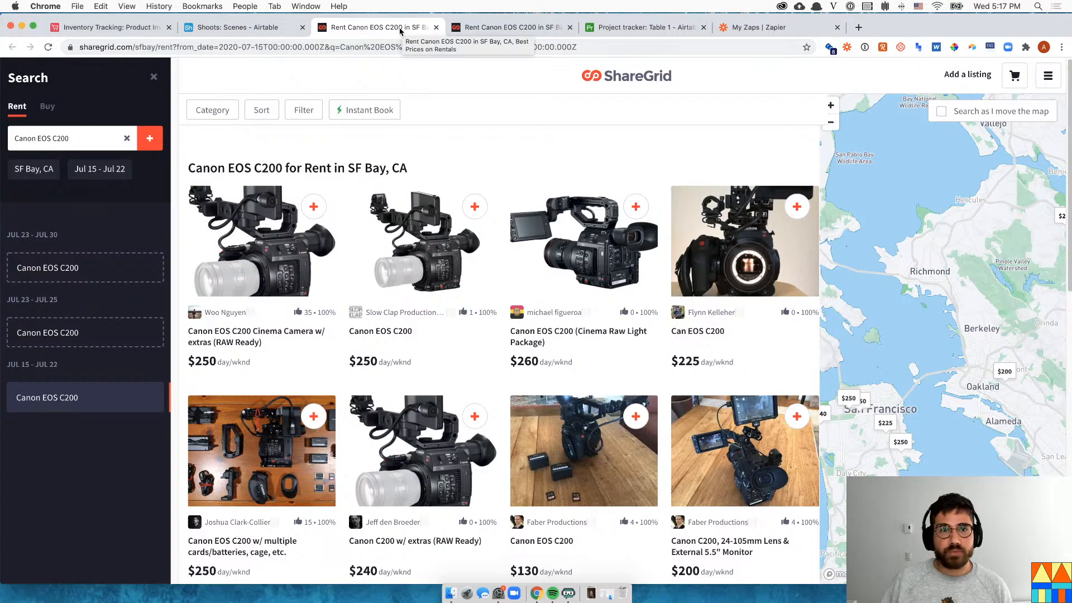
key(super+w)
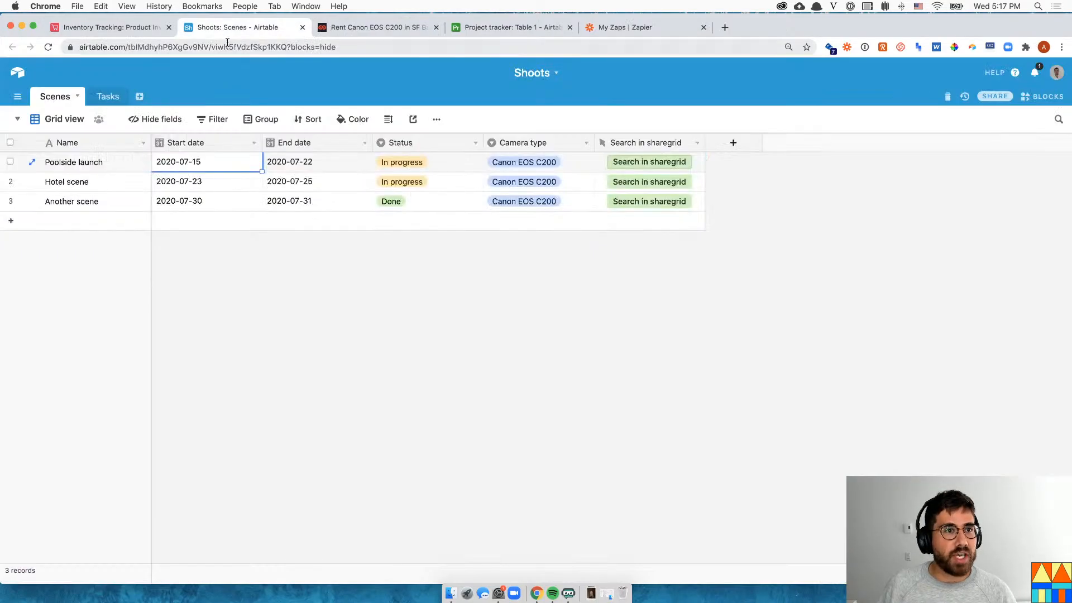
Switch to the Inventory Tracking base and check off "Open a URL (Content Calendar usecase)" in the Description block's list
click(123, 28)
click(929, 275)
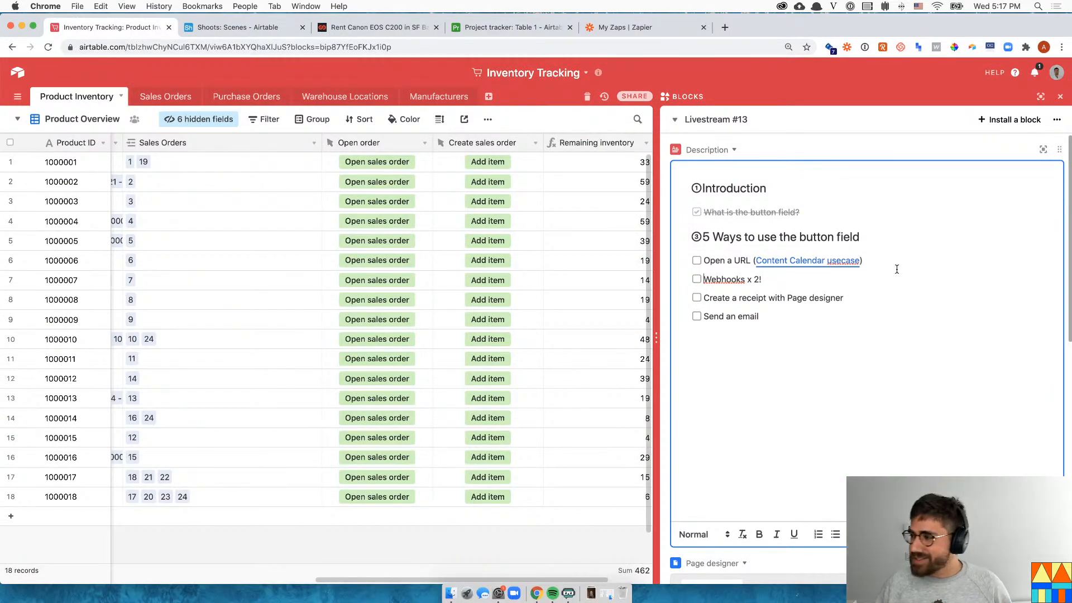
click(696, 260)
click(787, 298)
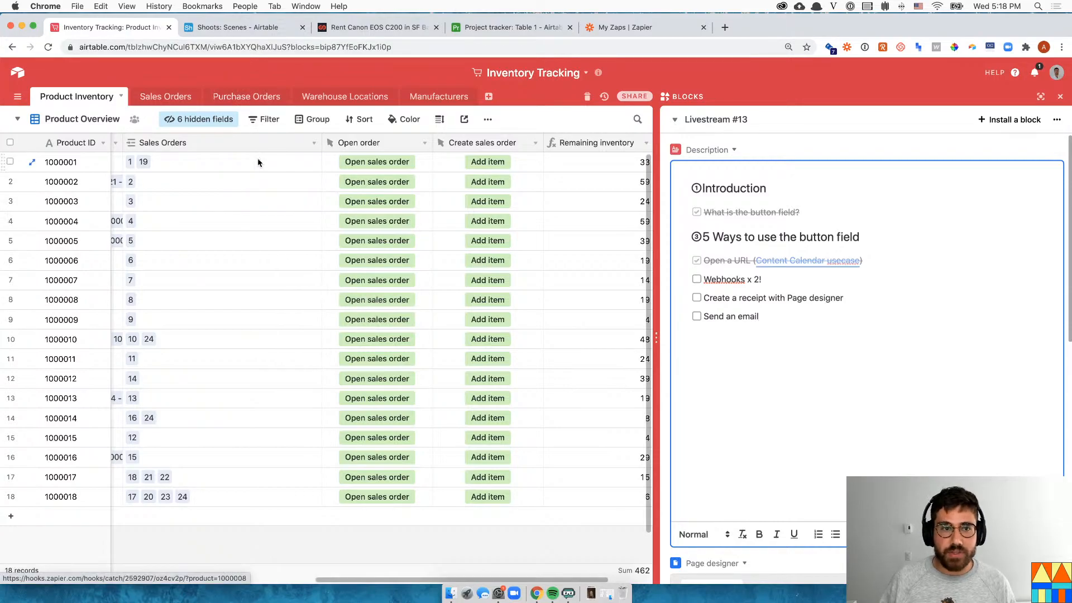
Narrow the Sales Orders column in Product Inventory and select the linked sales orders of product 1000018
drag(321, 144, 262, 153)
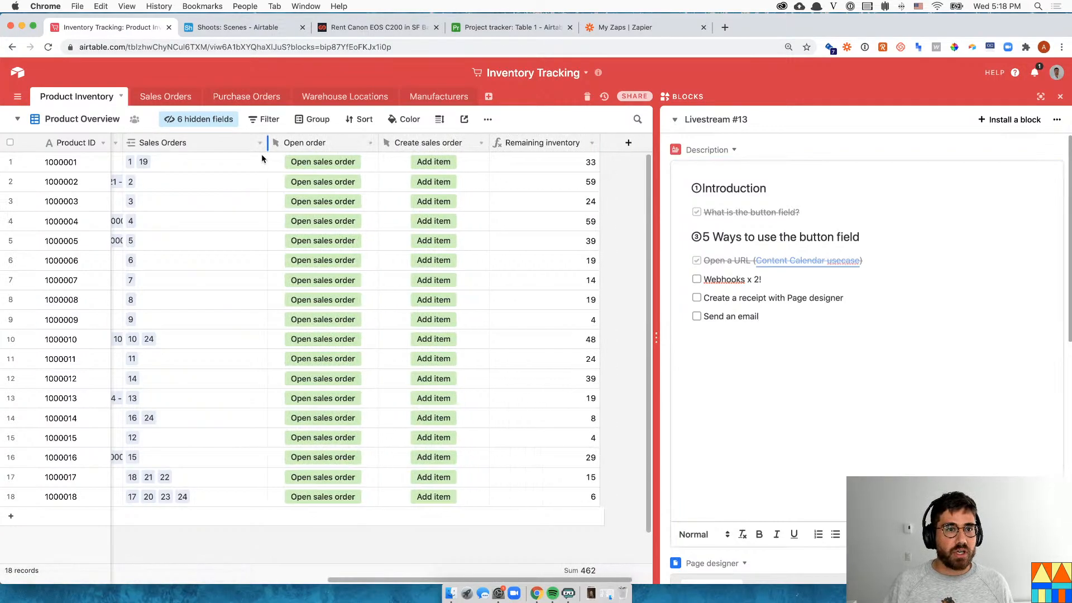
drag(370, 581, 333, 564)
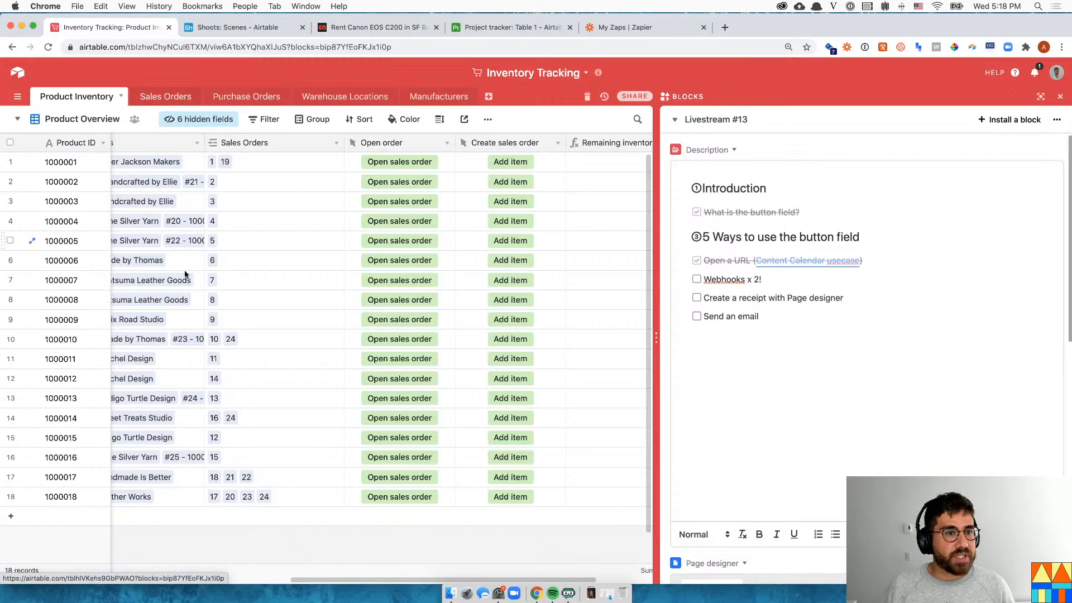
click(290, 497)
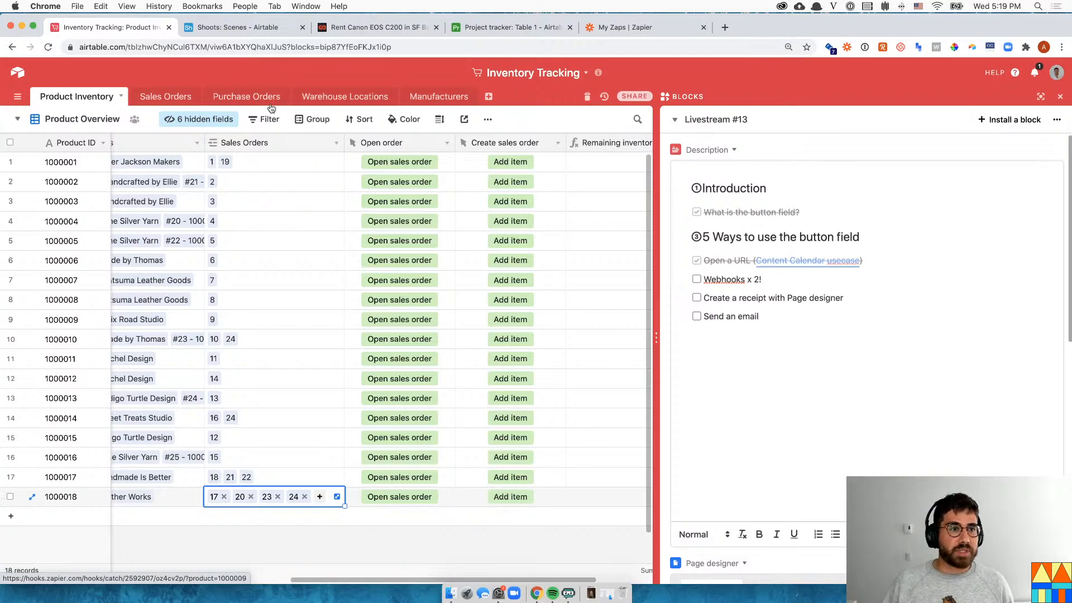
Examine receipt 24 and its linked products in the Sales Orders table, comparing it with the Add item buttons in Product Inventory
click(165, 97)
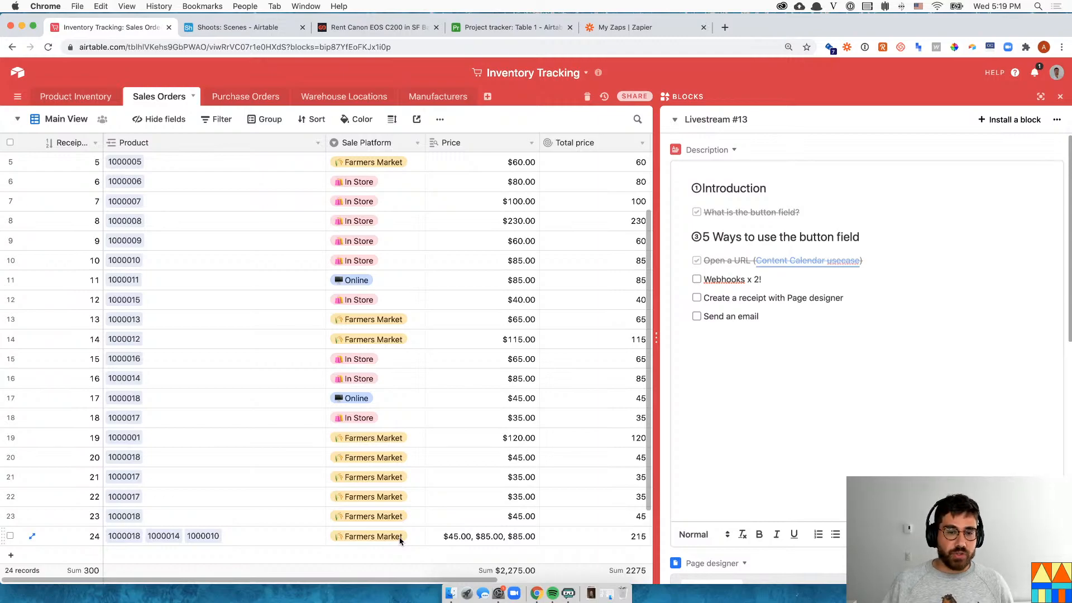
click(100, 95)
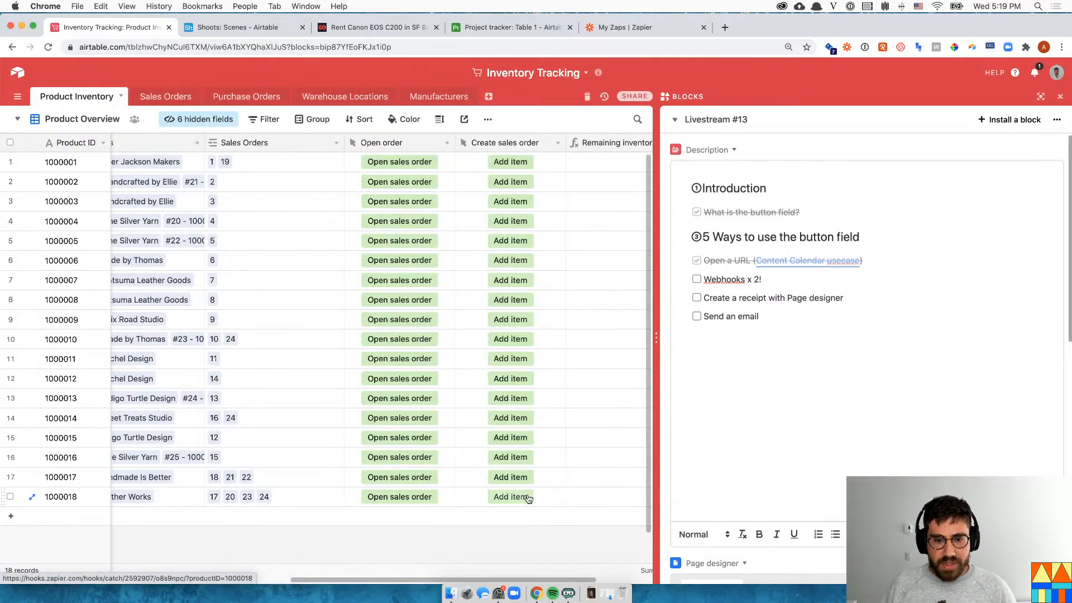
click(162, 96)
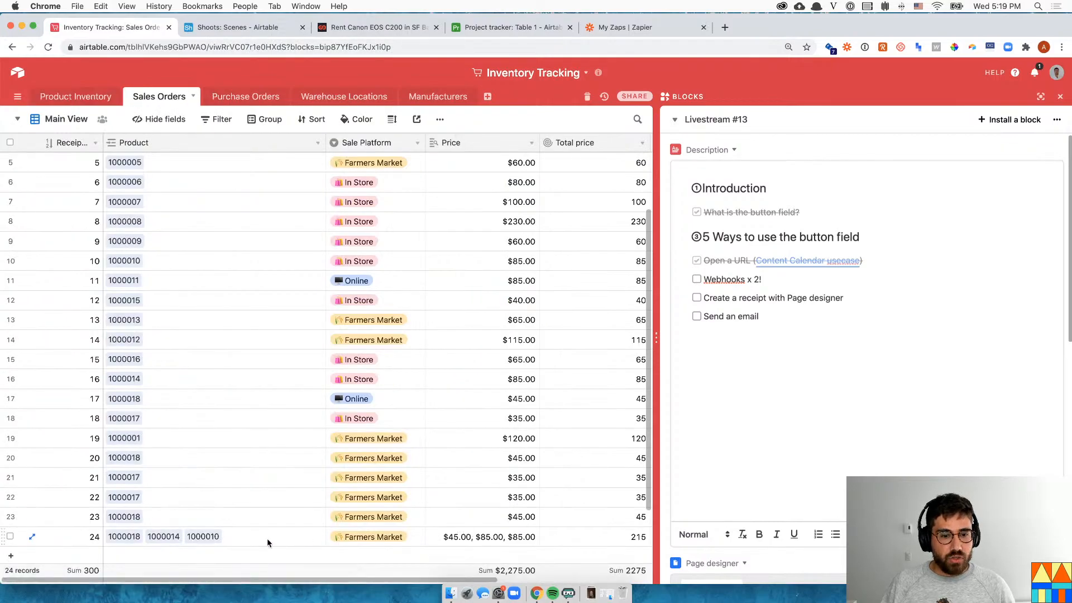
scroll(405, 527, down, 2)
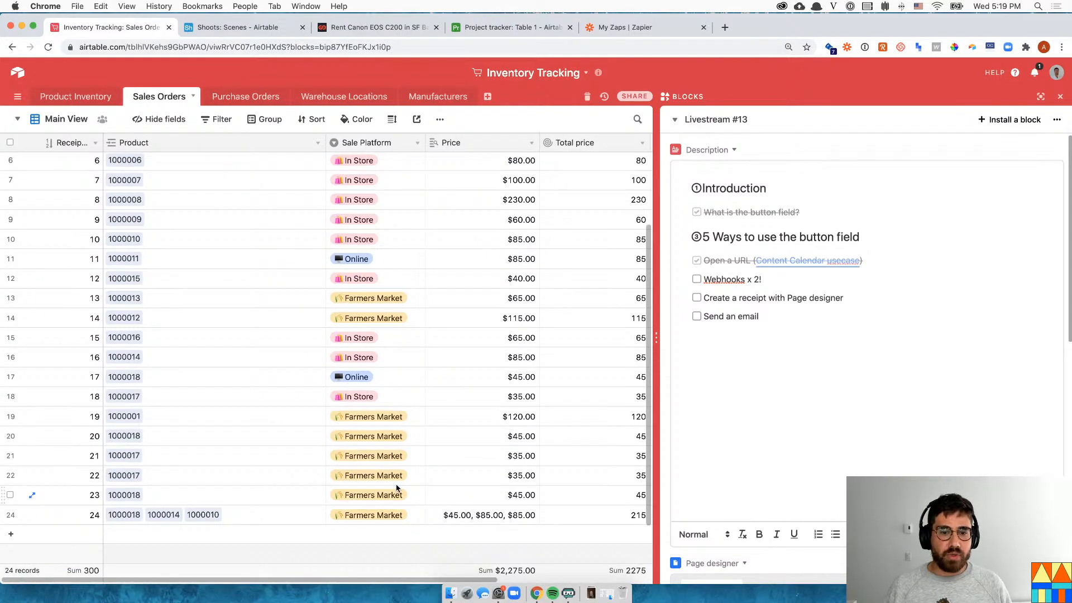
Open the field configuration of Create sales order in Product Inventory and select the Zapier webhook address in its URL formula
click(67, 96)
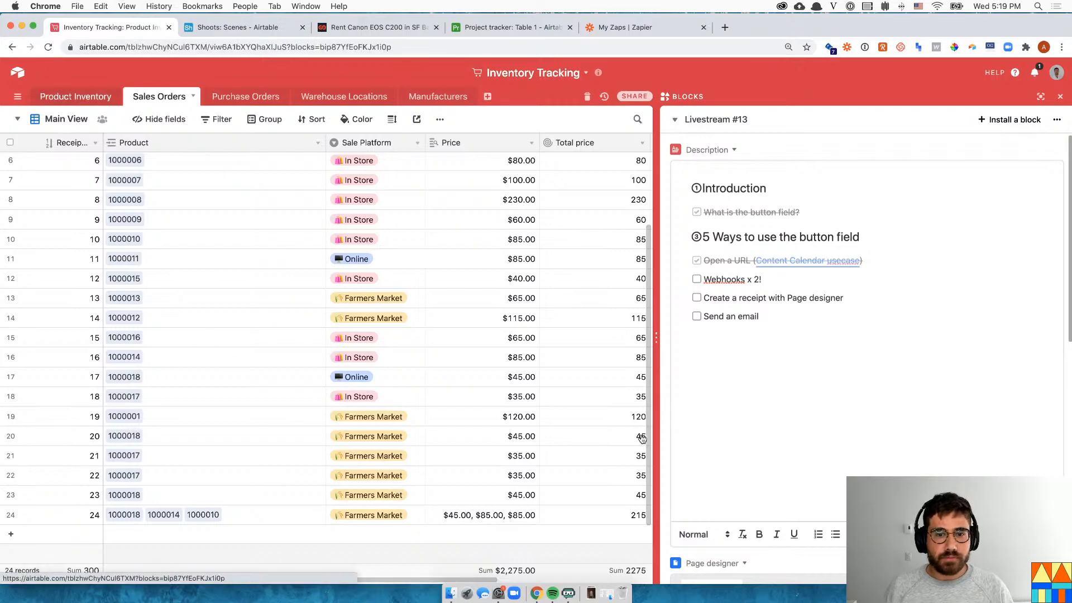
click(558, 144)
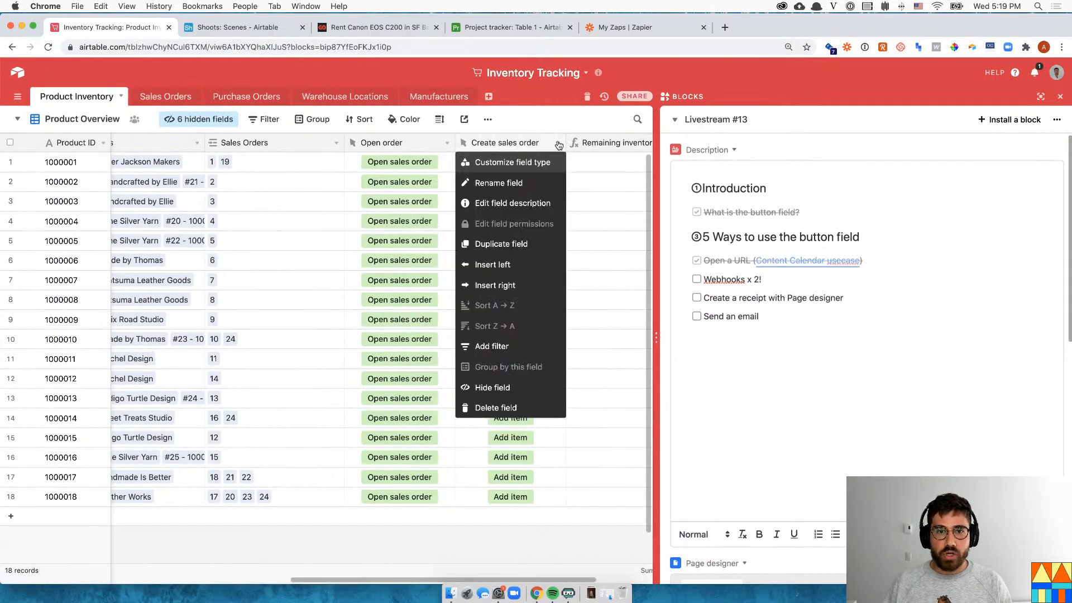
click(538, 162)
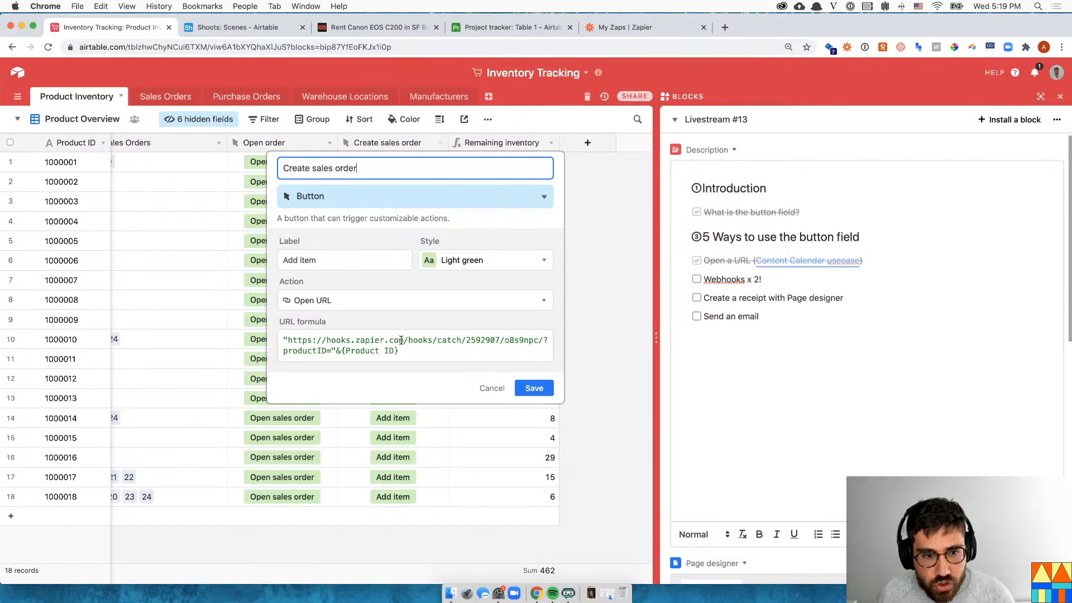
drag(291, 342, 540, 344)
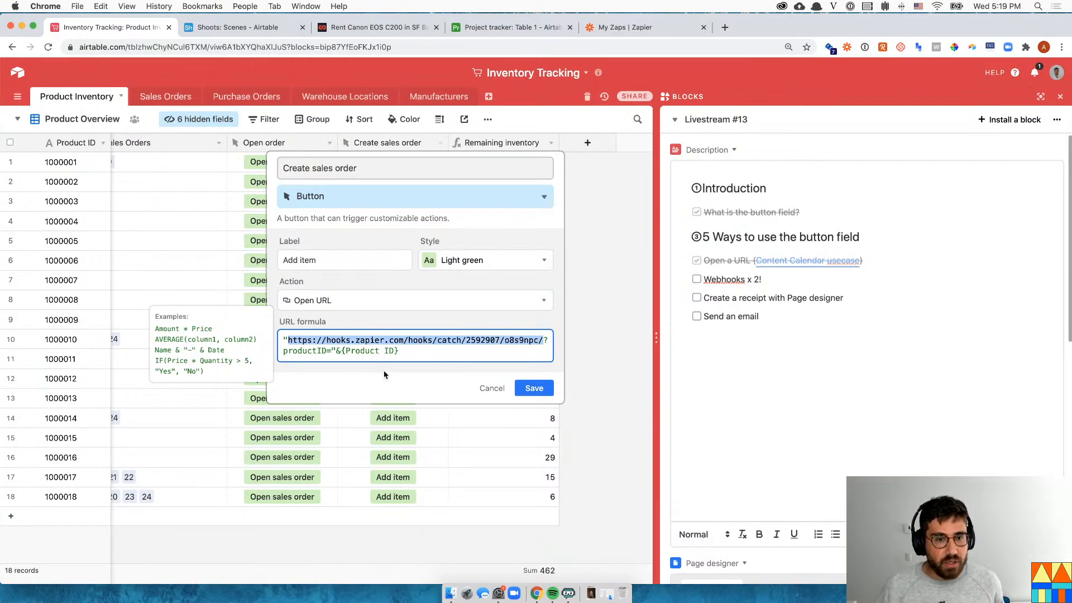
Inspect the productID parameter in the Create sales order URL formula, and compare the Sales Orders table with Product Inventory
drag(439, 351, 341, 350)
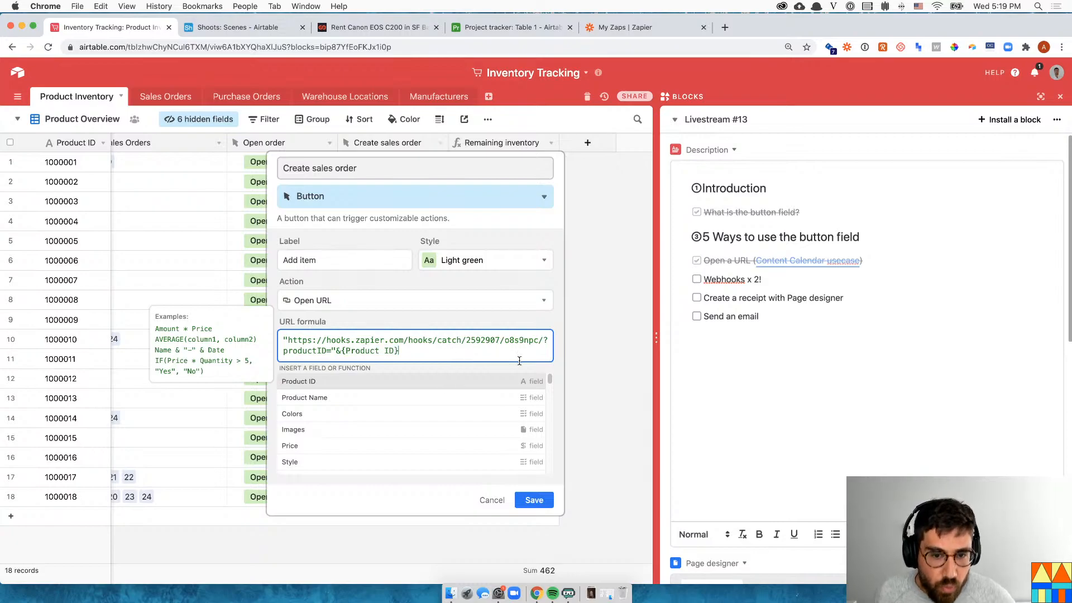
click(574, 367)
click(175, 99)
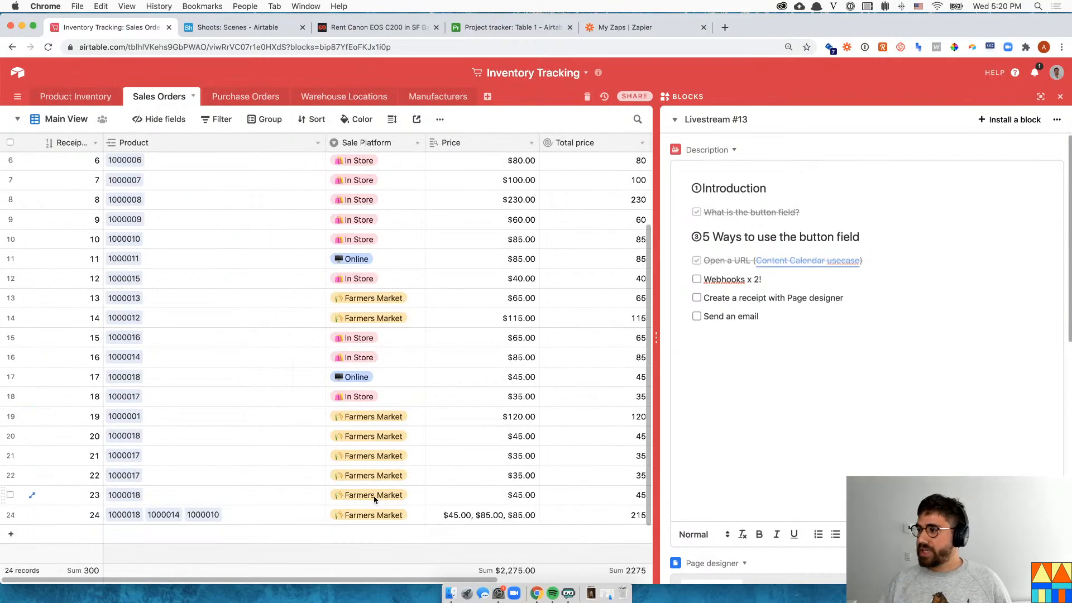
click(81, 95)
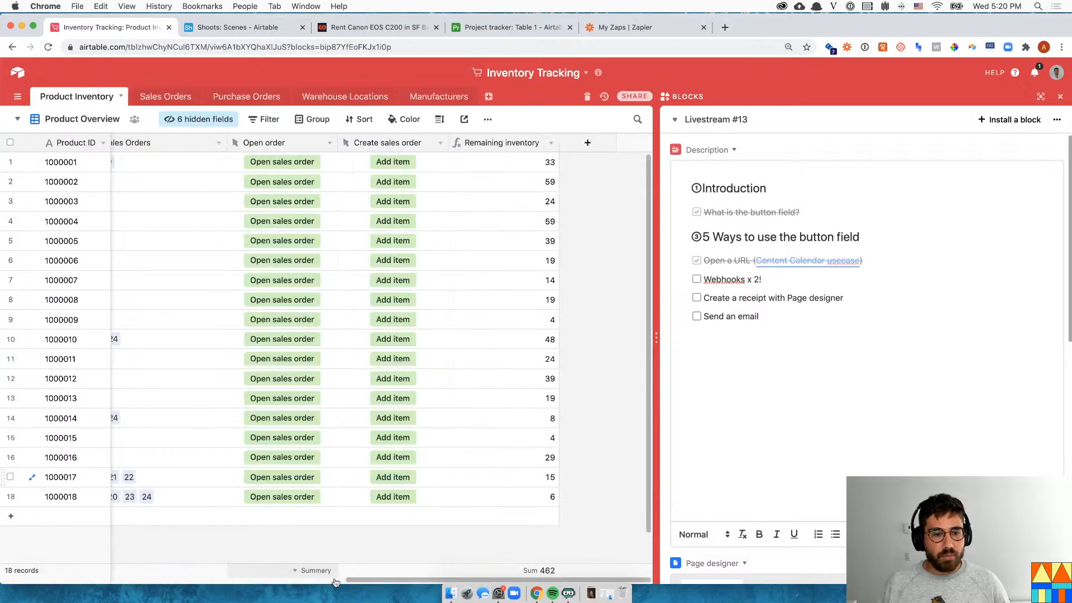
scroll(351, 552, left, 2)
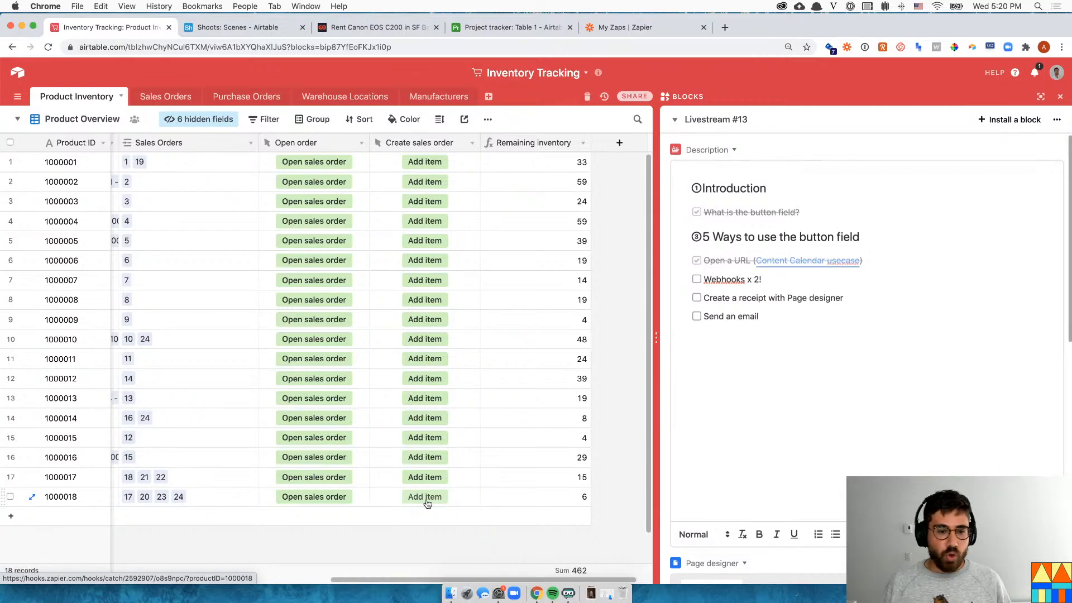
Select the Current receipts? value of receipt 24 in the Sales Orders table
click(150, 101)
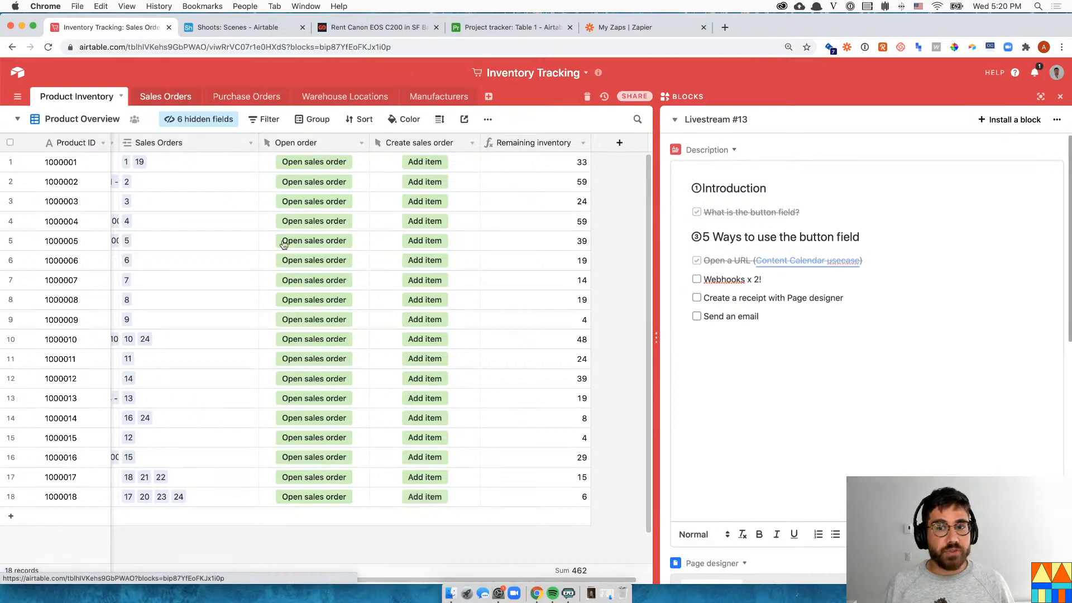
scroll(418, 435, down, 1)
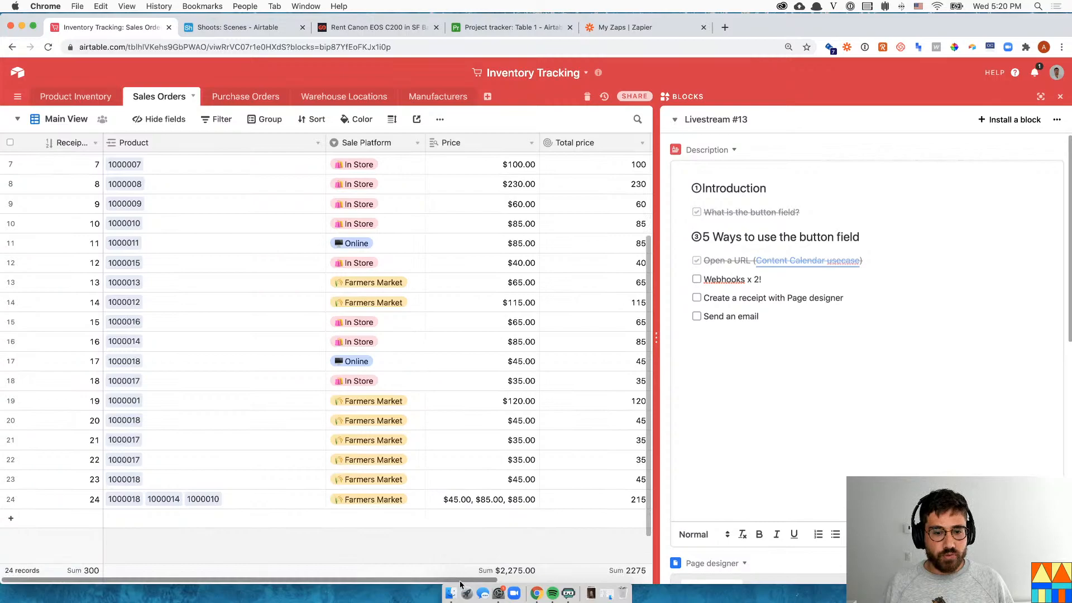
scroll(452, 581, right, 5)
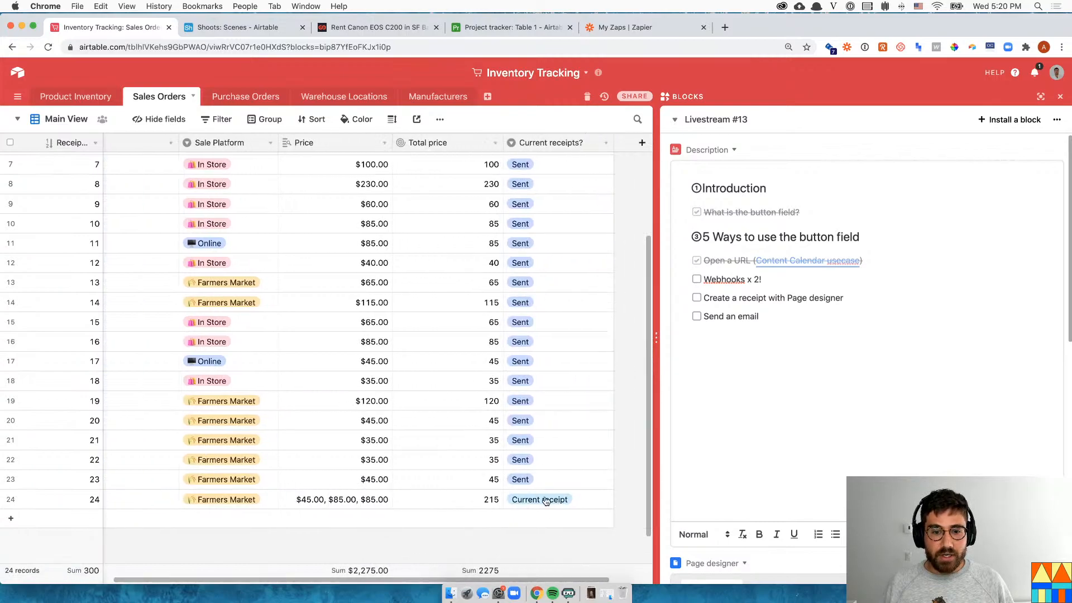
click(570, 503)
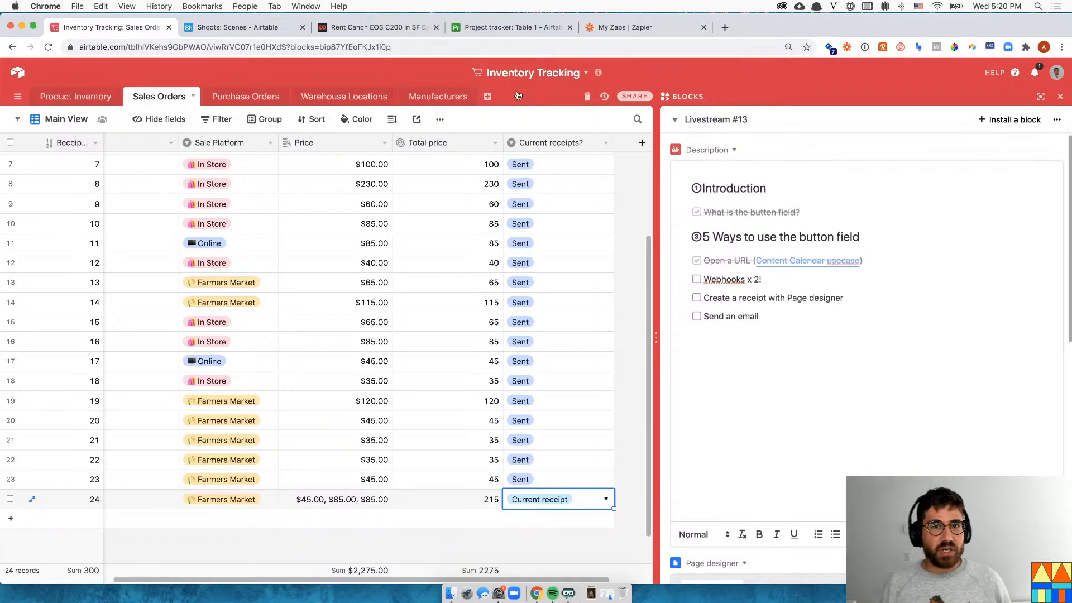
Switch to Zapier, placing its browser tab beside the Inventory Tracking one, and open the Open sales receipt Zap for editing
drag(614, 27, 259, 31)
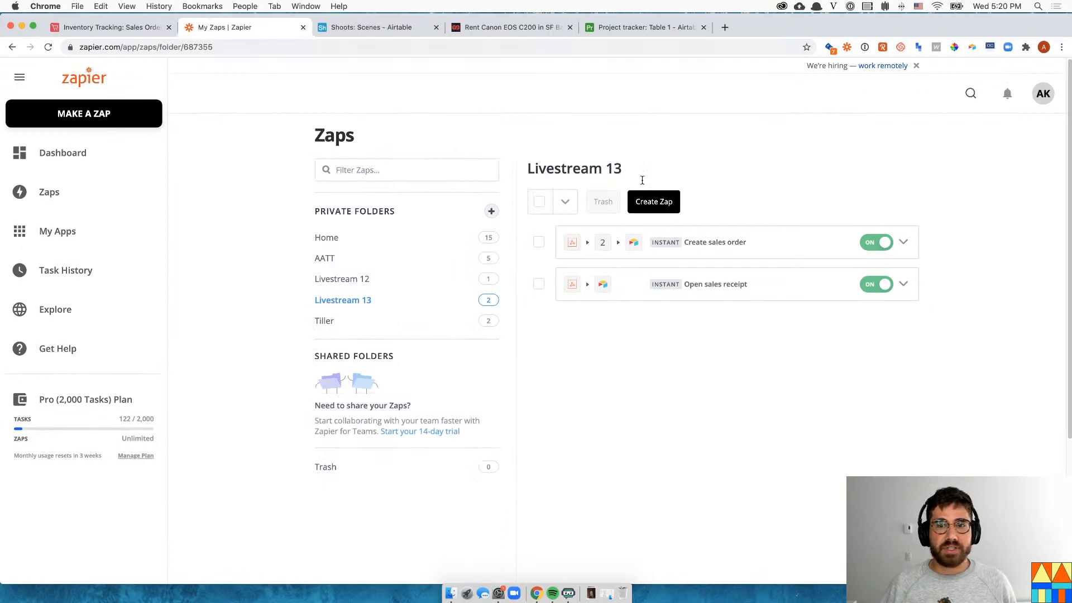
click(903, 284)
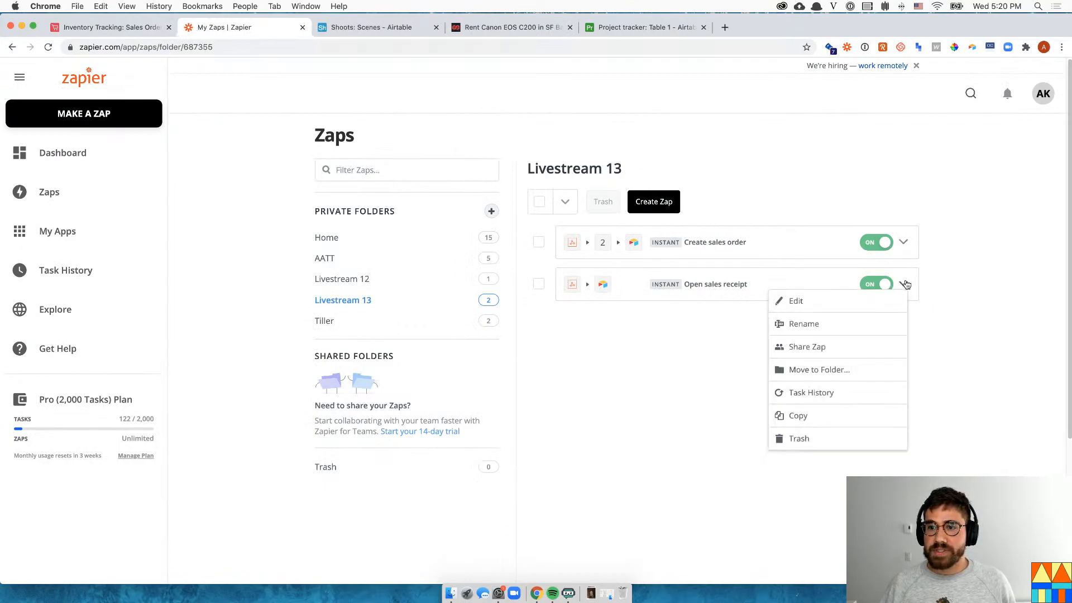
click(842, 301)
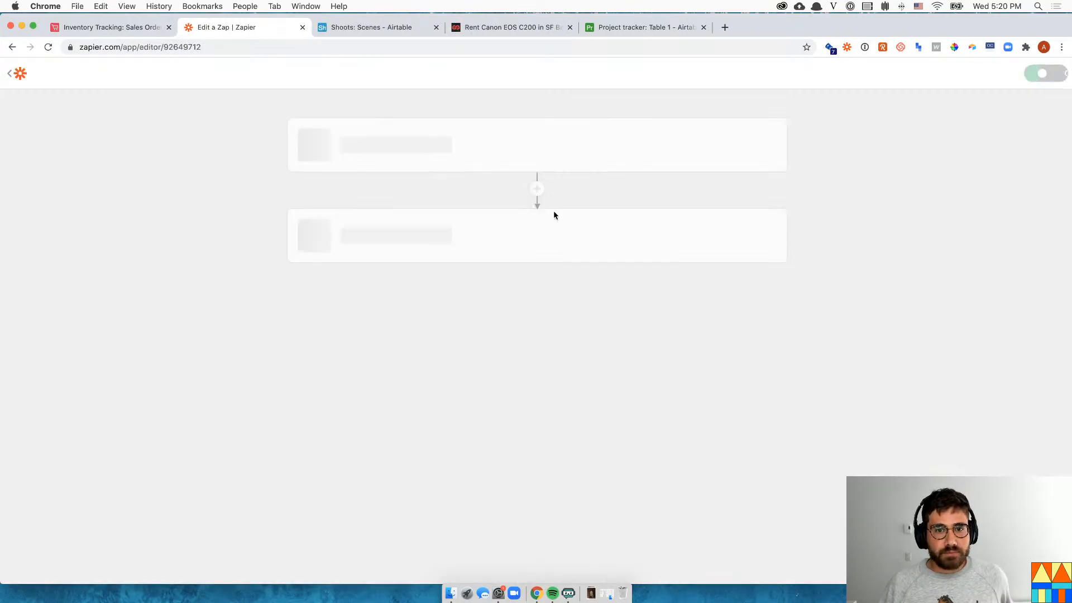
Review the Catch Hook trigger's custom webhook URL and its sample request data
click(530, 161)
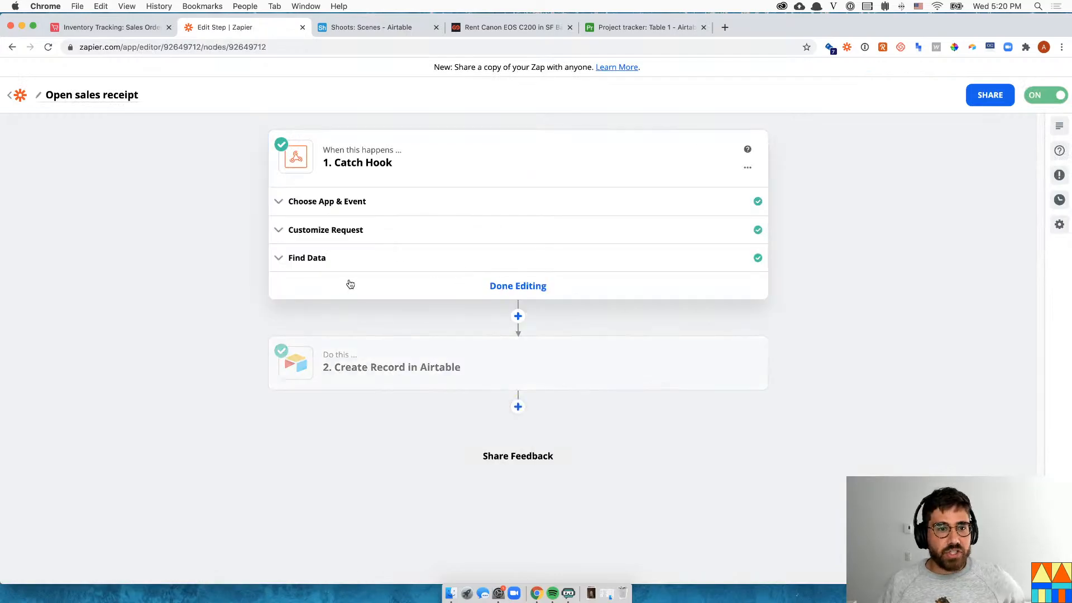
click(349, 262)
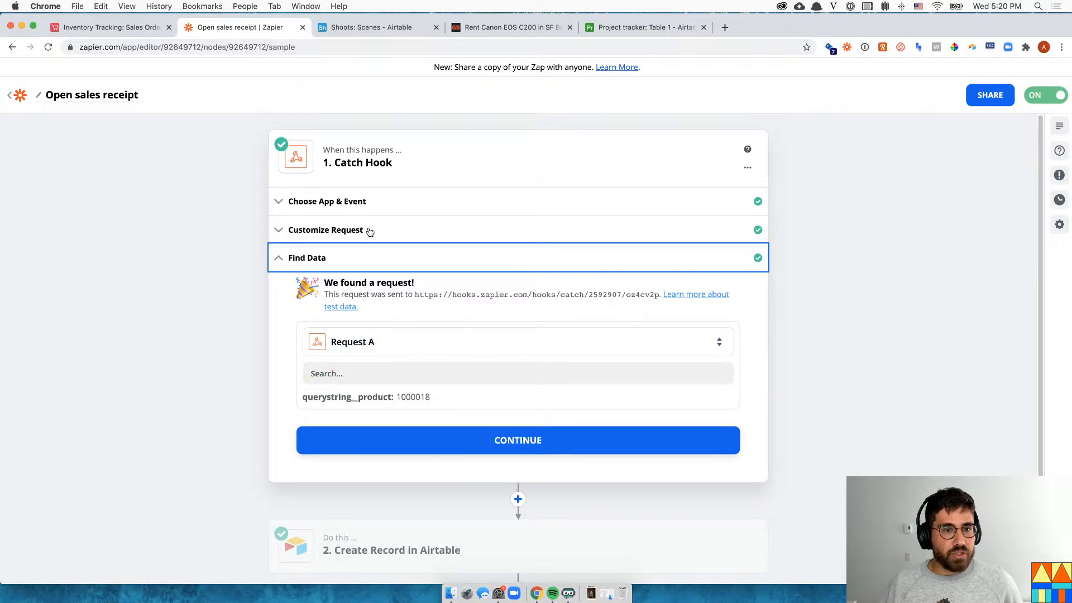
click(367, 235)
scroll(491, 357, down, 4)
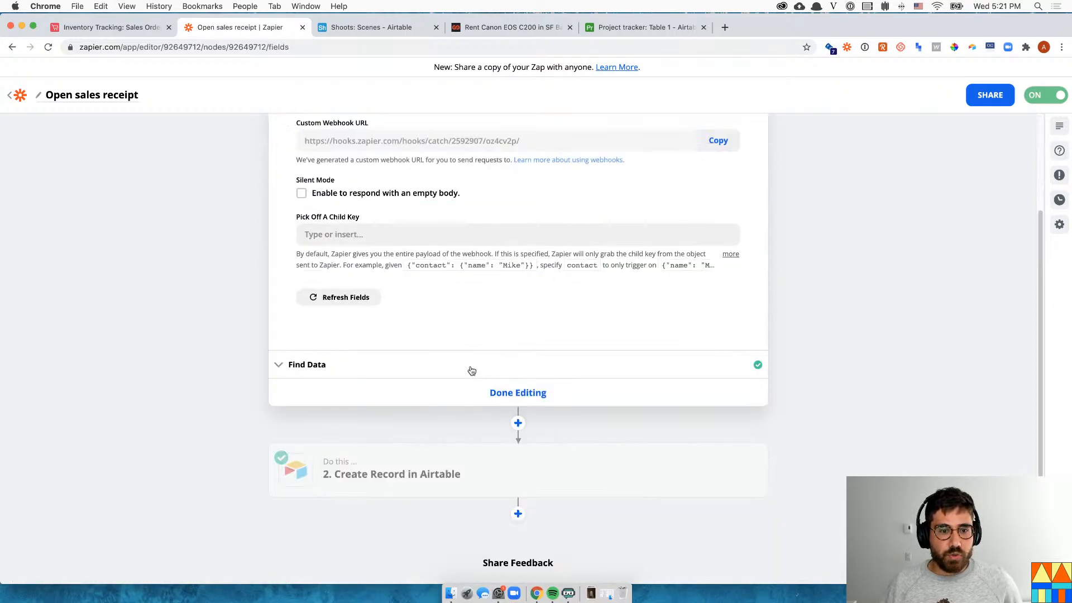
click(346, 326)
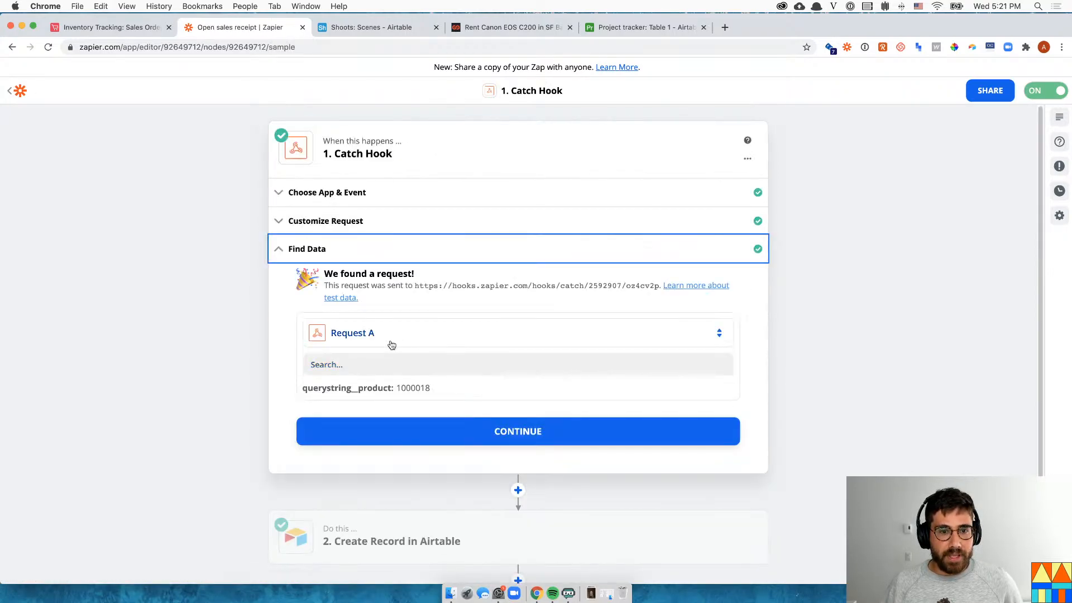
Return to the Inventory Tracking base and set Current receipts? of receipt 24 to Sent
click(112, 28)
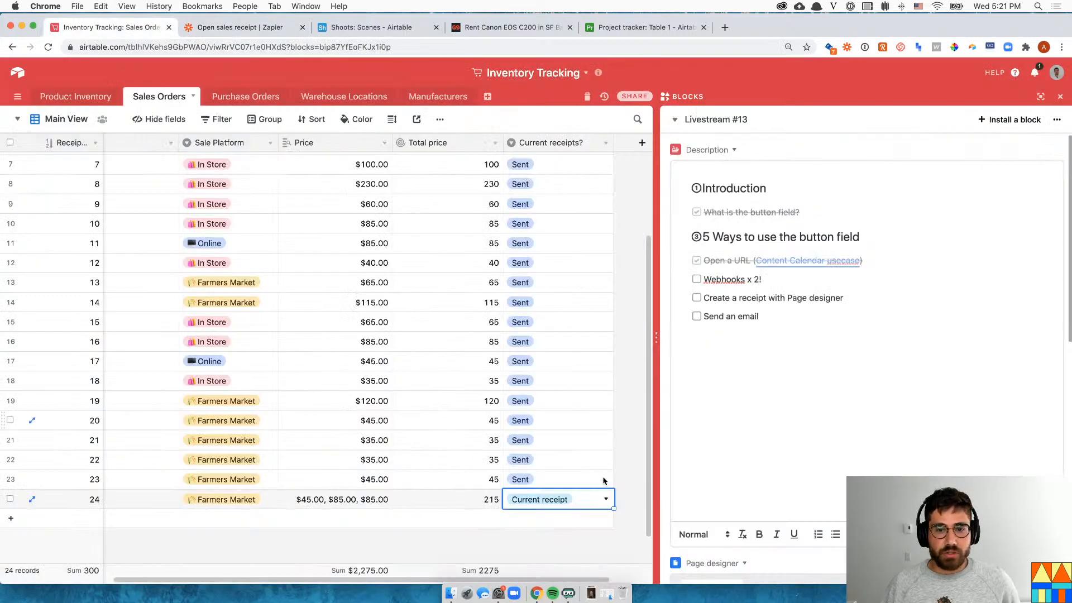
click(588, 488)
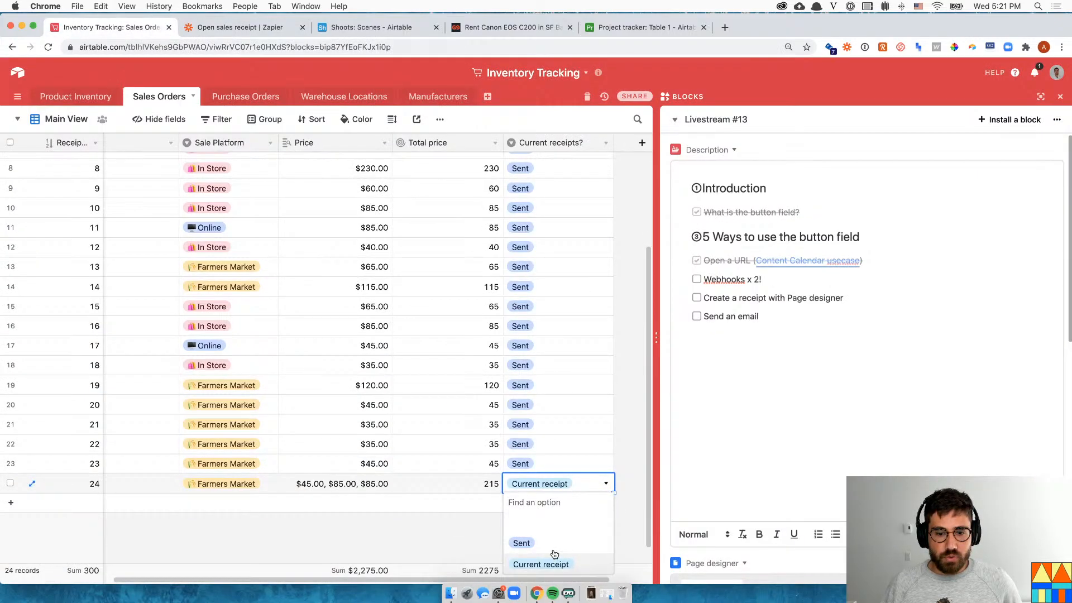
click(521, 541)
Run Open sales order for product 1000015 in Product Inventory and return to the Inventory Tracking base
click(76, 96)
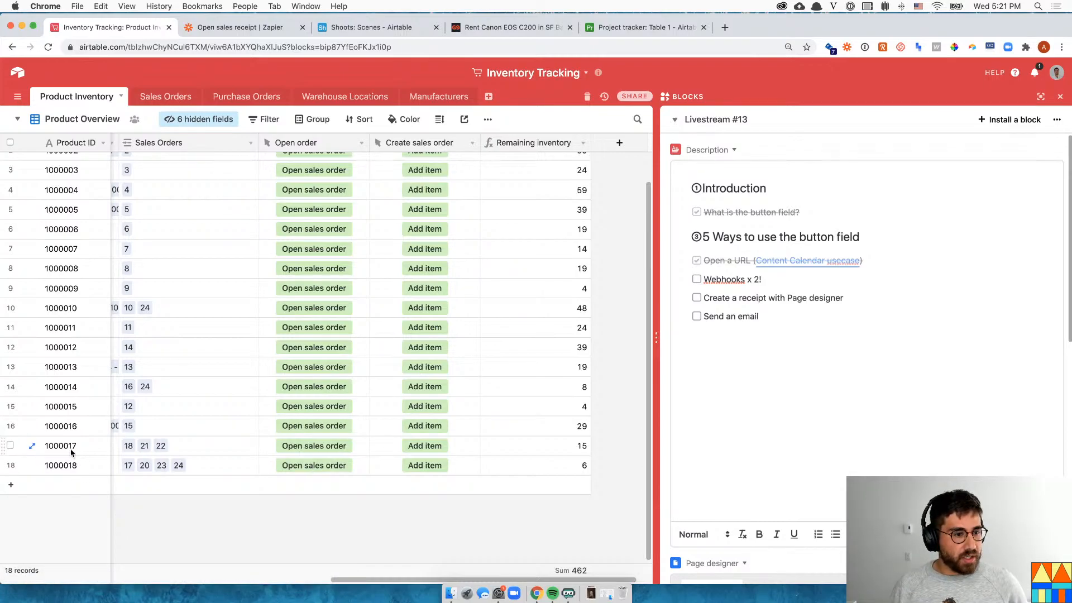
click(304, 413)
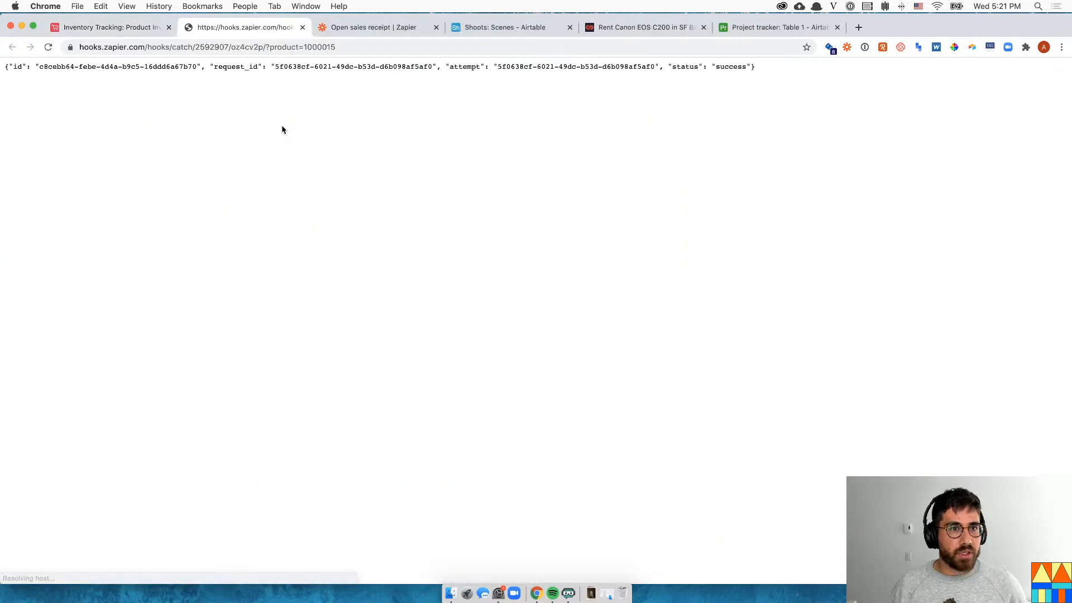
click(141, 28)
Examine the newly created receipt in Sales Orders, including its total price, receipt number and linked product
click(182, 105)
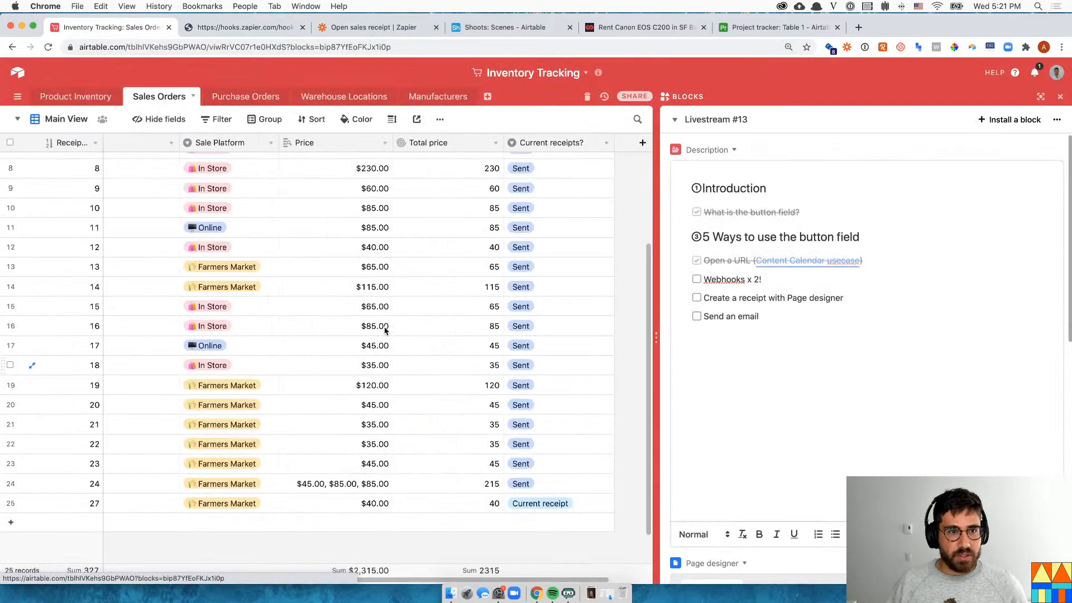
click(491, 505)
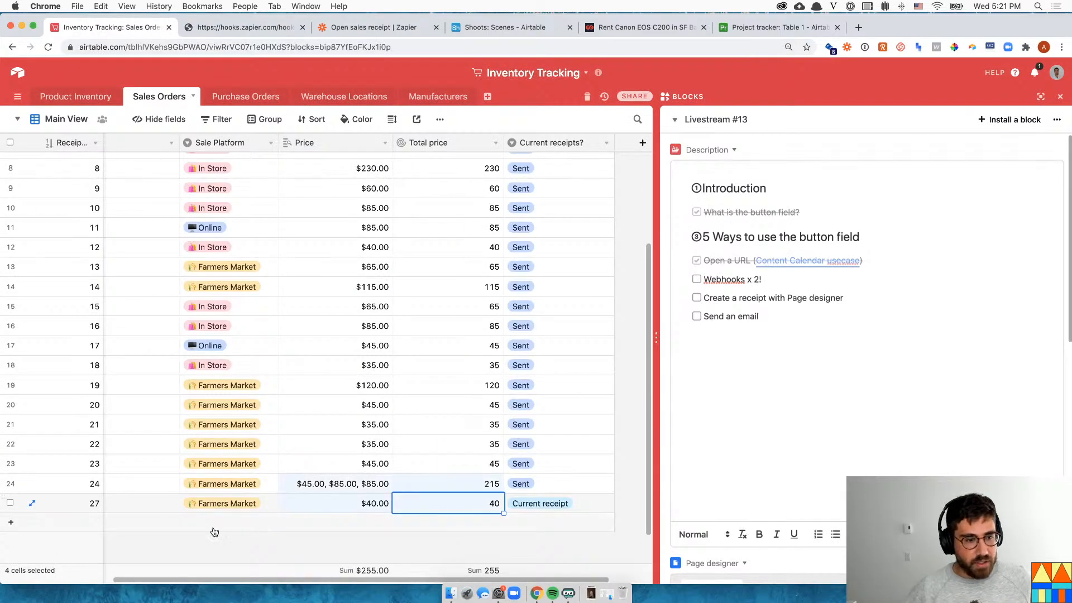
click(169, 508)
key(Left)
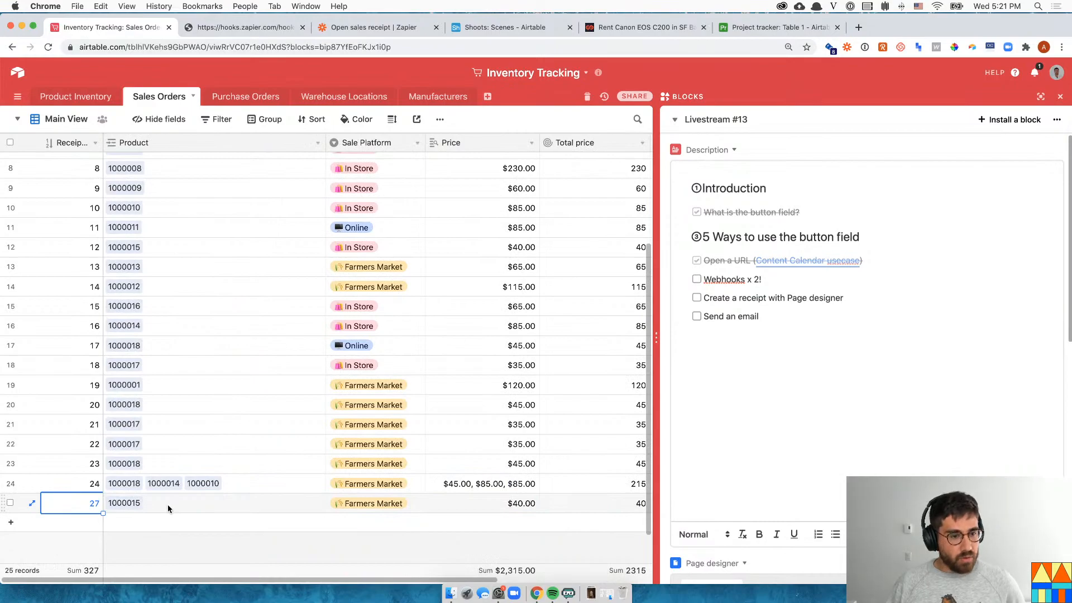
click(124, 506)
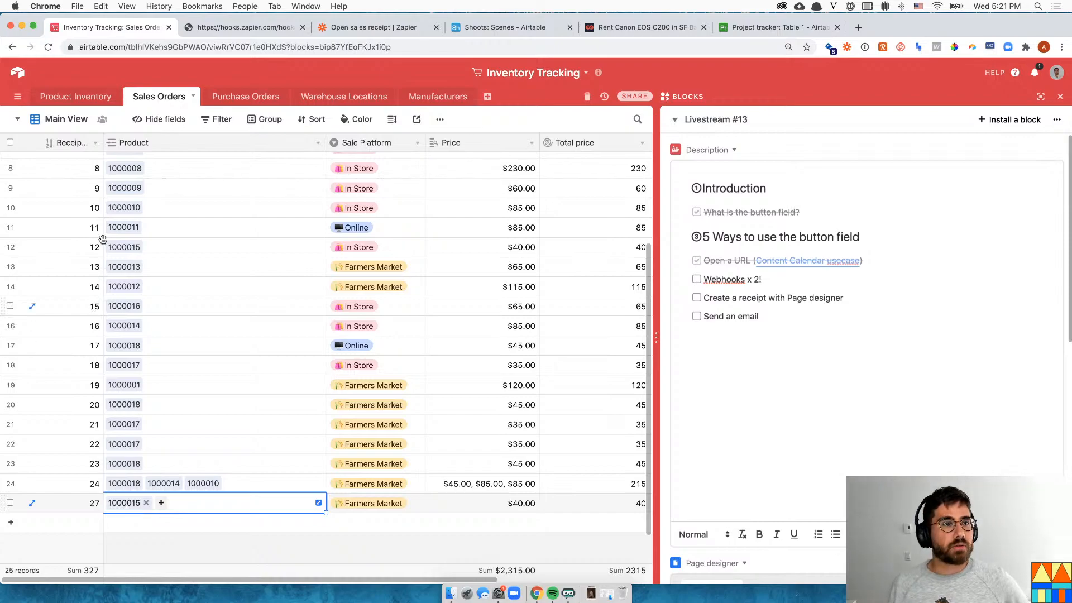
Point out the Create sales order cells of products 1000012 and 1000009 in Product Inventory
click(89, 96)
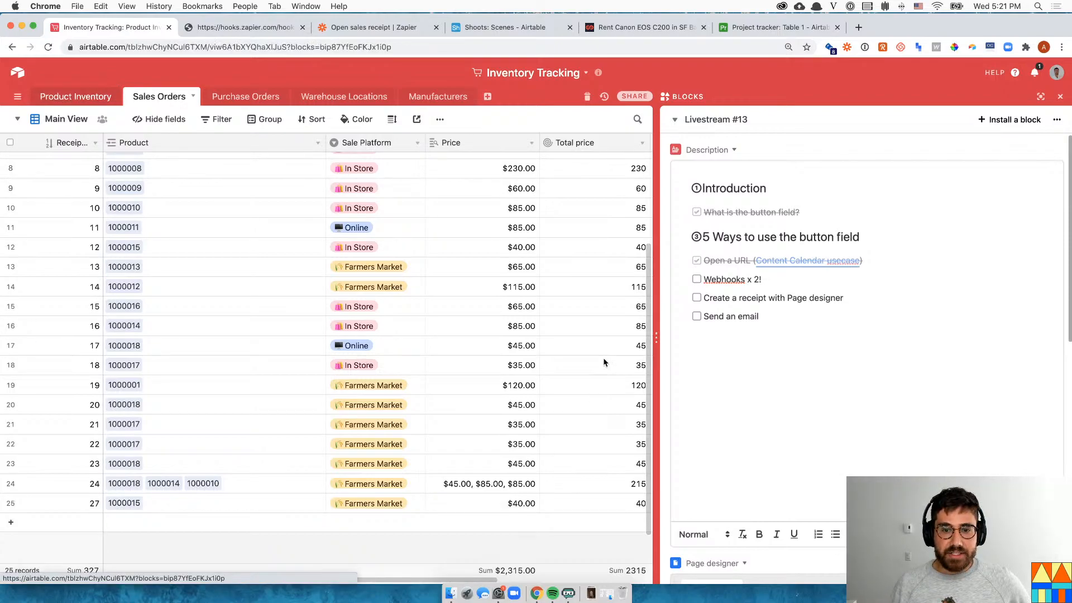
click(431, 343)
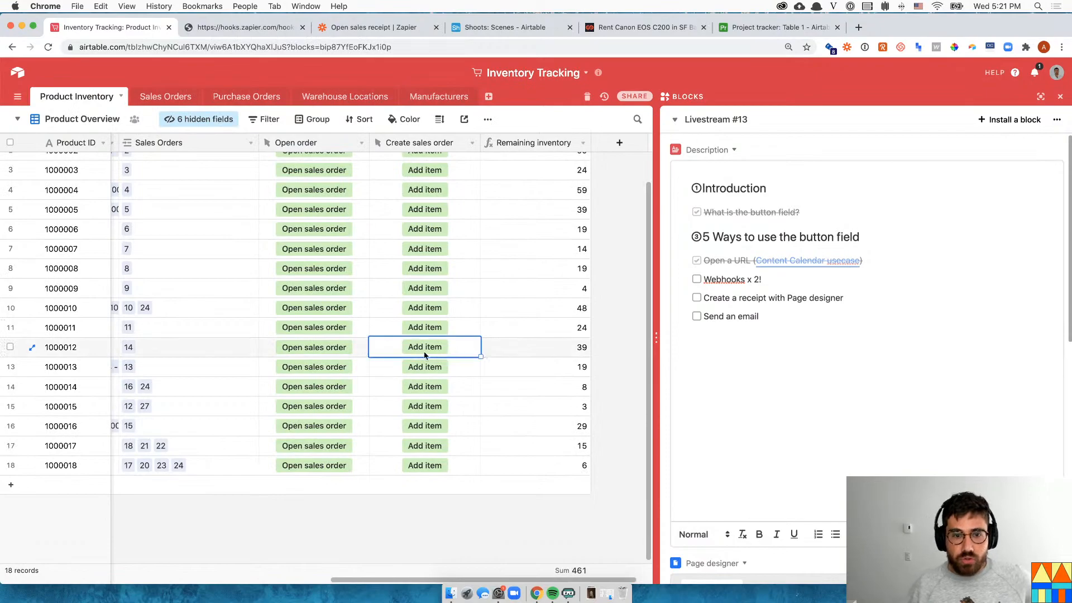
click(458, 289)
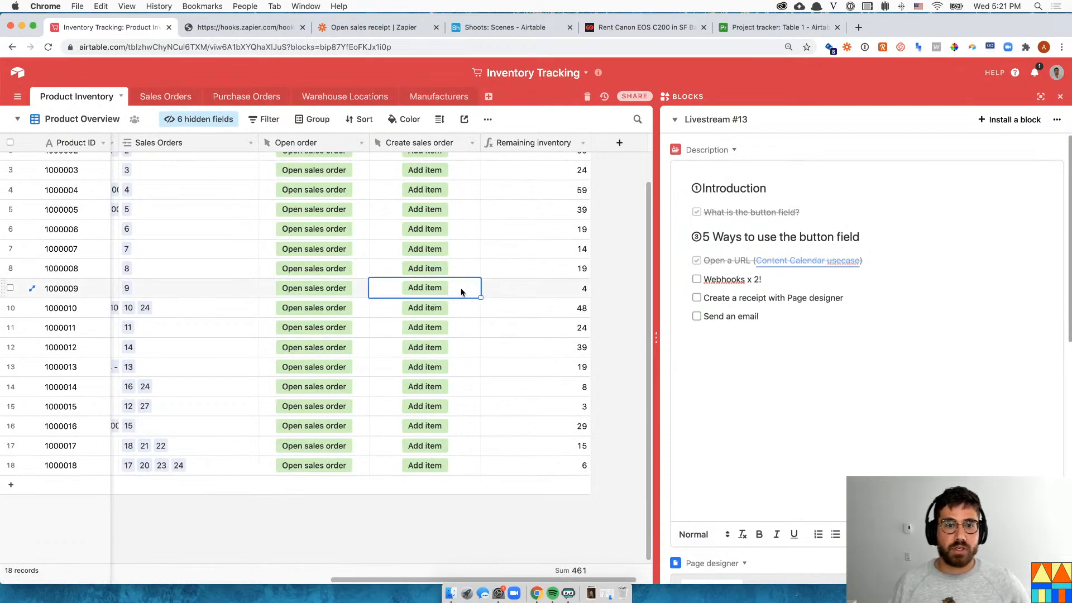
Switch to the Open sales receipt Zap and highlight the querystring product value in the Catch Hook sample request
click(352, 26)
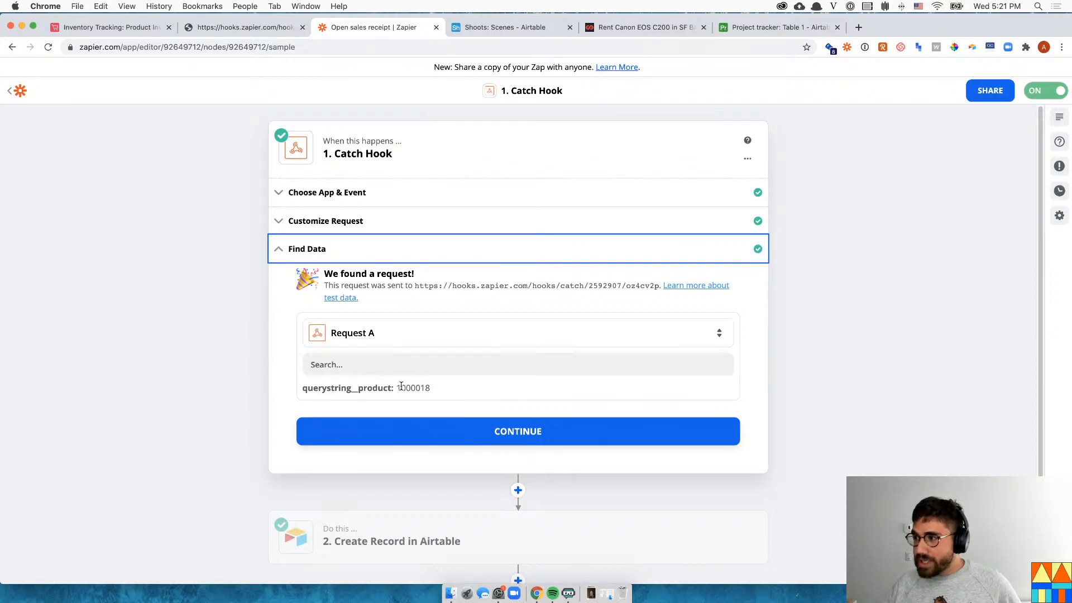
drag(400, 386, 433, 388)
click(448, 408)
scroll(464, 436, down, 1)
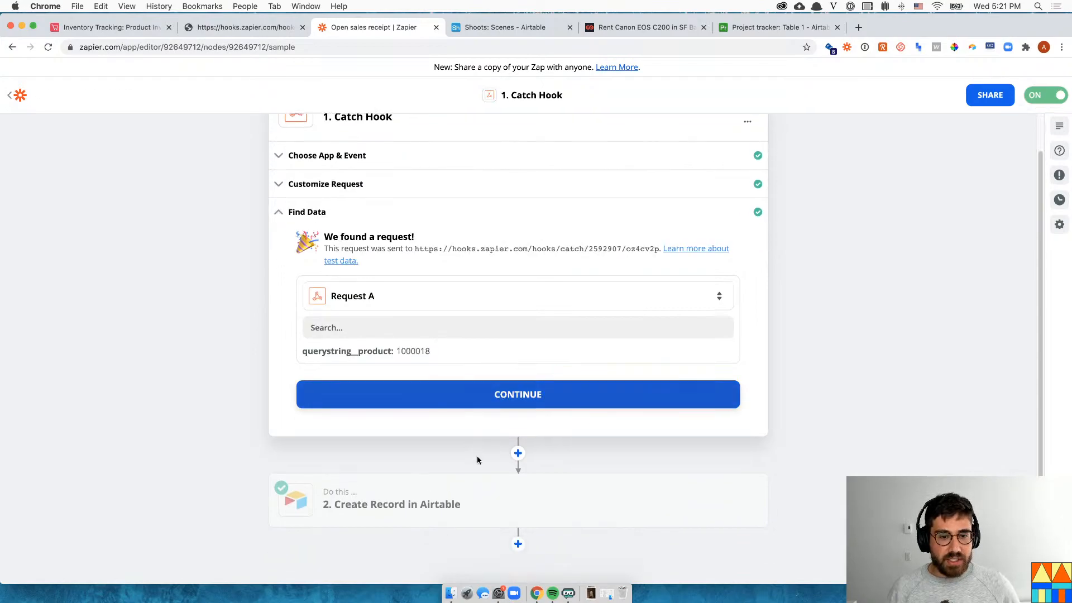
Review the Customize Record field mappings in the Create Record in Airtable action
click(462, 505)
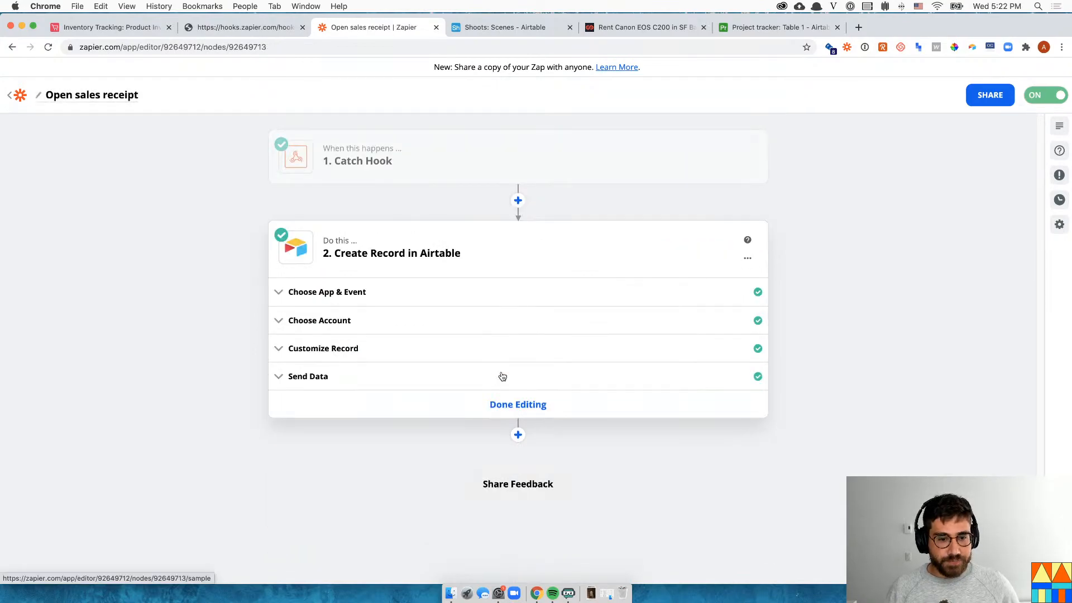
click(336, 340)
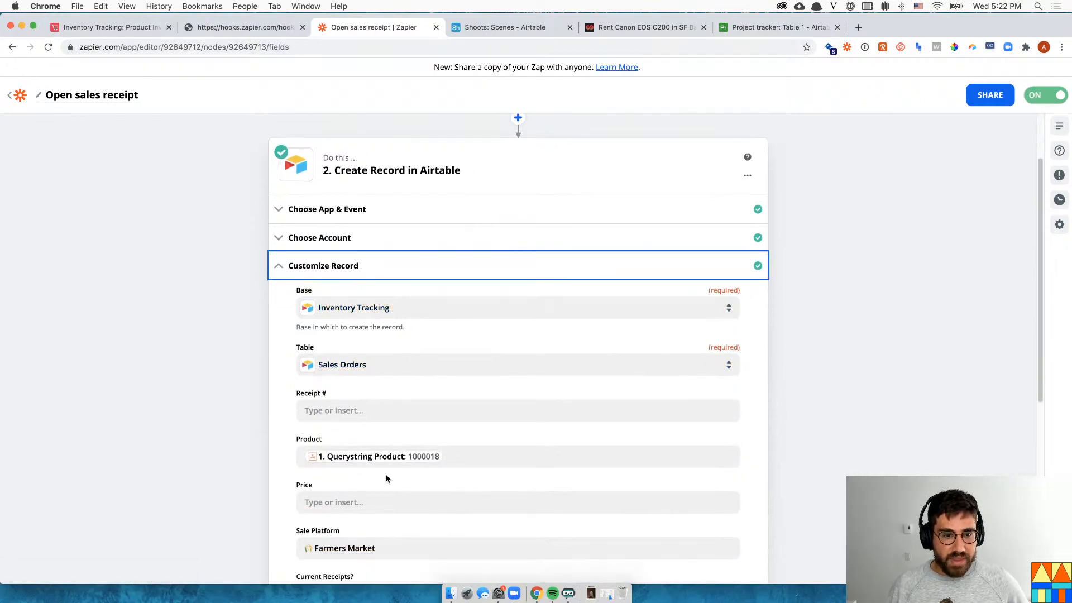
scroll(401, 480, down, 5)
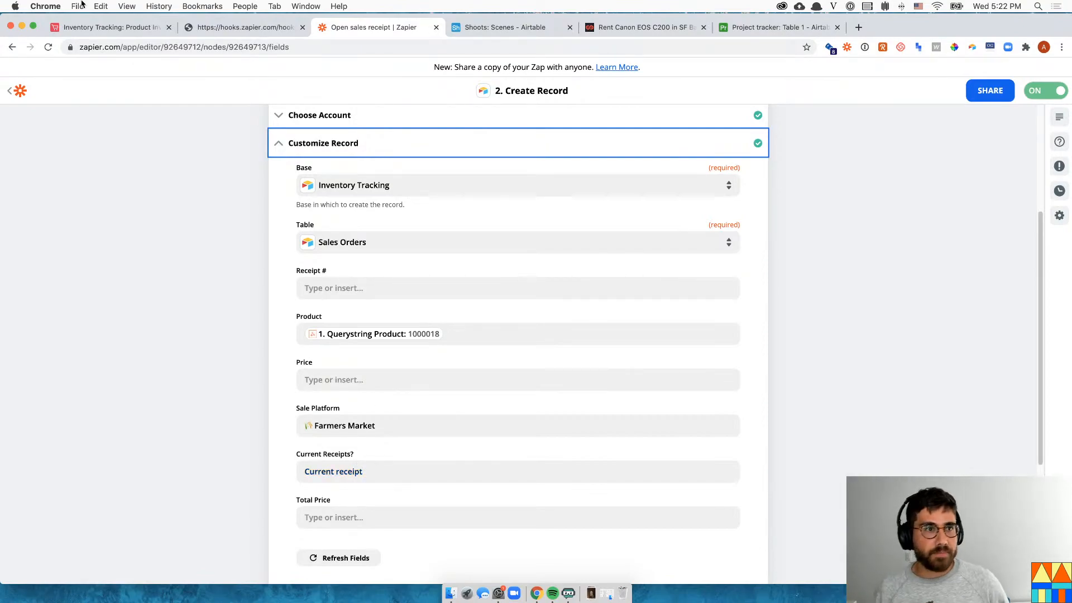
Return to the Inventory Tracking base and select the Current receipts? value of receipt 27 in Sales Orders
click(106, 26)
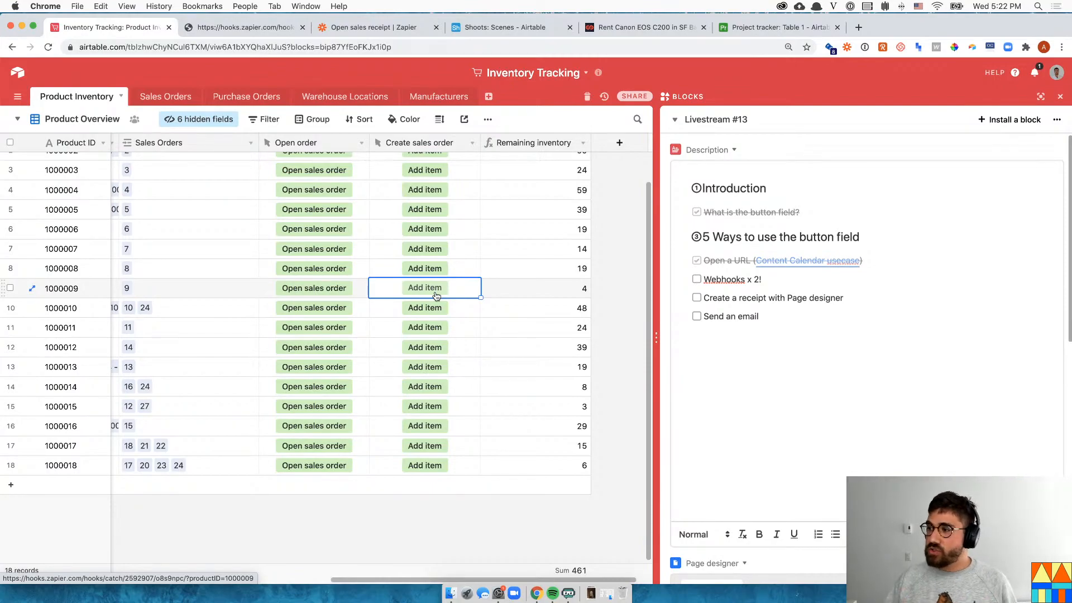
click(165, 96)
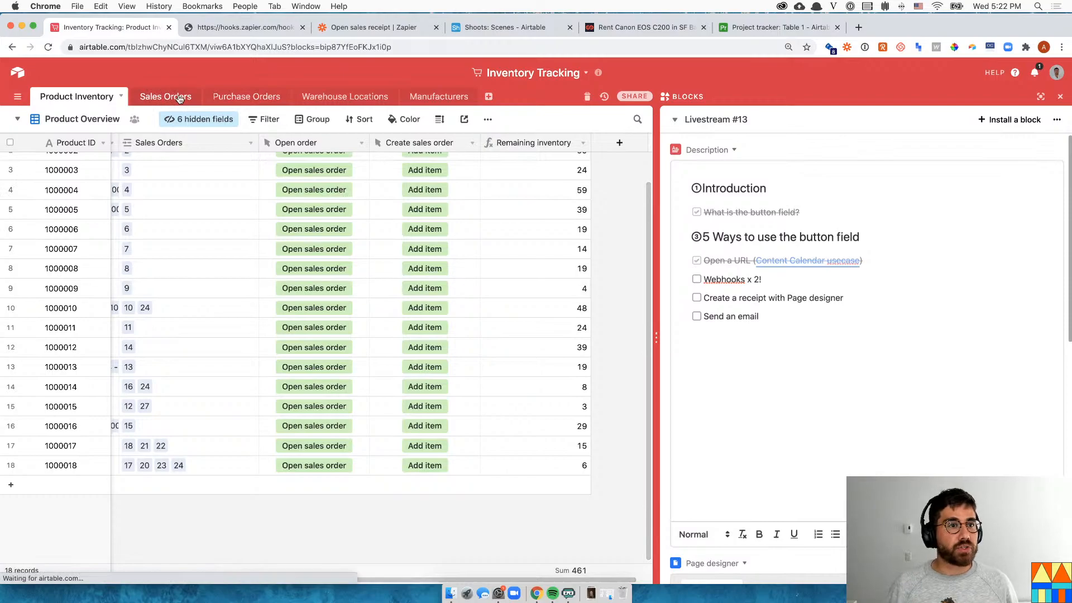
click(549, 504)
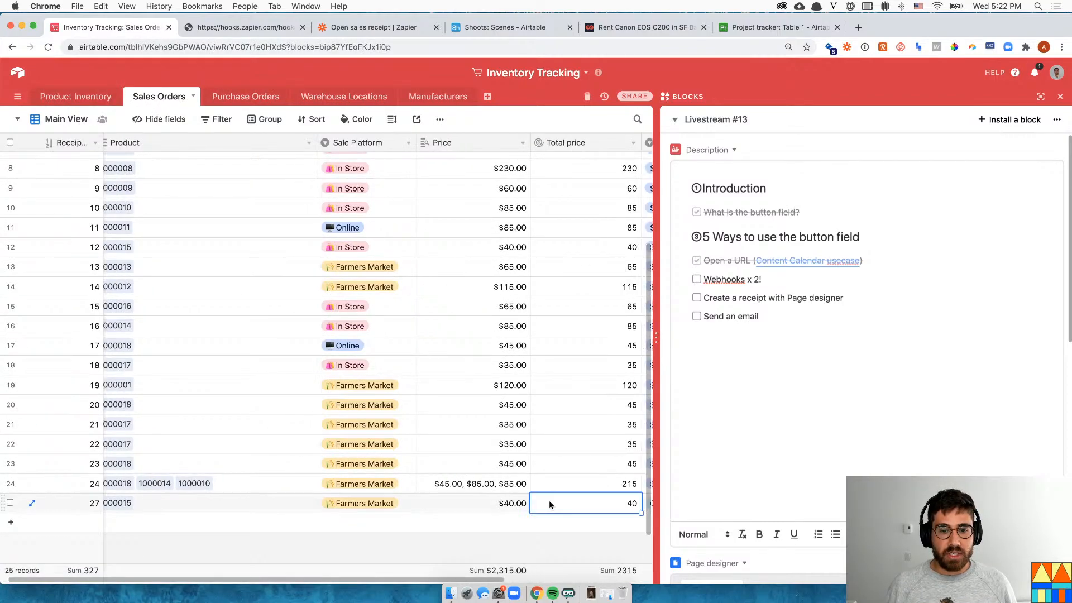
key(Right)
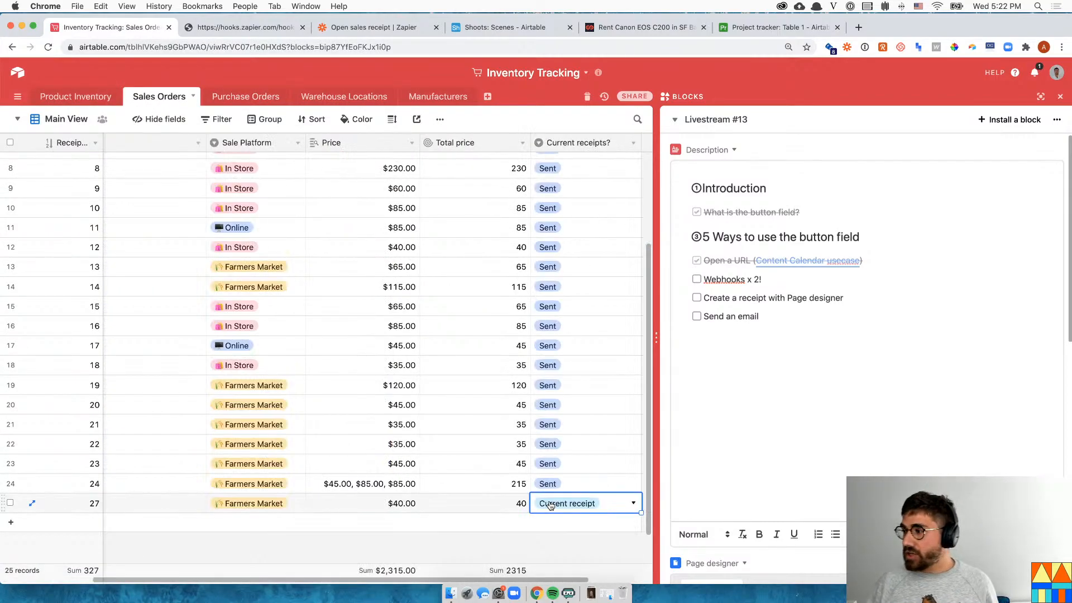
View the Product Inventory table, switch to the Open sales receipt Zap and return to the Livestream 13 folder of Zaps
click(65, 117)
click(56, 96)
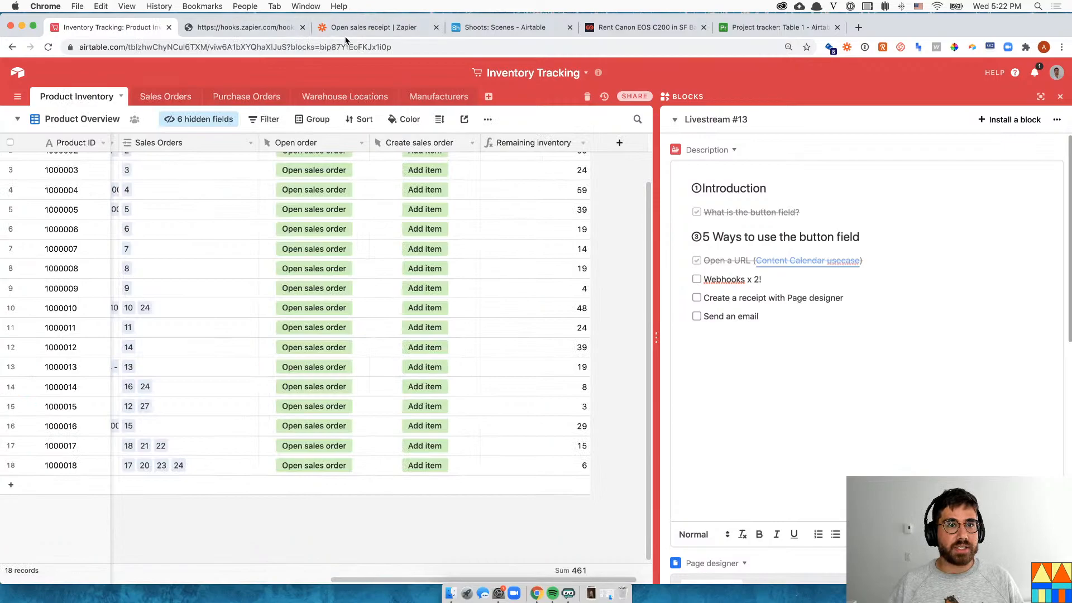
click(323, 35)
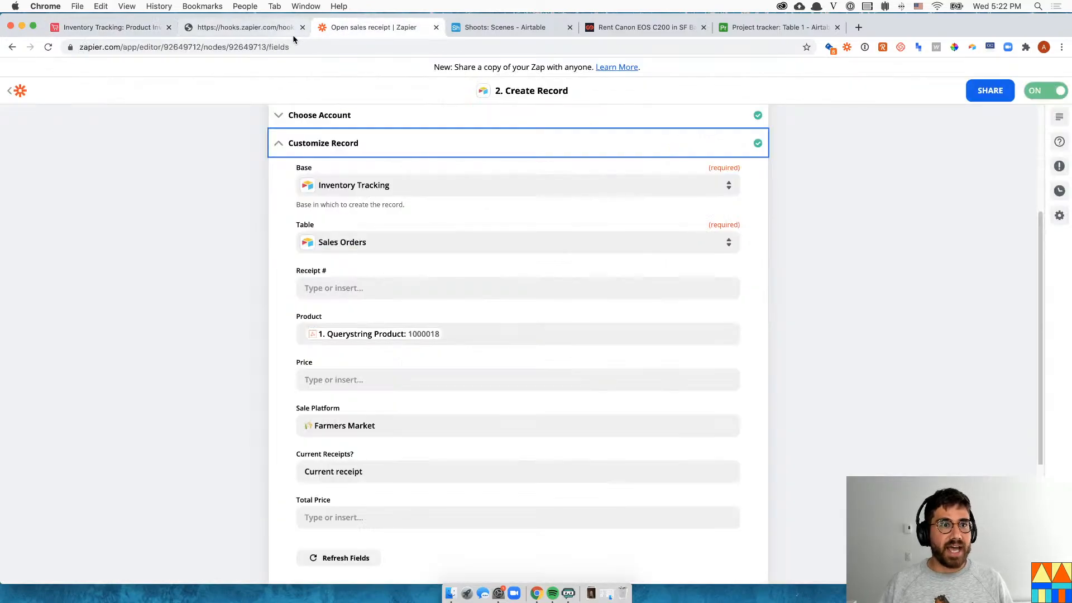
click(7, 93)
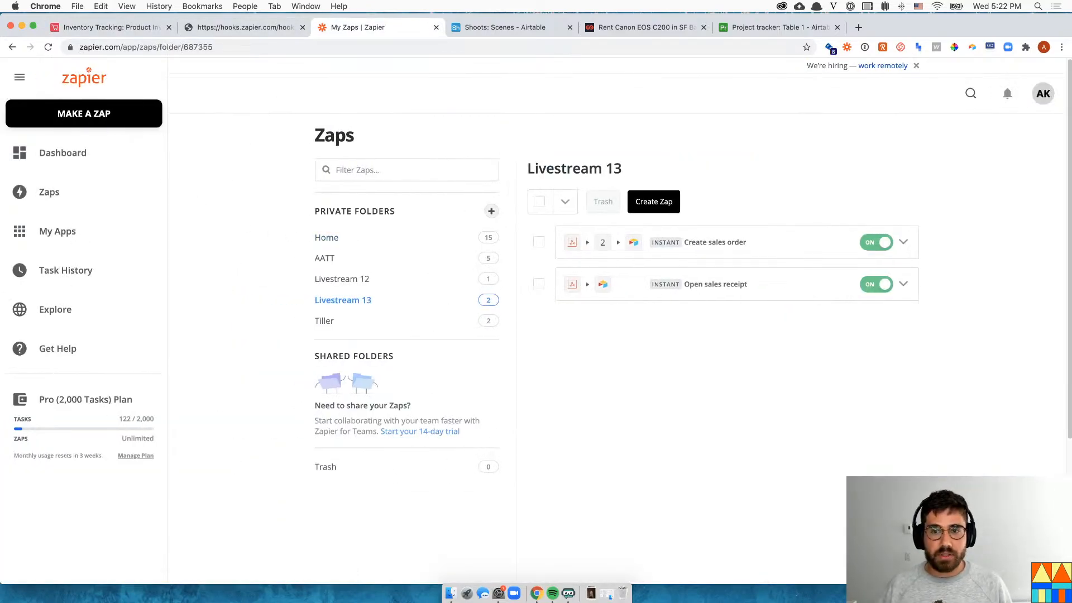
click(902, 284)
click(886, 300)
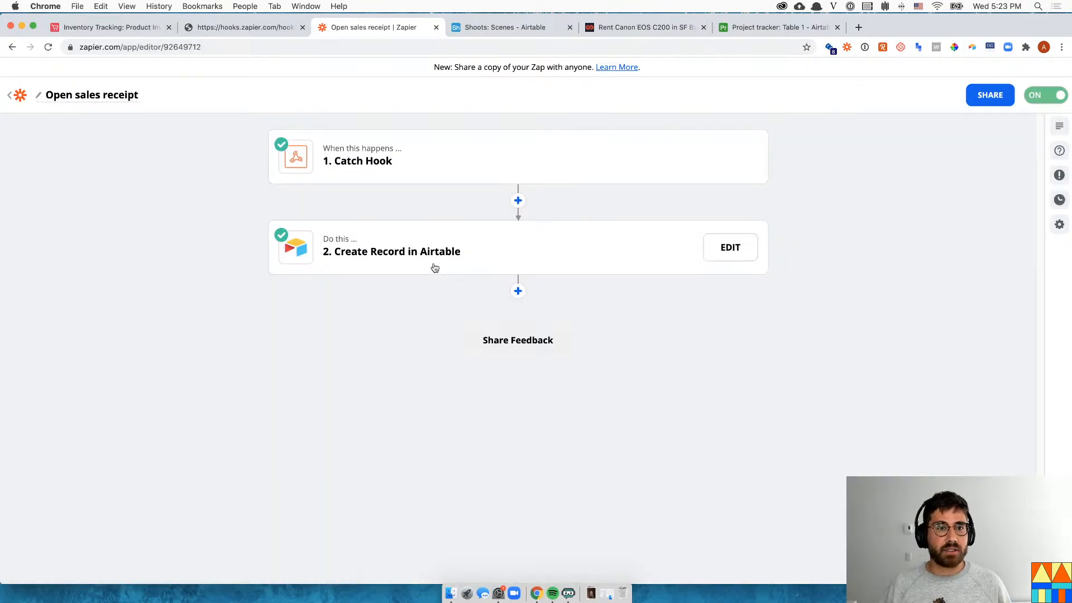
key(super+bracketleft)
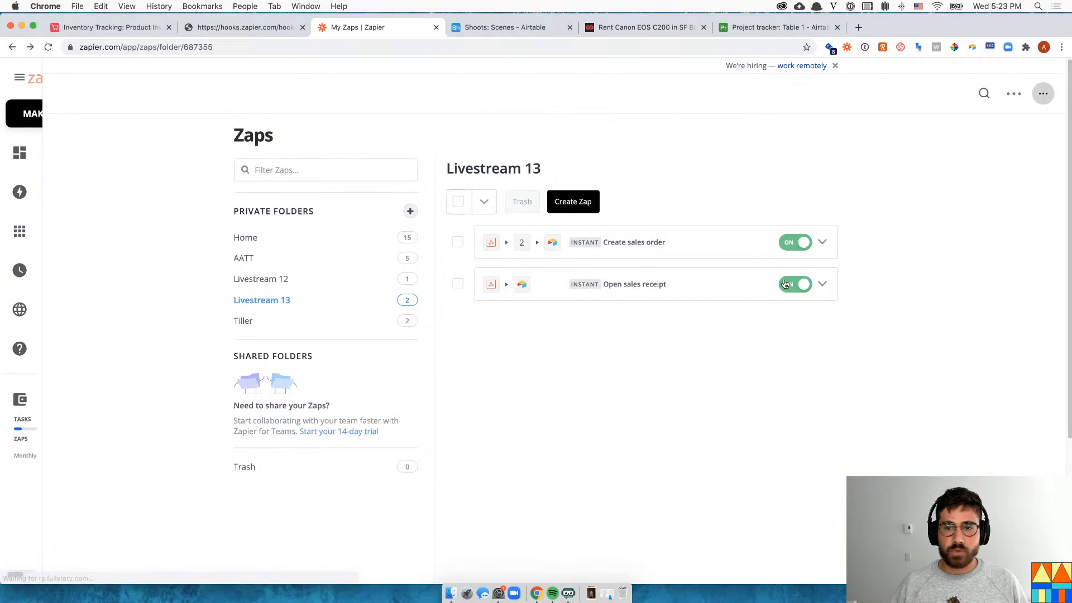
Open the Create sales order Zap for editing, and trigger Add item for product 1000009 in the Product Inventory table
click(902, 242)
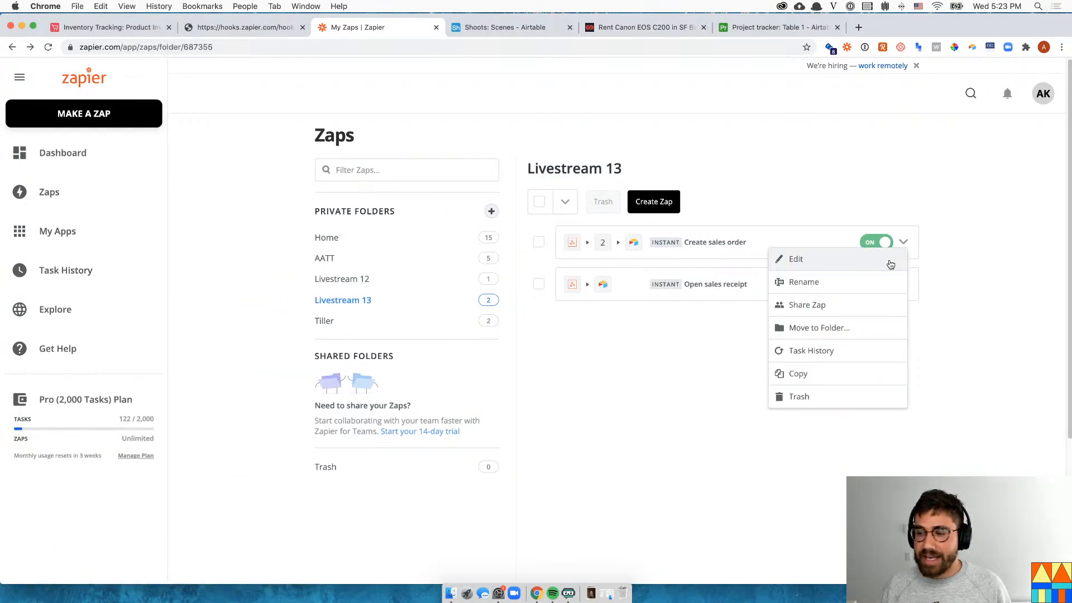
click(890, 263)
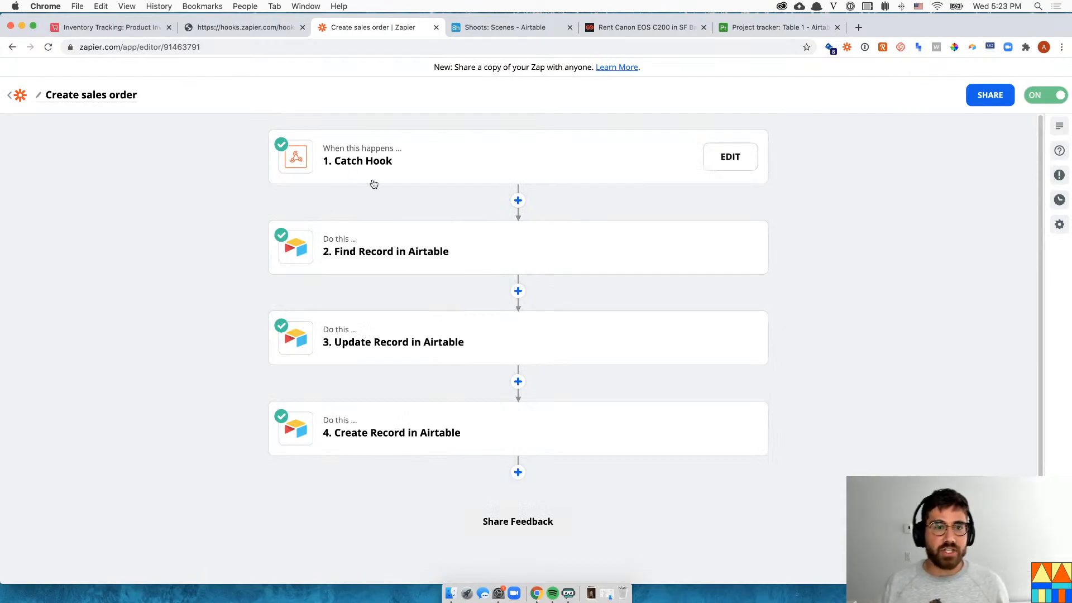
click(106, 27)
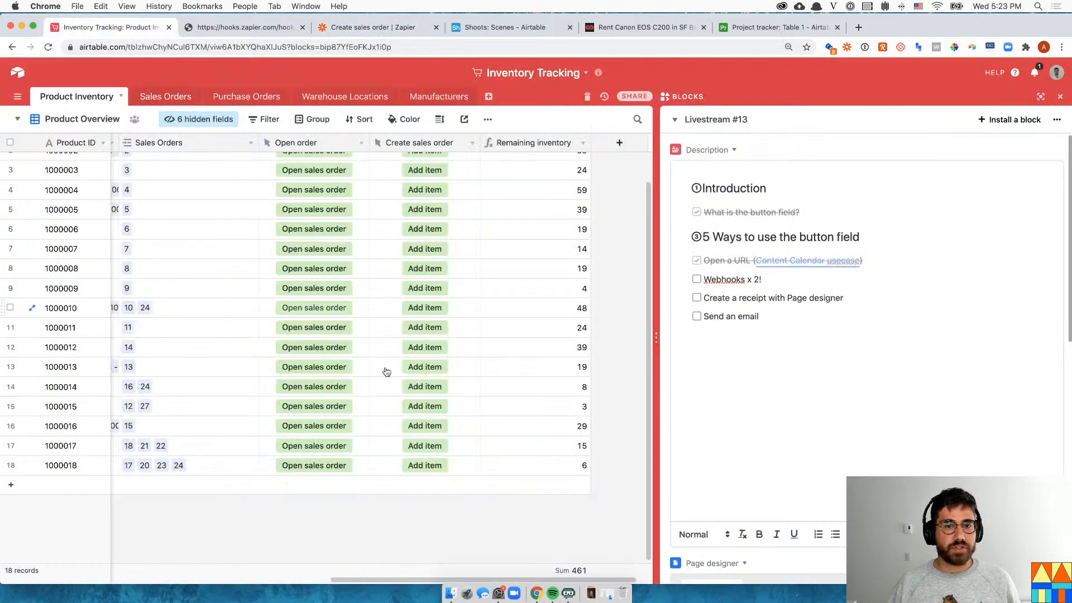
click(89, 289)
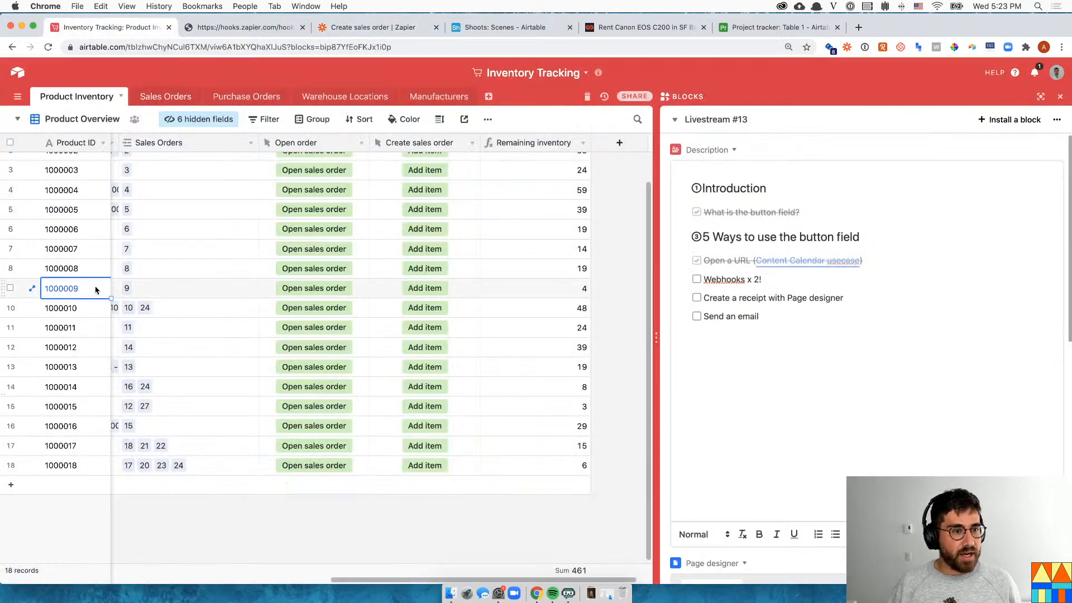
click(419, 291)
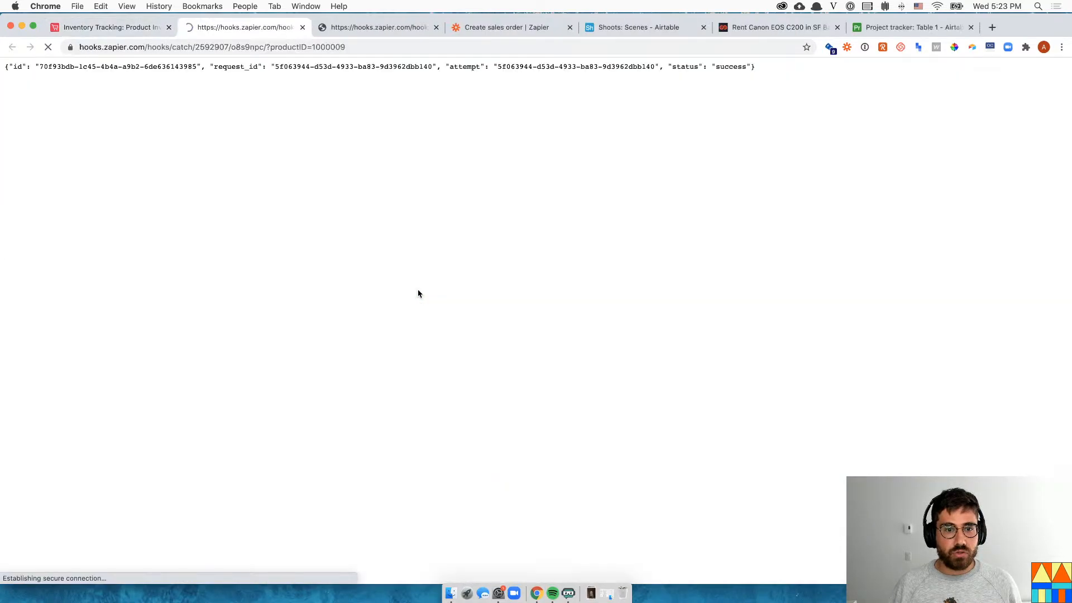
Return to the Create sales order Zap and highlight the querystring productID value in the Catch Hook sample request
click(371, 35)
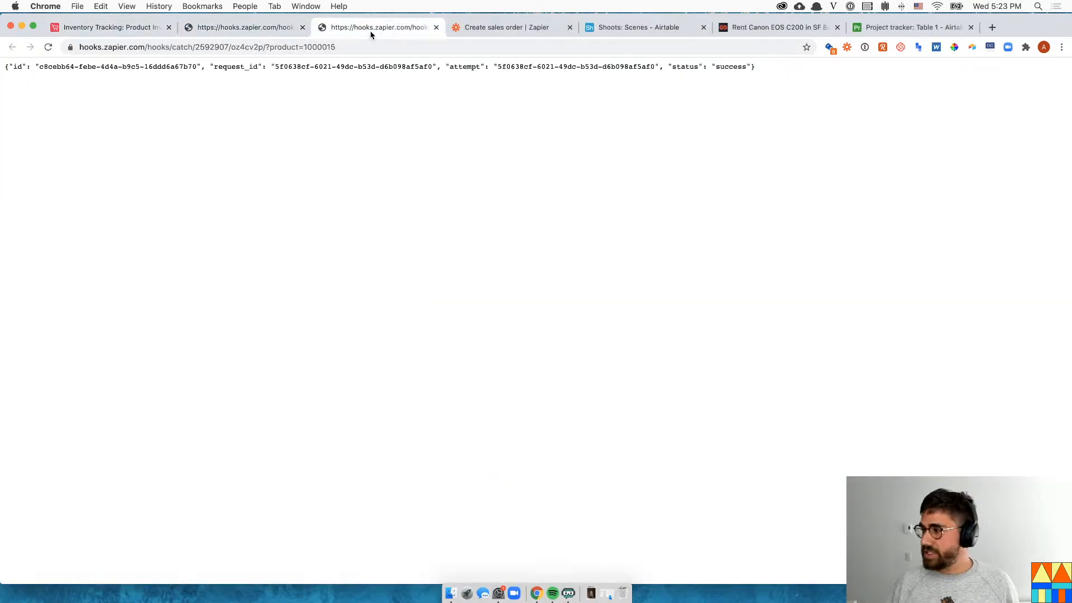
click(514, 29)
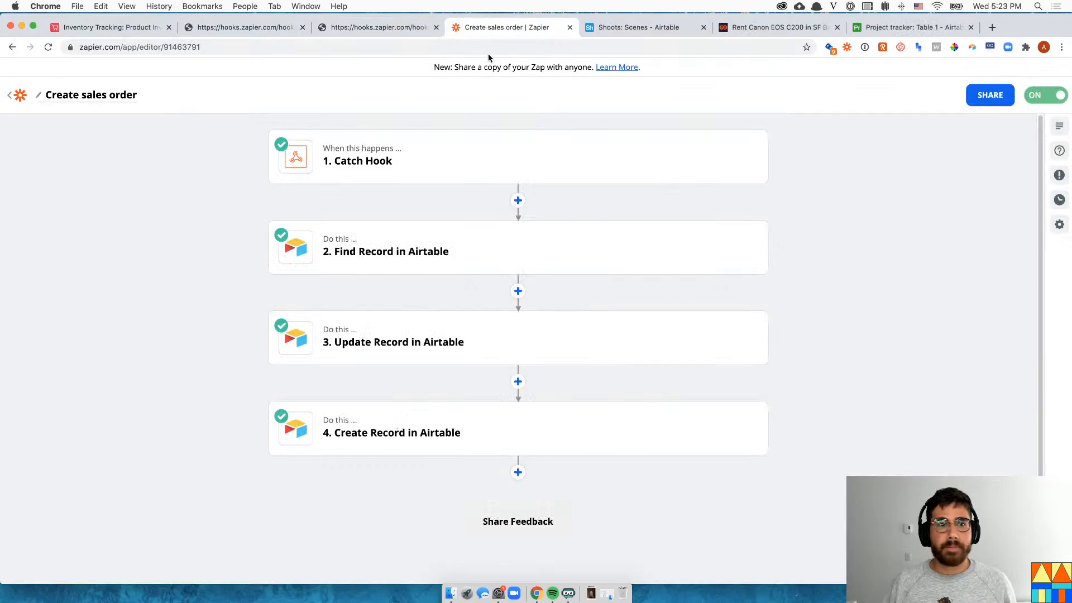
click(446, 170)
click(373, 239)
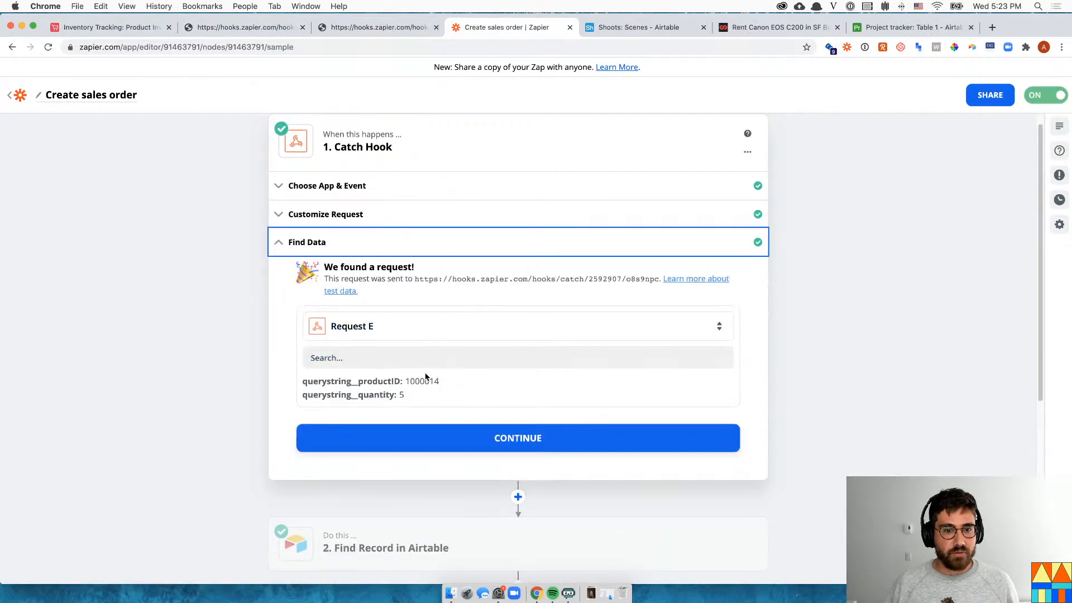
drag(404, 380, 439, 381)
scroll(451, 387, down, 1)
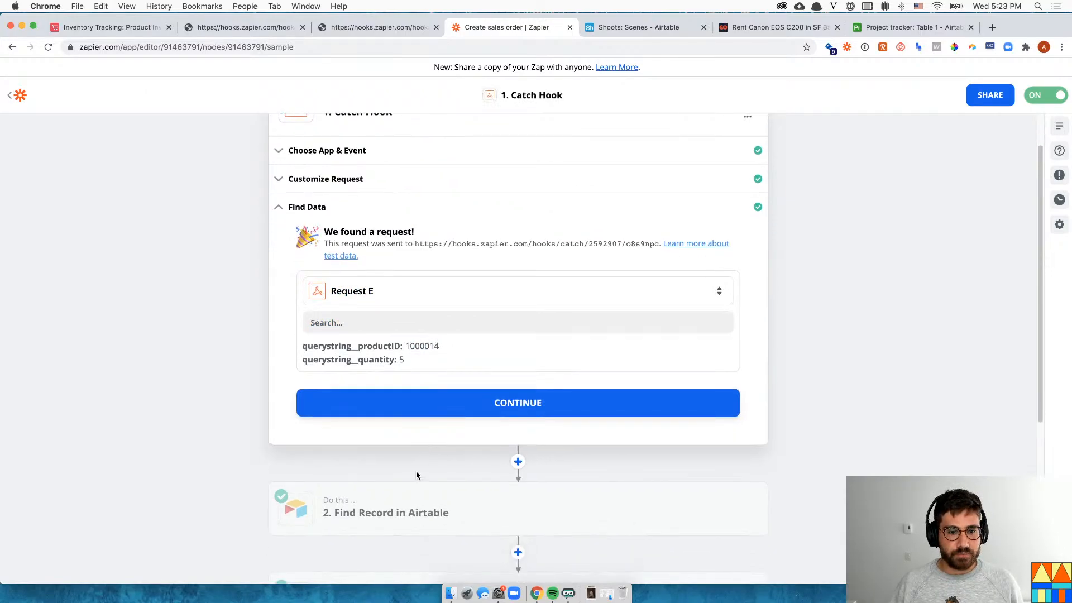
Review the Customize Record search settings in the Find Record in Airtable action
click(406, 524)
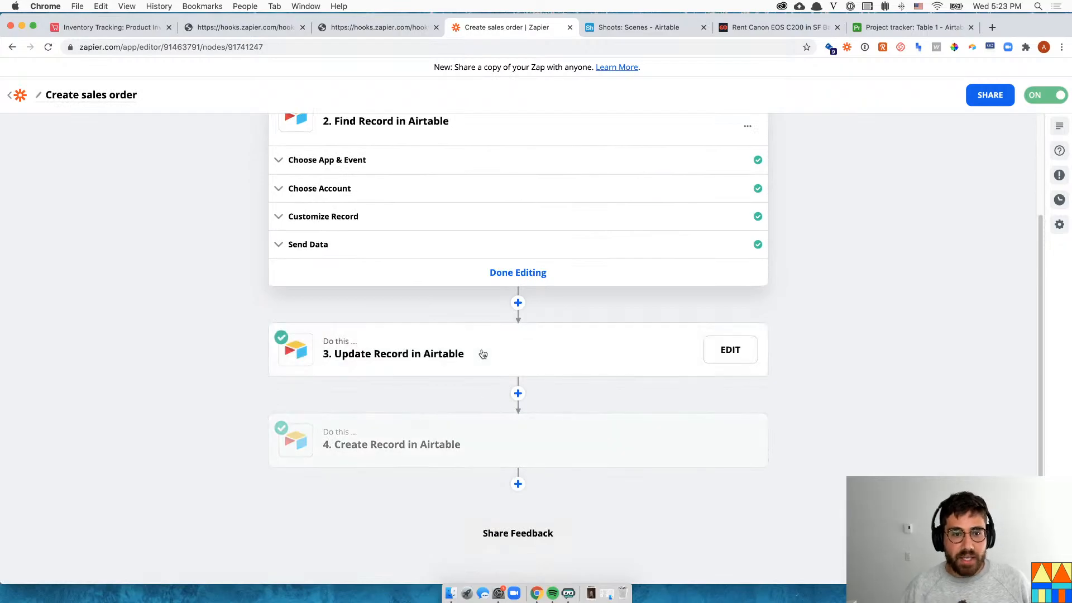
click(395, 285)
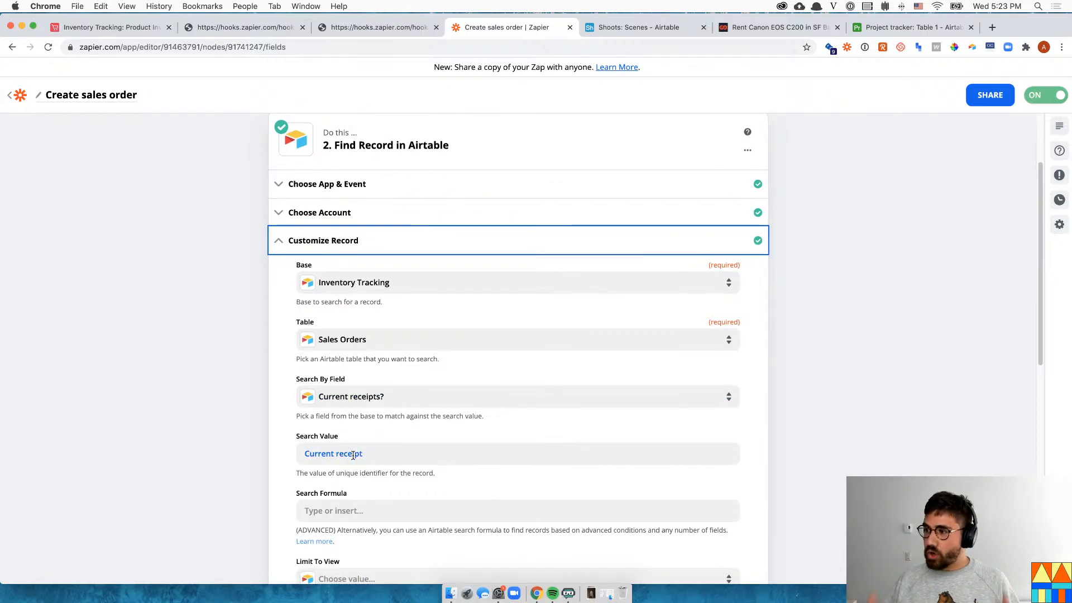
scroll(393, 524, down, 5)
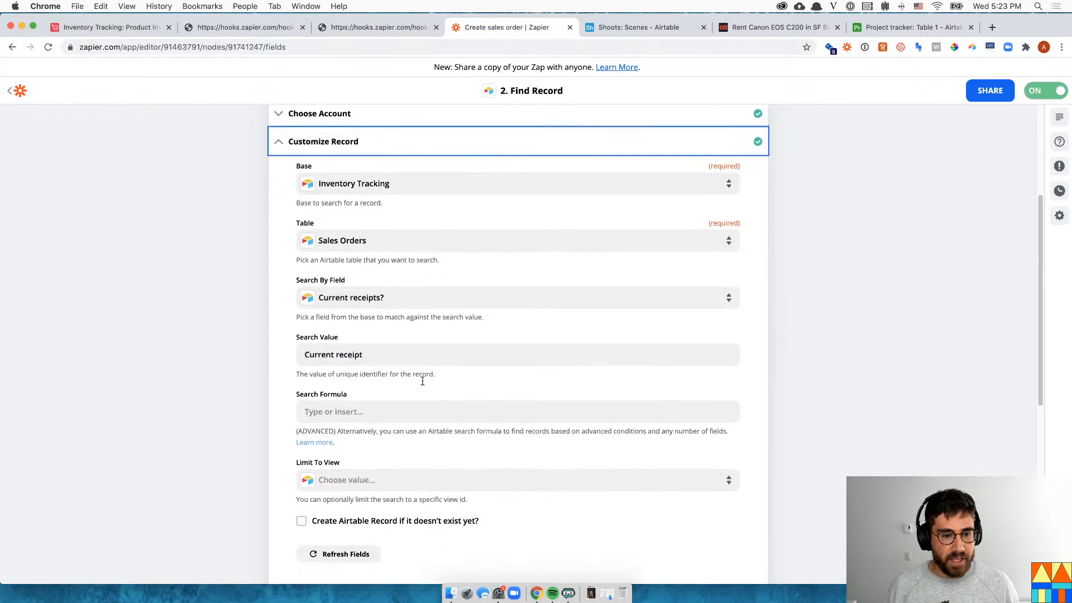
scroll(441, 435, down, 8)
Review the Customize Record field mappings in the Update Record in Airtable action
click(446, 423)
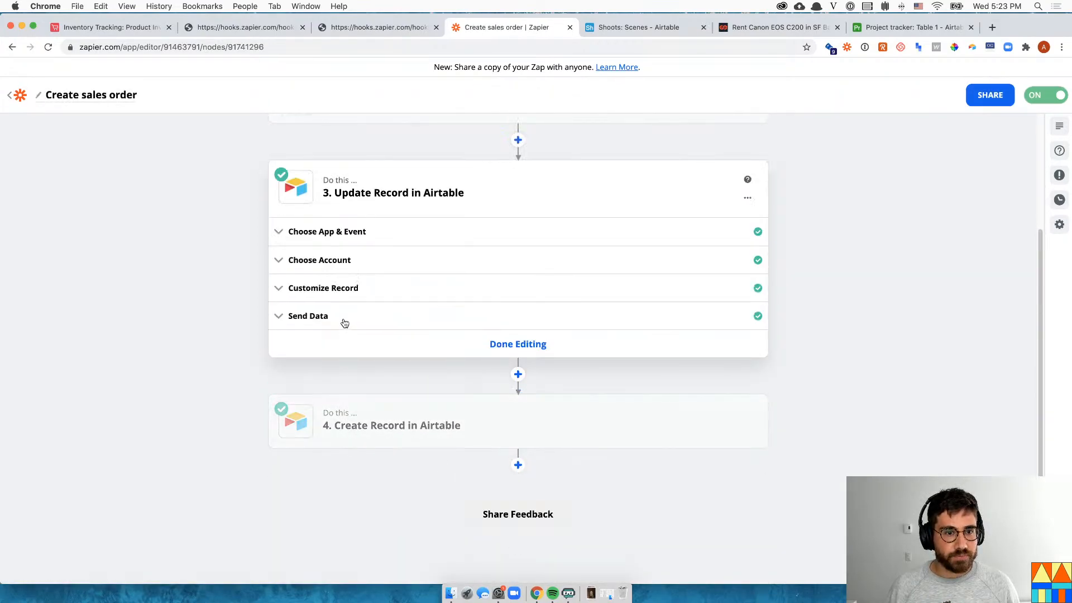
click(343, 289)
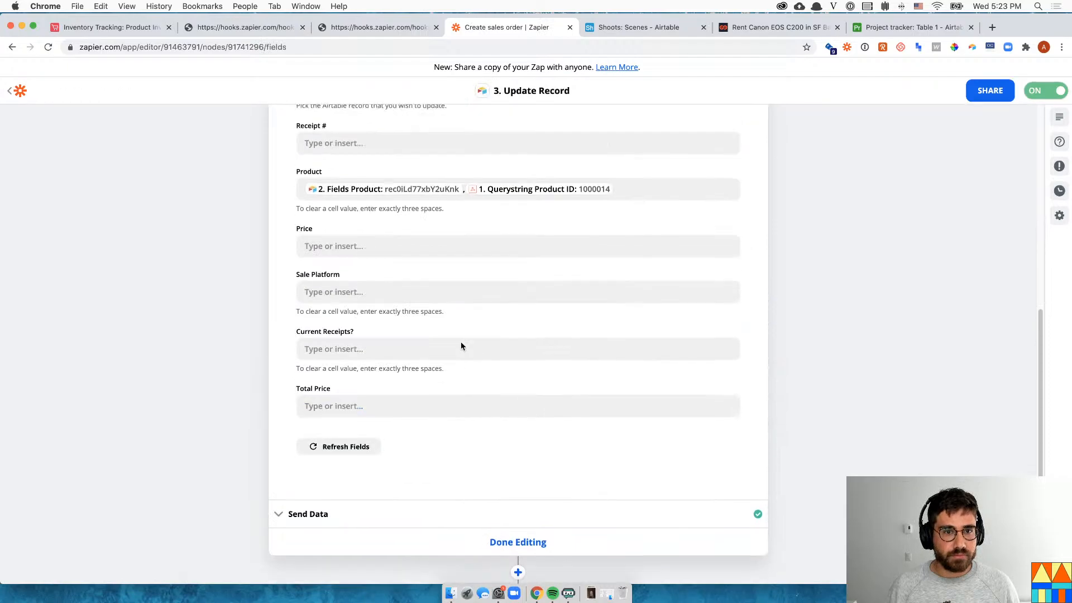
scroll(466, 324, up, 4)
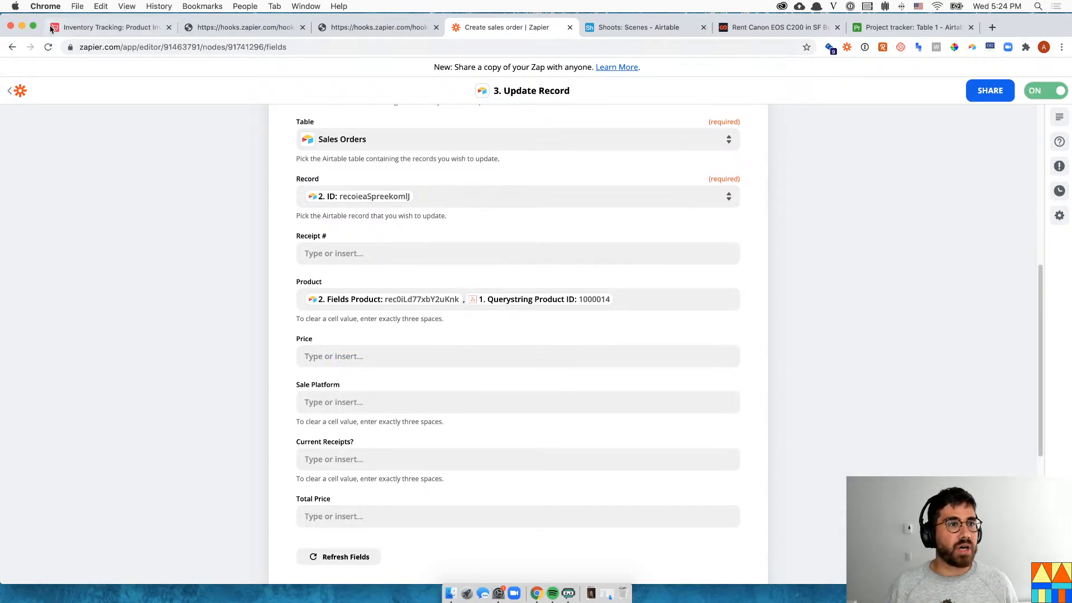
Return to the Inventory Tracking base, hide its blocks and select the Product cell of receipt 27 in Sales Orders
click(75, 27)
click(163, 95)
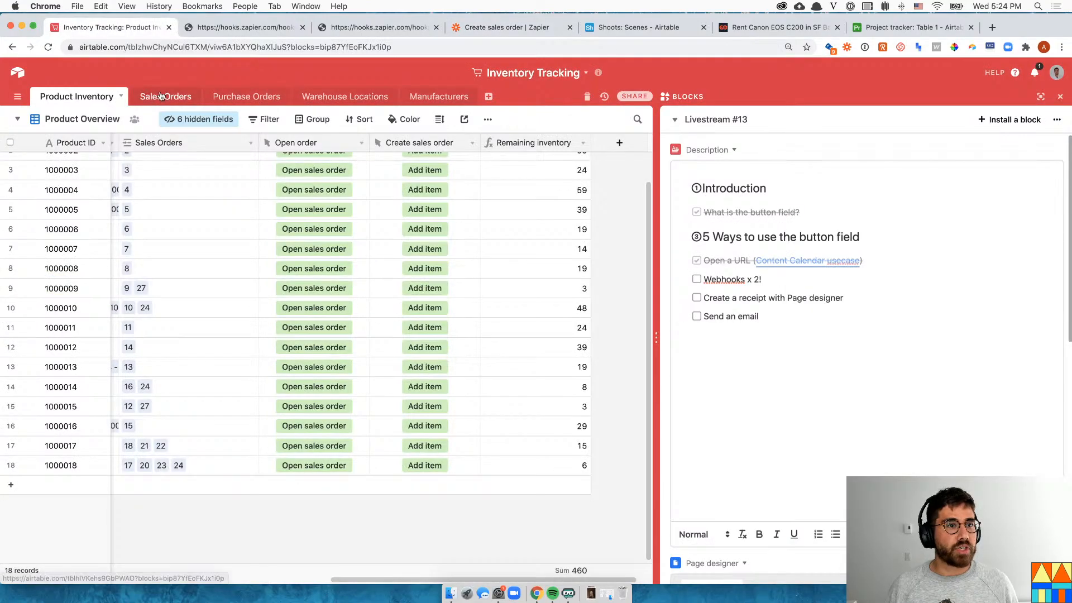
scroll(248, 381, down, 1)
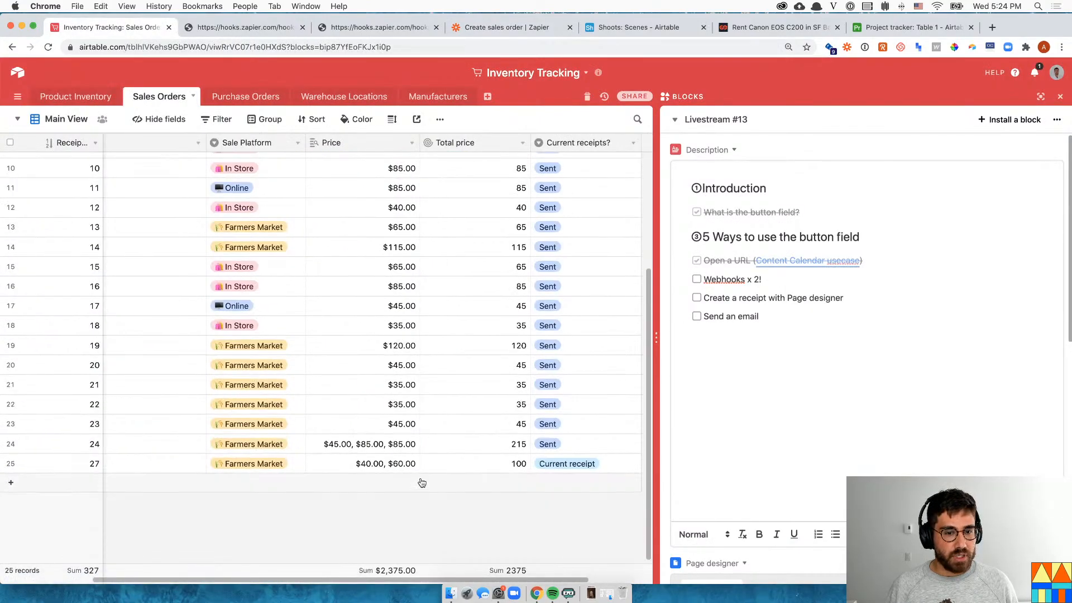
drag(438, 466, 281, 472)
scroll(192, 462, left, 3)
click(189, 462)
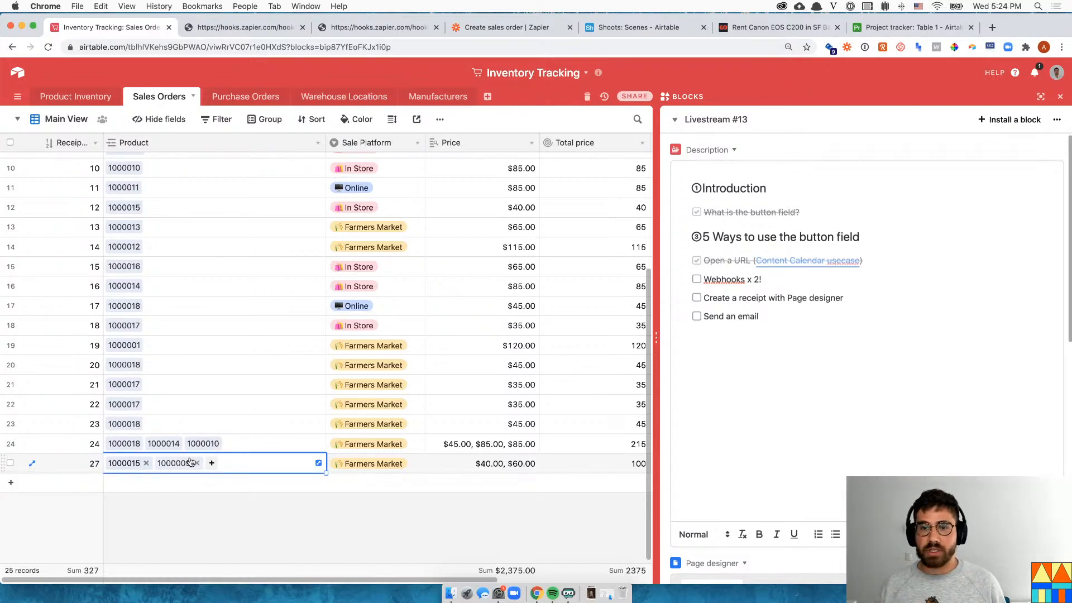
click(1059, 96)
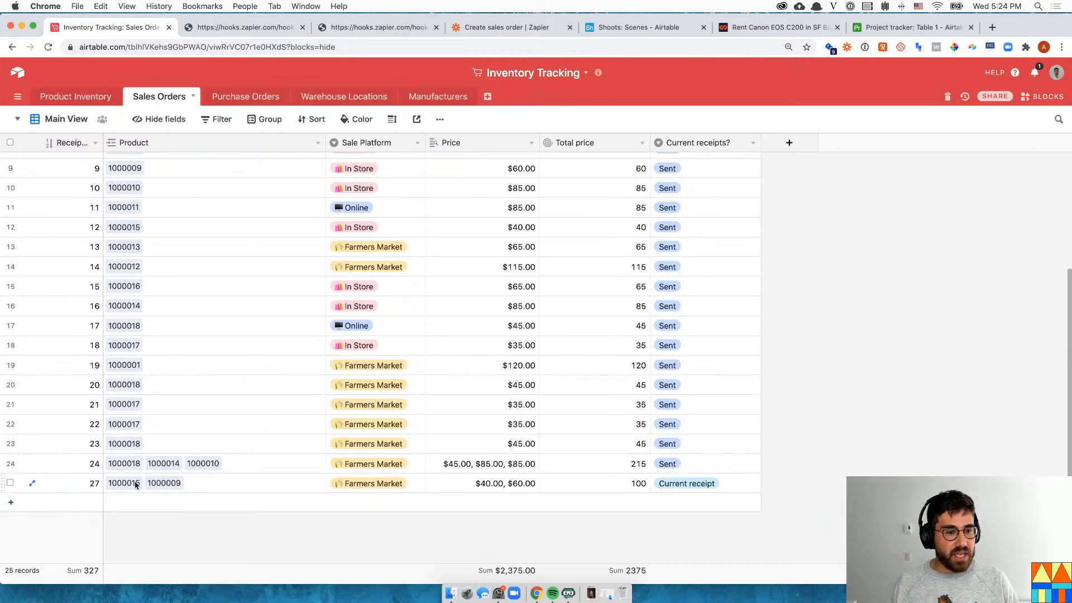
click(192, 487)
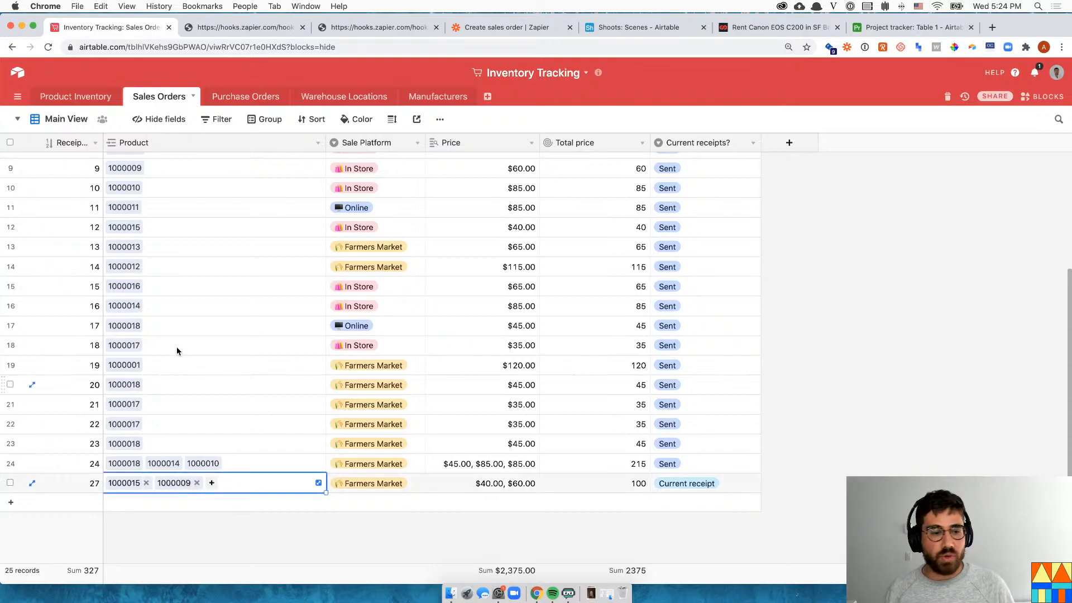
Trigger Open sales order for product 1000013 in Product Inventory and close the webhook response page
click(72, 96)
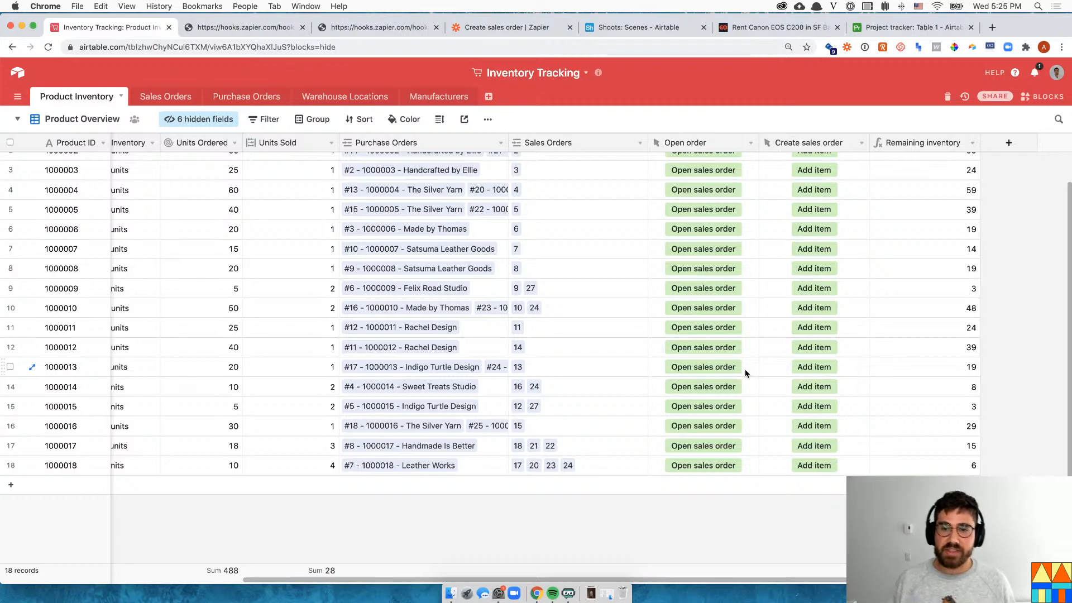
click(762, 368)
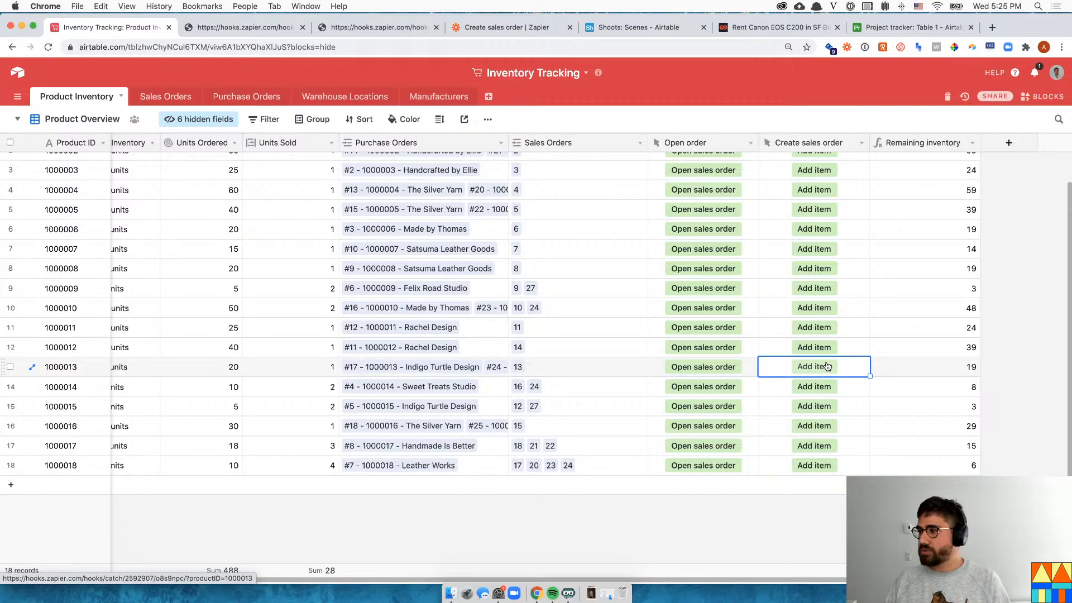
click(704, 366)
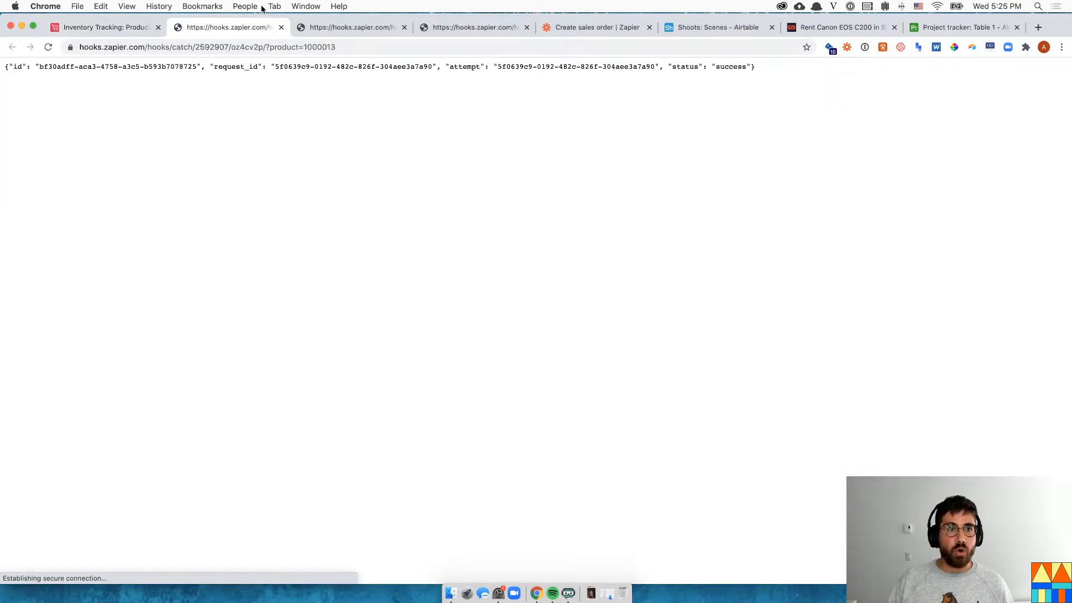
key(super+w)
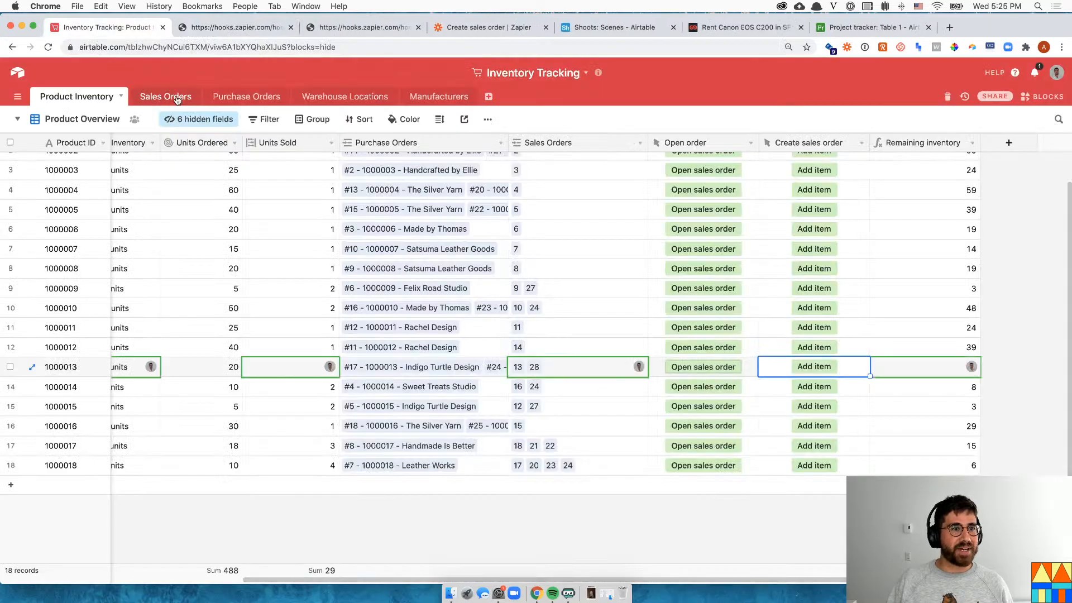
Delete the receipt 28 record from the Sales Orders table
click(177, 98)
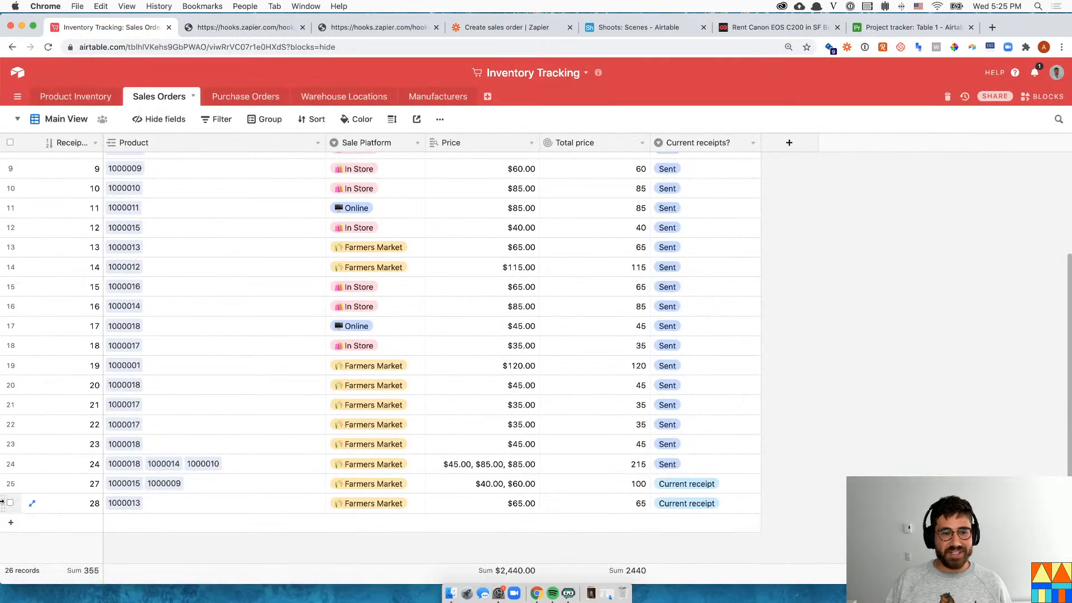
click(10, 502)
right_click(10, 503)
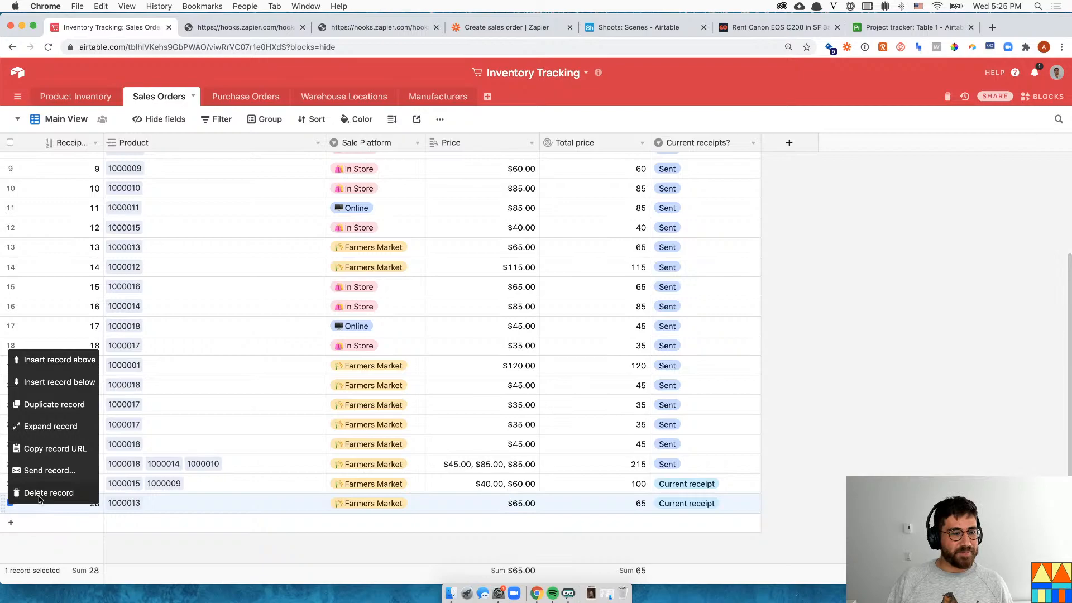
click(48, 492)
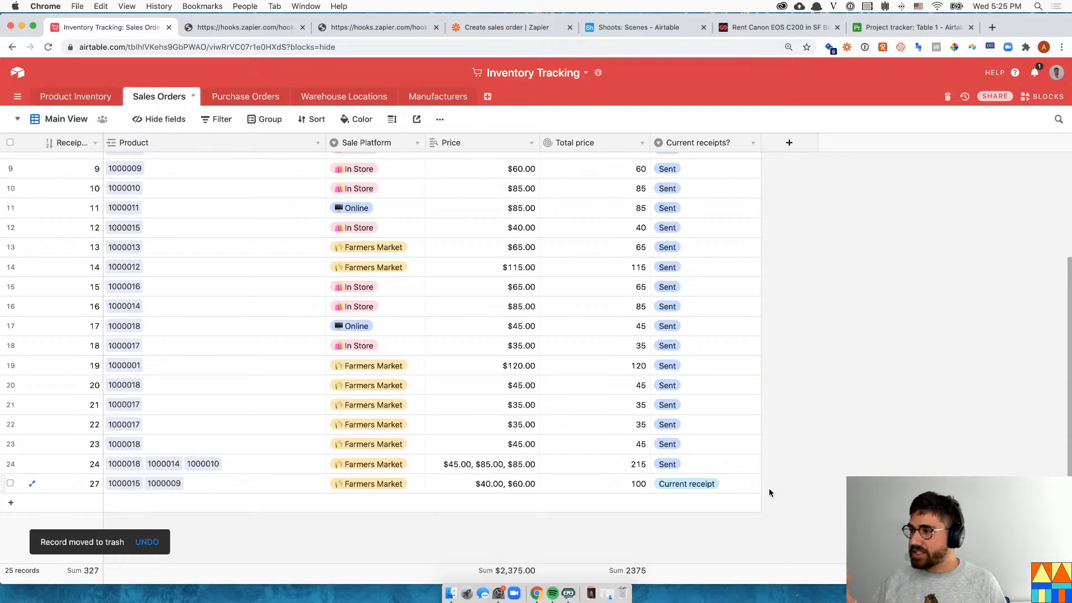
Revisit Product Inventory, then point out the linked products of receipt 27 in Sales Orders
click(82, 97)
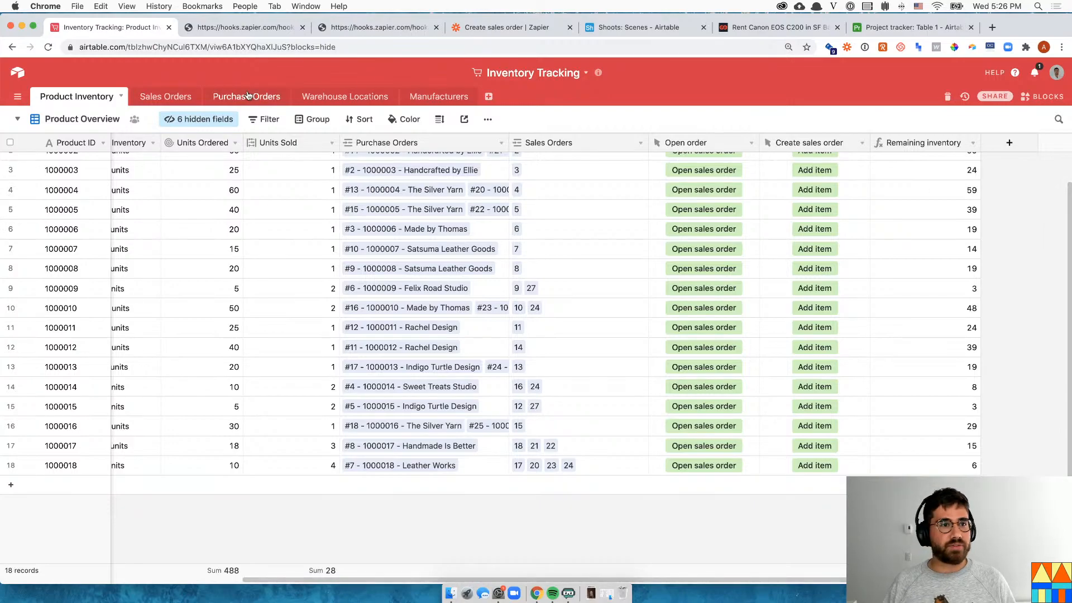
click(147, 97)
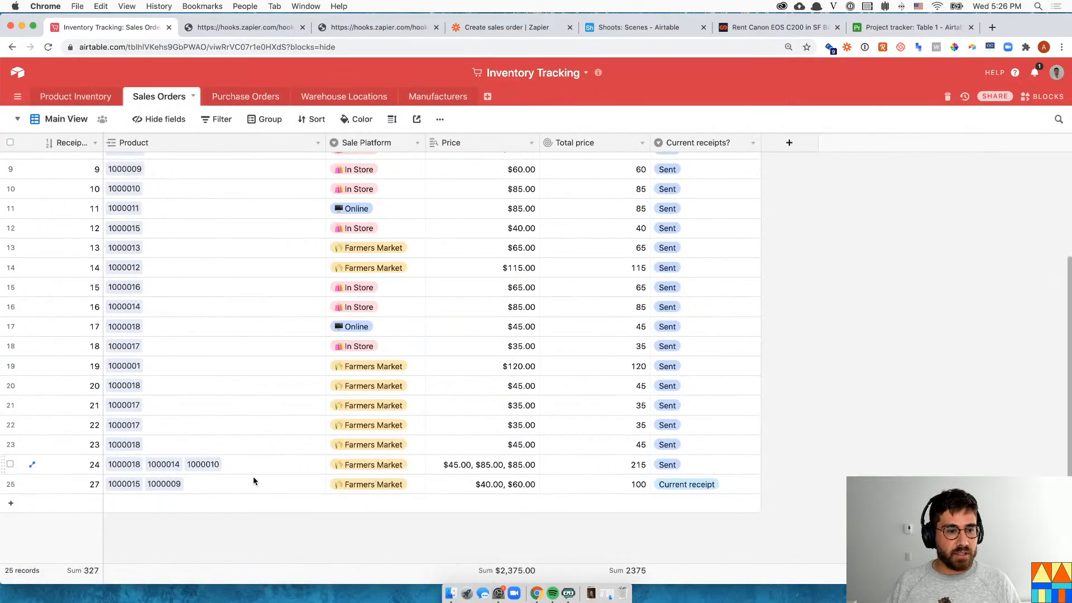
click(250, 486)
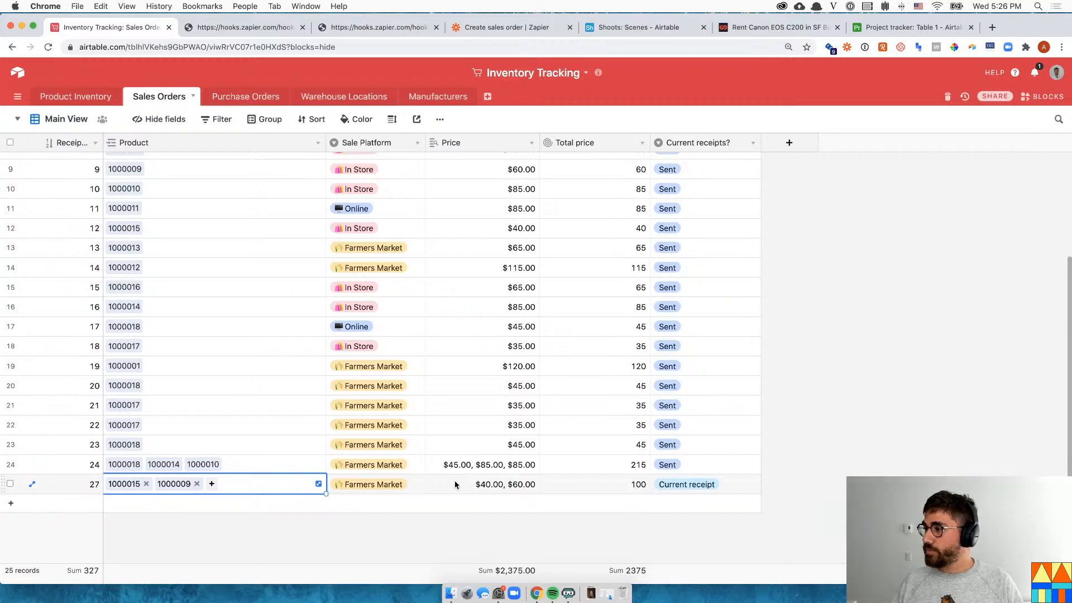
Point out the prices and linked products of receipt 27 in Sales Orders
click(496, 486)
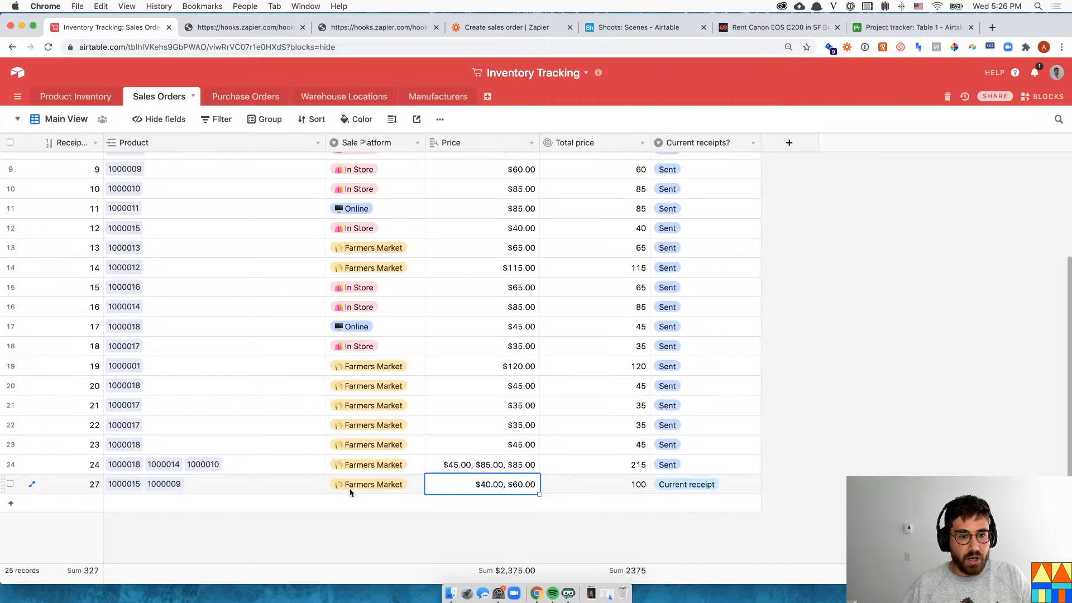
click(246, 485)
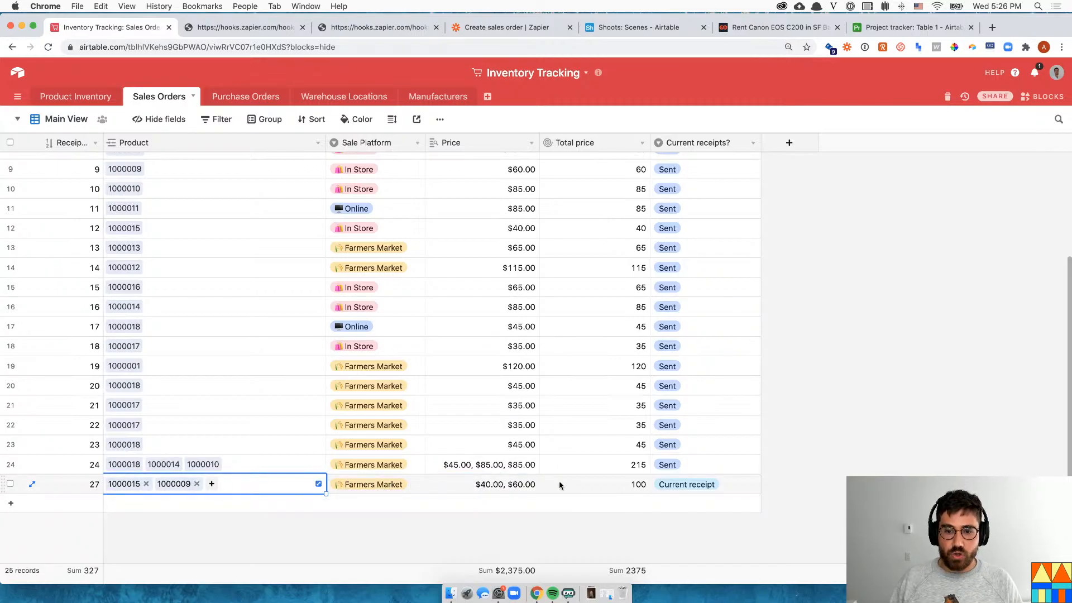
click(788, 484)
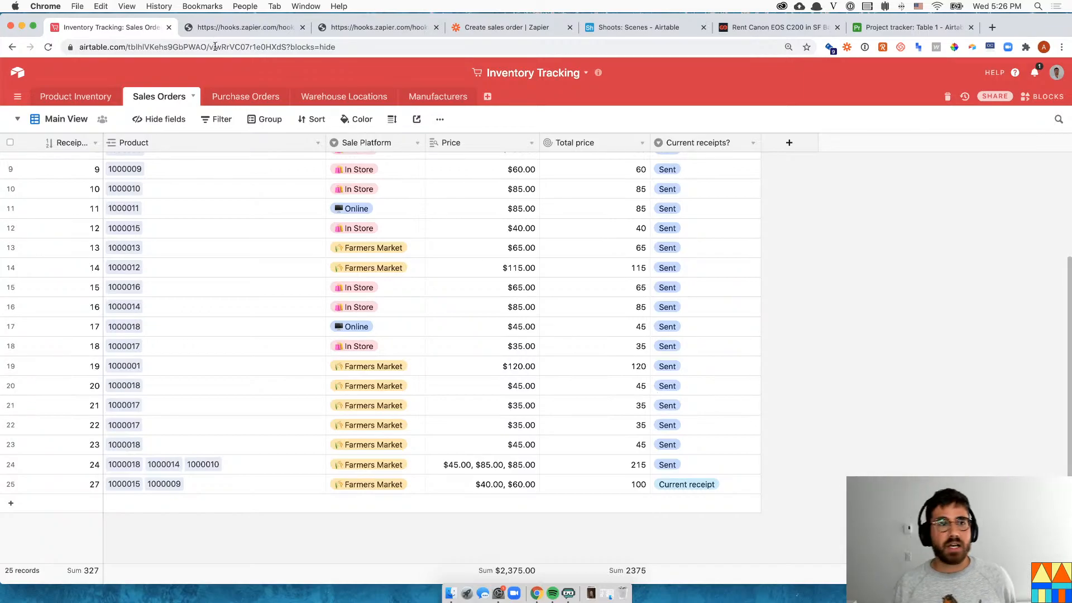
View the Zapier webhook response and the ShareGrid Canon EOS C200 rental page, then return to the Inventory Tracking base
click(213, 27)
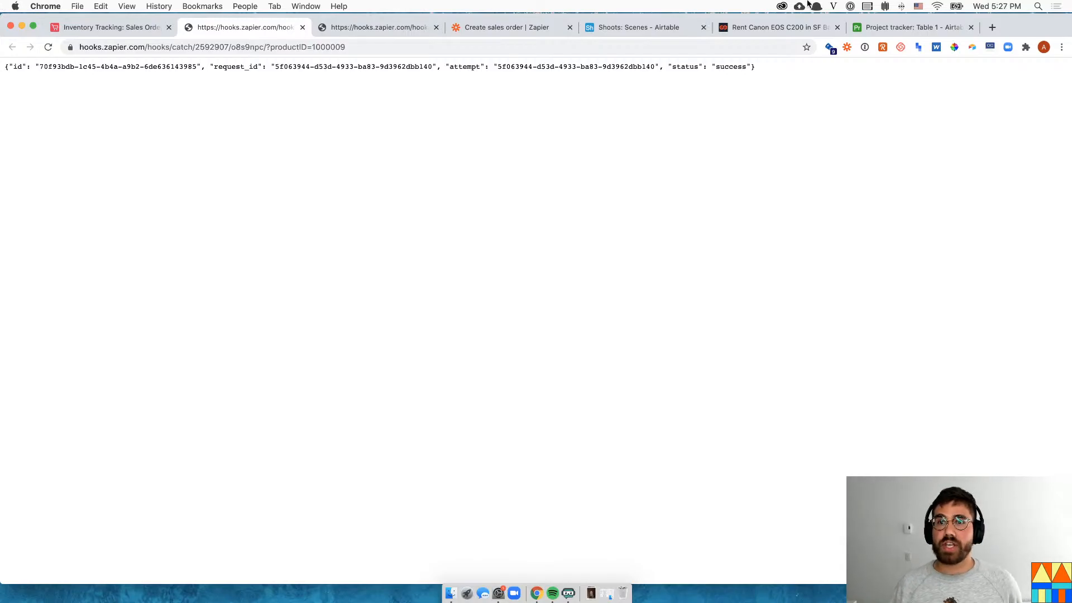
click(770, 26)
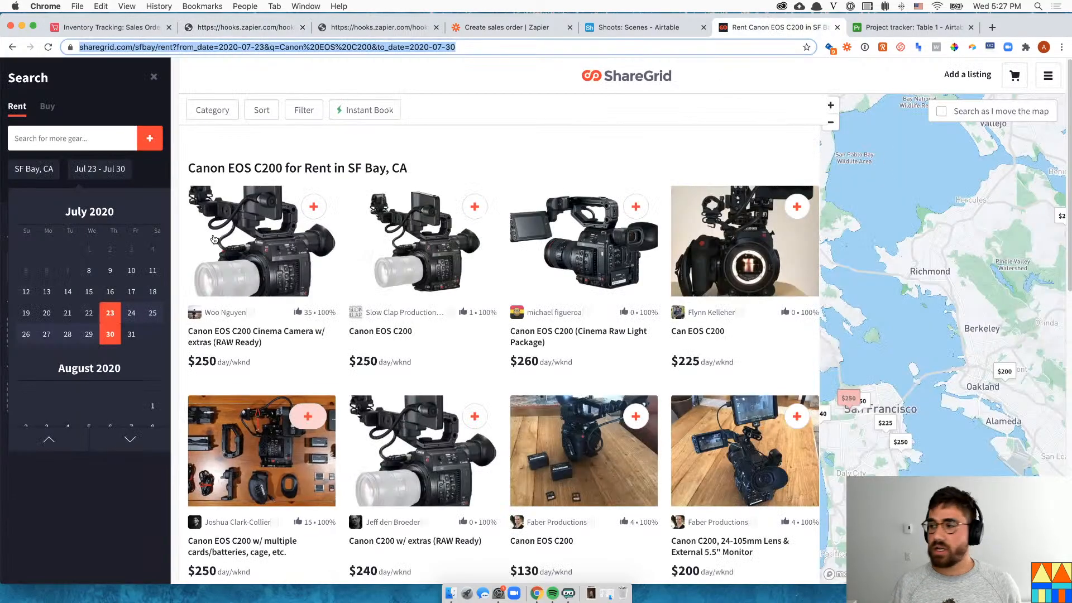
click(90, 27)
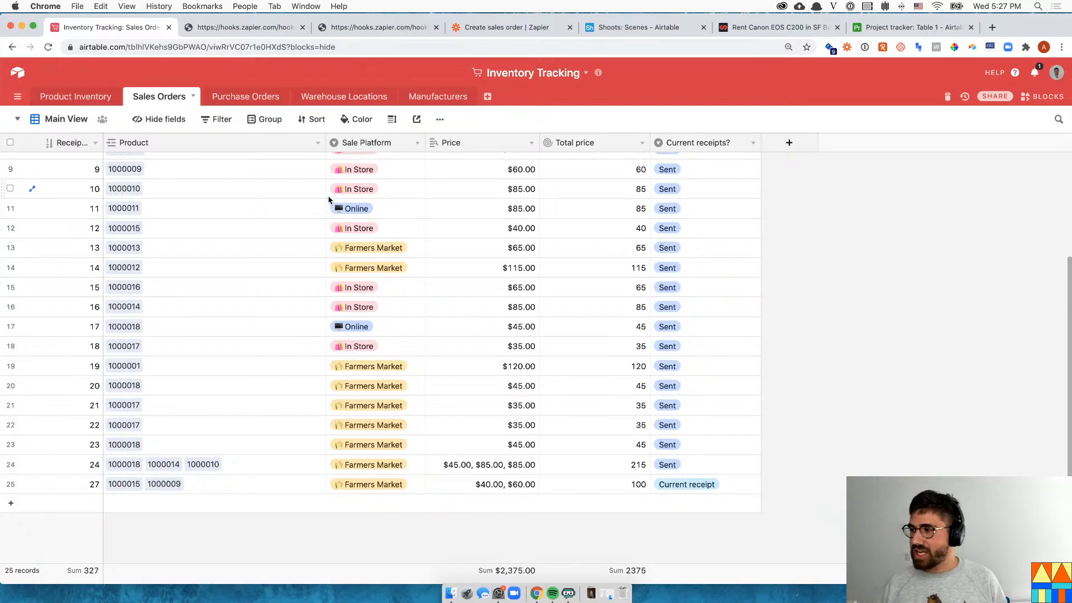
Examine the rollup configuration of the Total price field in Sales Orders and close it without changes
click(617, 488)
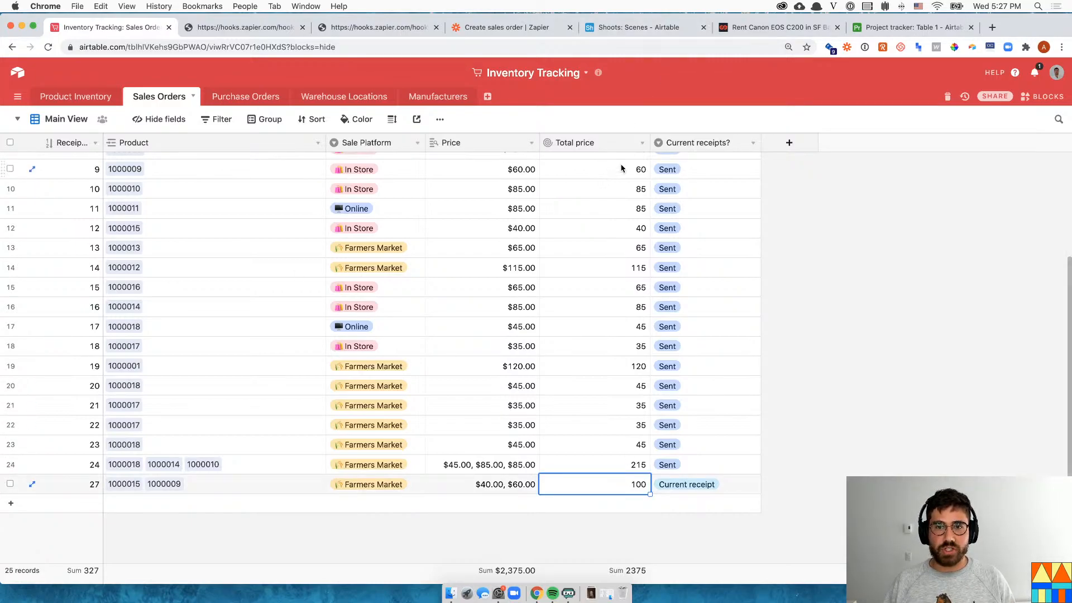
click(227, 484)
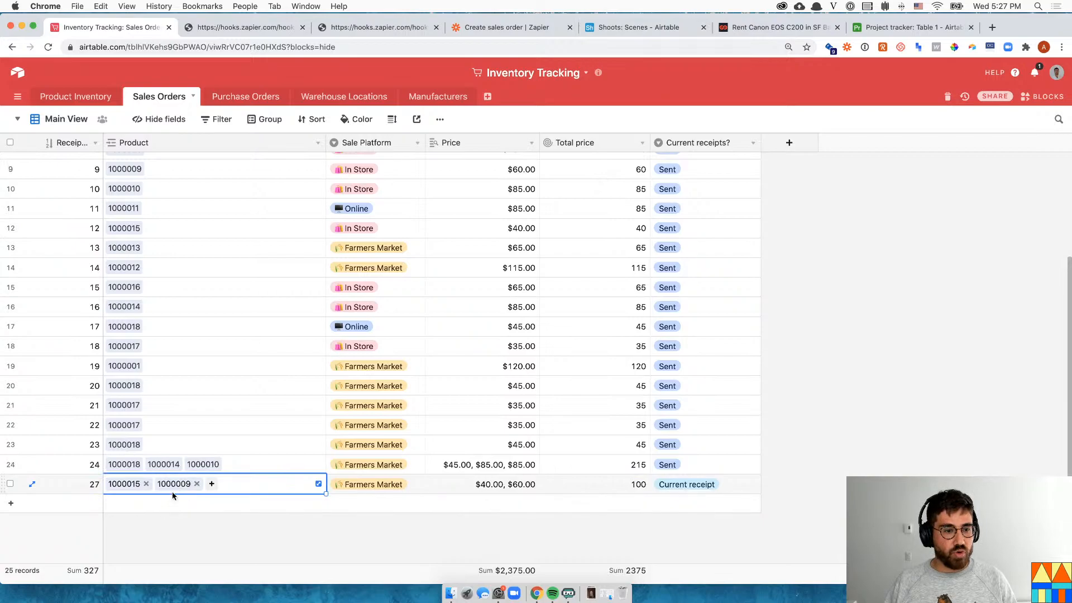
click(643, 144)
click(628, 160)
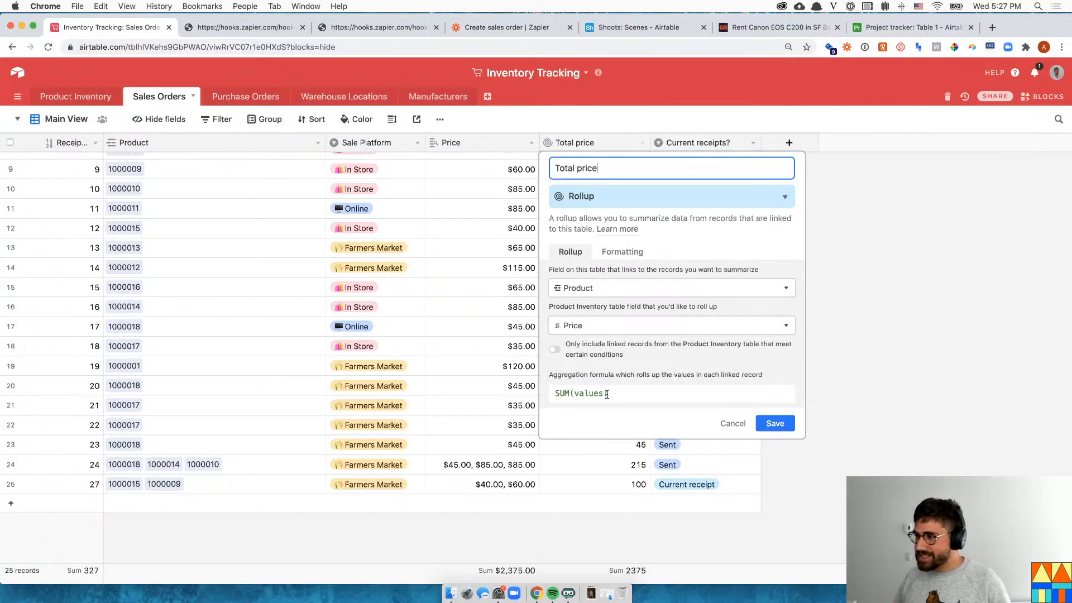
key(Escape)
Go through the product, sale platform, price and total price cells of receipt 27
click(218, 485)
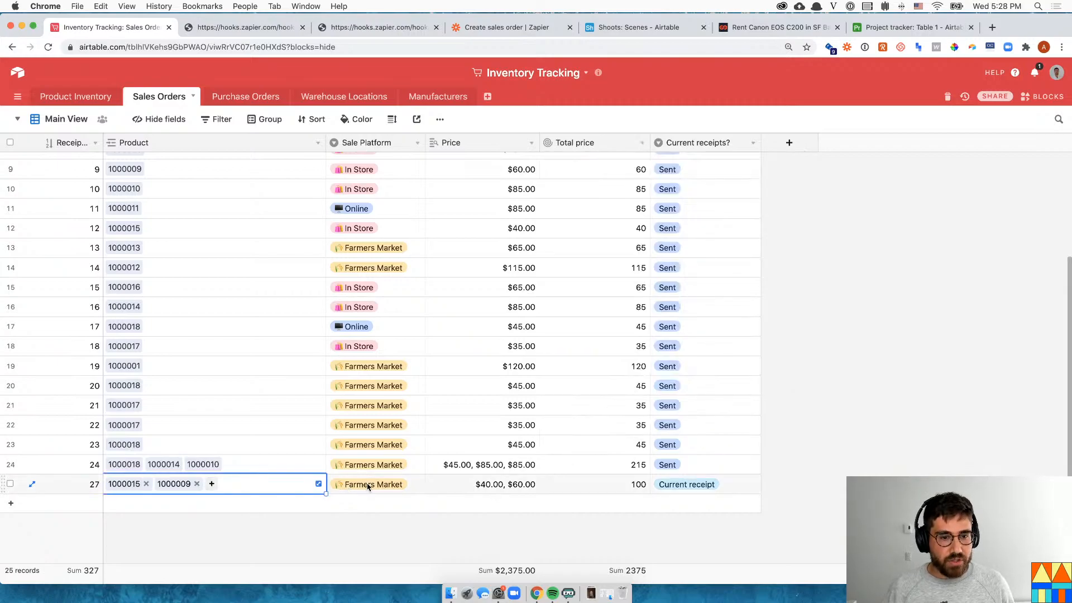
click(368, 486)
click(493, 486)
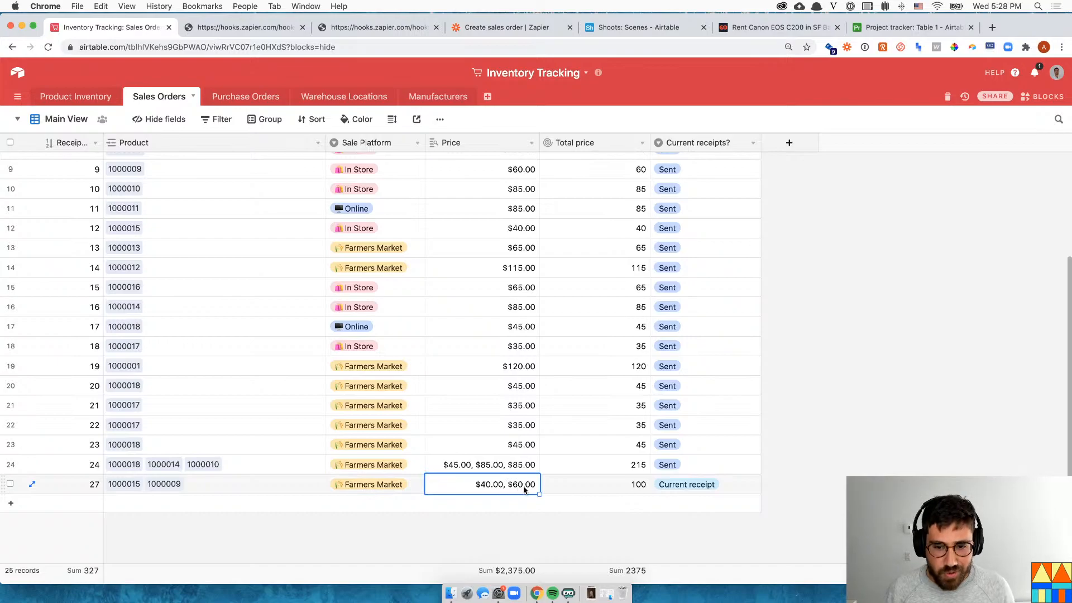
click(586, 491)
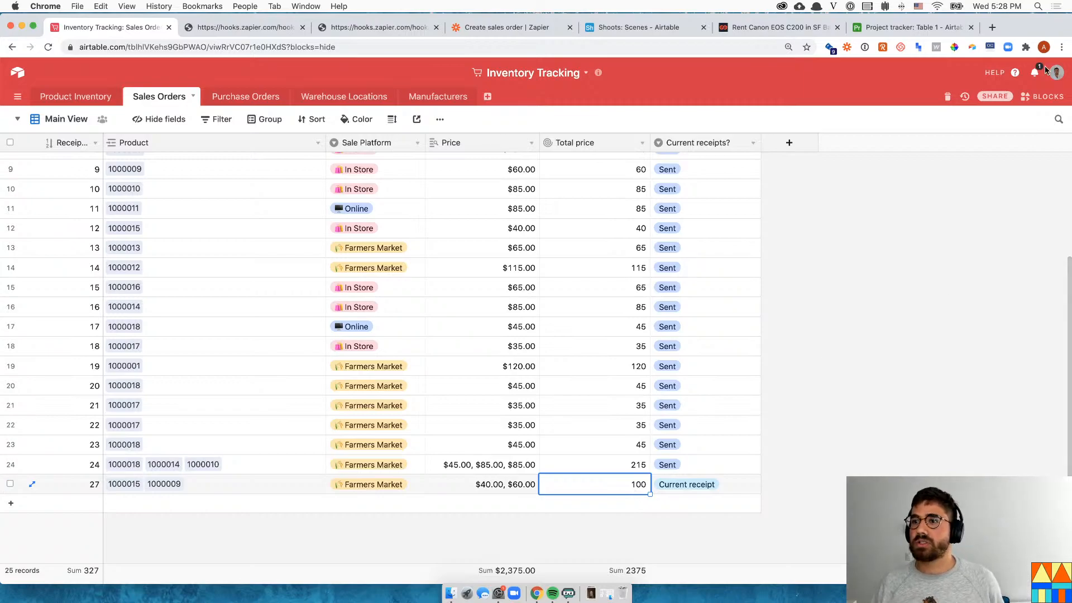
Show the base's blocks and check off "Webhooks x 2!" in the Description block's checklist
click(1042, 97)
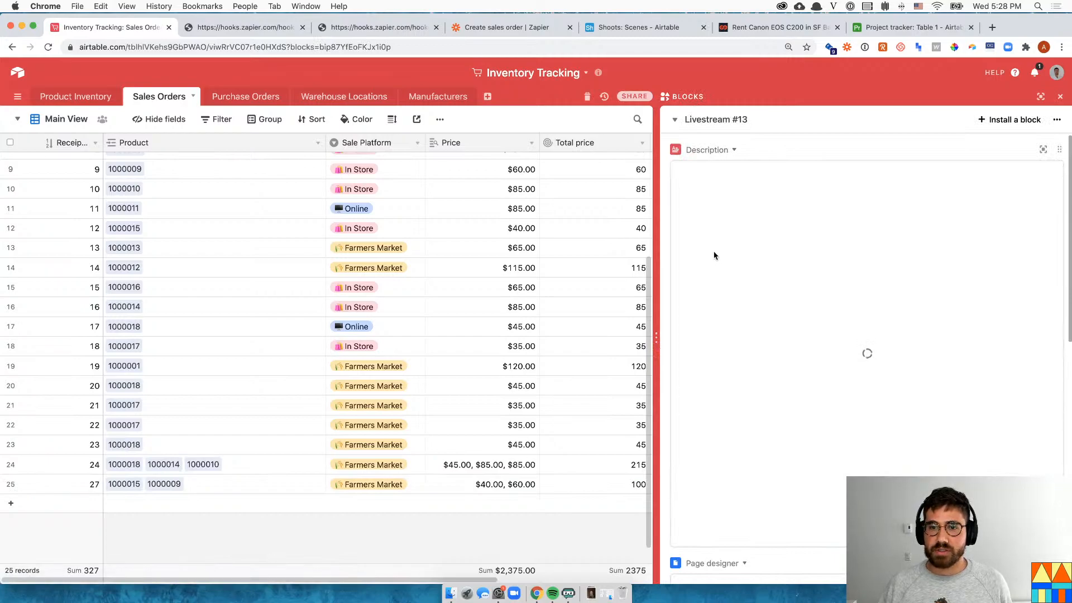
click(696, 279)
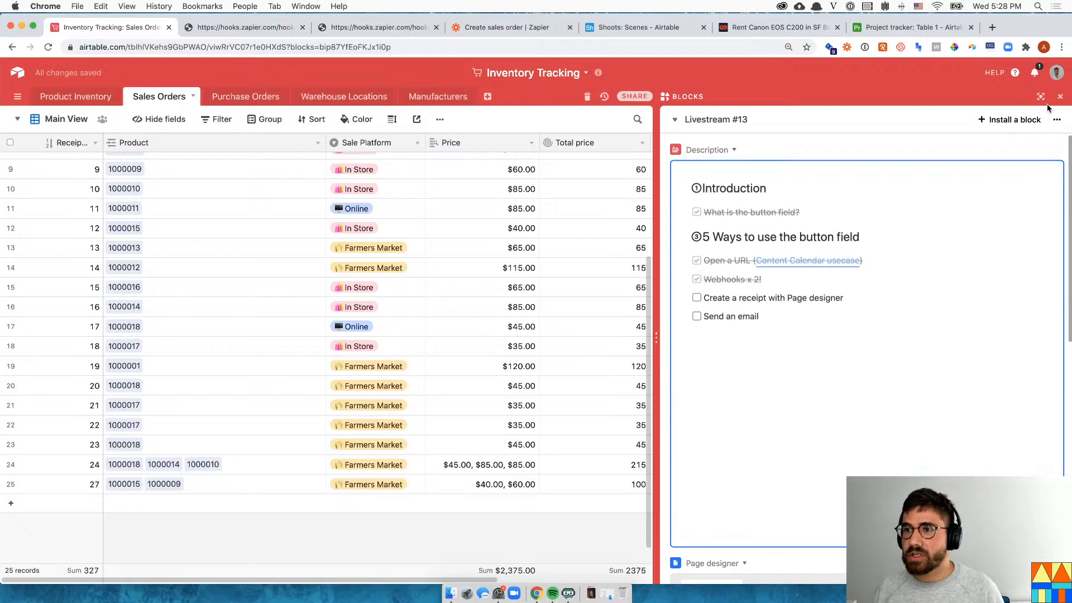
Delete the existing Page designer block from the Livestream #13 dashboard
scroll(831, 365, down, 5)
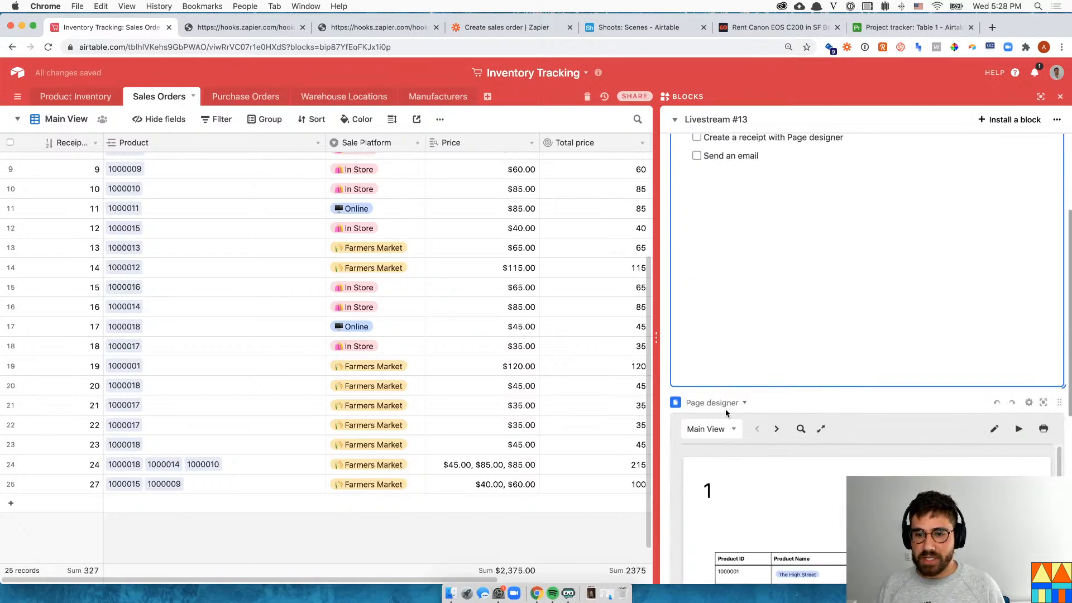
click(745, 404)
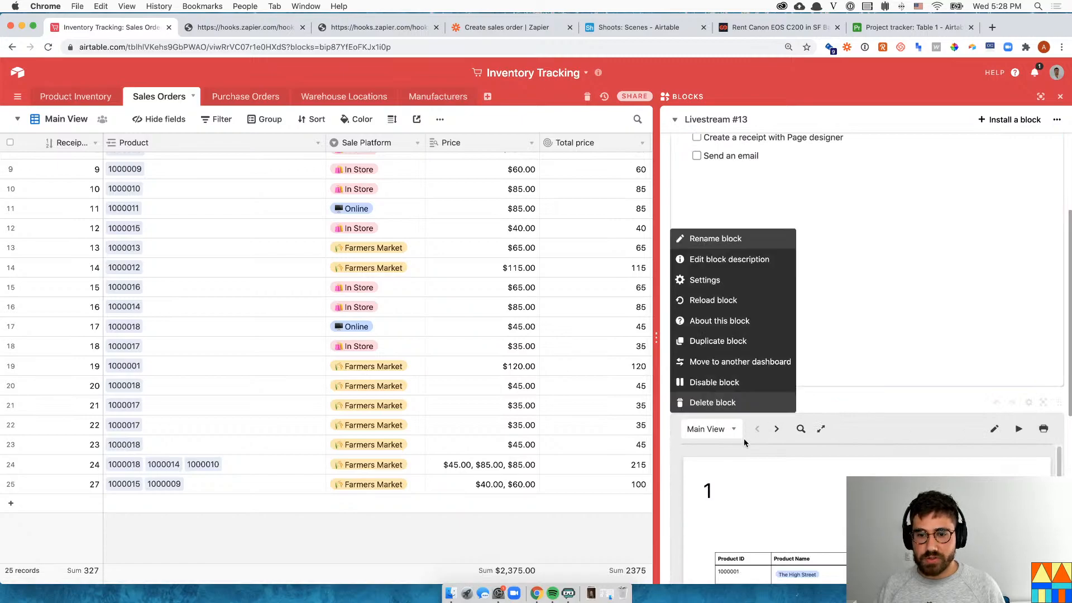
click(720, 401)
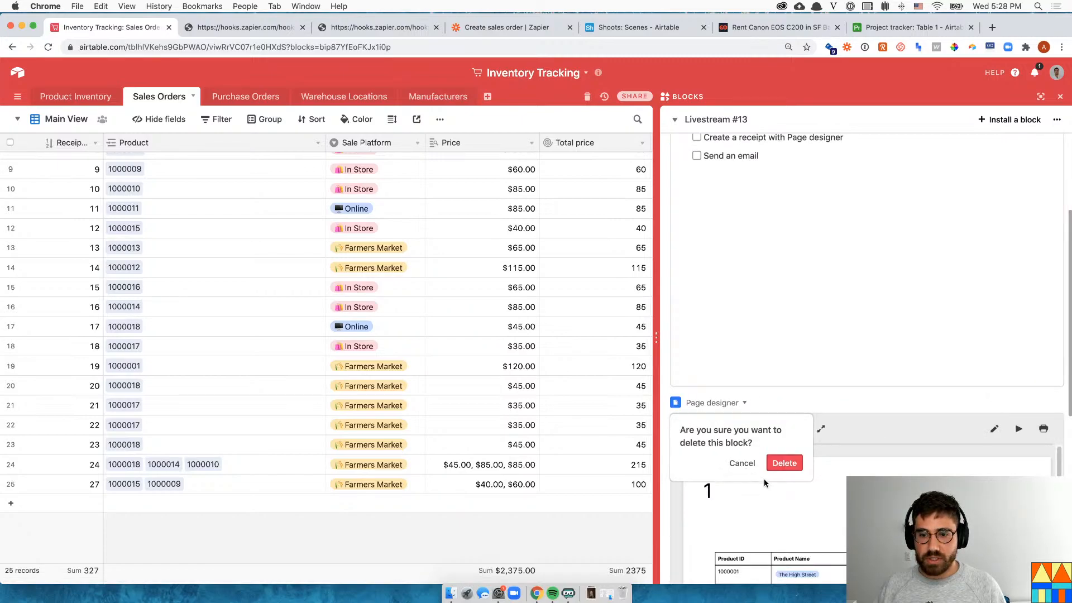
click(784, 463)
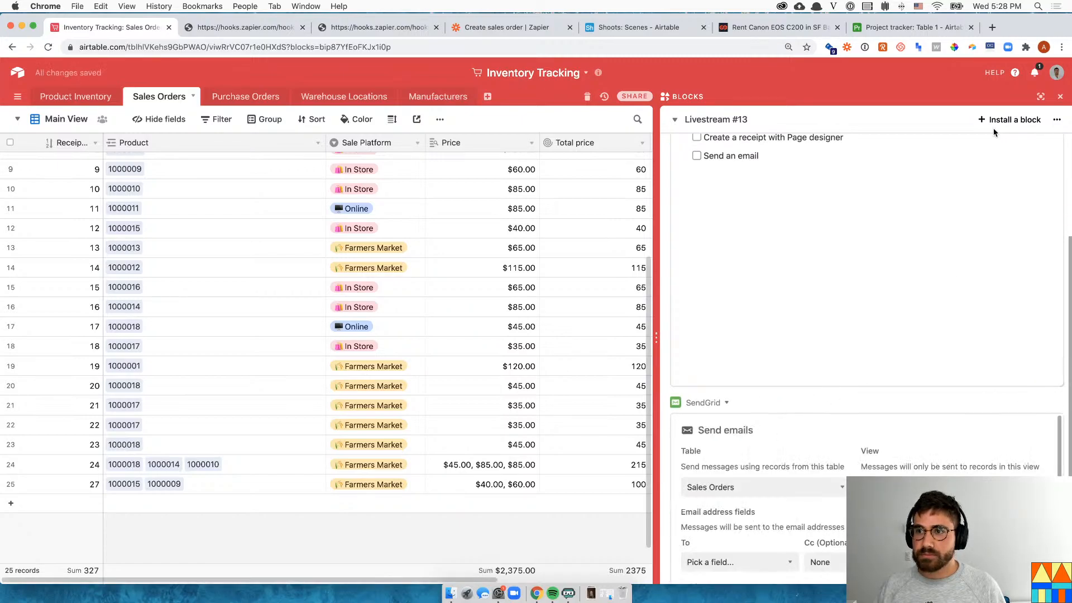
Find the Page designer block in the block library and install a new copy on the dashboard
click(1022, 120)
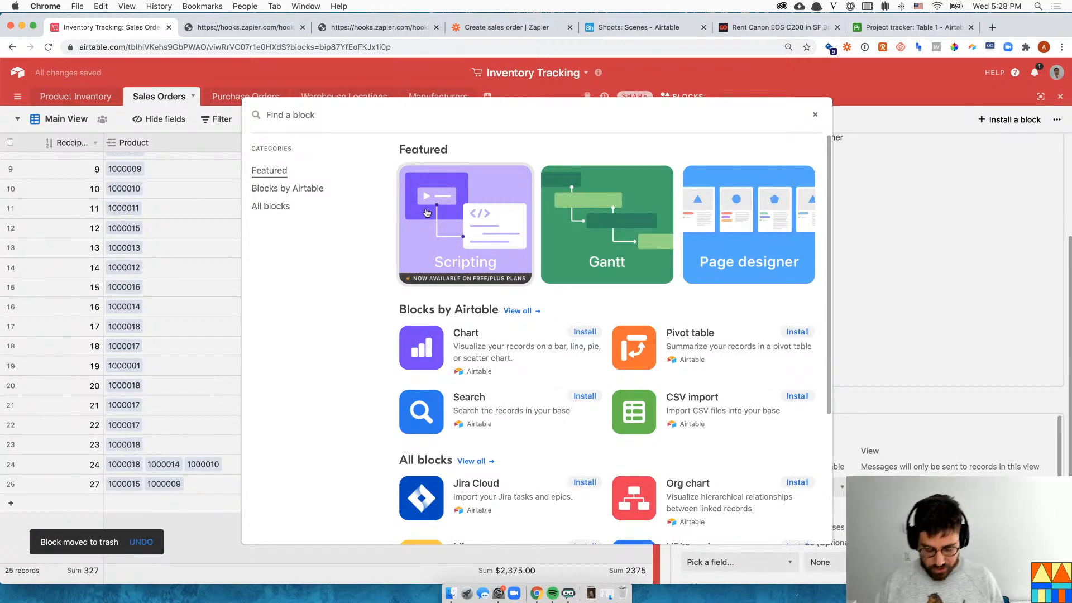
text(page)
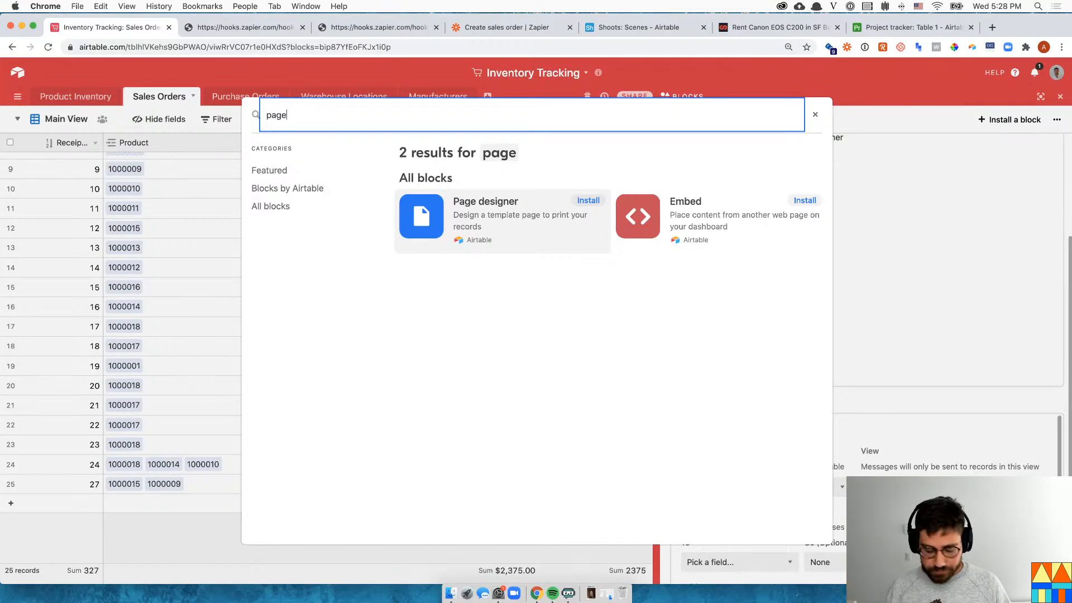
click(453, 209)
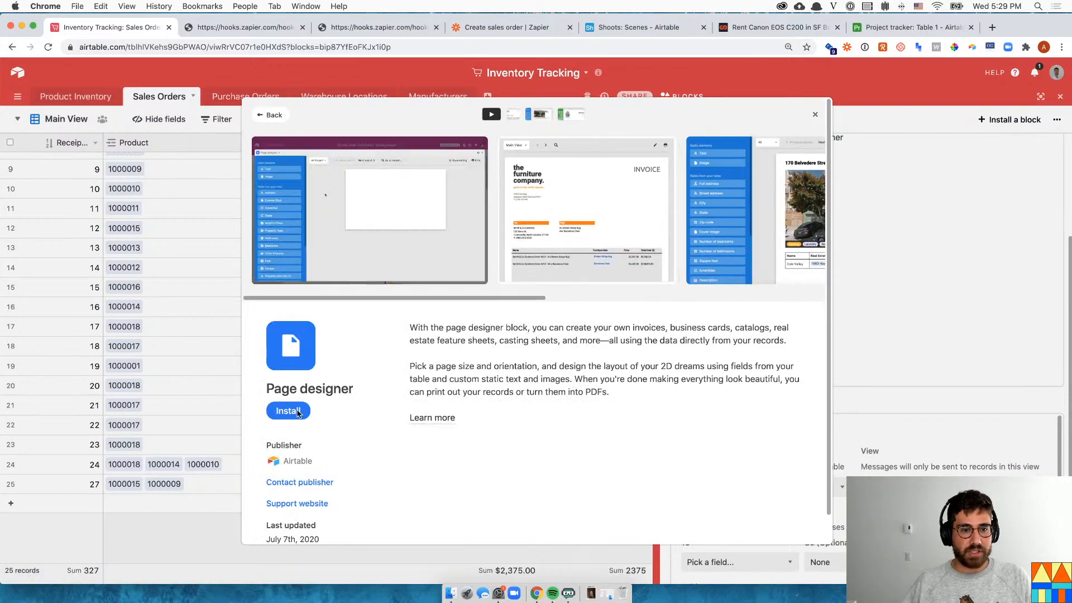
click(288, 411)
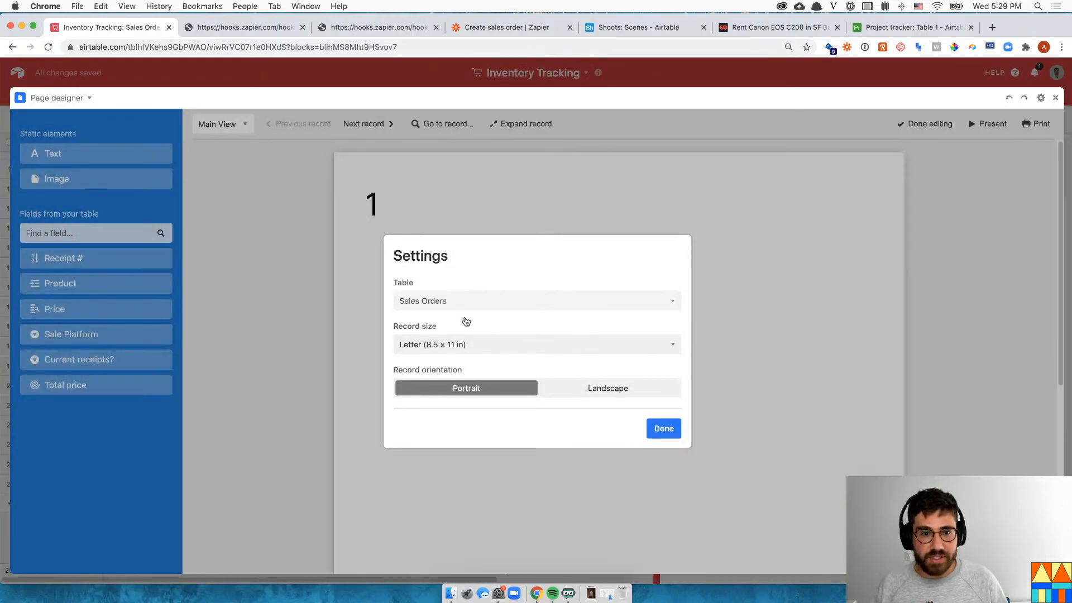
Configure the Page designer for the Sales Orders table with Letter (8.5 × 11 in) record size and portrait orientation
click(440, 301)
click(437, 307)
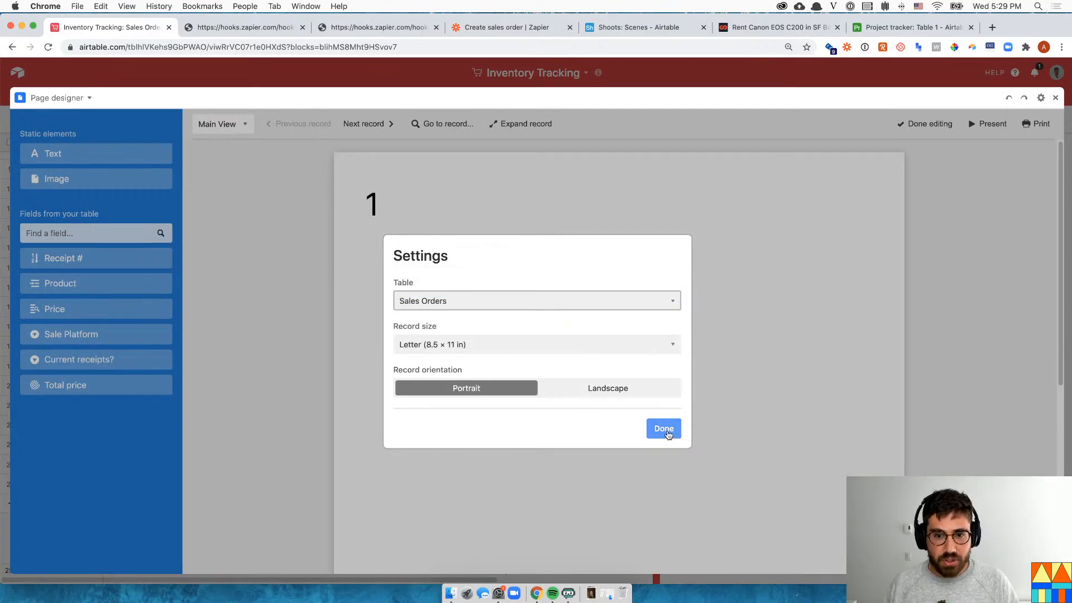
click(614, 344)
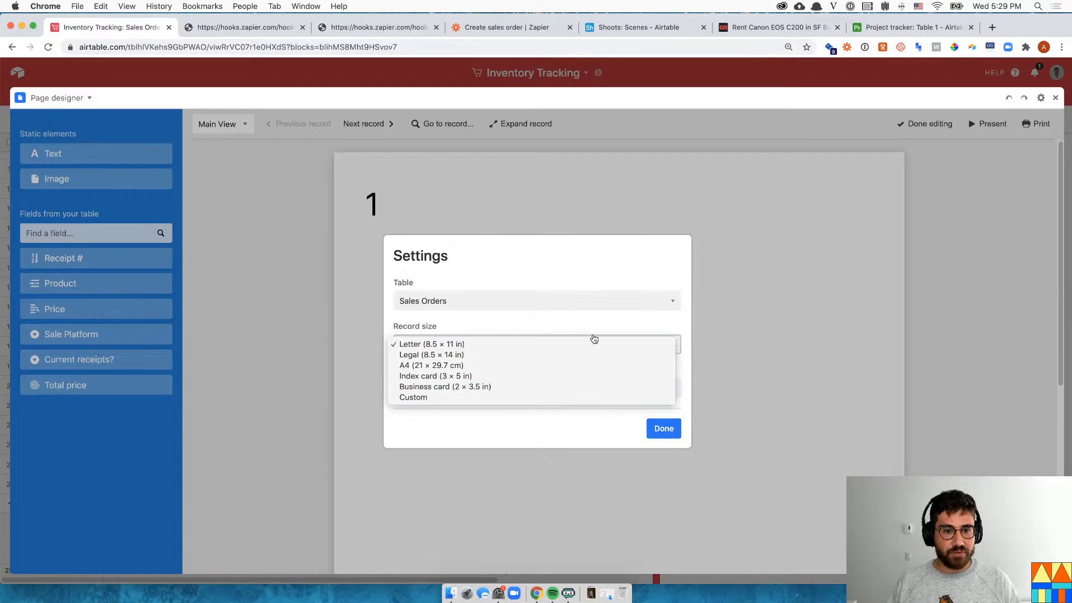
click(596, 343)
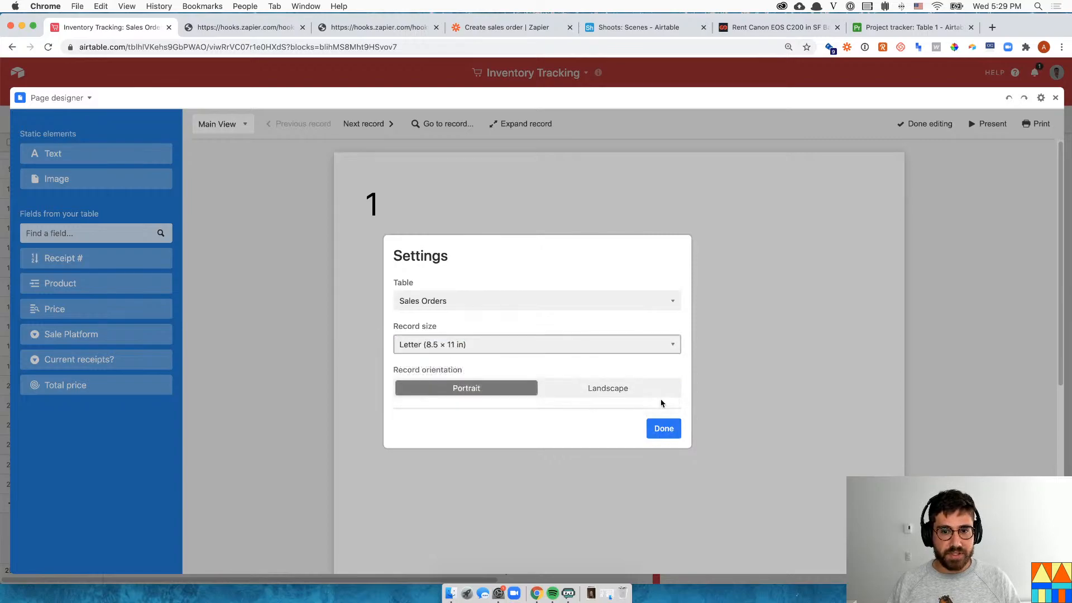
click(664, 428)
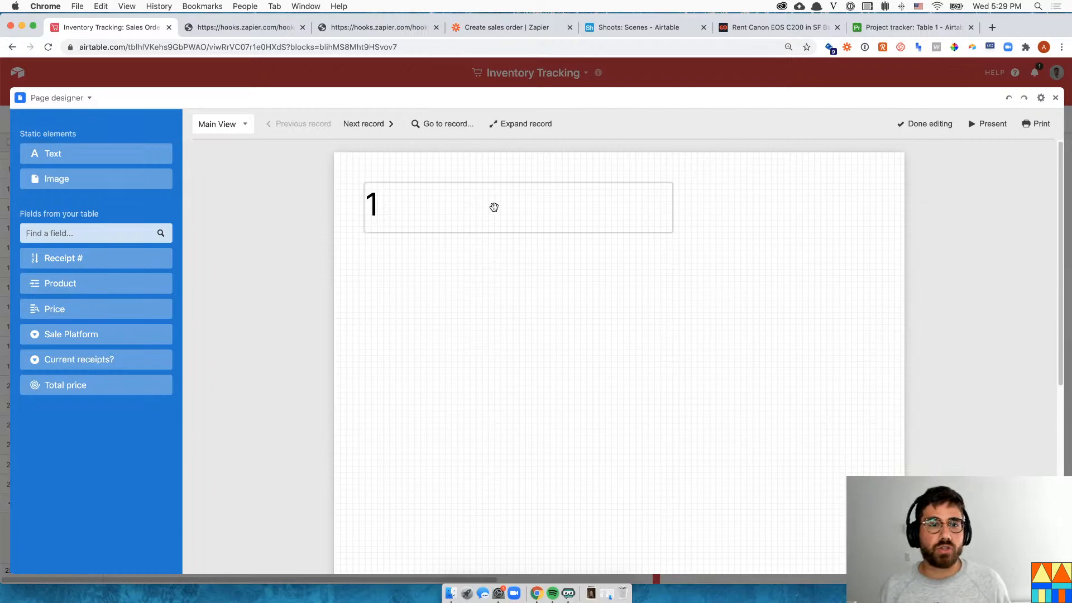
Resize the Receipt # field to 70 × 70 and move it to the page's upper-right corner at X 730, Y 50
click(665, 228)
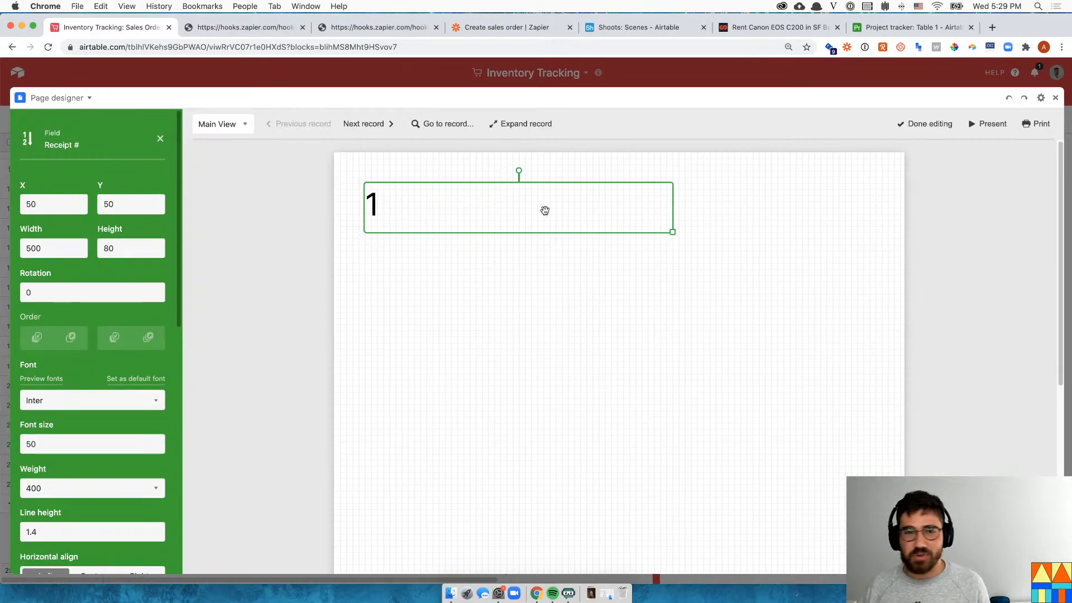
click(311, 254)
click(415, 228)
drag(672, 232, 806, 193)
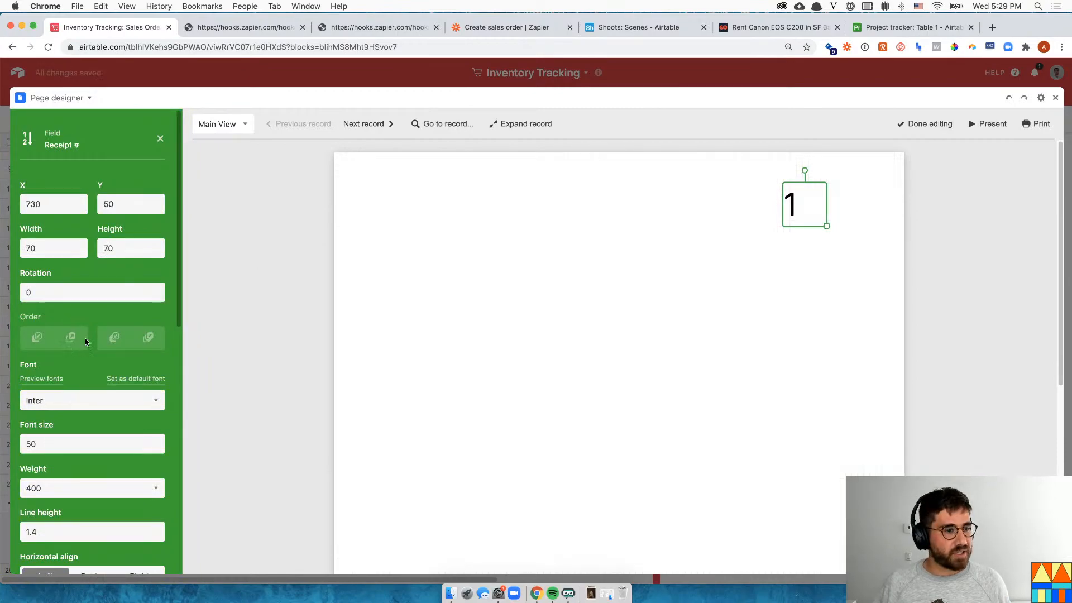
Set the Receipt # field's font size to 25 and shrink its box to fit the smaller number
scroll(88, 363, down, 1)
click(57, 422)
key(super+a)
text(25)
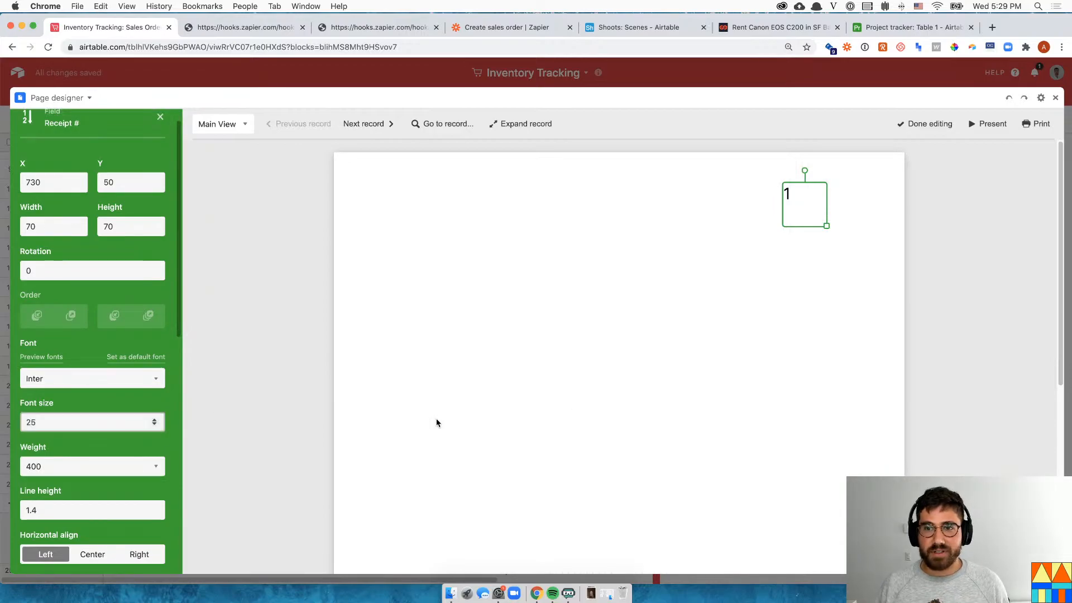
drag(826, 225, 807, 207)
click(291, 192)
Add a static text element reading "Receipt number:" and fit it just to the left of the receipt number
drag(107, 156, 689, 190)
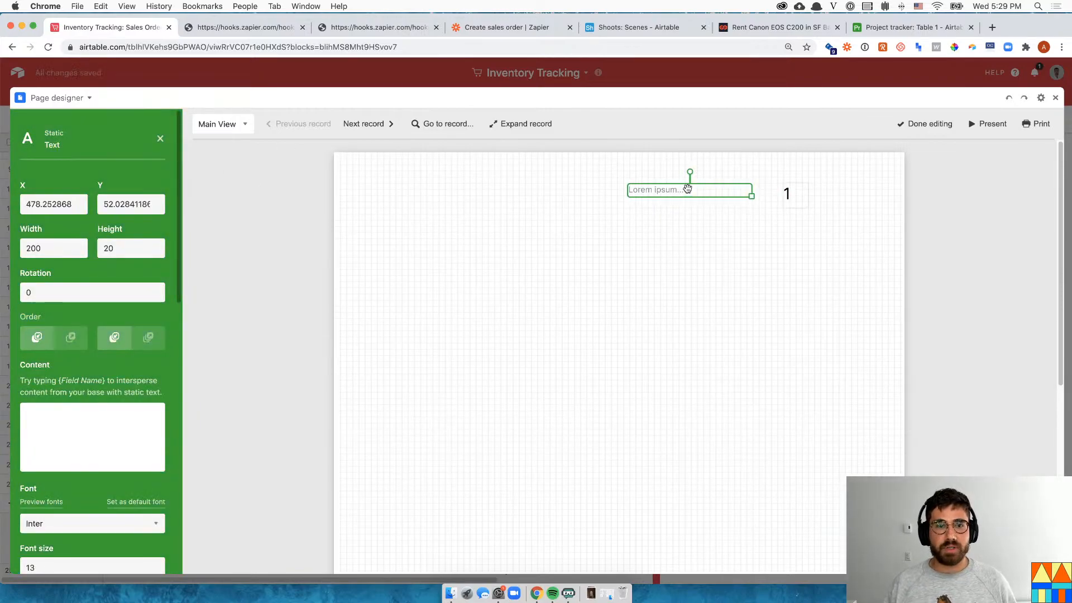
click(130, 404)
text(Receipt number:)
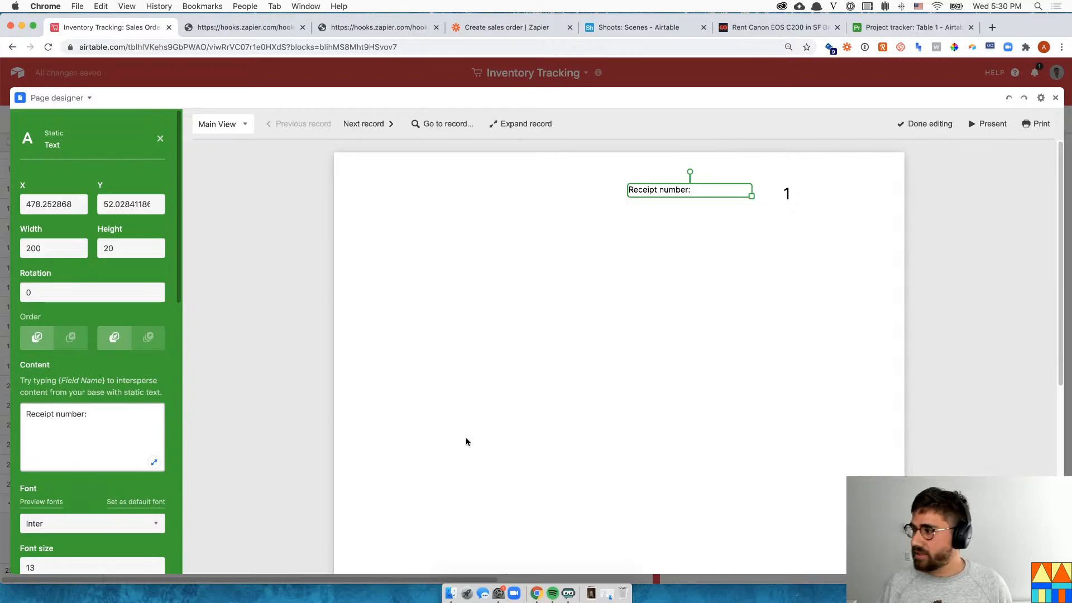
click(465, 441)
click(723, 192)
mouse_move(748, 193)
mouse_down()
mouse_move(689, 192)
mouse_move(759, 194)
mouse_up()
click(689, 273)
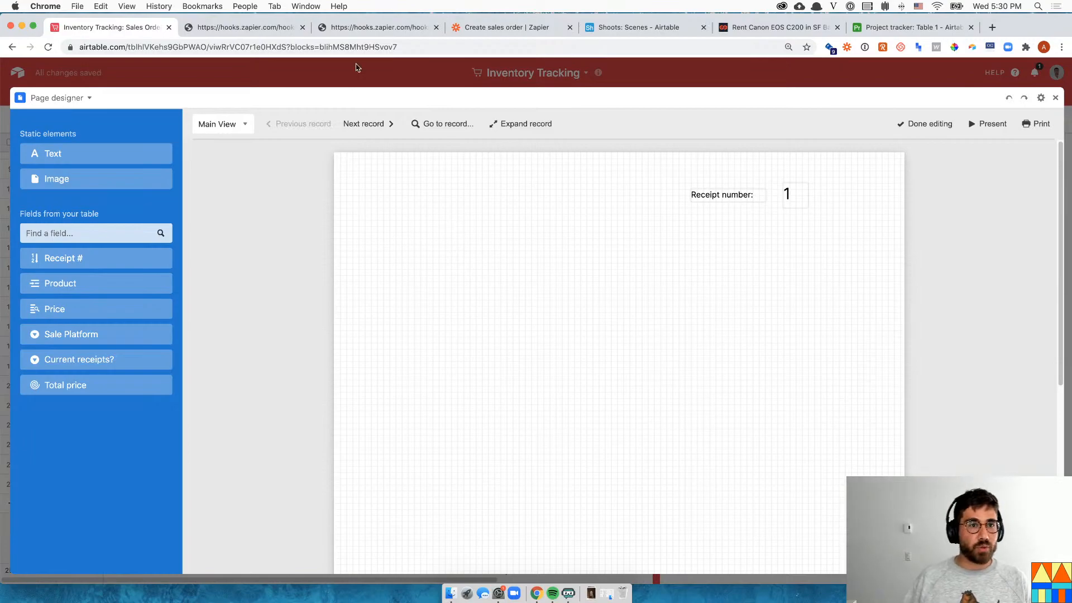
Check the products linked to receipt 27 in the Sales Orders grid and reopen the Page designer layout for editing
key(Escape)
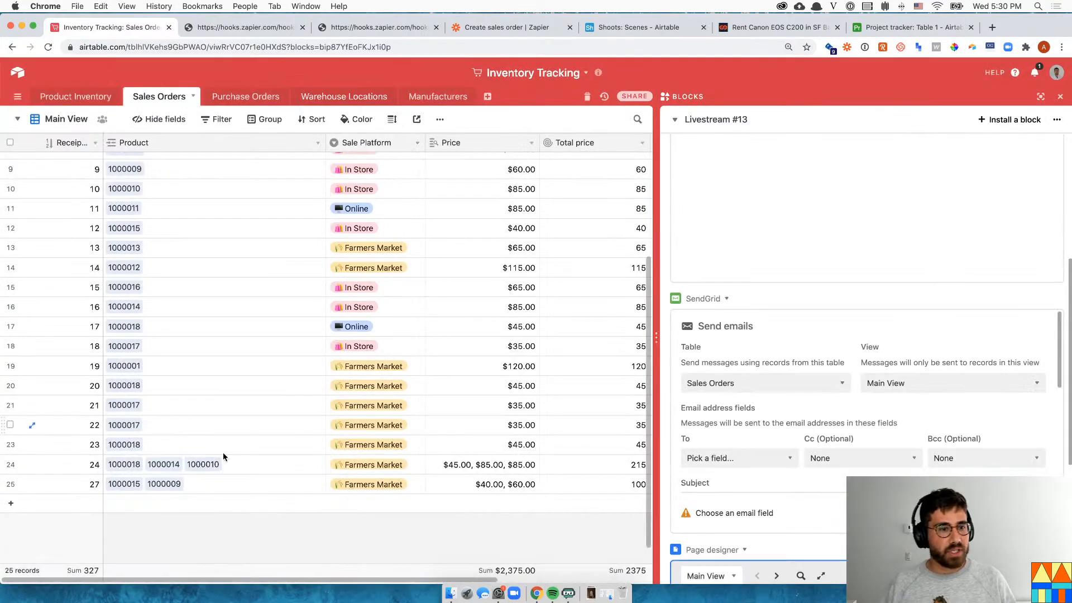
click(245, 483)
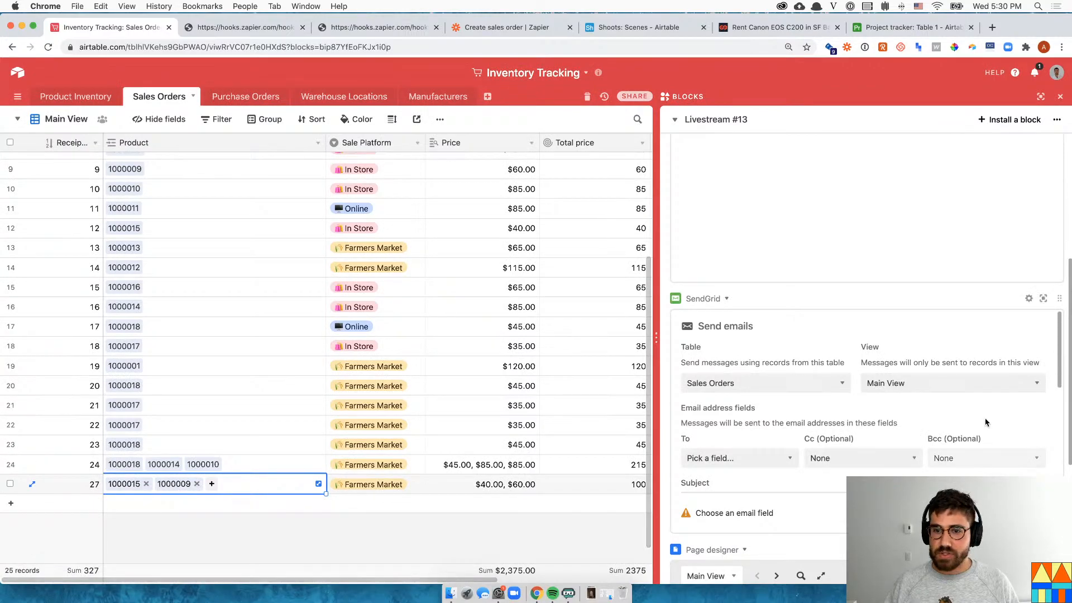
scroll(949, 390, down, 3)
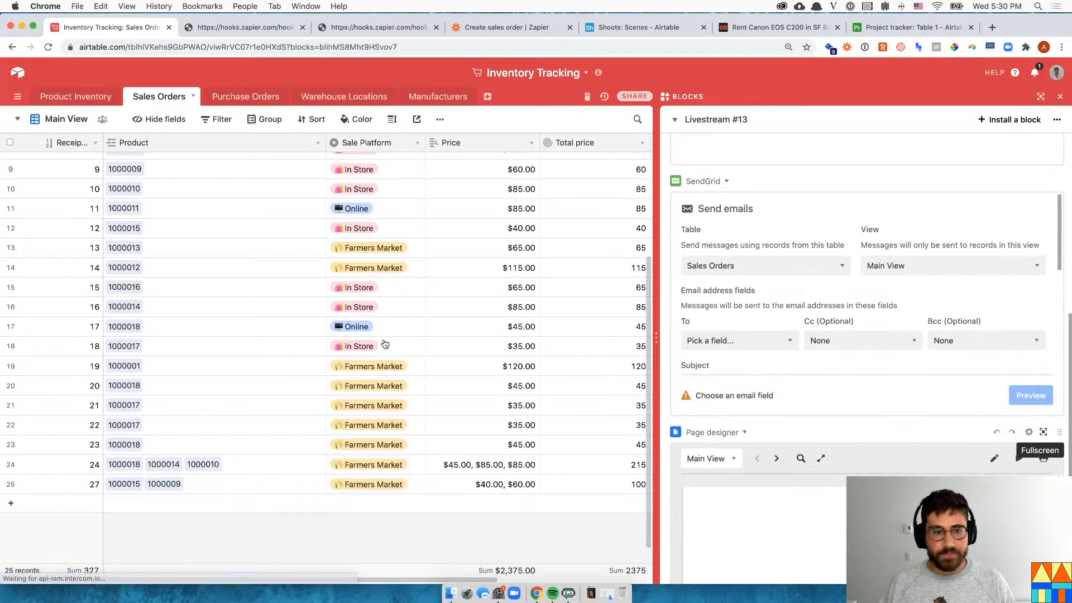
click(1043, 433)
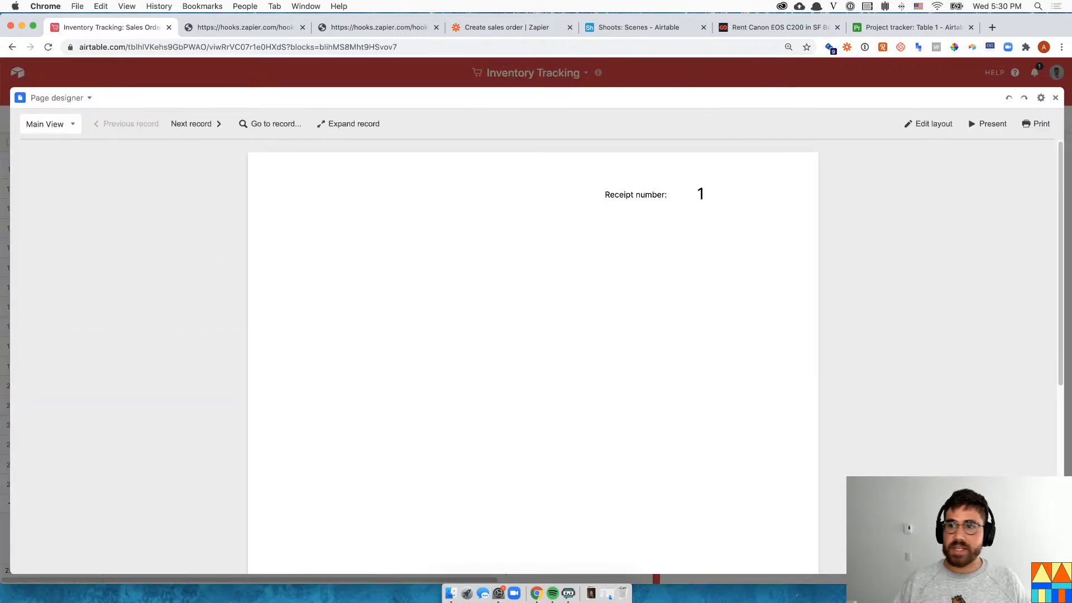
click(934, 123)
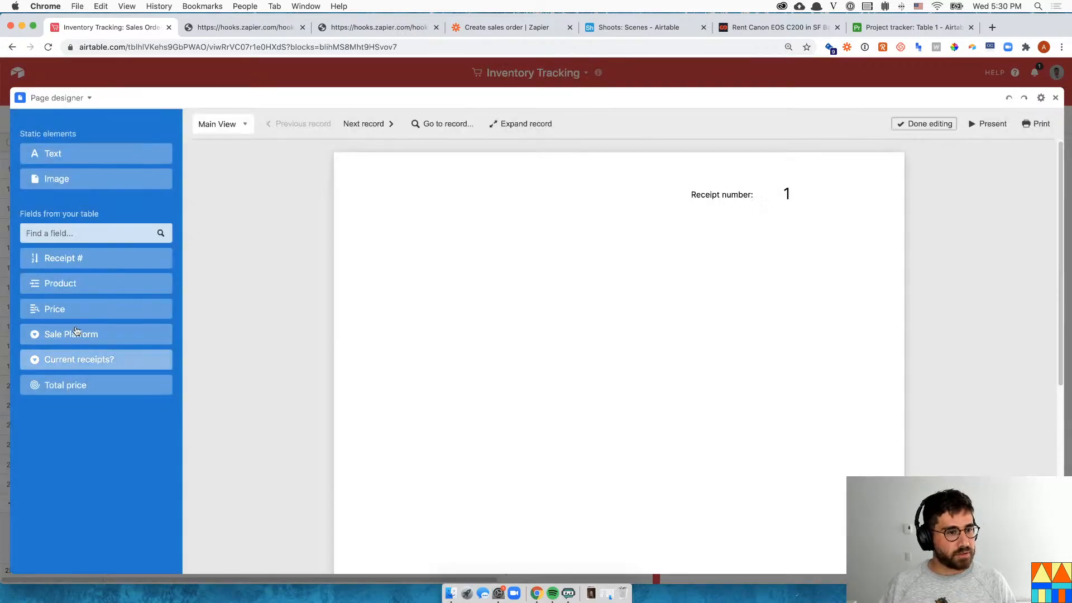
Place the Product field on the page as a table at X 100, Y 210, add a Price column, and widen it
drag(67, 284, 433, 331)
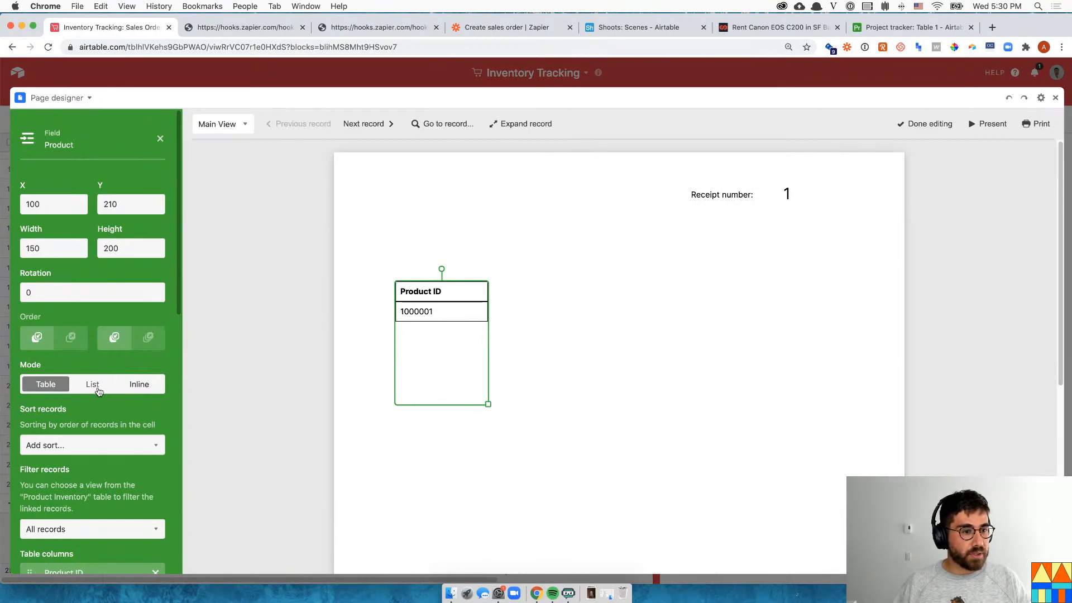
scroll(63, 451, down, 5)
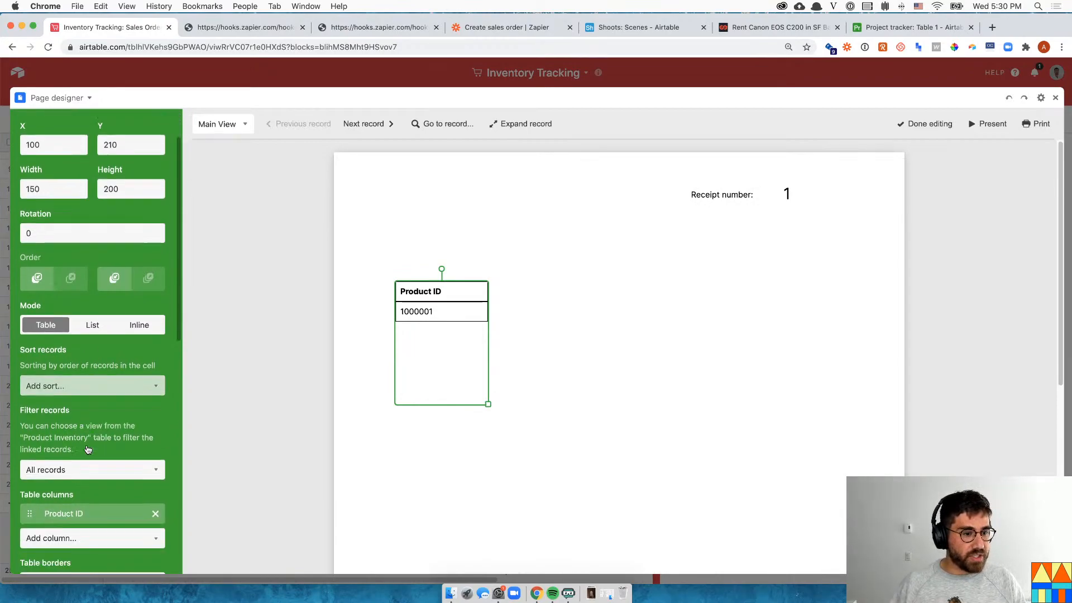
scroll(88, 449, down, 1)
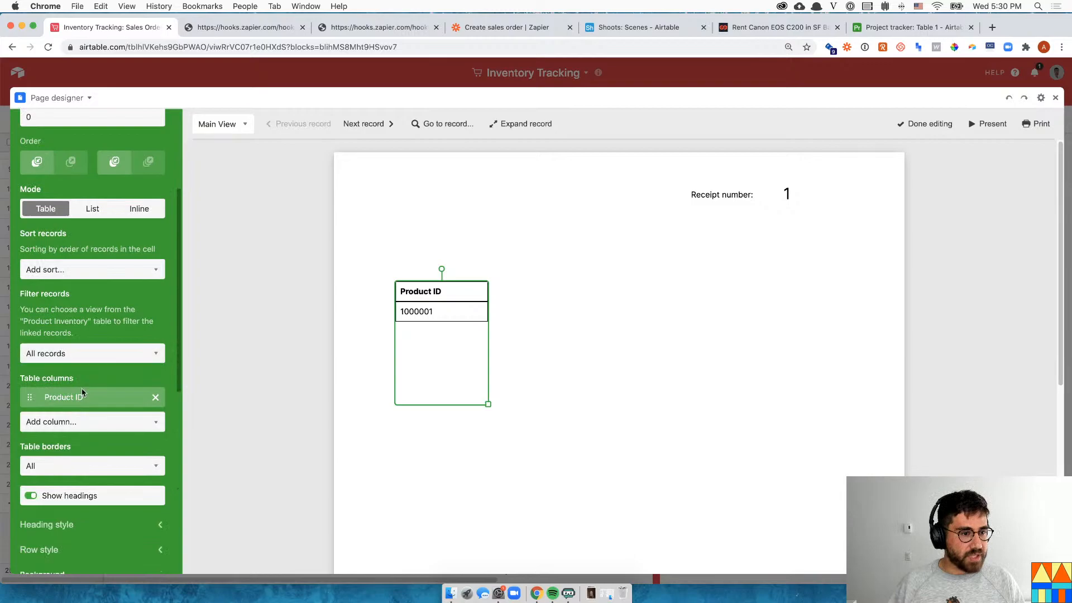
click(67, 420)
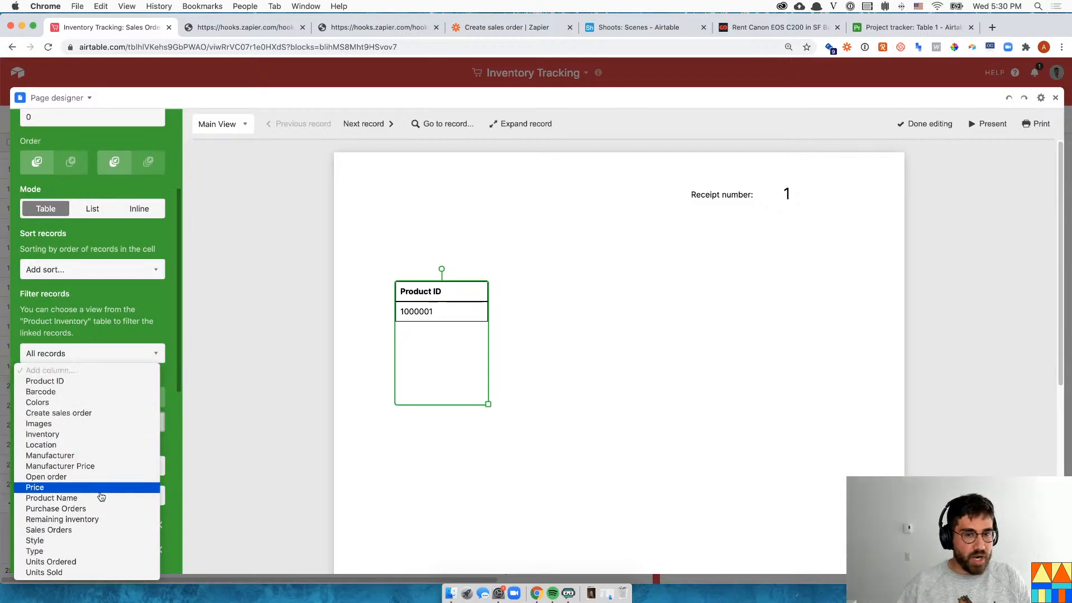
click(99, 487)
drag(487, 400, 576, 387)
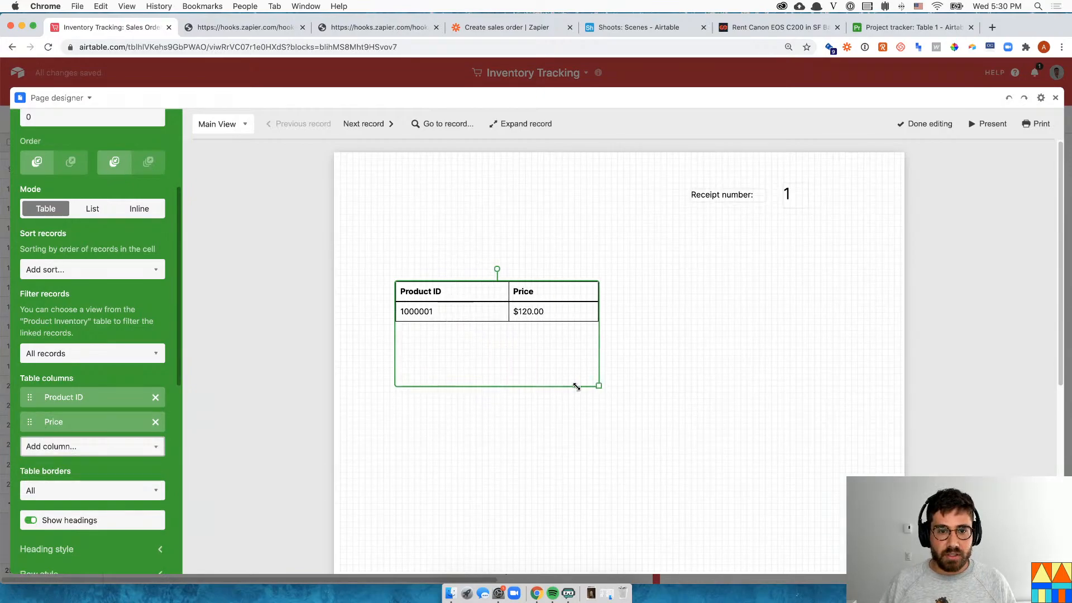
Add a Style column to the product table and widen the table to about 460 × 170
click(51, 446)
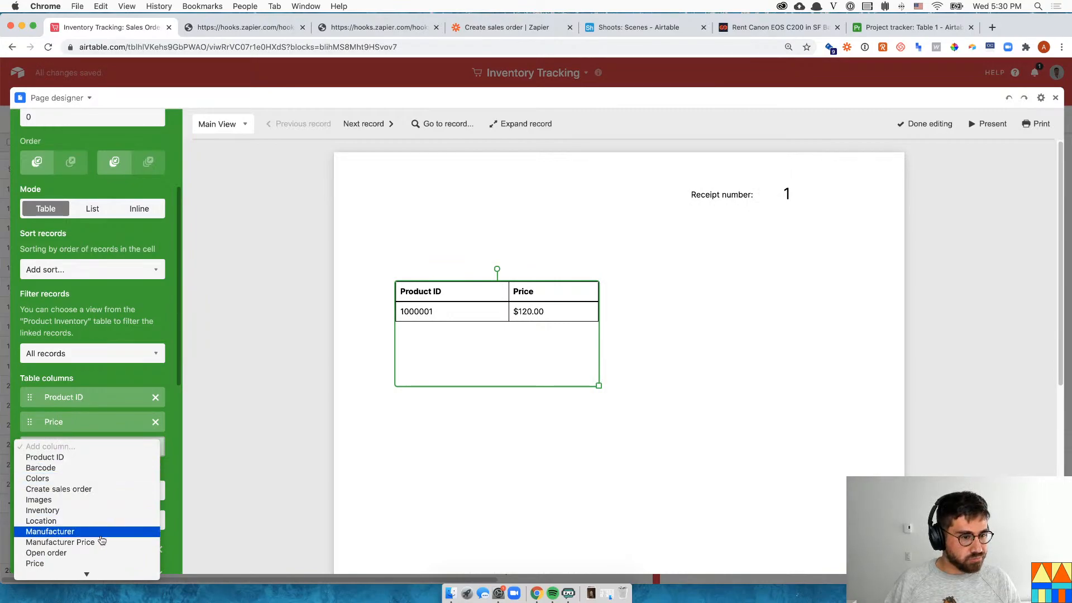
scroll(99, 542, down, 3)
scroll(98, 543, down, 2)
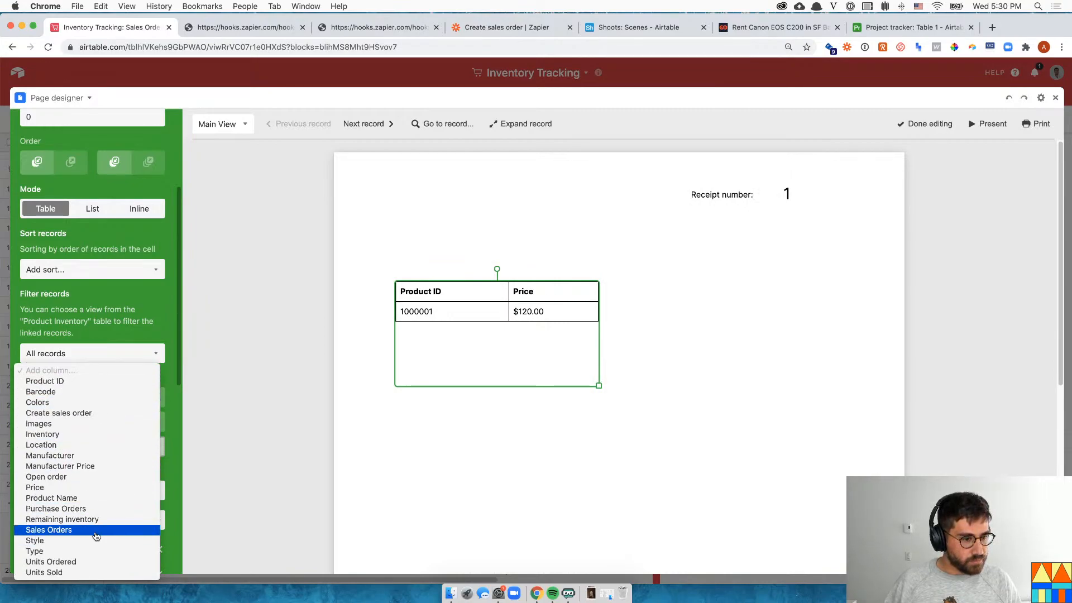
click(87, 541)
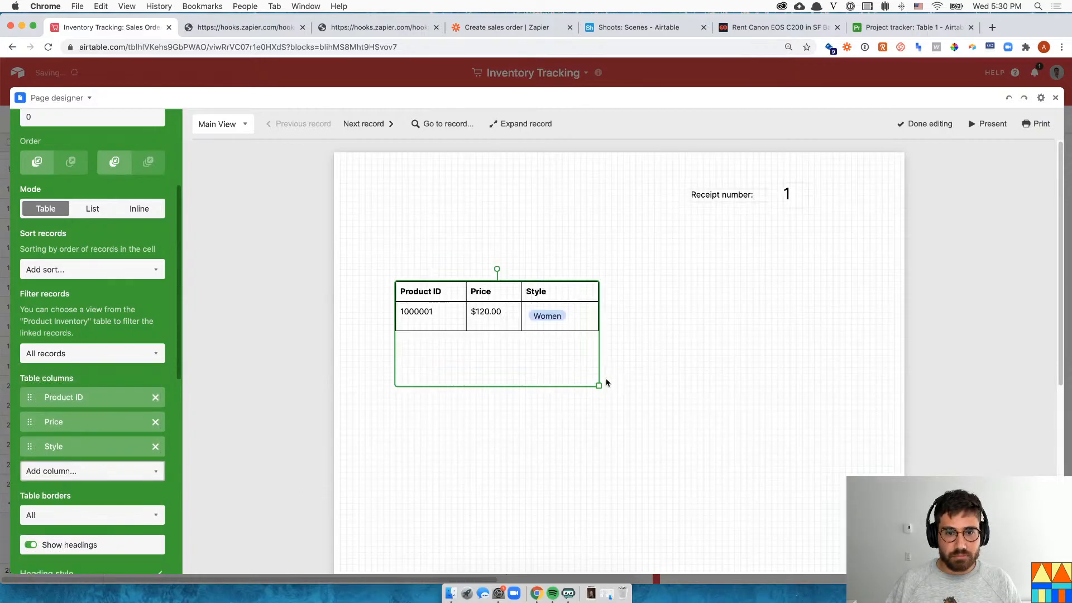
drag(598, 383, 678, 385)
click(270, 375)
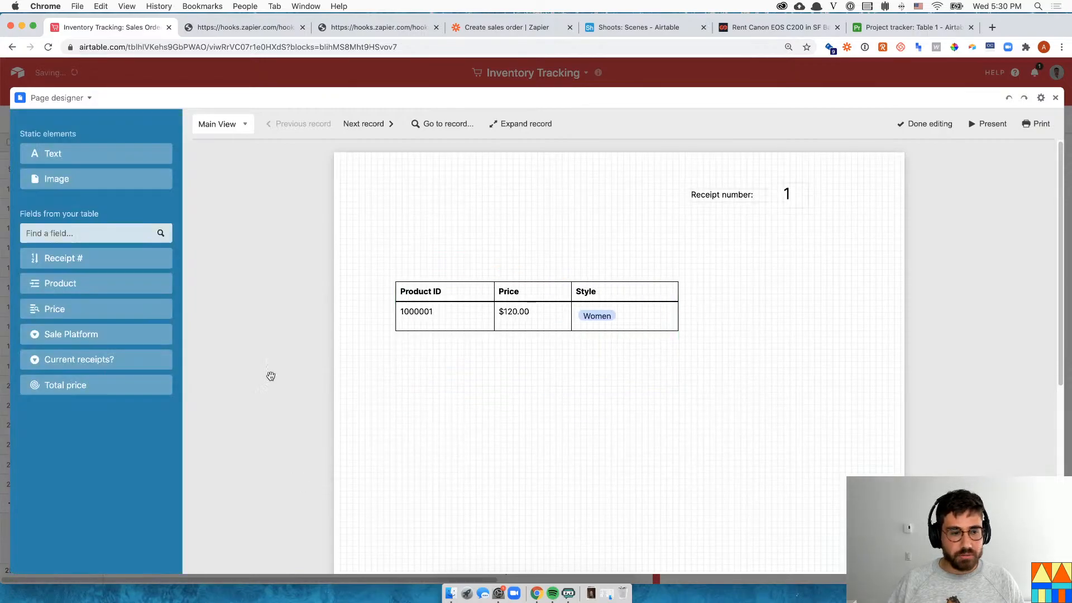
Reorder the product table's columns so Style comes before Price, and move the table down to about X 110, Y 280
click(533, 307)
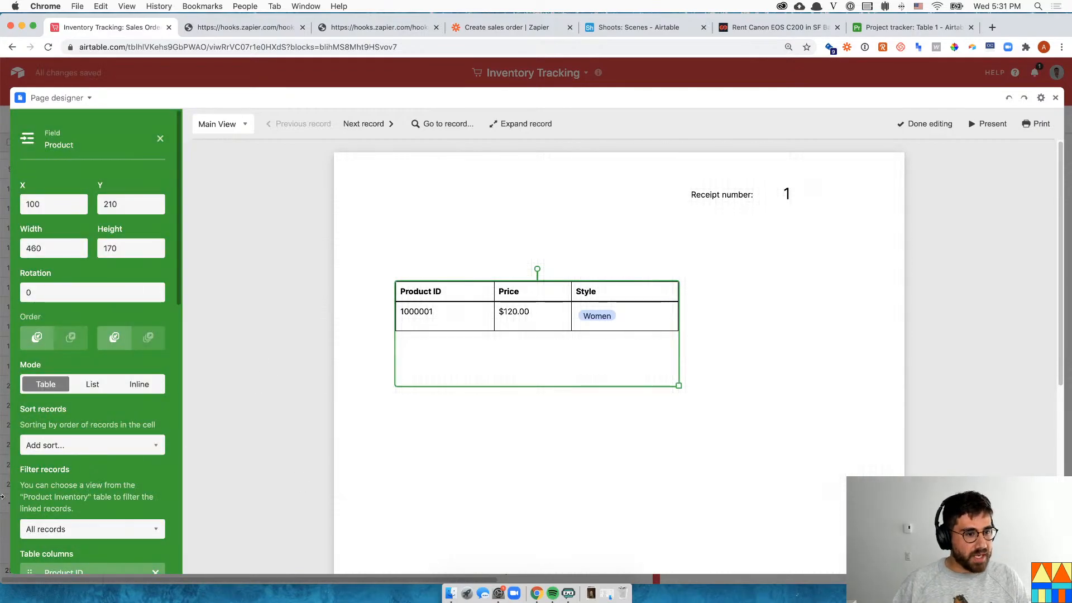
scroll(67, 519, down, 2)
scroll(67, 518, down, 2)
drag(25, 531, 29, 504)
click(559, 459)
drag(598, 307, 606, 355)
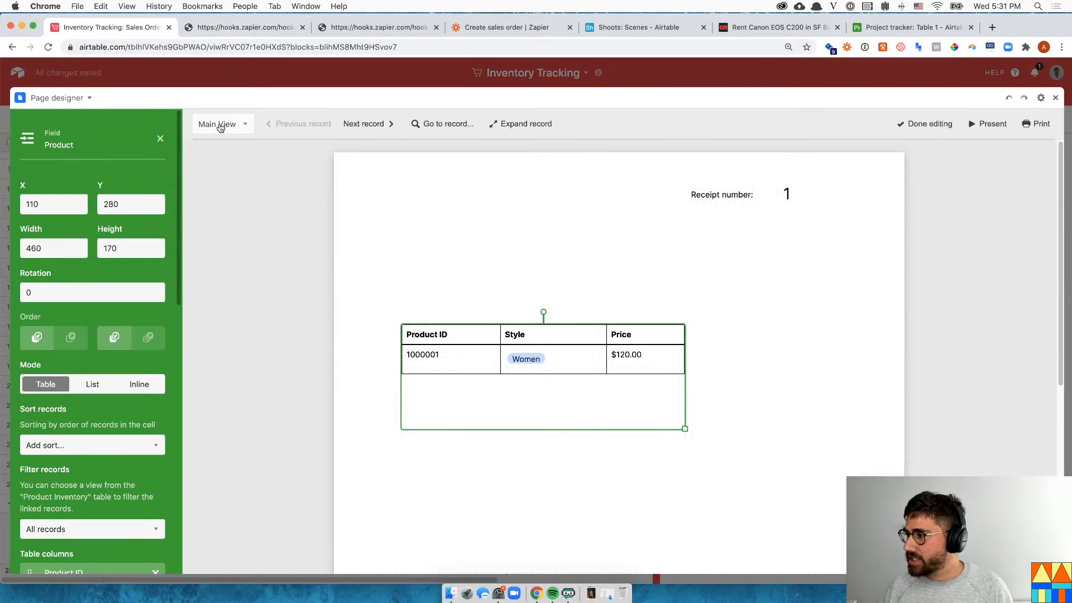
Create a new grid view named "Current receipt" in the Sales Orders table
click(220, 125)
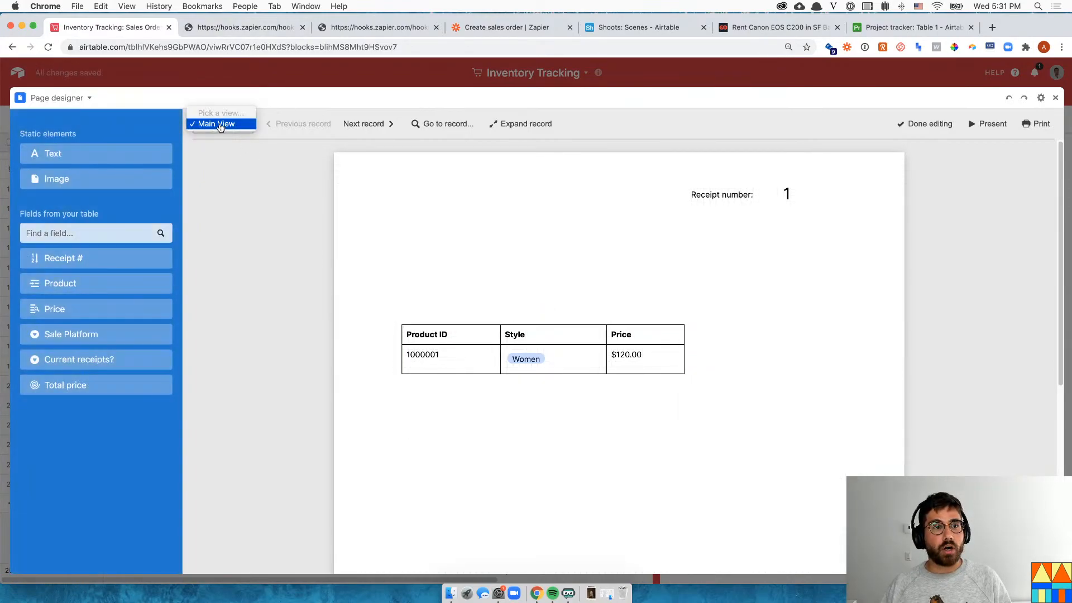
click(251, 76)
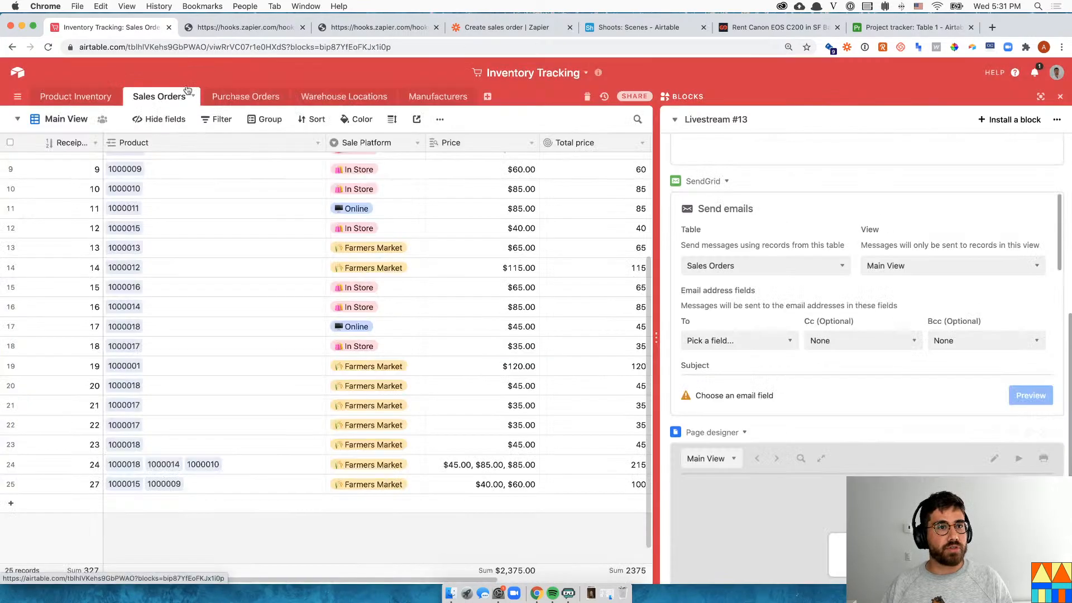
click(17, 119)
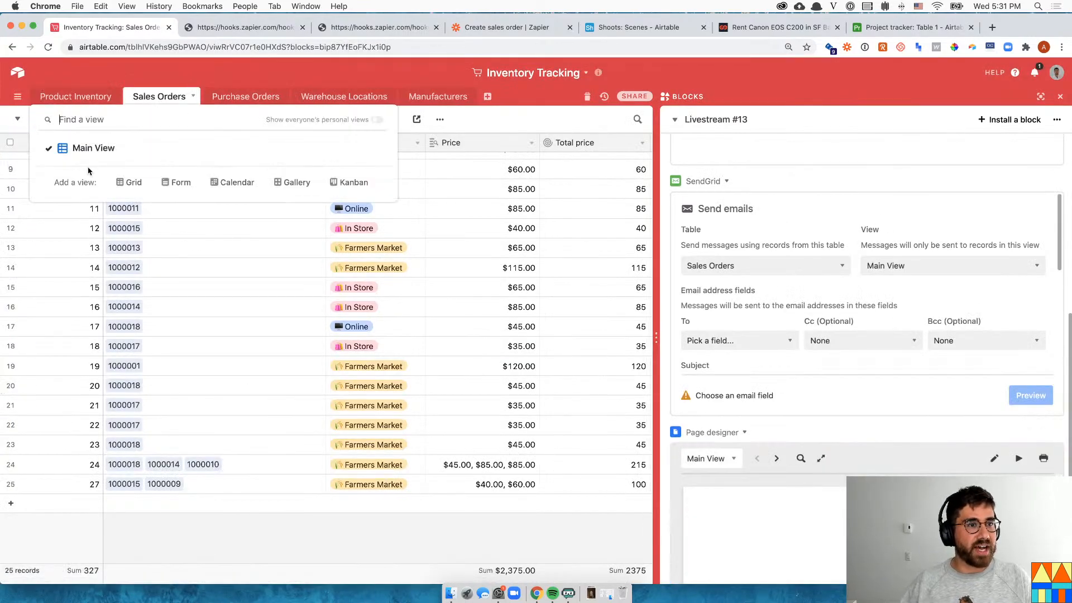
click(131, 180)
text(Open re)
key(BackSpace)
key(BackSpace)
key(BackSpace)
key(BackSpace)
key(BackSpace)
key(BackSpace)
key(BackSpace)
text(Current r)
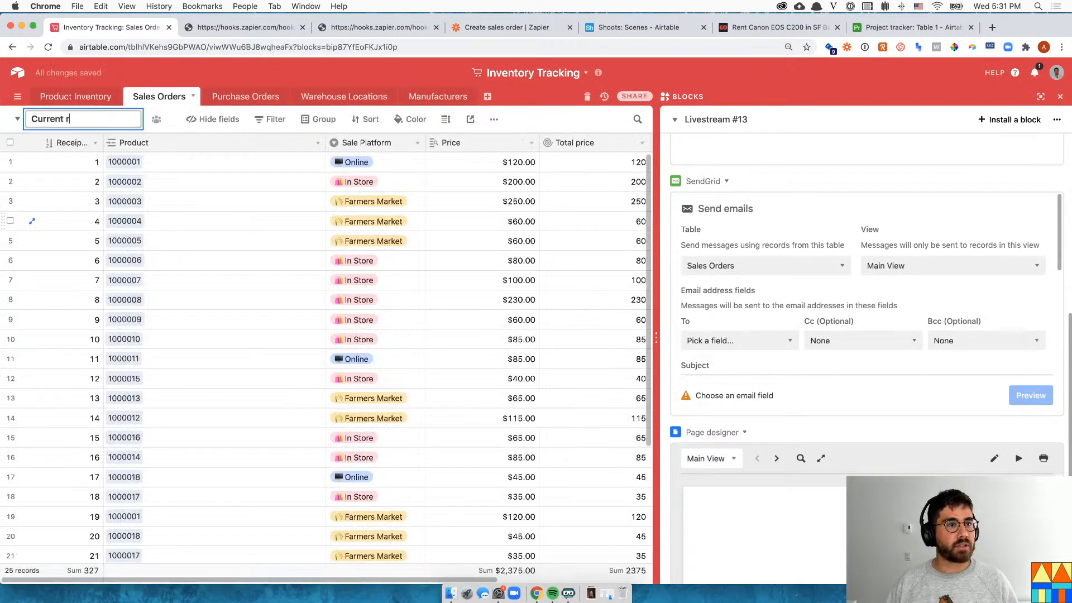
text(eceipt)
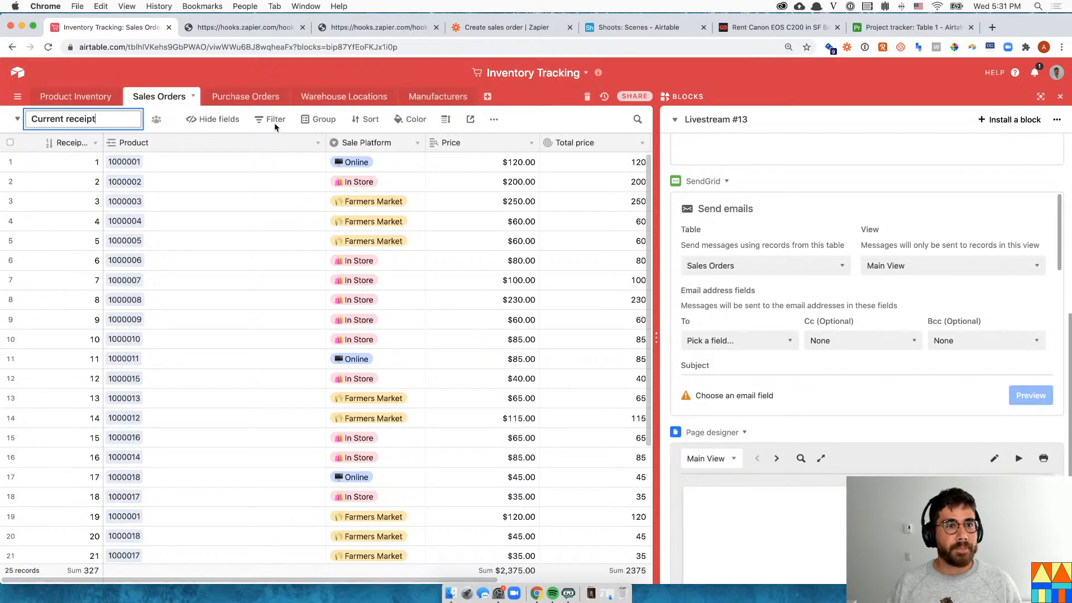
key(Return)
Filter the Current receipt view to records where "Current receipts?" is "Current receipt"
click(248, 119)
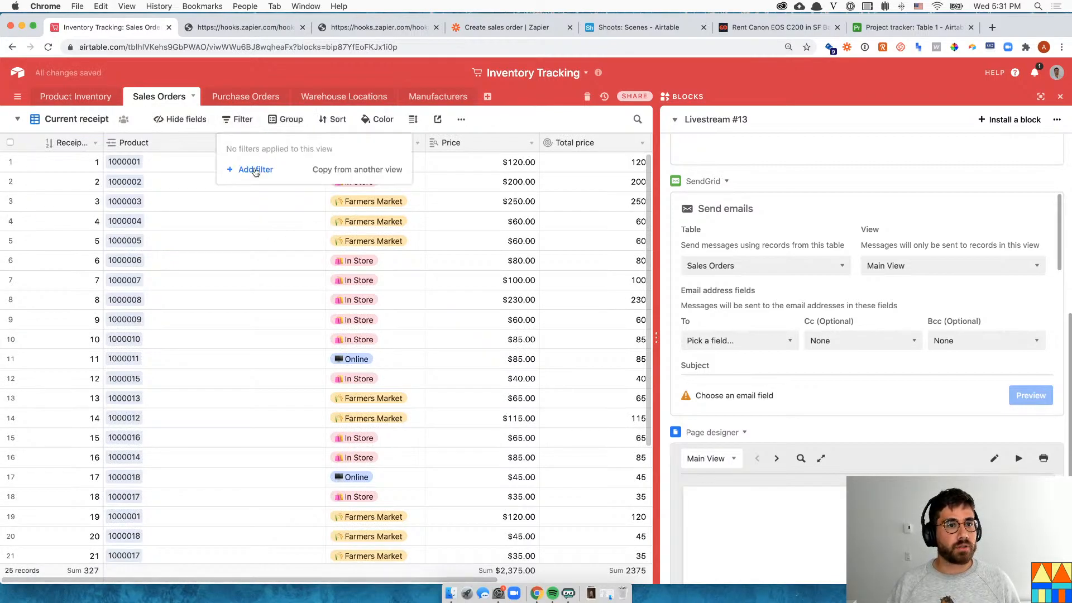
click(253, 169)
click(300, 148)
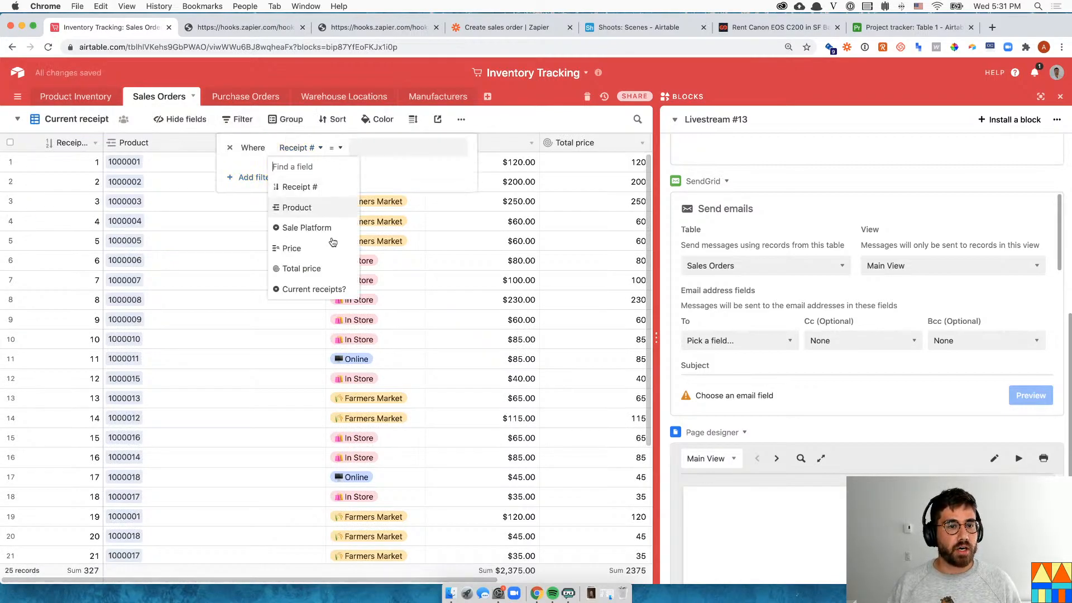
click(314, 288)
click(373, 148)
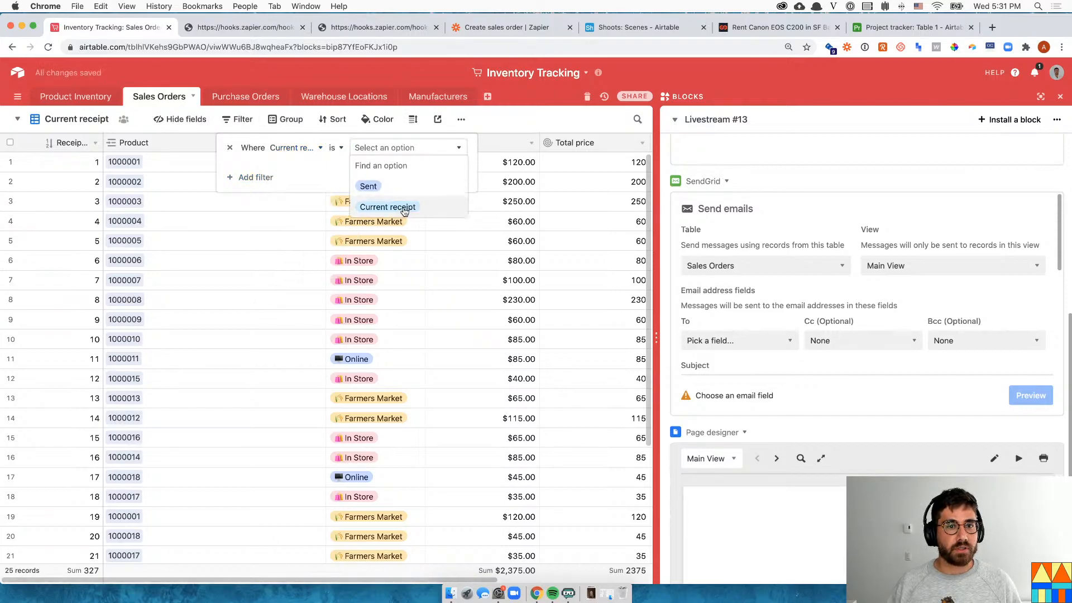
click(401, 208)
click(433, 263)
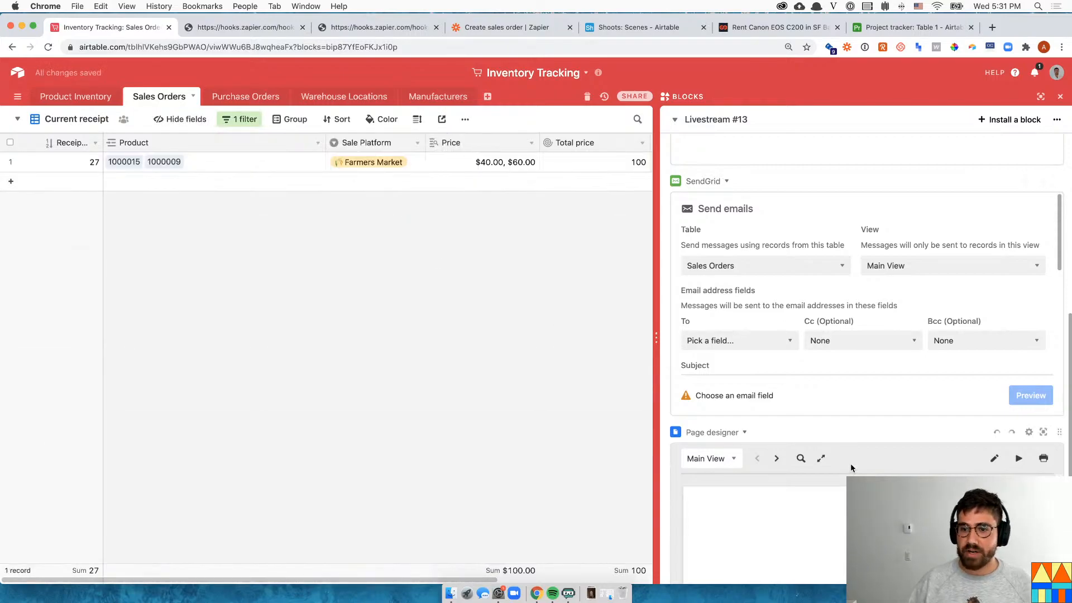
click(1029, 433)
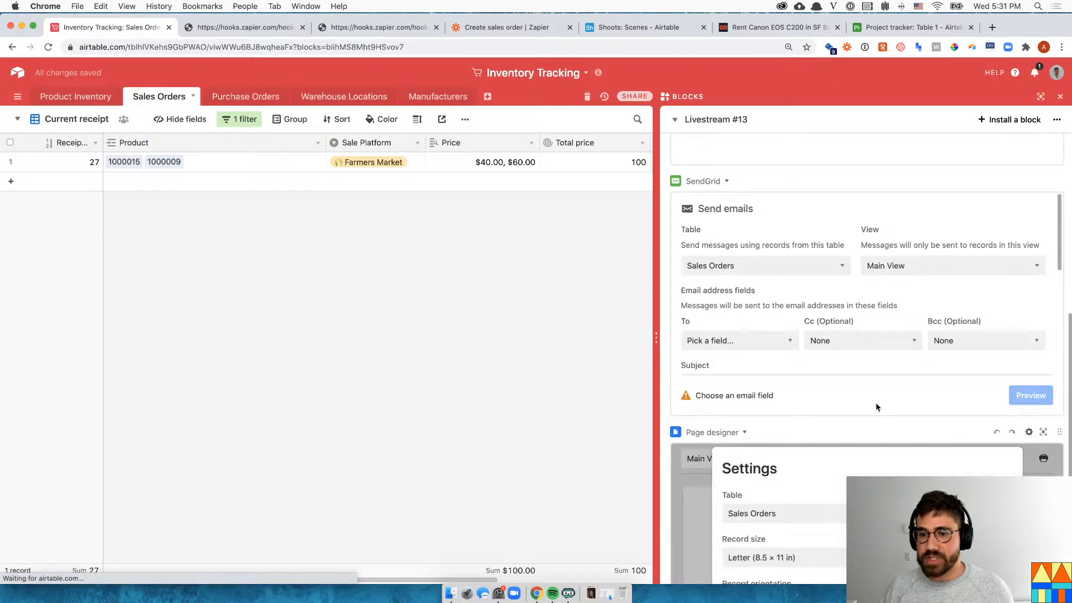
click(451, 310)
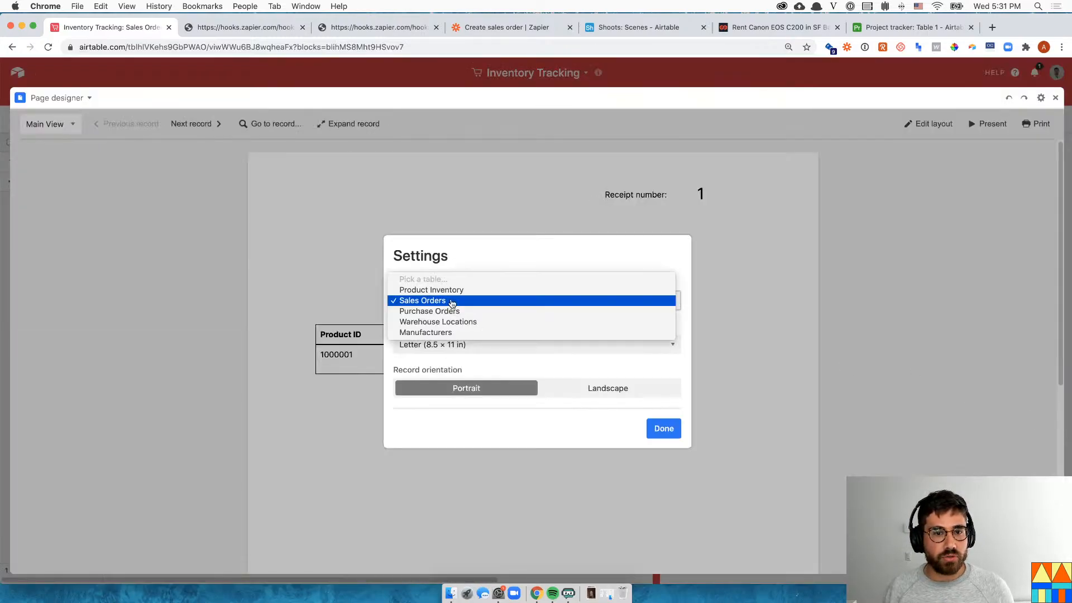
click(448, 231)
click(486, 209)
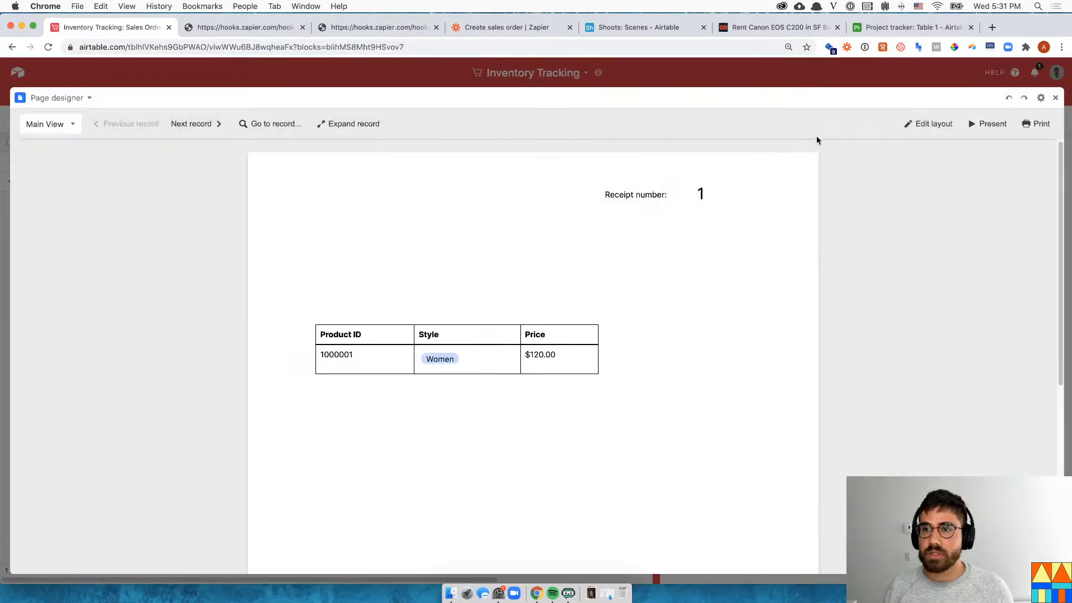
Open the receipt layout for editing and switch the Page designer's view to Current receipt
click(901, 124)
click(215, 127)
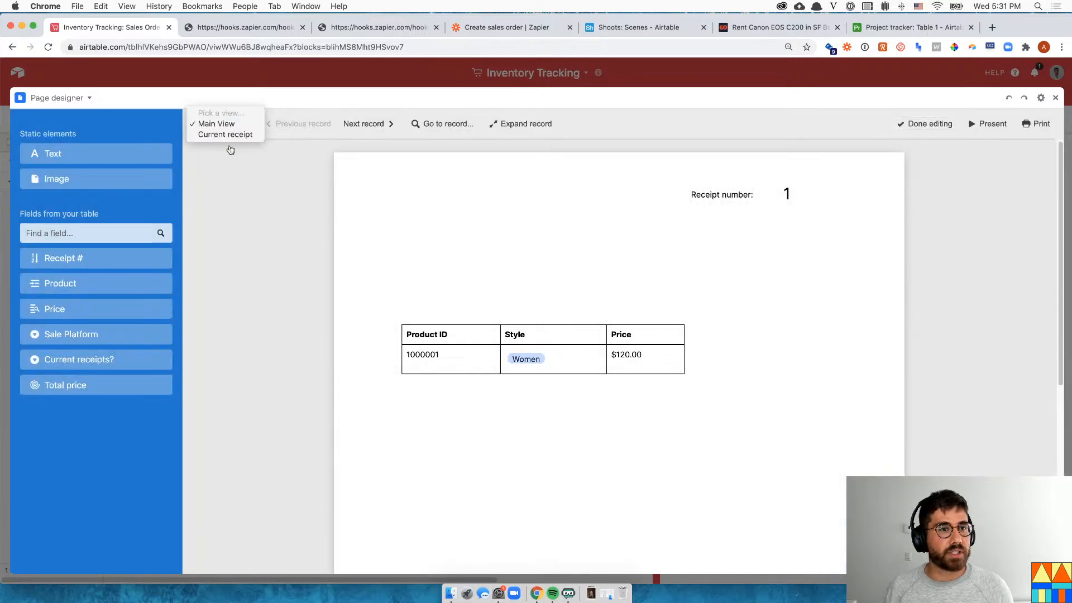
click(226, 134)
drag(574, 359, 566, 363)
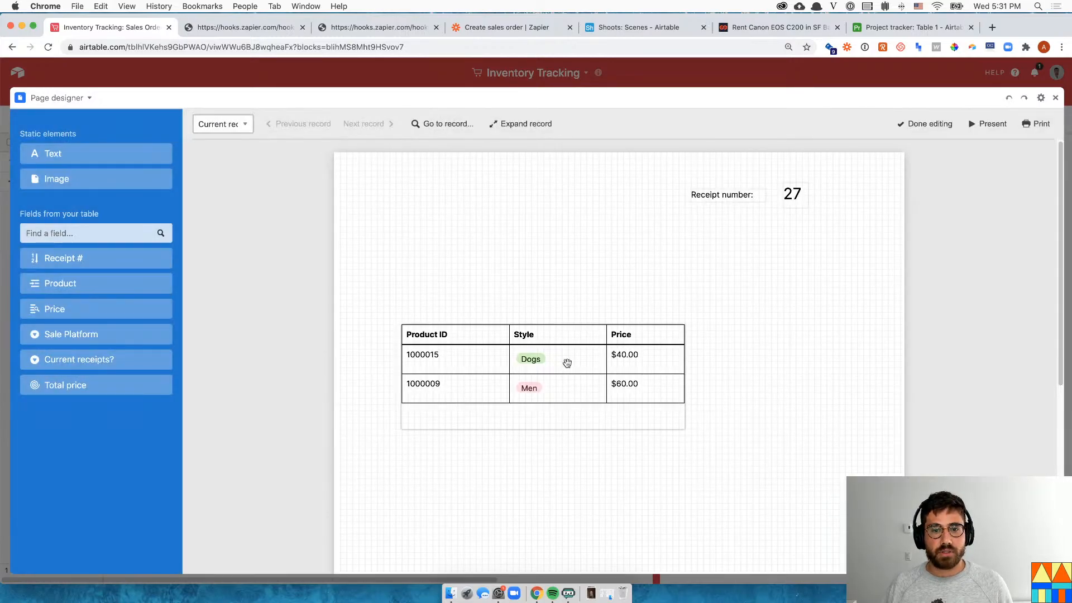
click(573, 392)
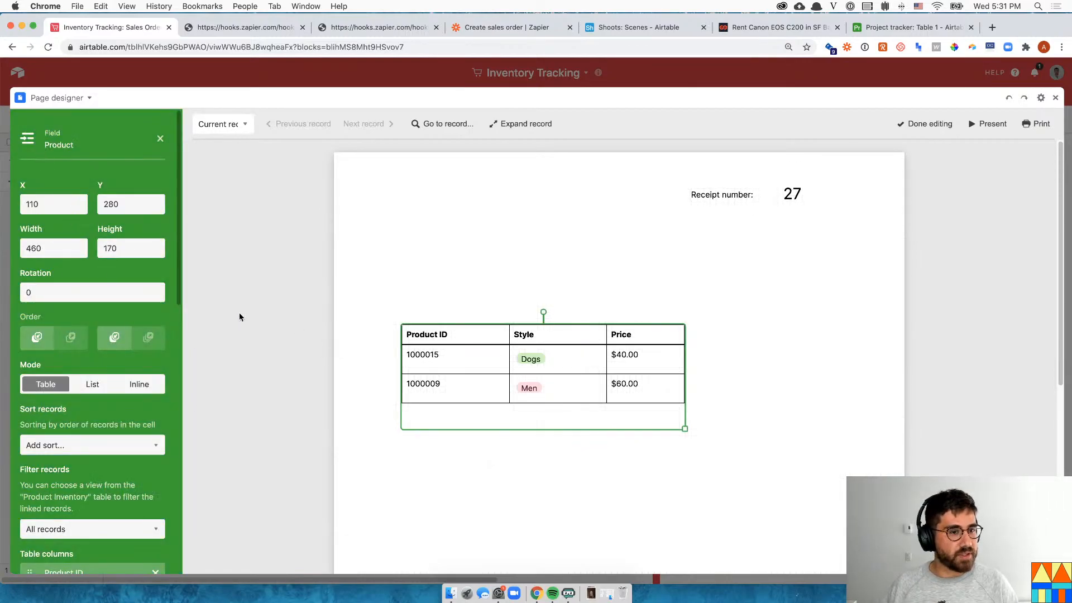
click(260, 295)
Place the Total price field beyond the product table's lower-right corner, set its font size to 60, and shrink its box to about 117 × 85
drag(79, 385, 764, 484)
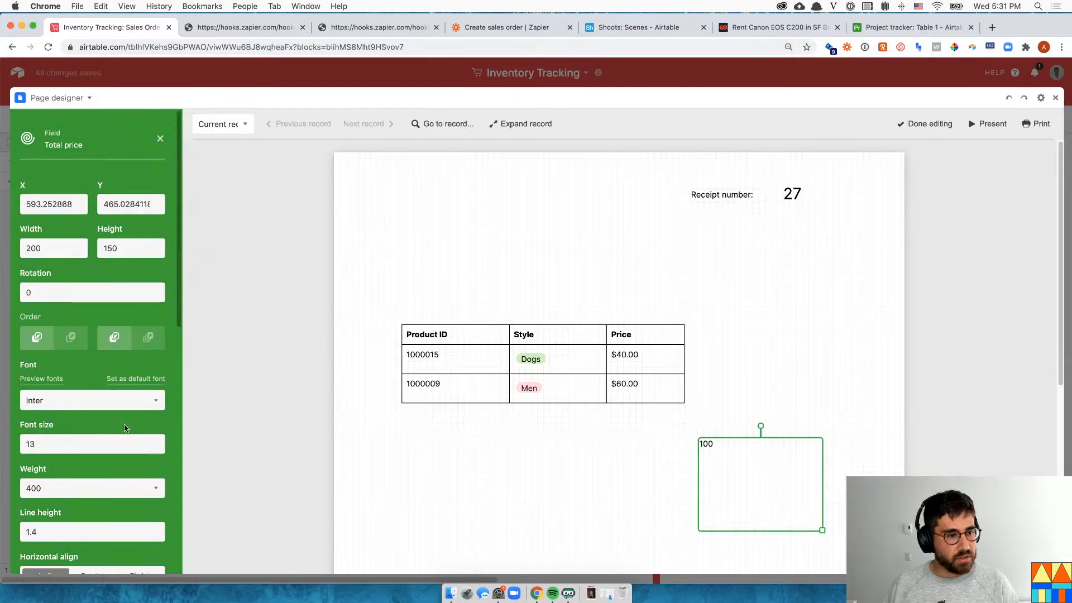
double_click(51, 441)
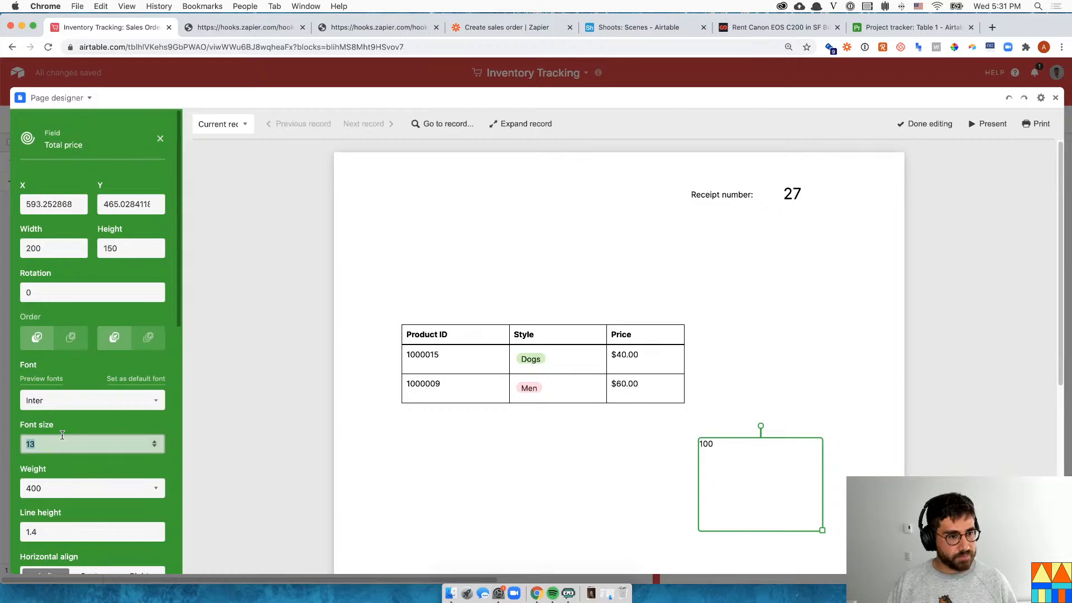
text(60)
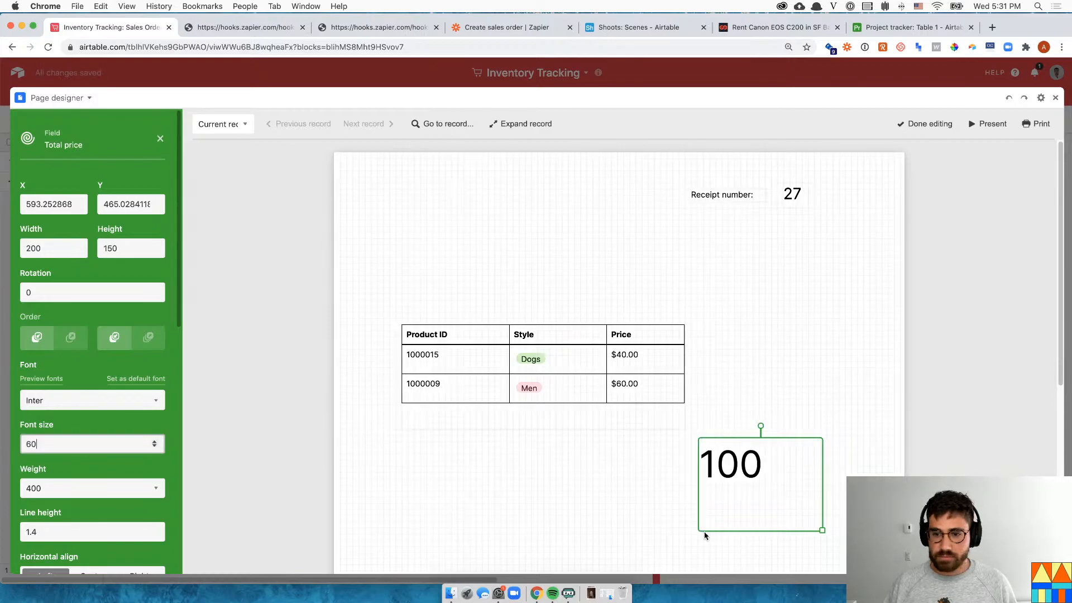
drag(818, 531, 771, 492)
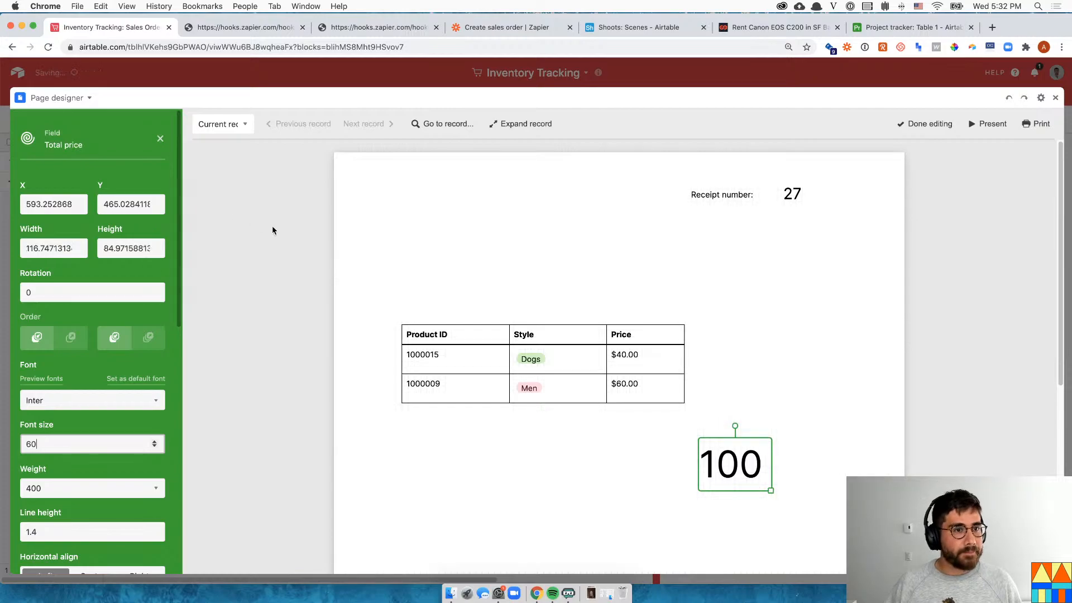
Add a static text element reading "Total price" below the product table, beside the total amount
click(273, 230)
drag(45, 159, 601, 470)
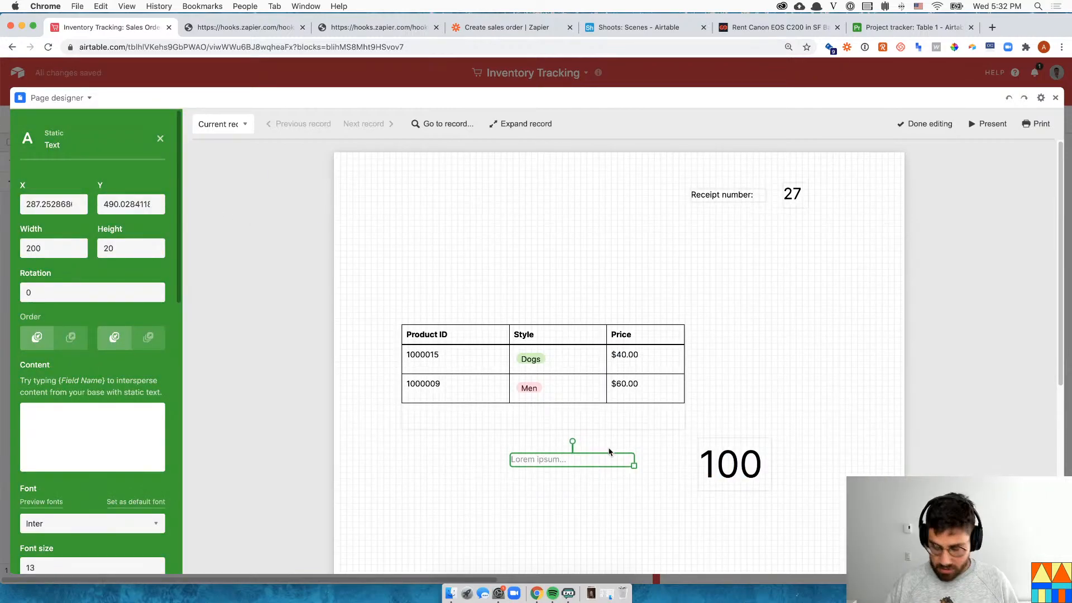
click(103, 444)
text(Cur)
key(BackSpace)
key(BackSpace)
key(BackSpace)
text(Total price)
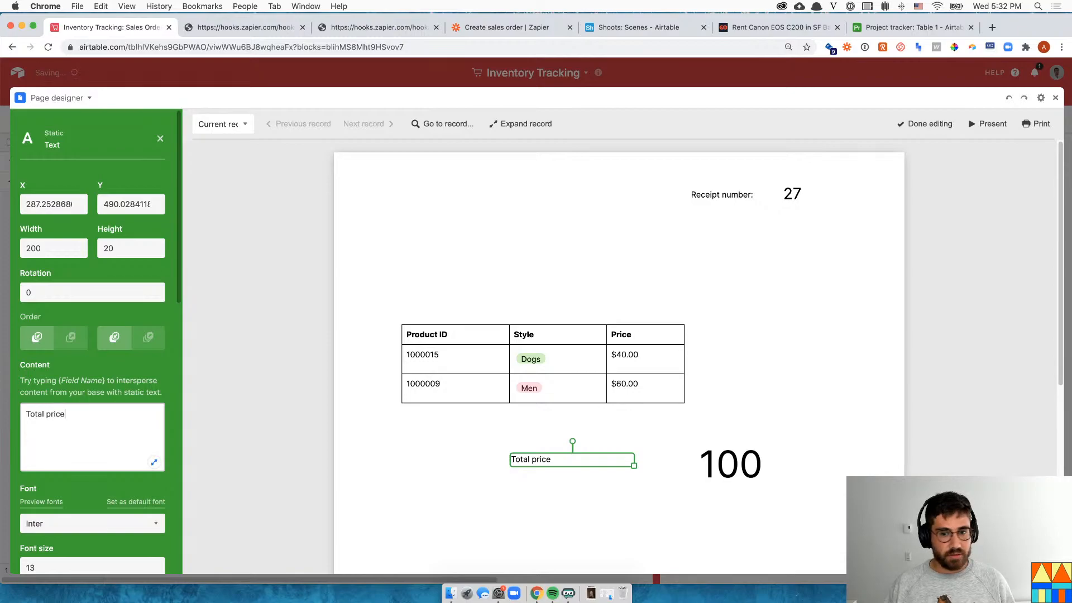
Set the font size of the "Total price" text label to 25
scroll(108, 464, down, 1)
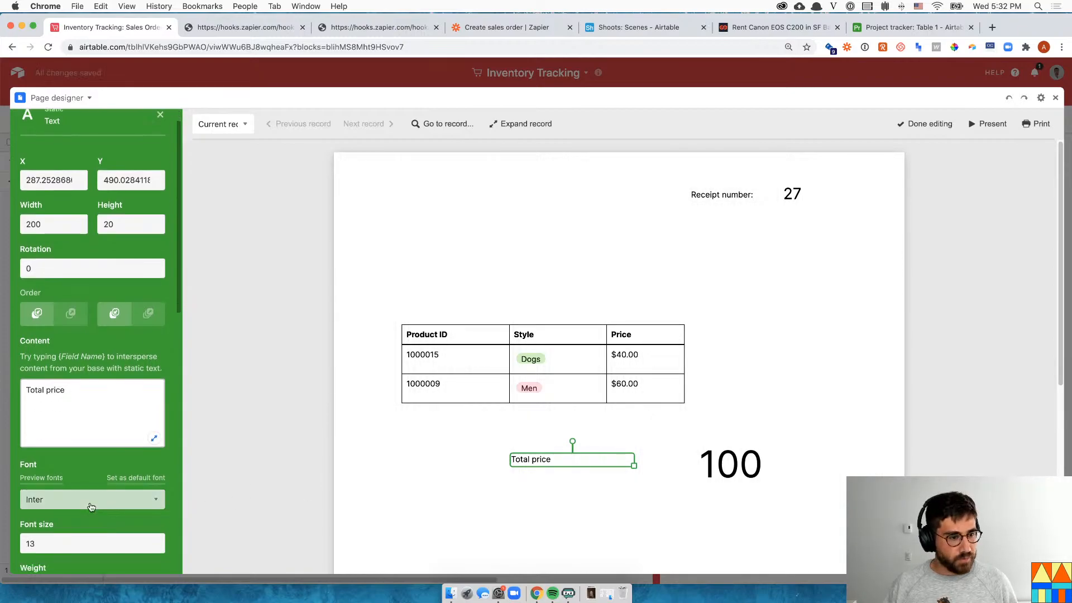
click(74, 543)
key(BackSpace)
key(BackSpace)
text(25)
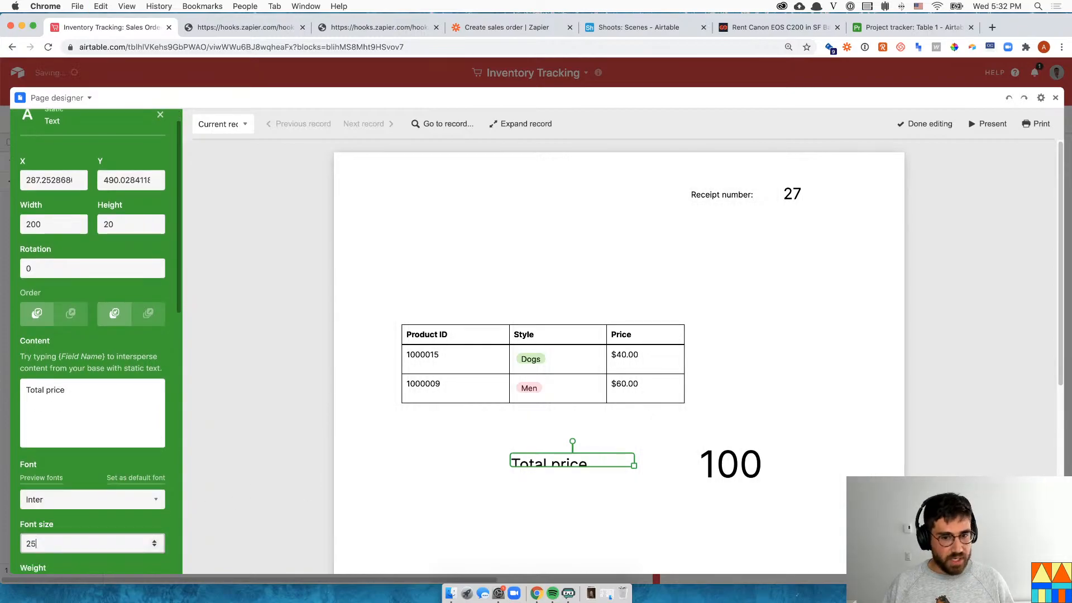
Arrange the label and the Total price field side by side below the product table, with the field at X 460, Y 460, and finish editing the layout
drag(631, 462, 552, 453)
drag(731, 463, 649, 460)
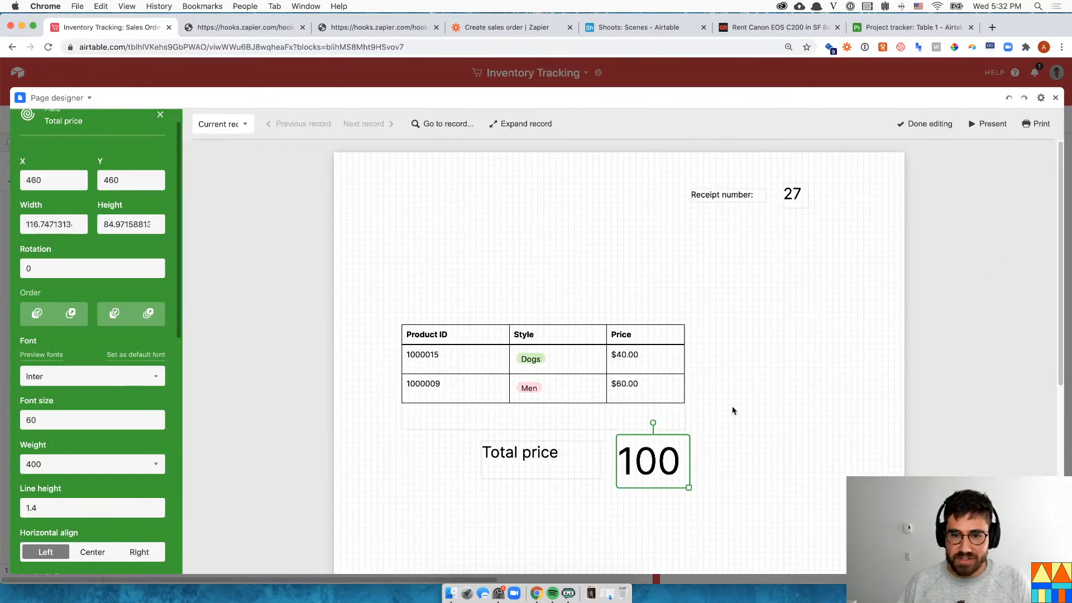
click(639, 357)
scroll(659, 357, down, 1)
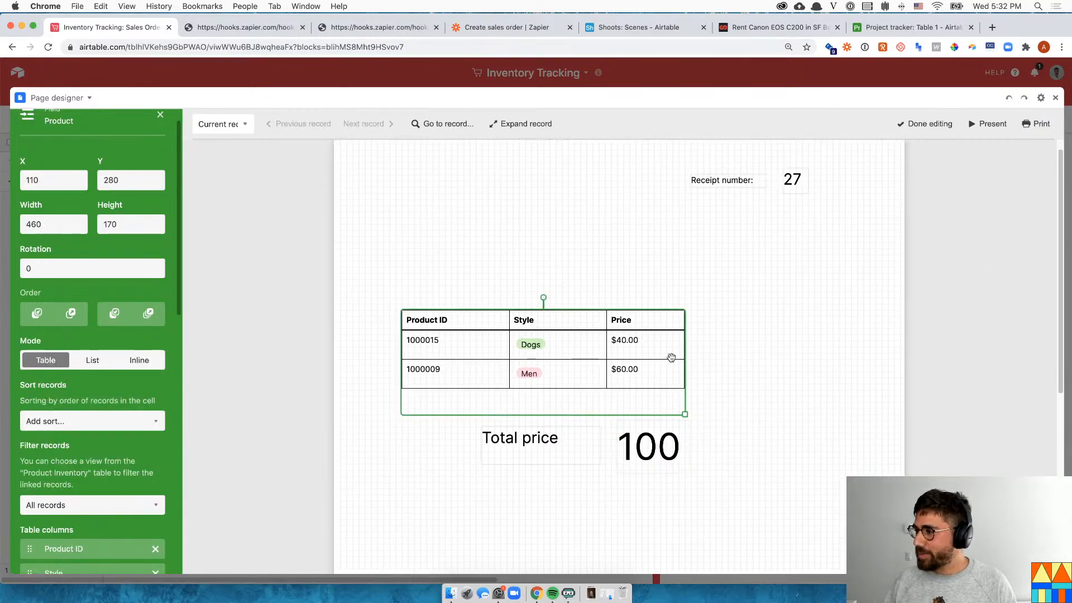
click(527, 250)
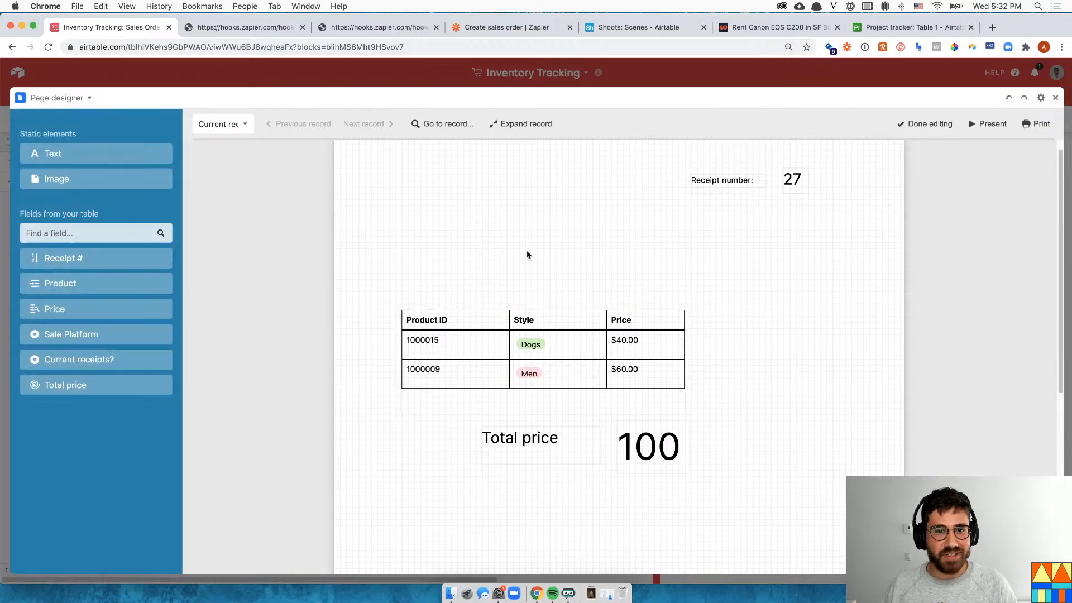
click(504, 329)
click(282, 261)
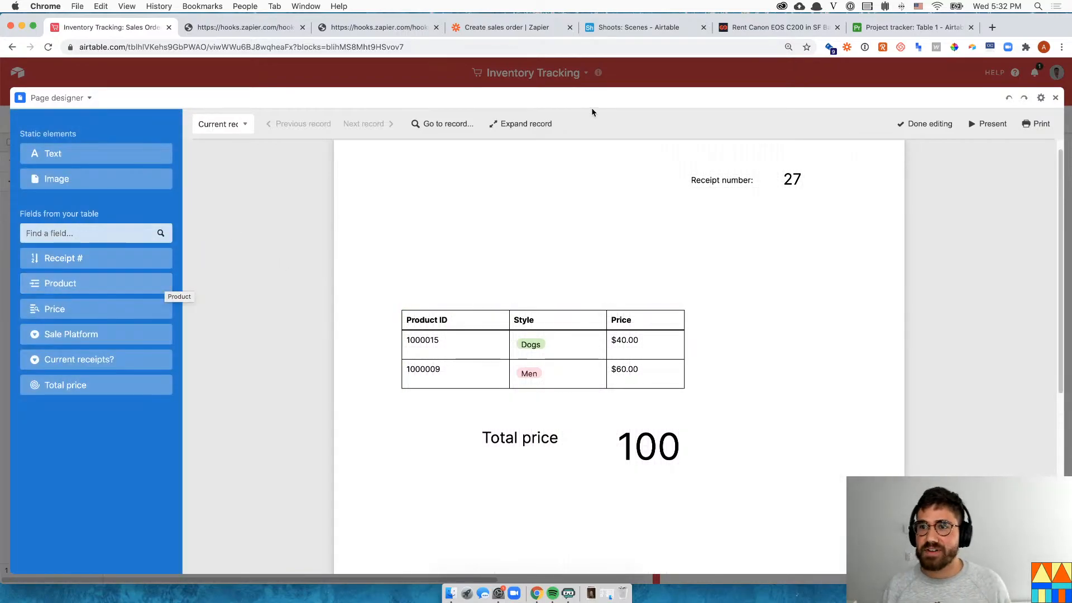
click(928, 124)
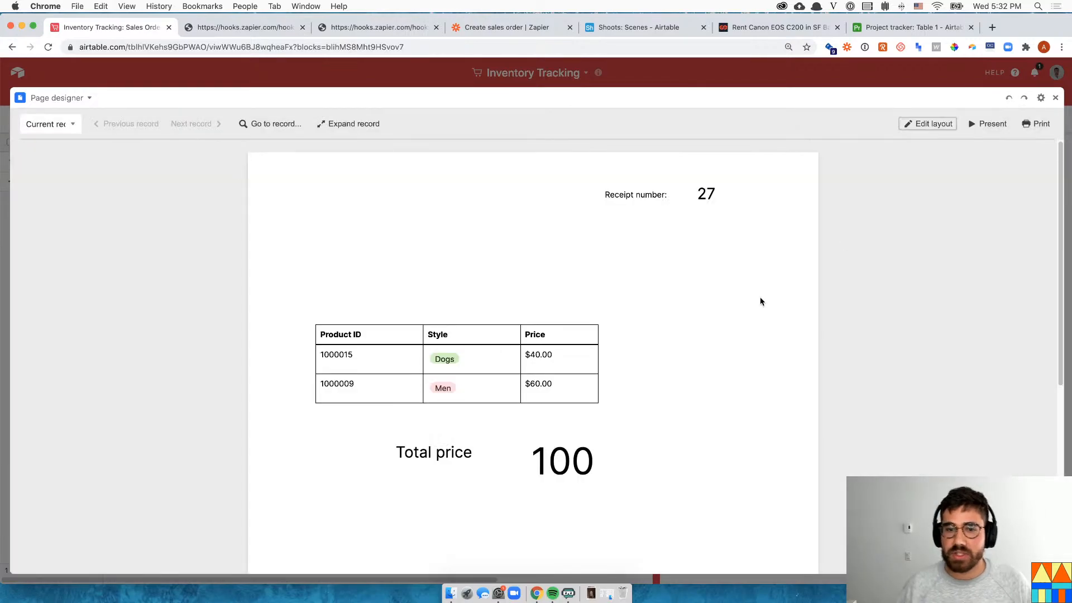
key(Escape)
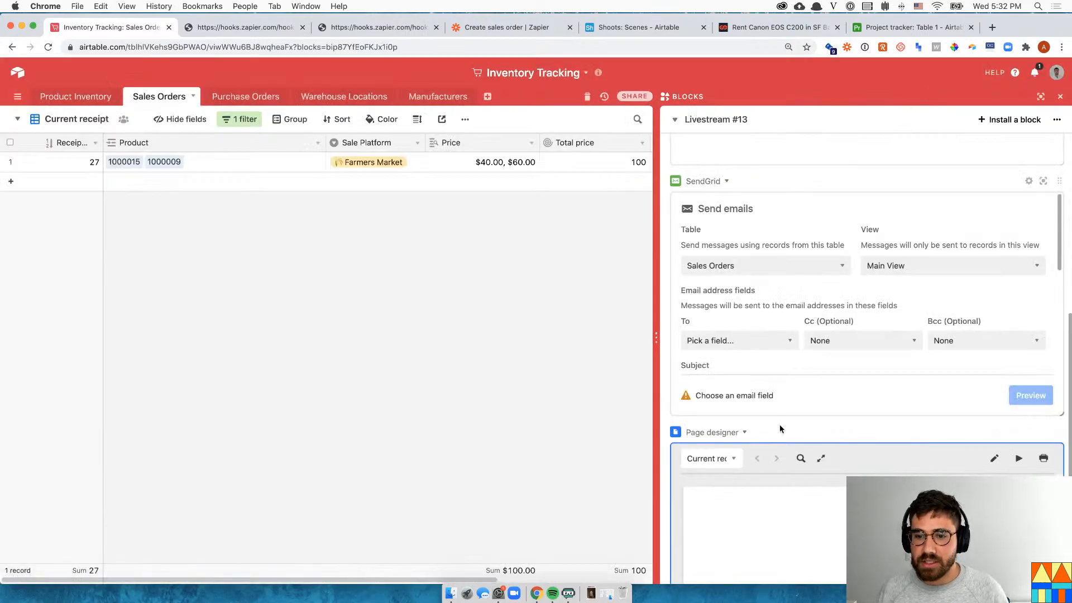
Switch Sales Orders to Main View and add a Button field named "Go to receipt" after the "Current receipts?" field
scroll(777, 427, down, 1)
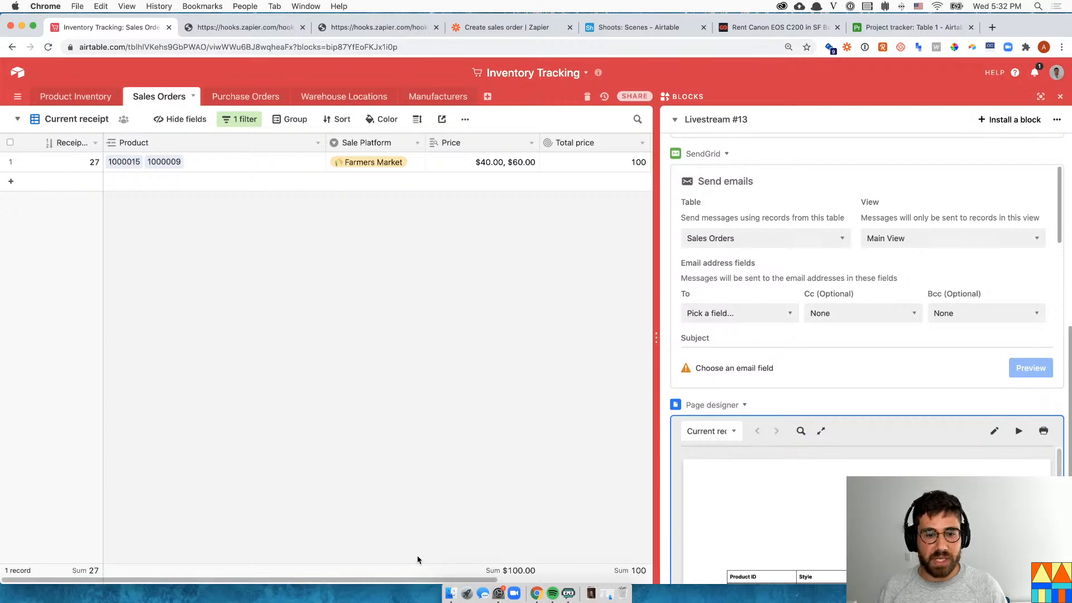
click(25, 119)
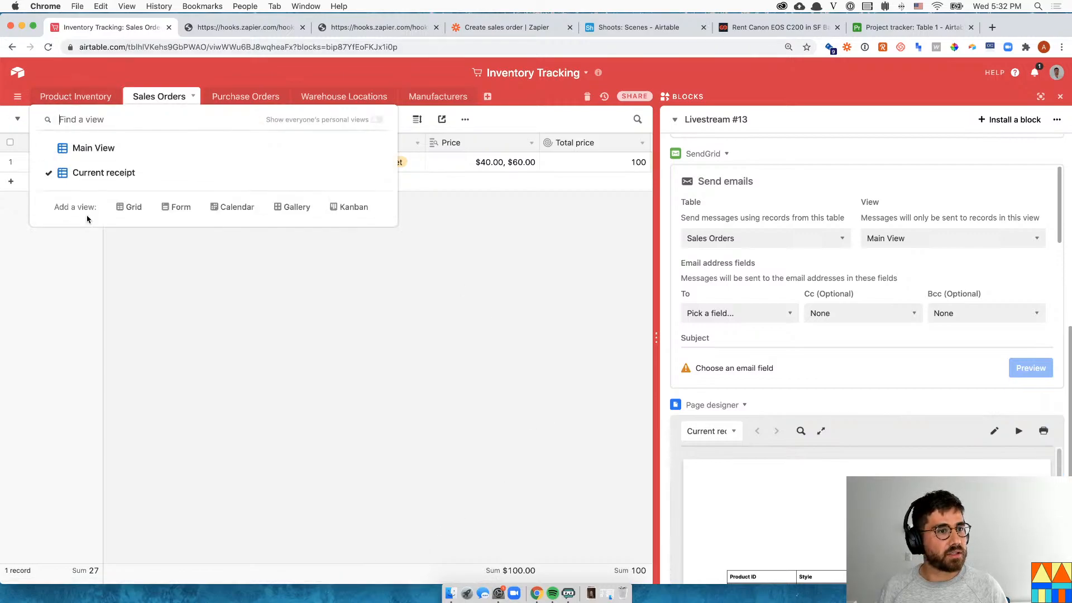
click(100, 148)
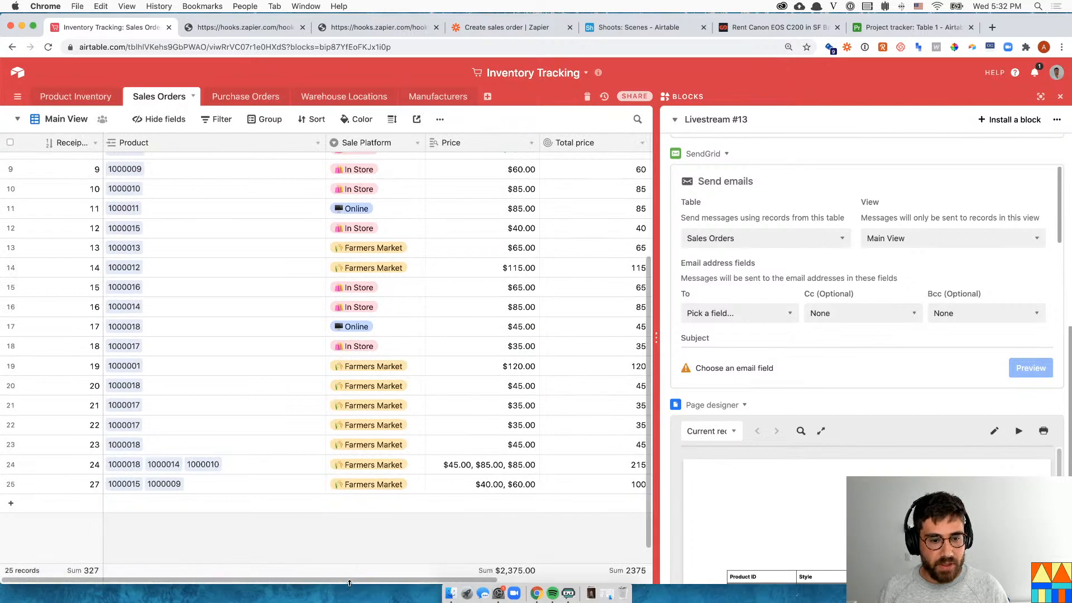
scroll(534, 557, right, 5)
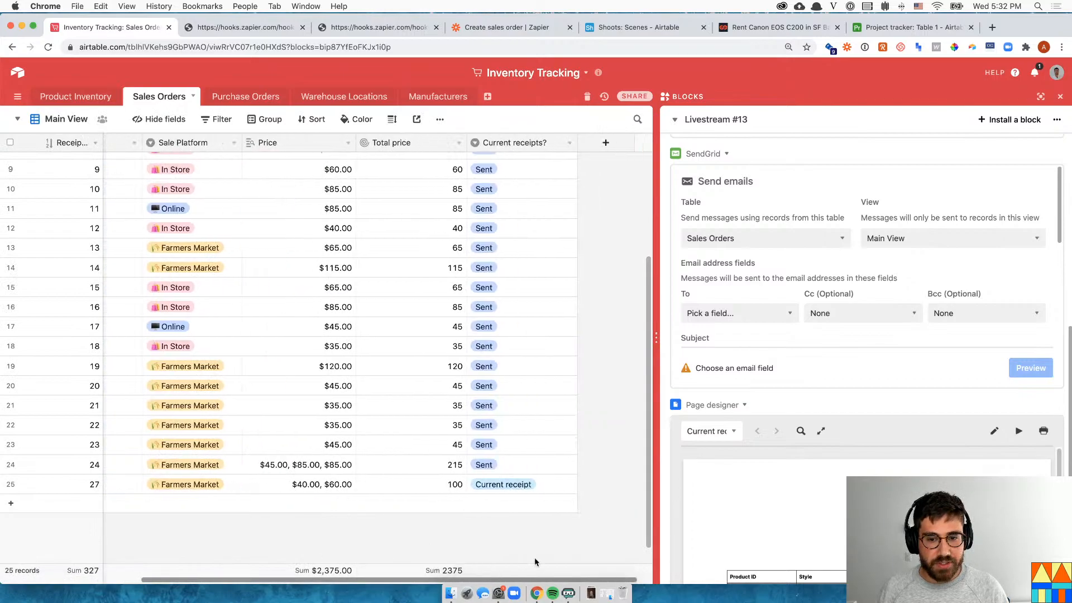
click(585, 144)
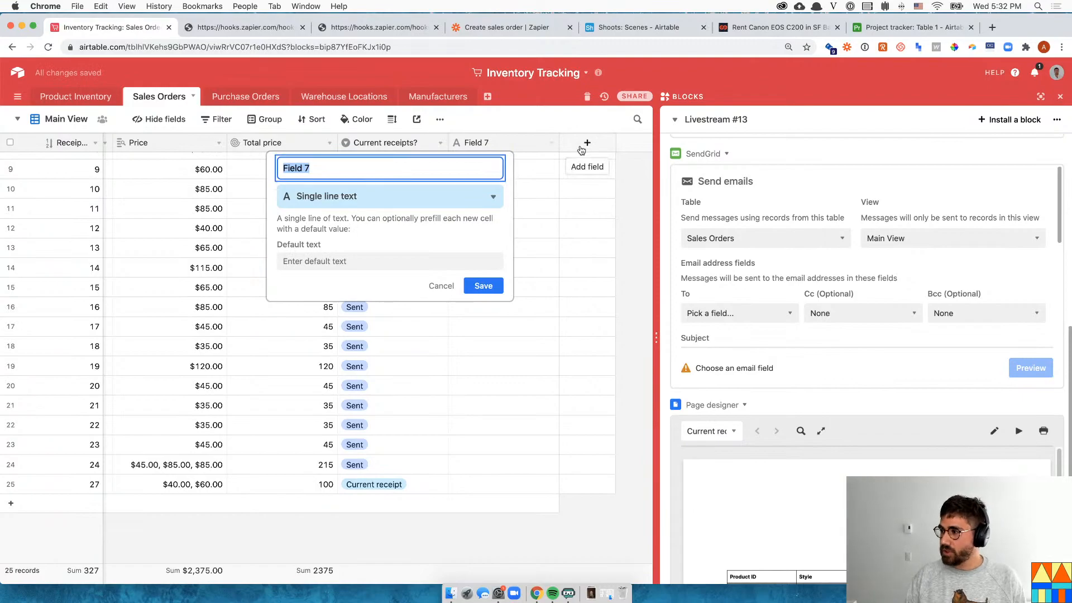
text(Go to receipt)
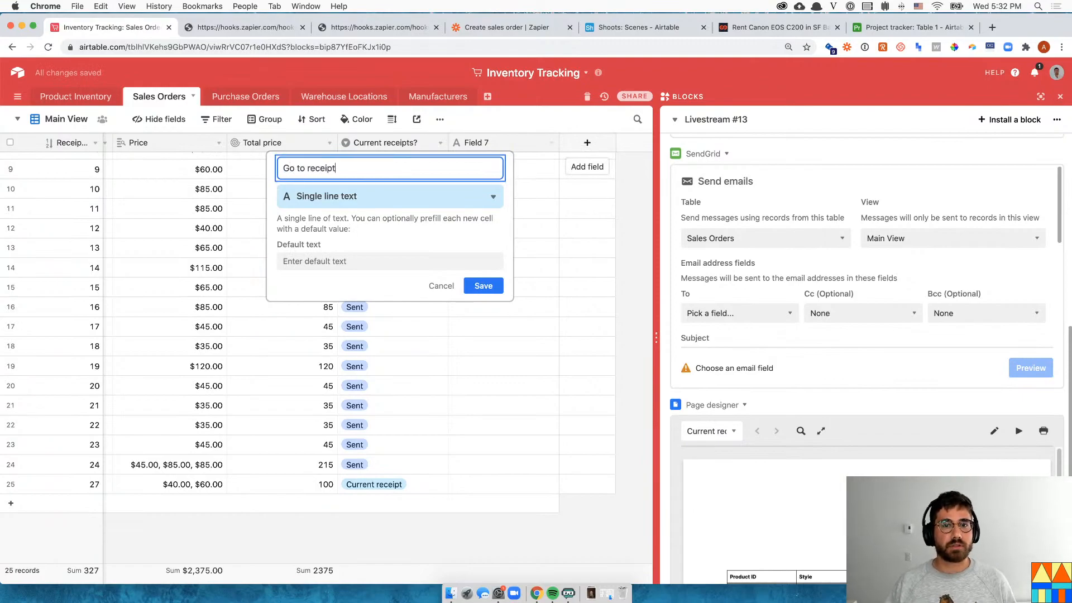
click(354, 197)
text(But)
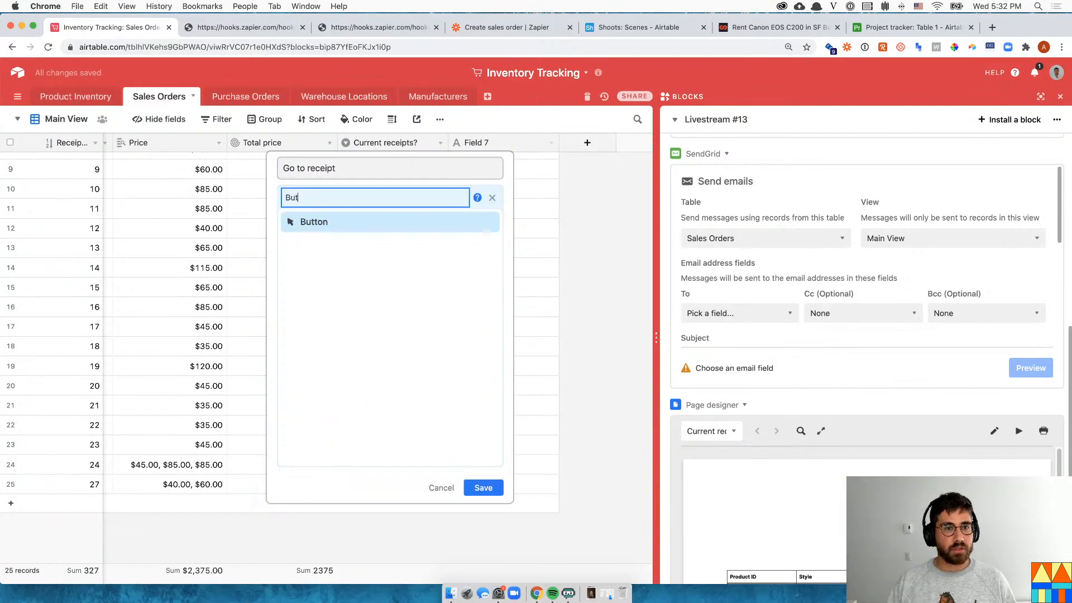
click(329, 222)
Label the button "Go to receipt" and give it the Light red style
click(360, 256)
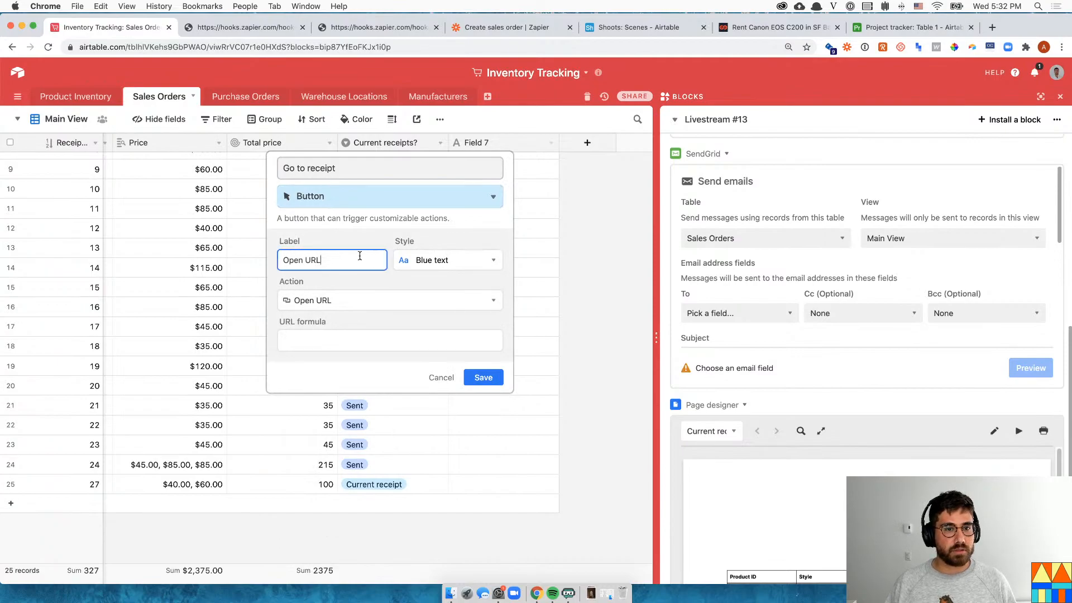
key(super+a)
text(G)
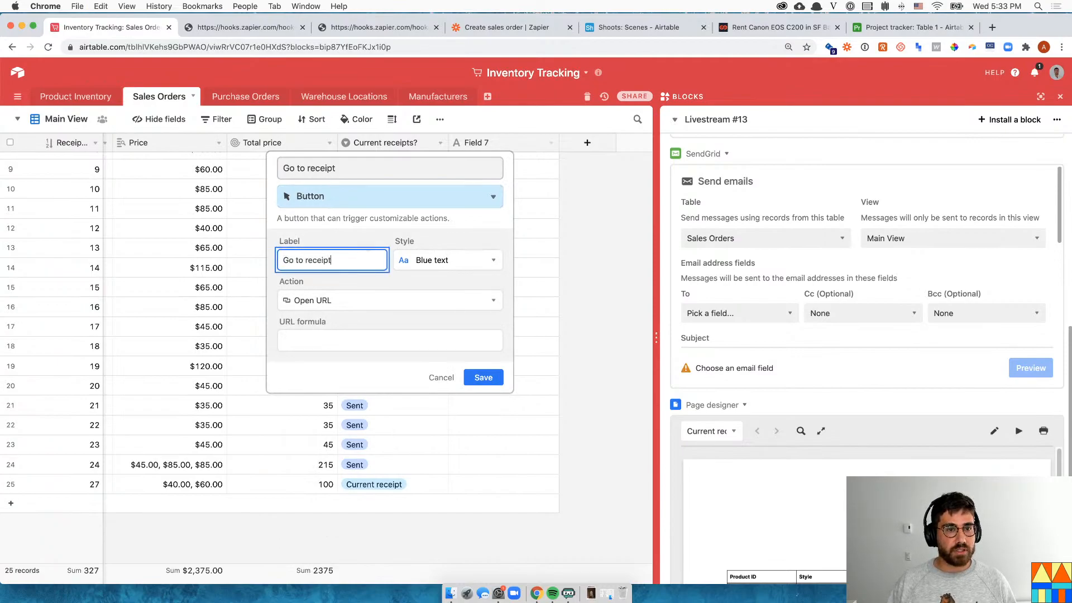
click(421, 265)
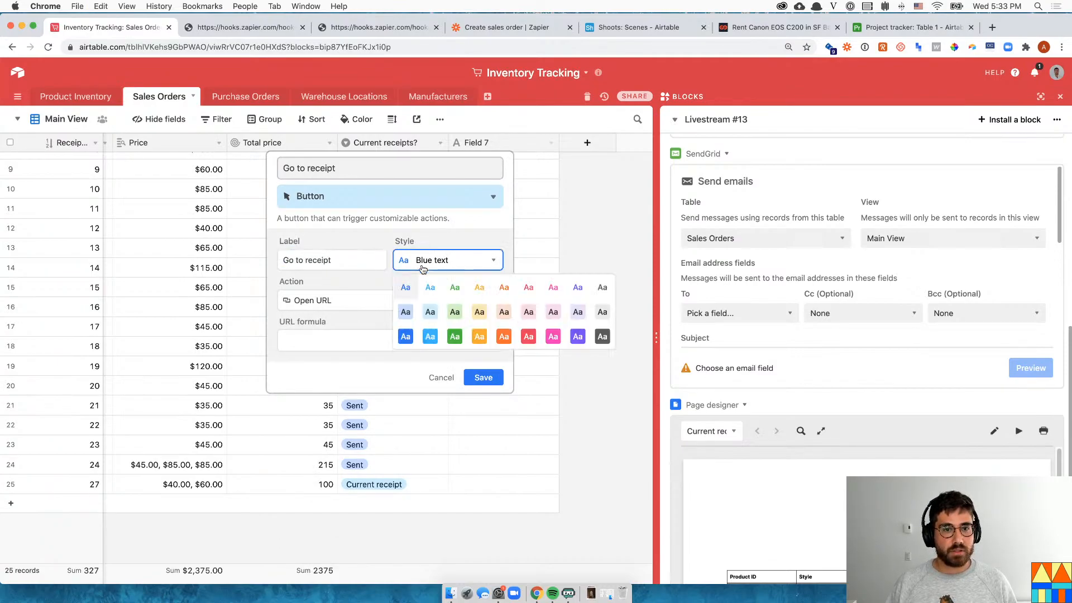
click(525, 314)
Make the button open the record in the Page designer block of the Livestream #13 dashboard, and save the field
click(368, 297)
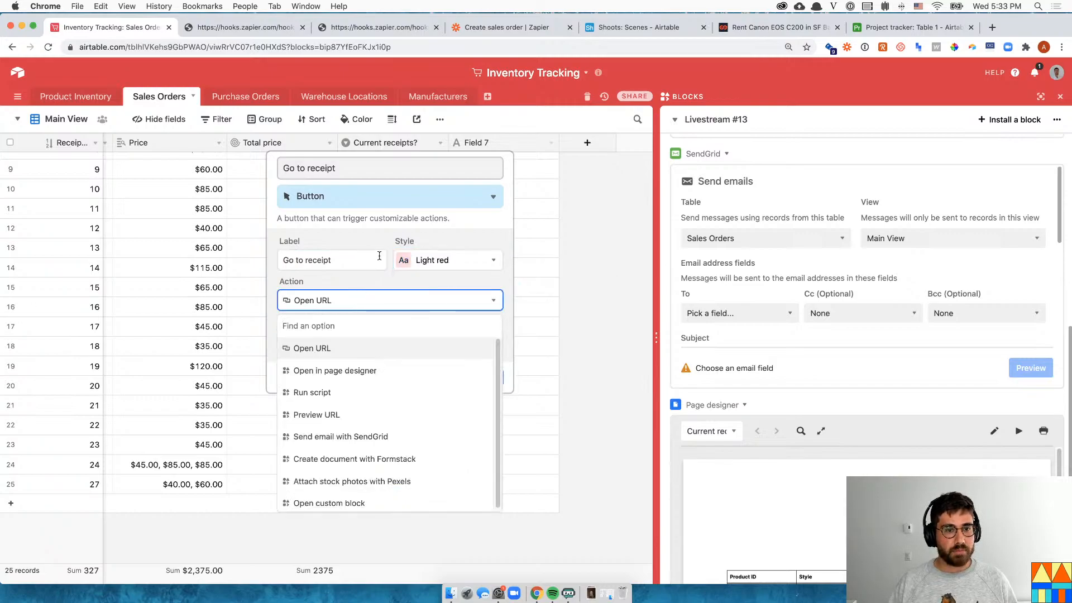
text(page)
click(334, 355)
click(341, 341)
click(339, 412)
click(445, 341)
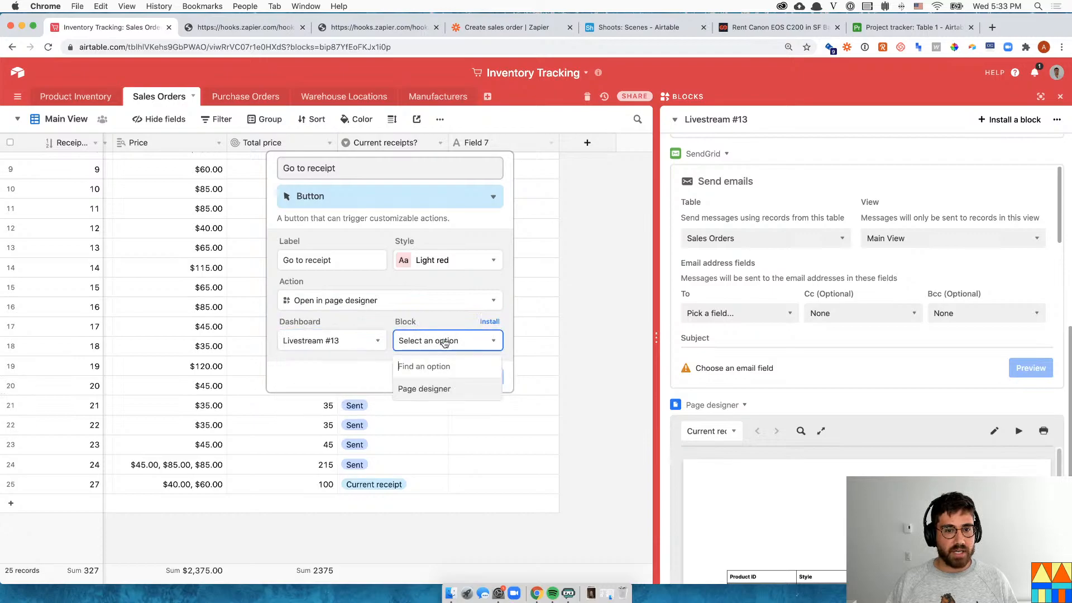
click(444, 390)
click(484, 377)
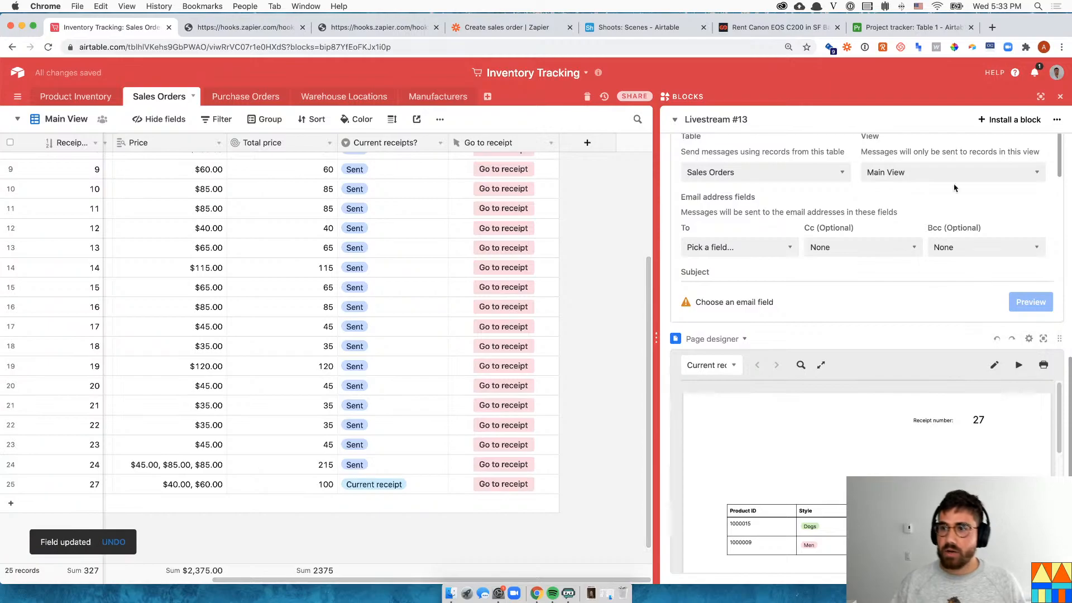
Hide the blocks and test the "Go to receipt" button on receipt 27, closing the opened receipt when done
click(1059, 97)
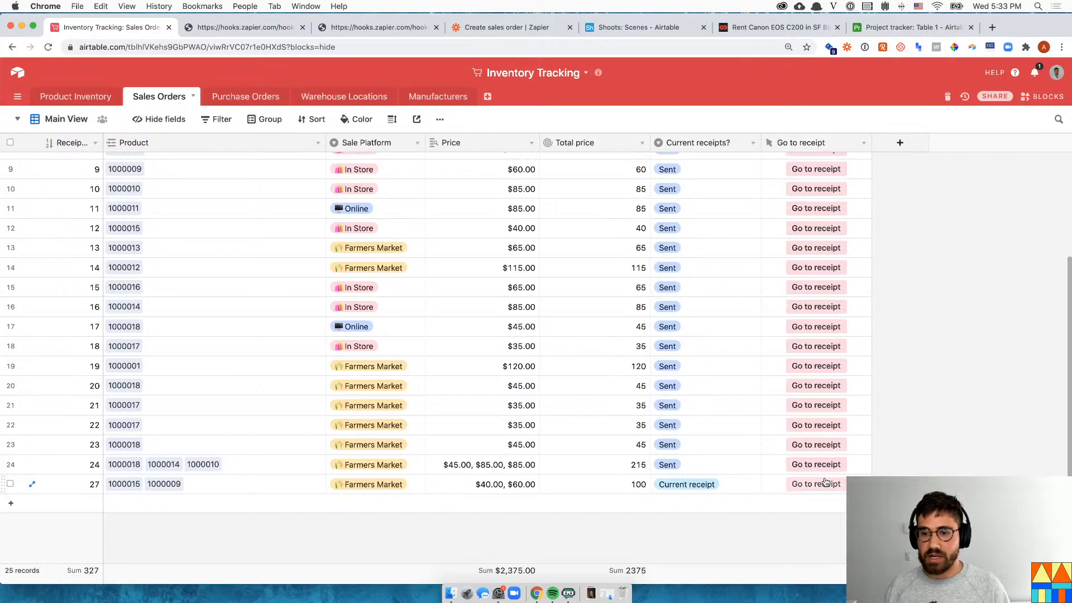
click(816, 485)
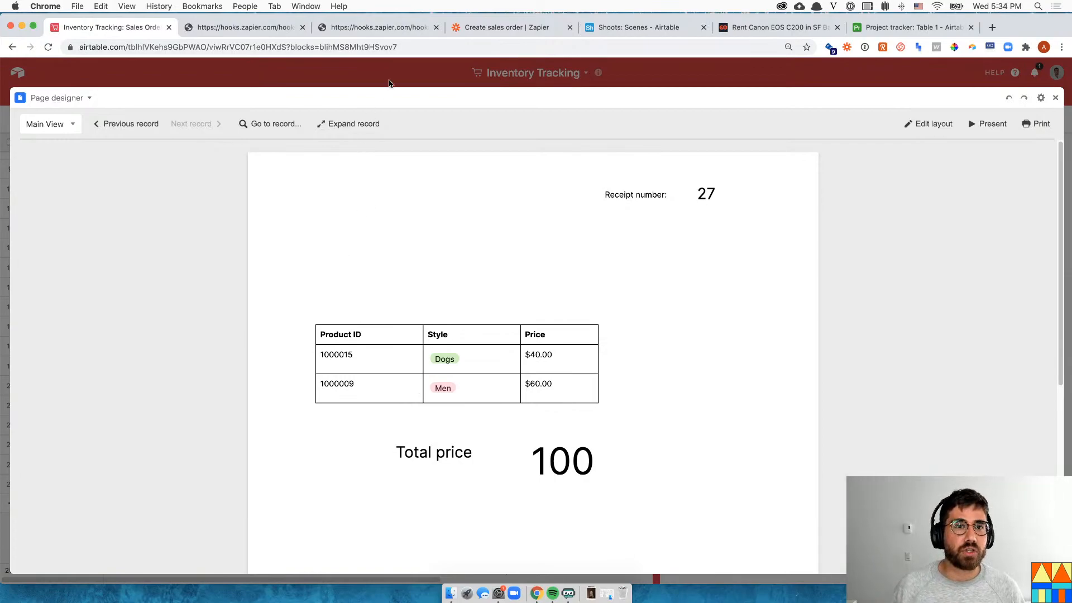
key(Escape)
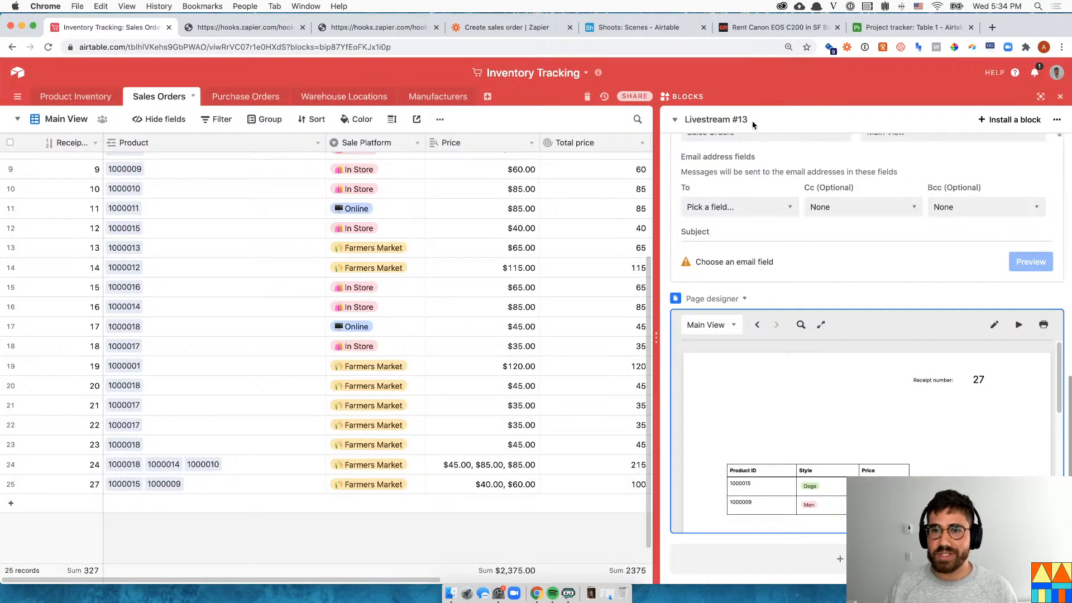
Check off "Create a receipt with Page designer" in the Description block's checklist
scroll(800, 172, up, 3)
scroll(800, 172, up, 5)
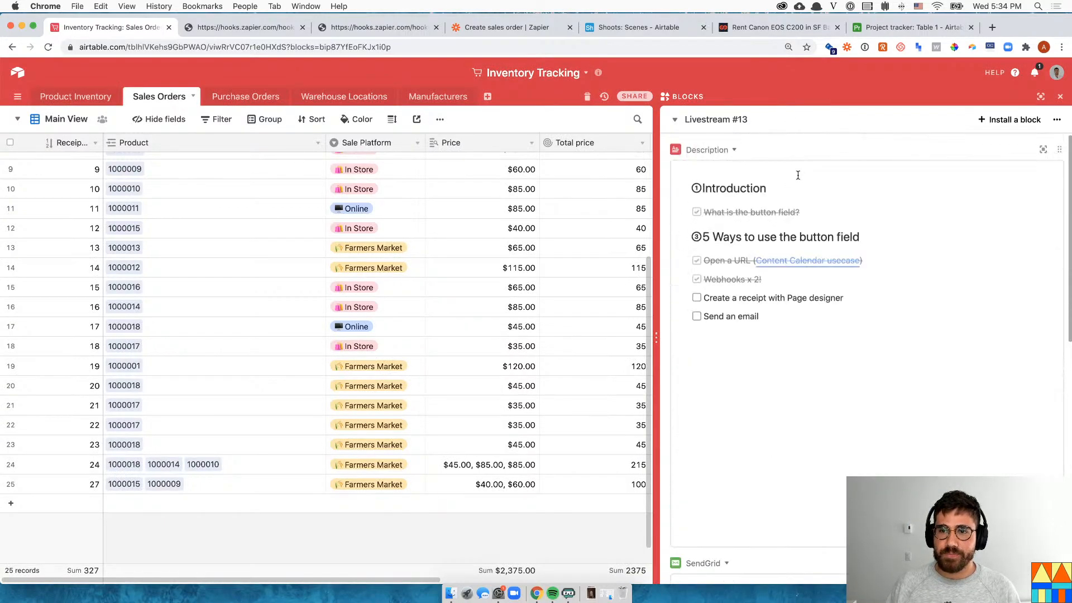
click(697, 300)
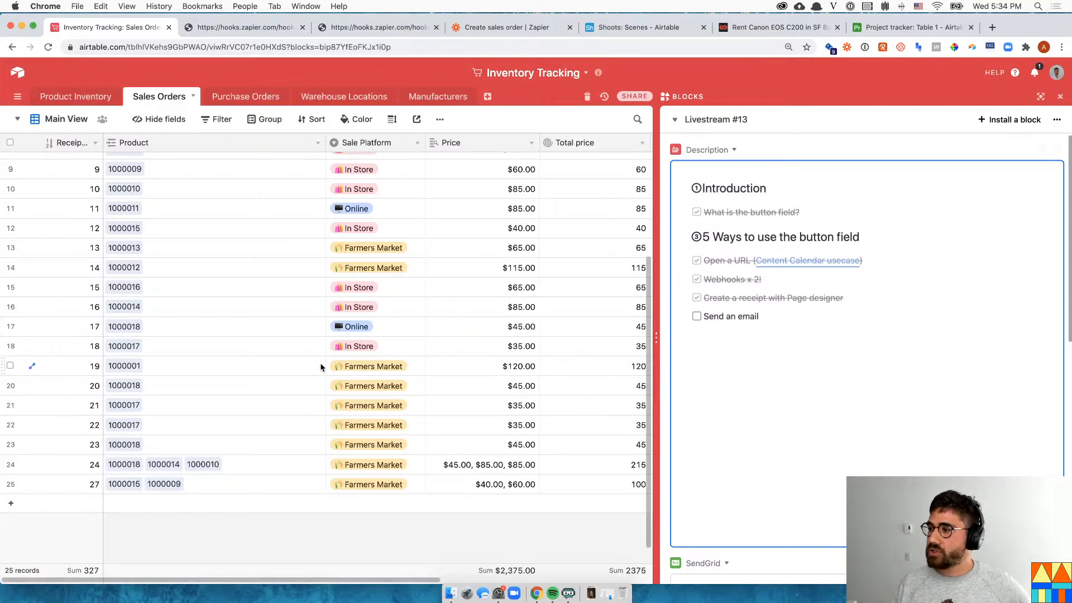
click(792, 306)
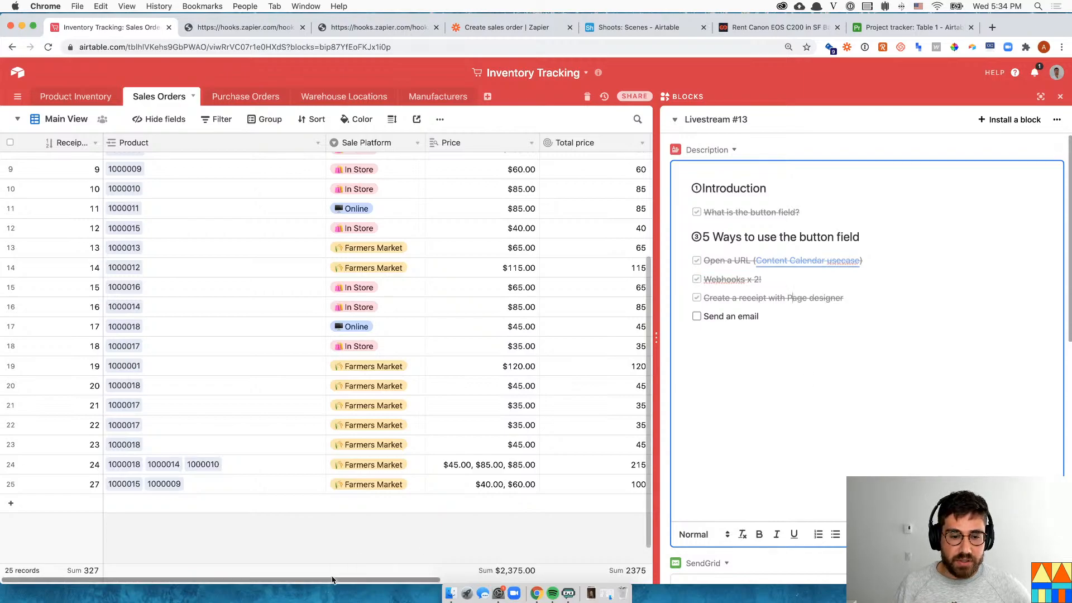
drag(379, 580, 442, 576)
scroll(442, 576, right, 5)
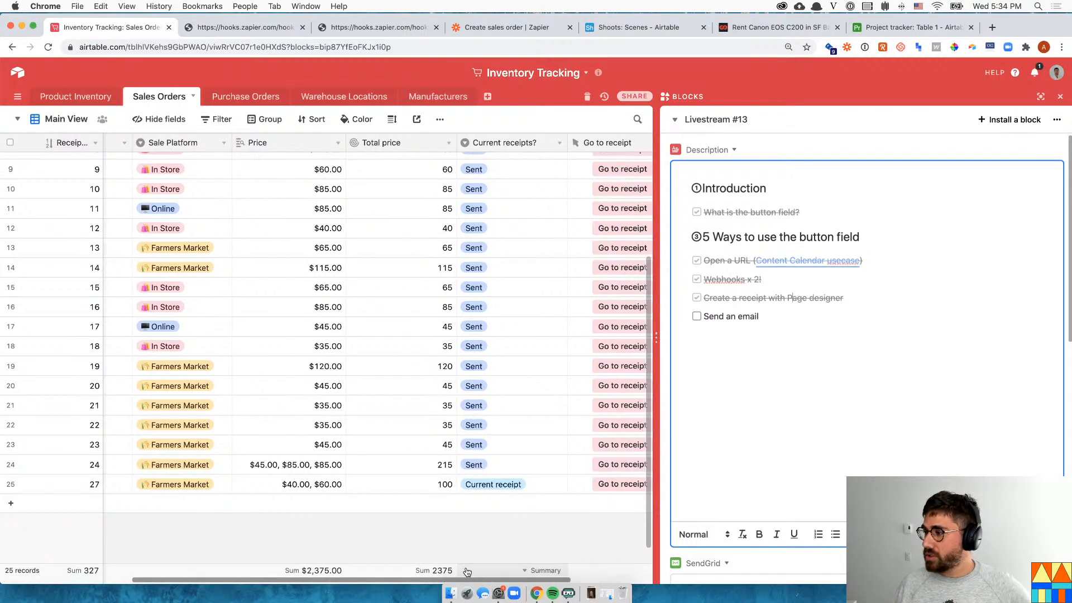
scroll(497, 575, right, 2)
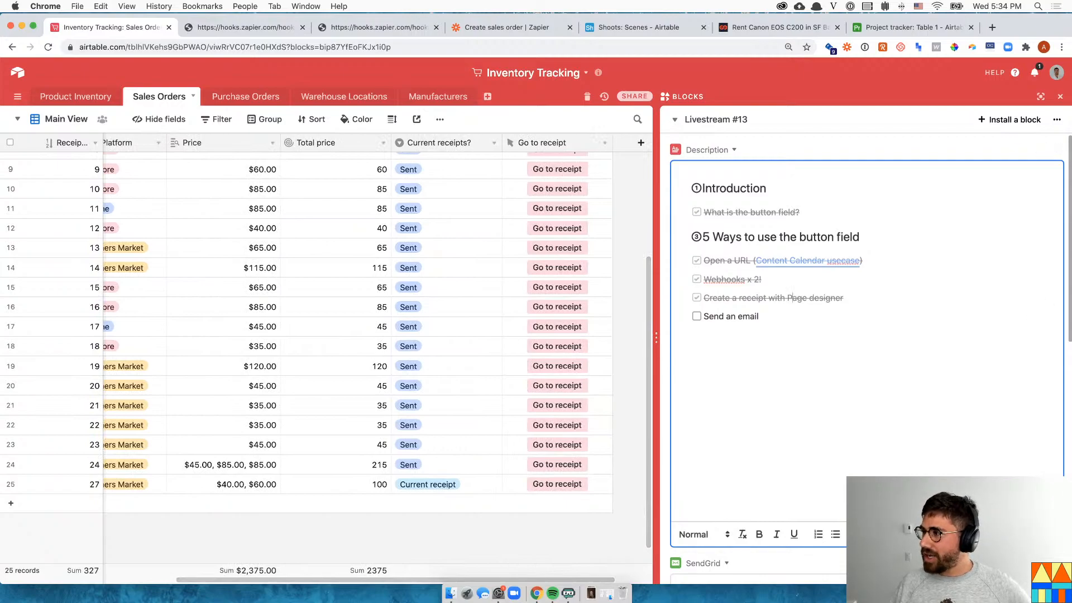
click(768, 316)
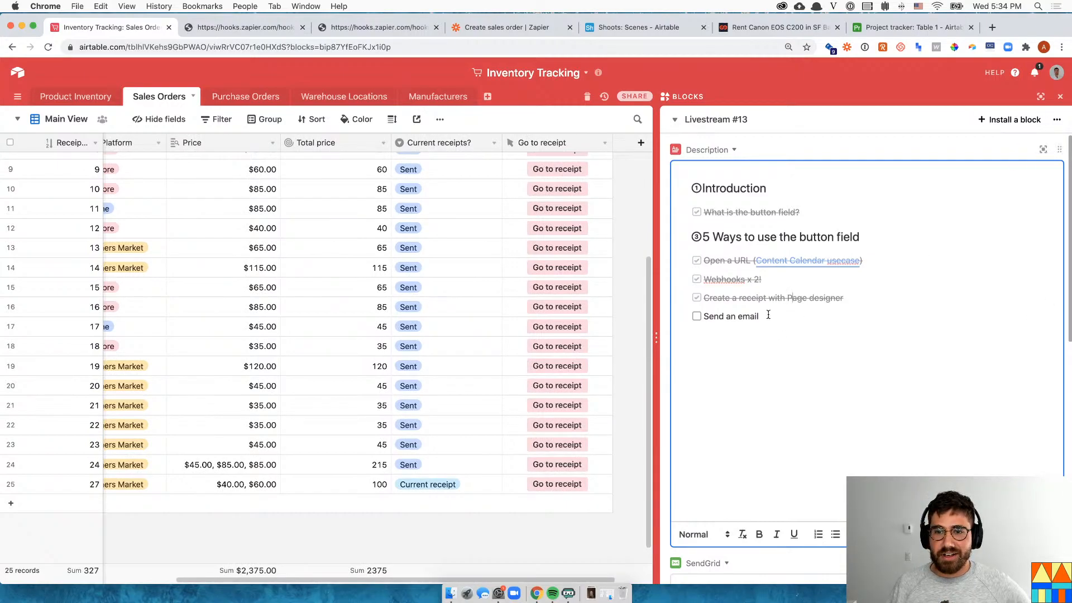
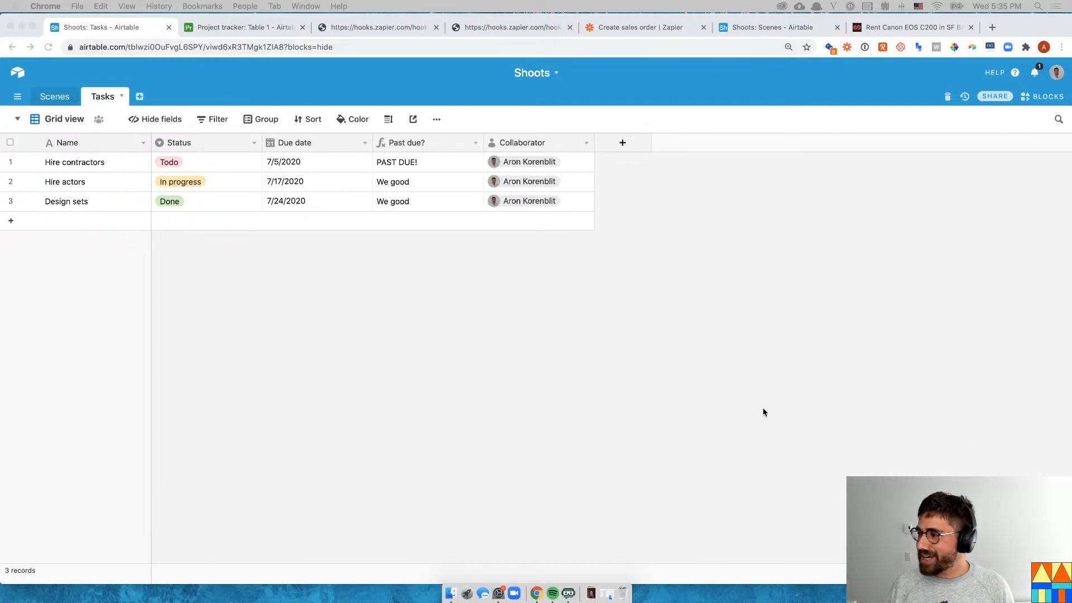
Review the names, statuses and due dates of the records in the Tasks table
click(335, 299)
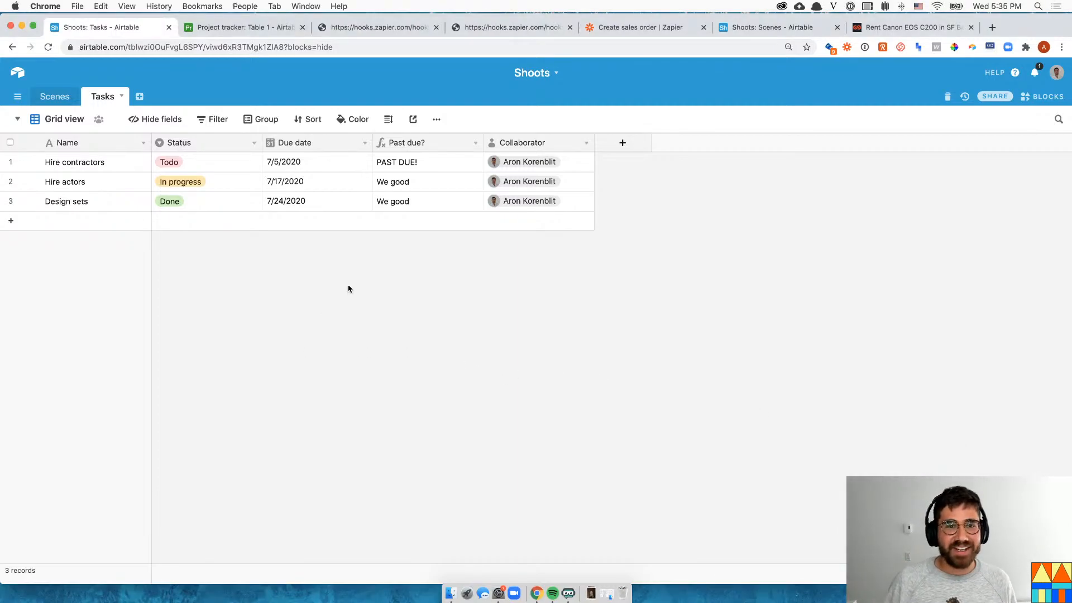
click(346, 201)
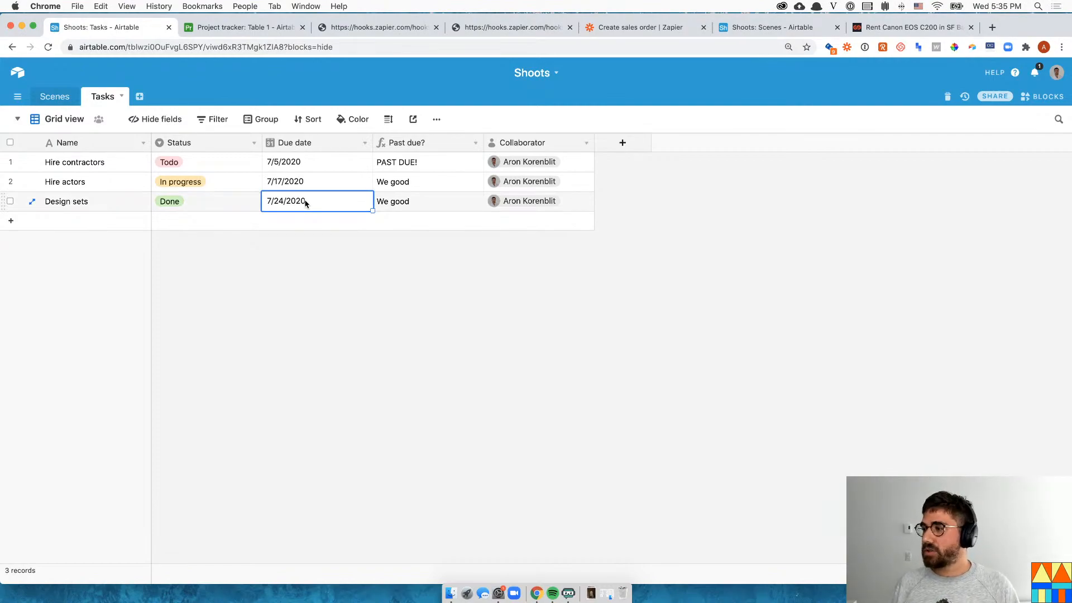
drag(135, 168, 132, 196)
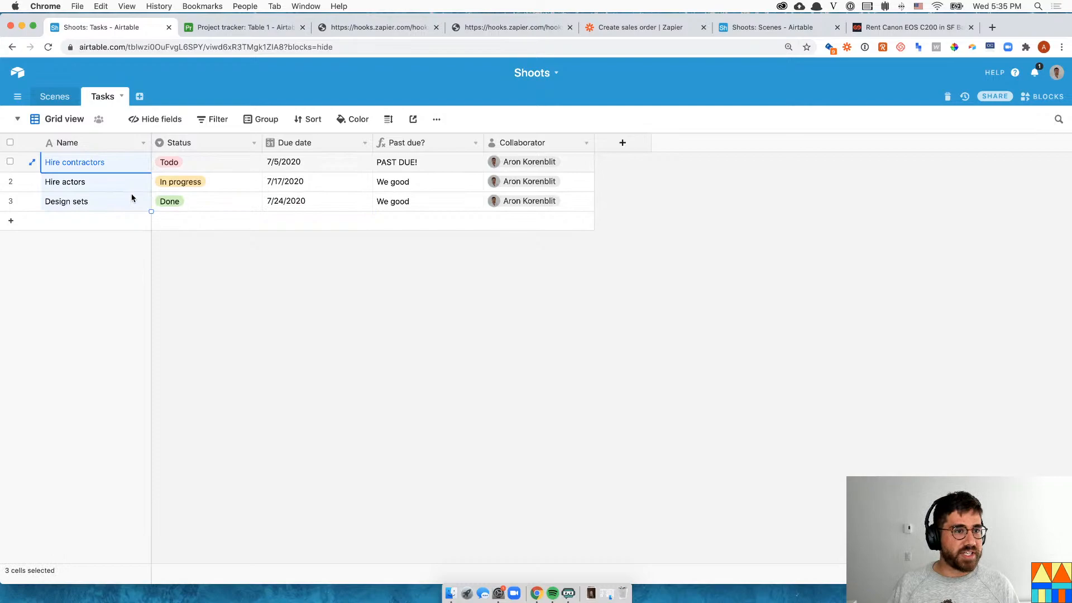
click(229, 291)
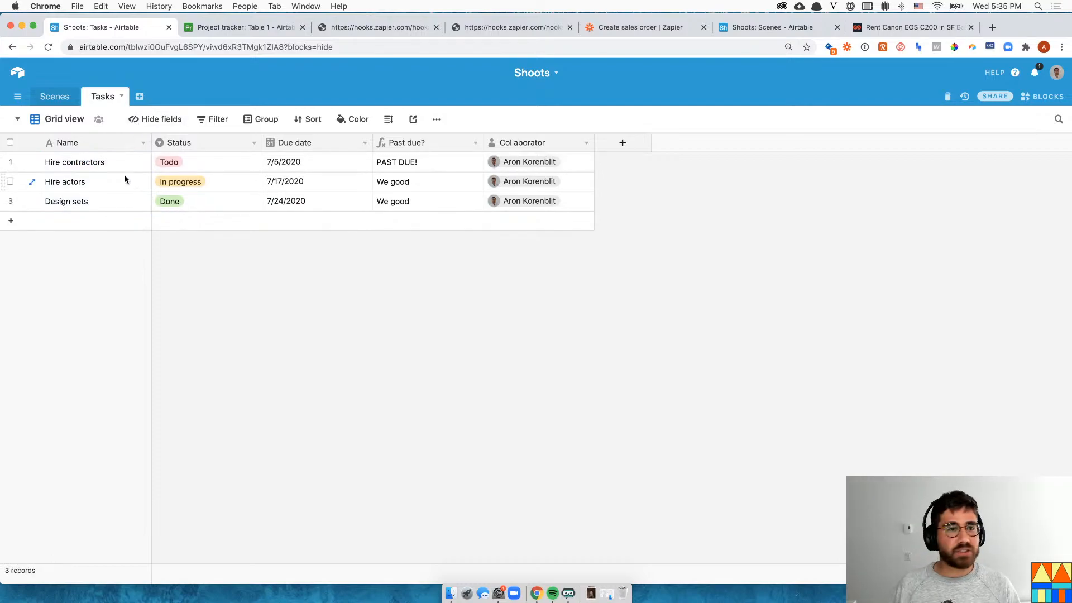
click(201, 167)
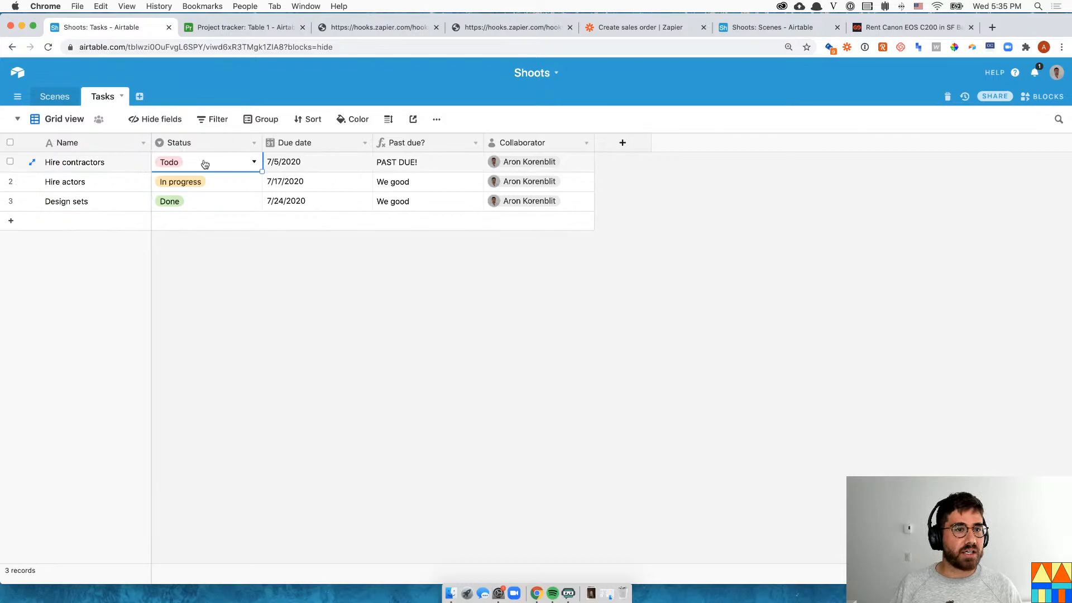
click(321, 165)
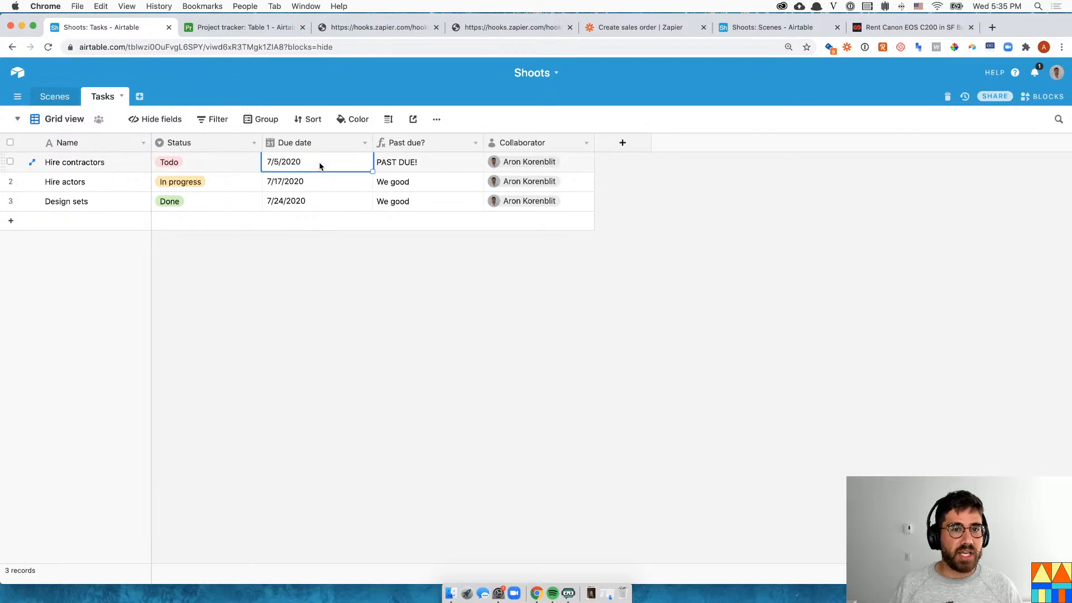
Examine the formula of the Past due? field, including its due date comparison and its two result texts
click(474, 145)
click(442, 164)
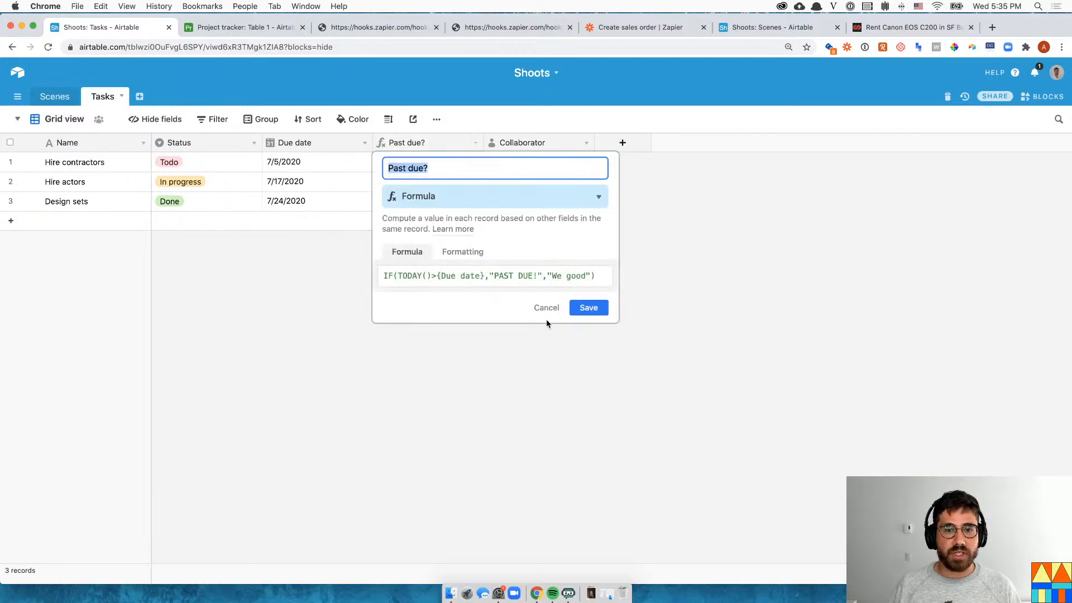
click(560, 276)
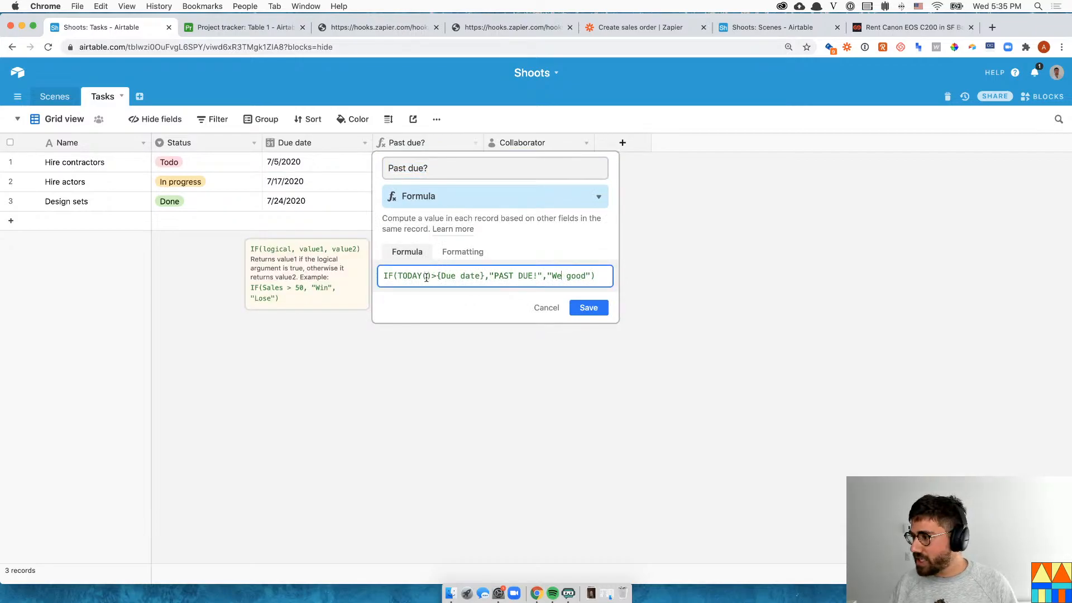
drag(494, 277, 534, 274)
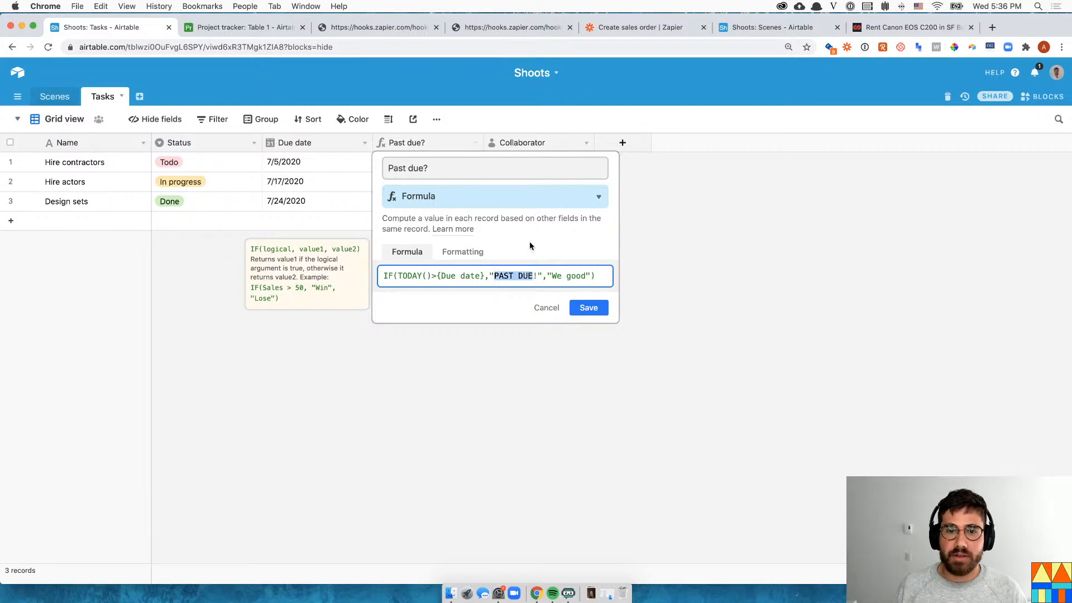
drag(546, 276, 593, 275)
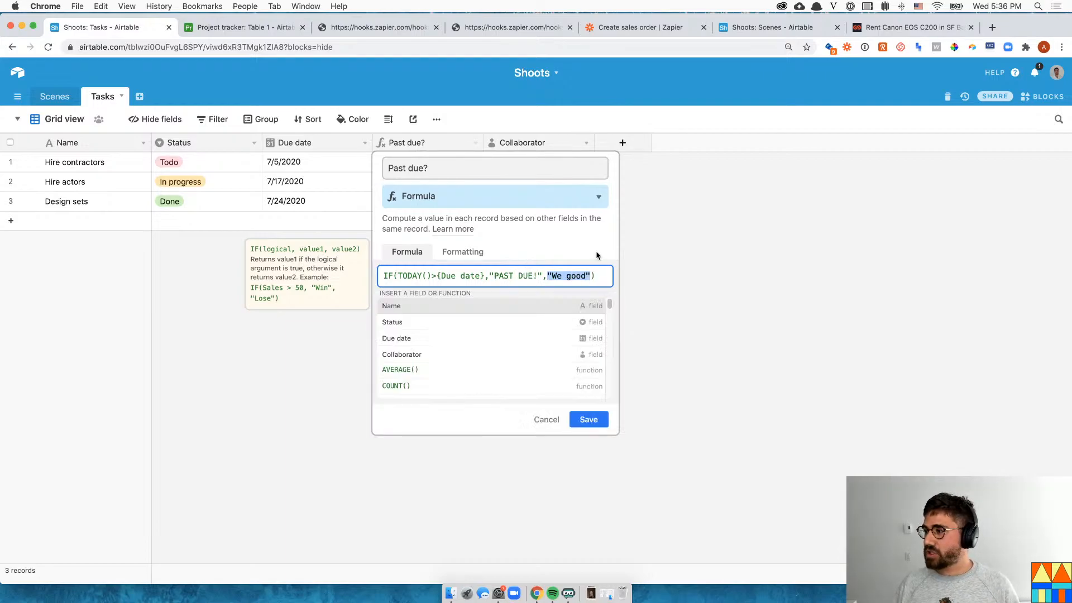
click(682, 268)
Compare the Past due? results of the Hire contractors and Hire actors tasks
click(419, 167)
click(428, 188)
click(604, 203)
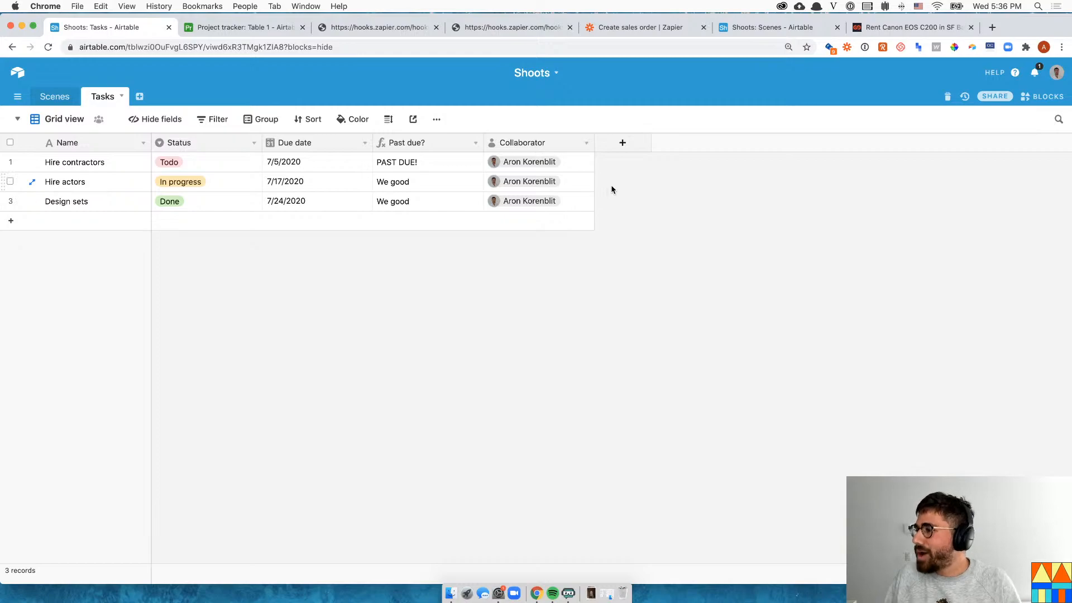
click(455, 166)
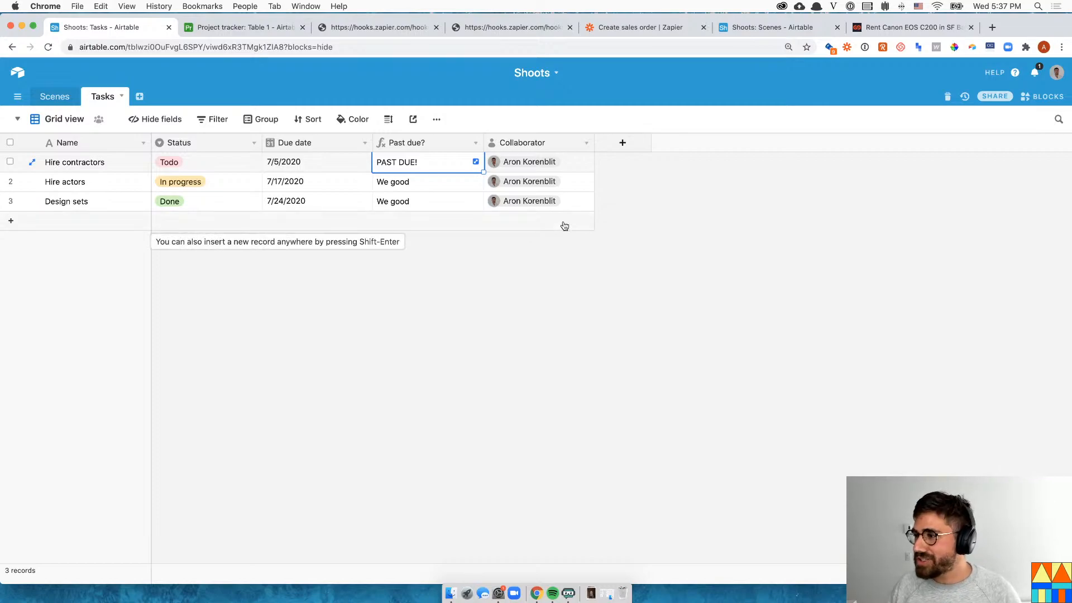
click(624, 198)
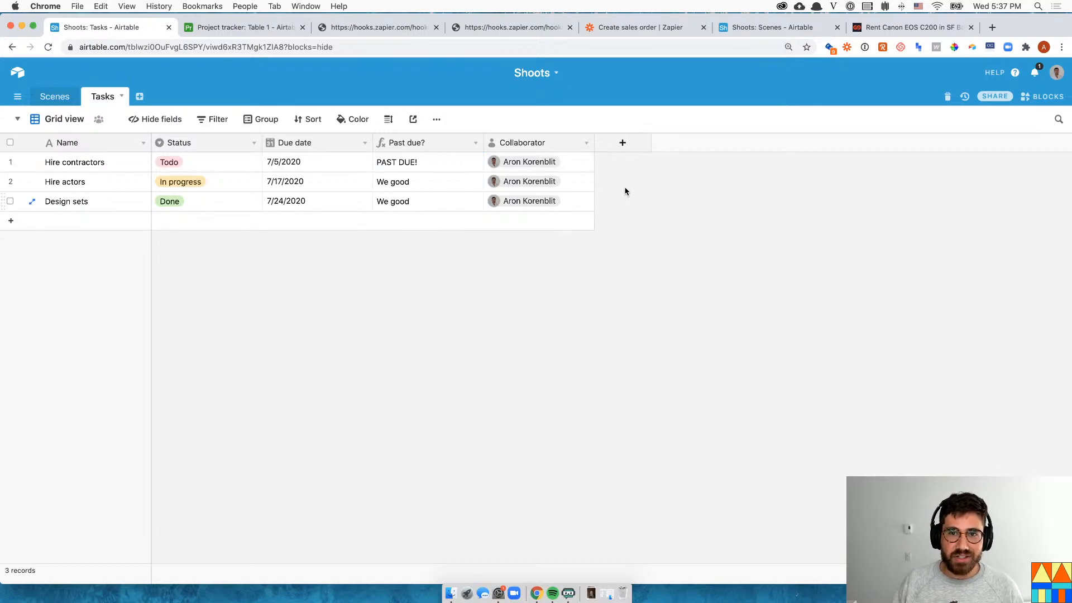
Add a field named "Send reminder email" to the Tasks table and make it a Button field
click(628, 154)
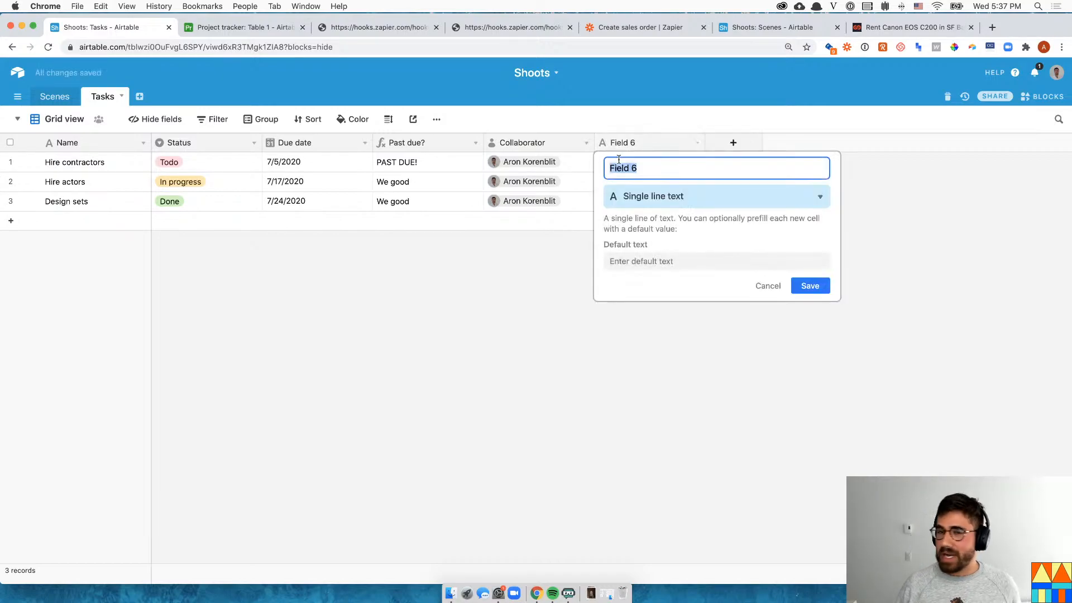
text(Send reminder email)
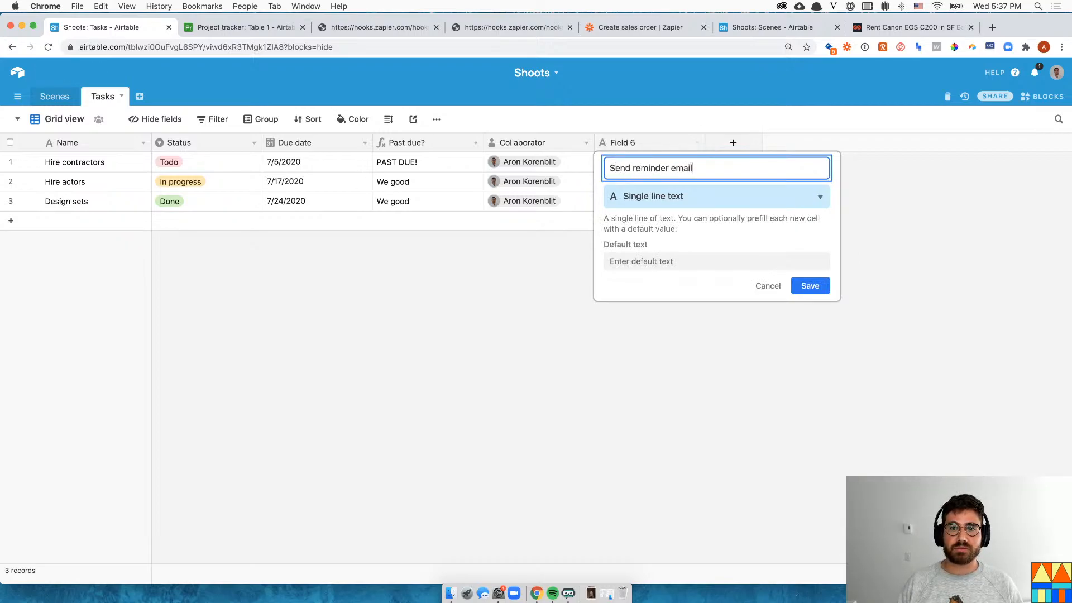
click(678, 194)
text(button)
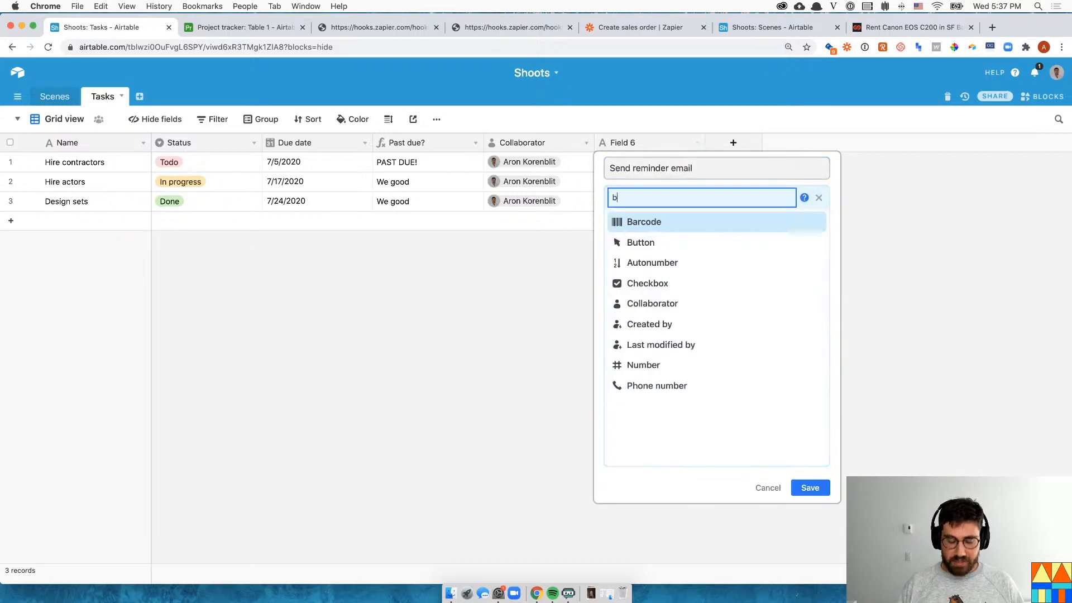
key(Return)
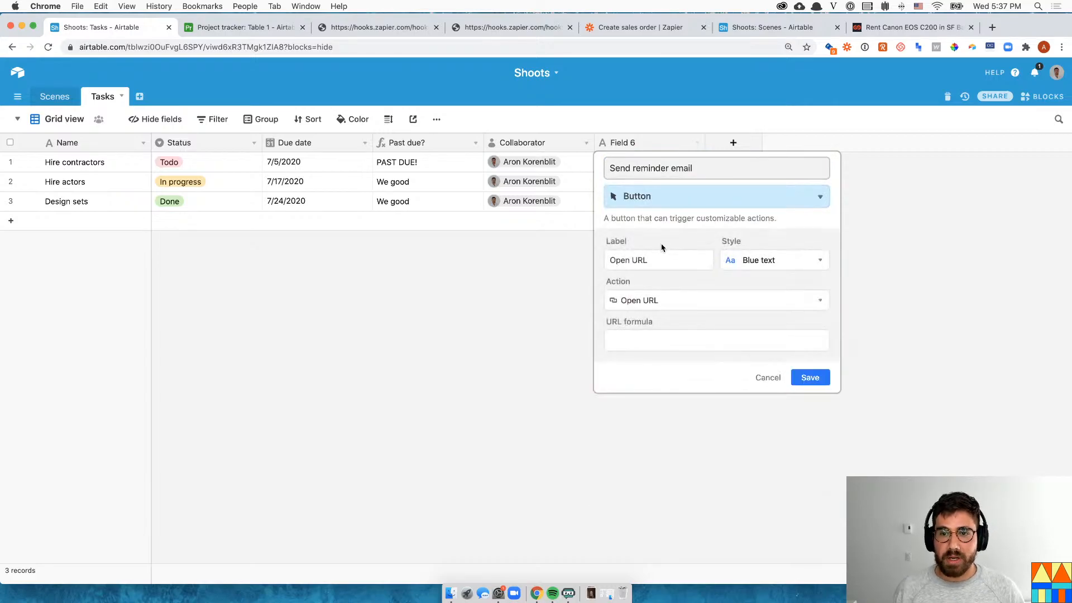
Label the button "Send a reminder" and give it the Solid red style
triple_click(664, 257)
text(Send a reminder)
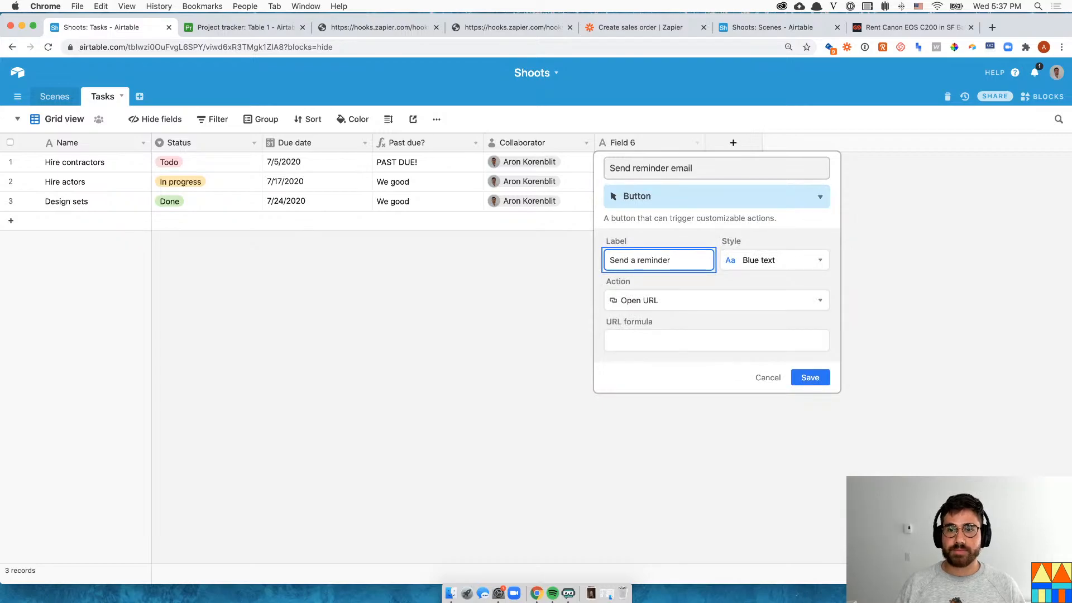
click(758, 262)
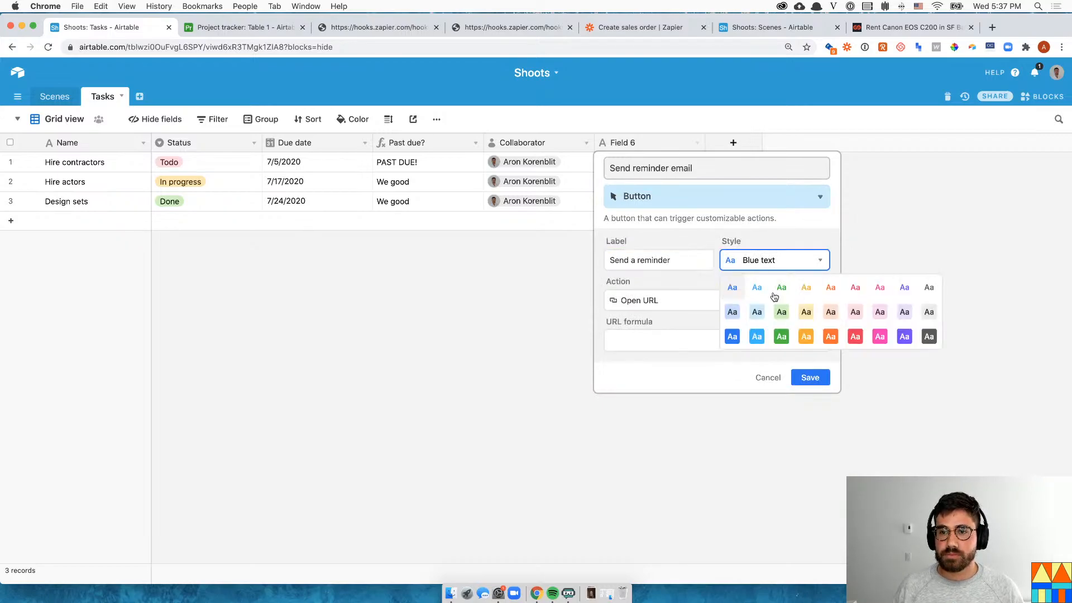
click(847, 314)
click(792, 272)
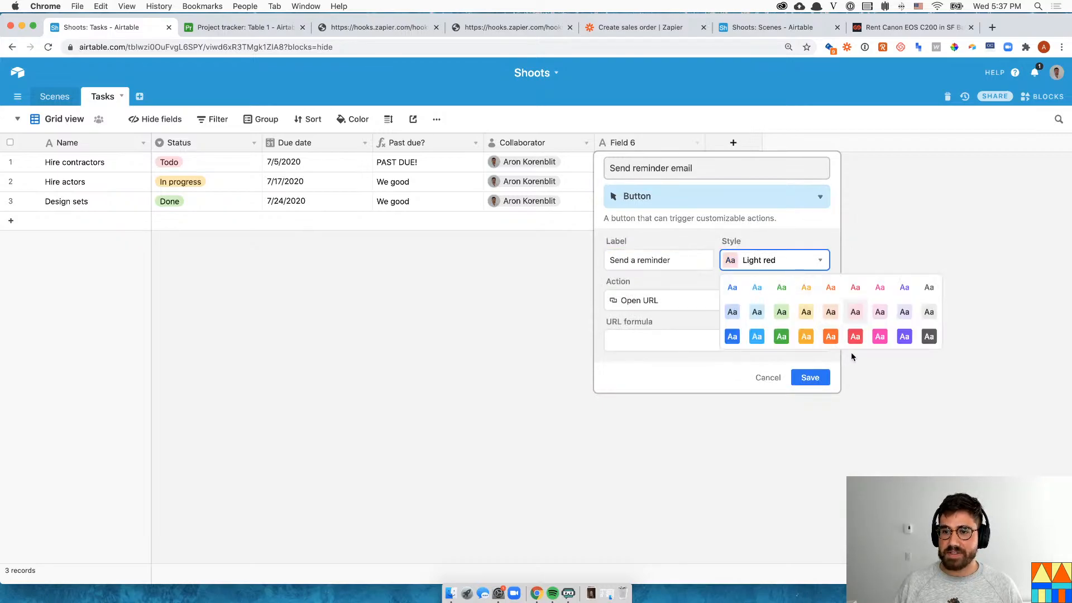
click(854, 337)
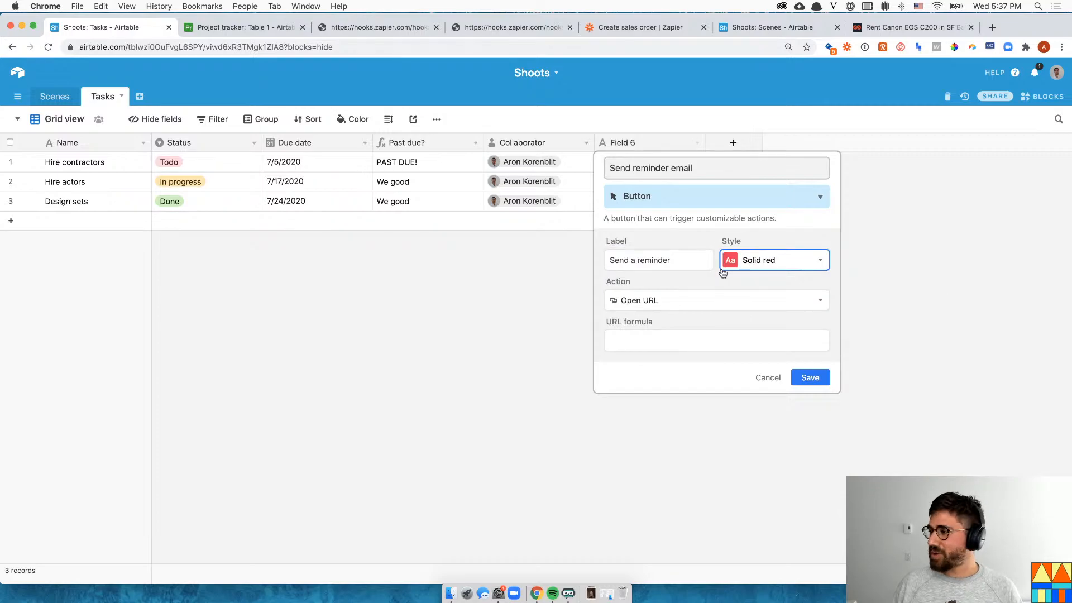
Set the button's action to Send email with SendGrid using the SendGrid block on Dashboard 1, and save the field
click(651, 301)
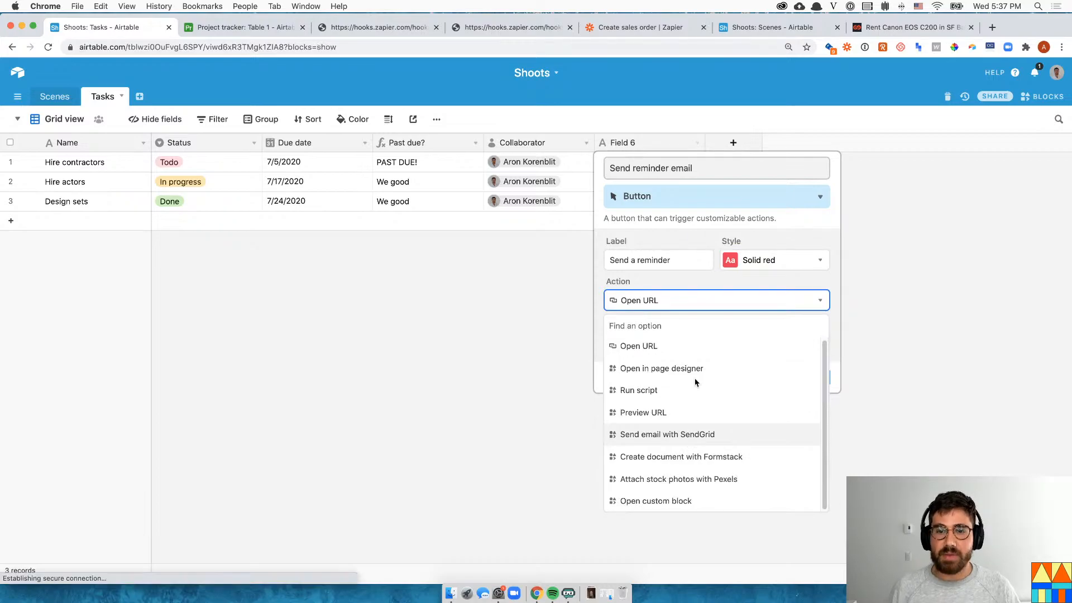
click(695, 434)
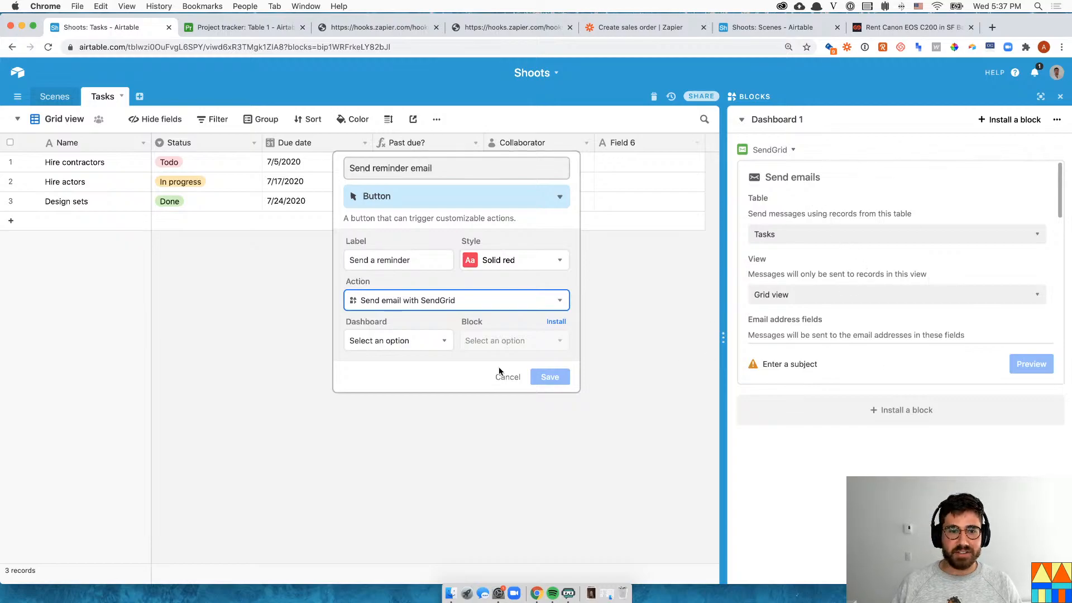
click(434, 342)
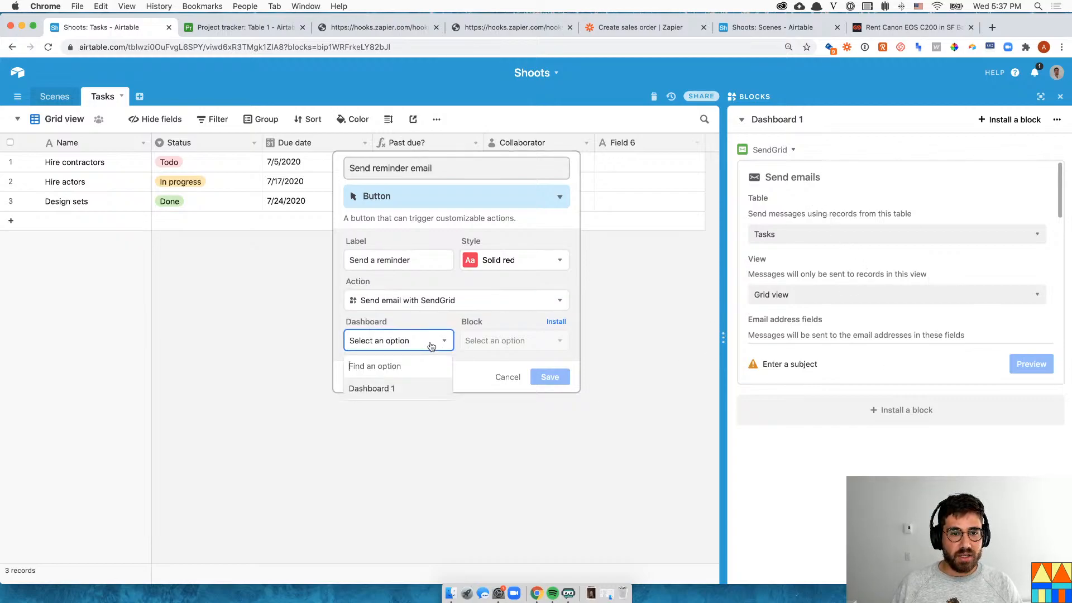
click(408, 396)
click(510, 340)
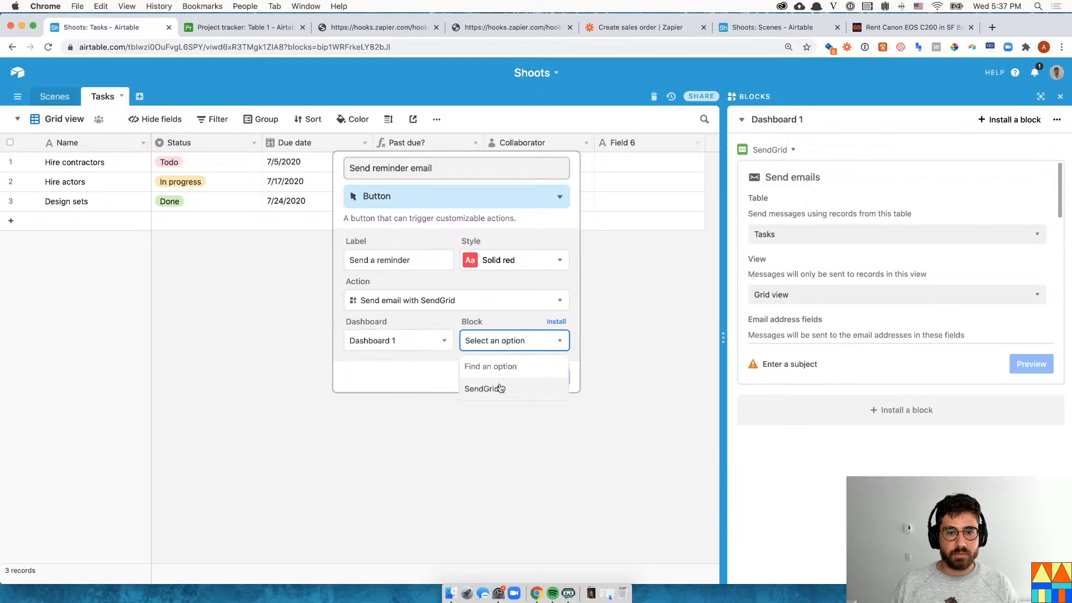
click(492, 388)
click(548, 377)
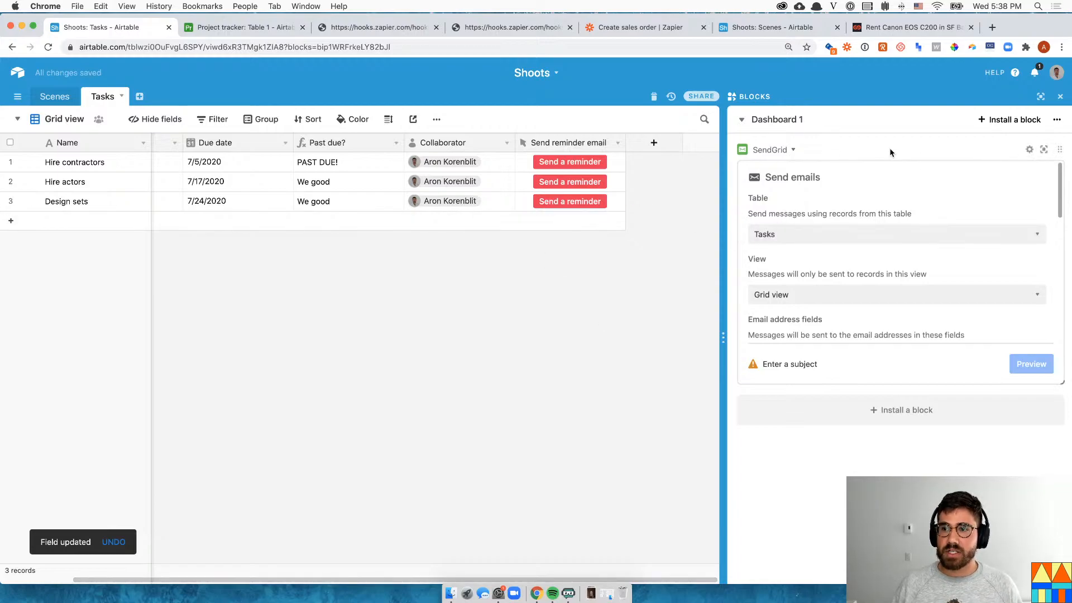
Expand the SendGrid block and set the email subject to "Your task is late"
click(1043, 149)
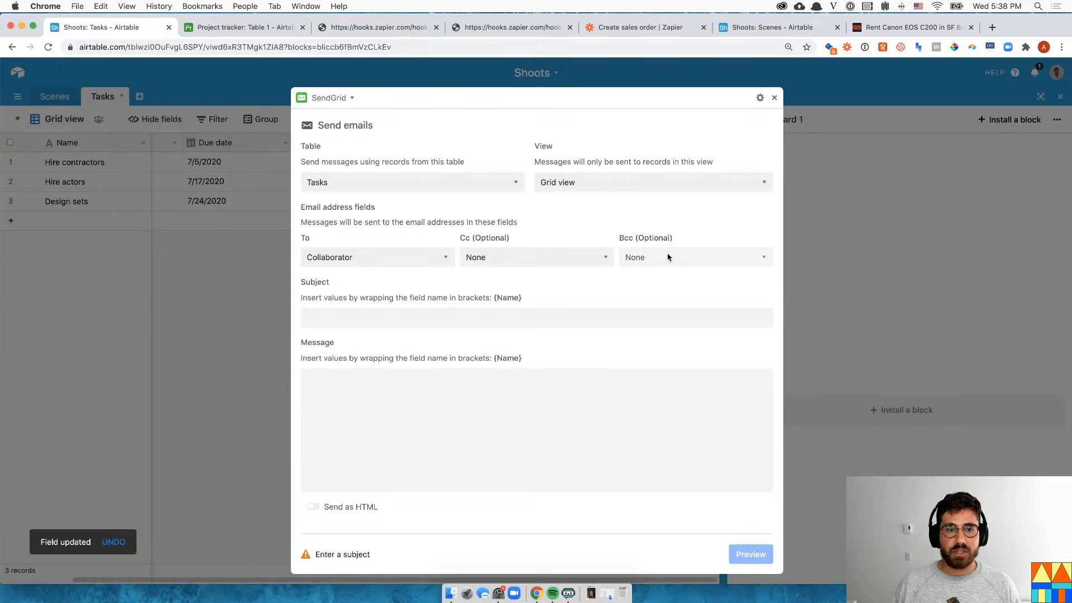
click(374, 321)
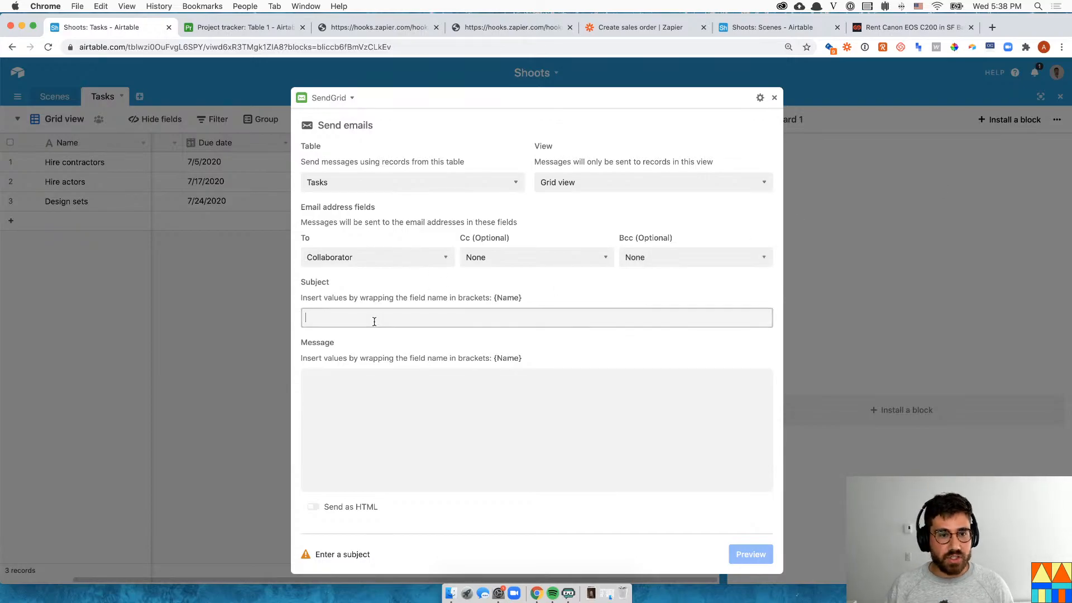
text(Your task is late)
Start the email message with "Hello!" and, on a new line, "Your task was due on {Due date}"
click(402, 395)
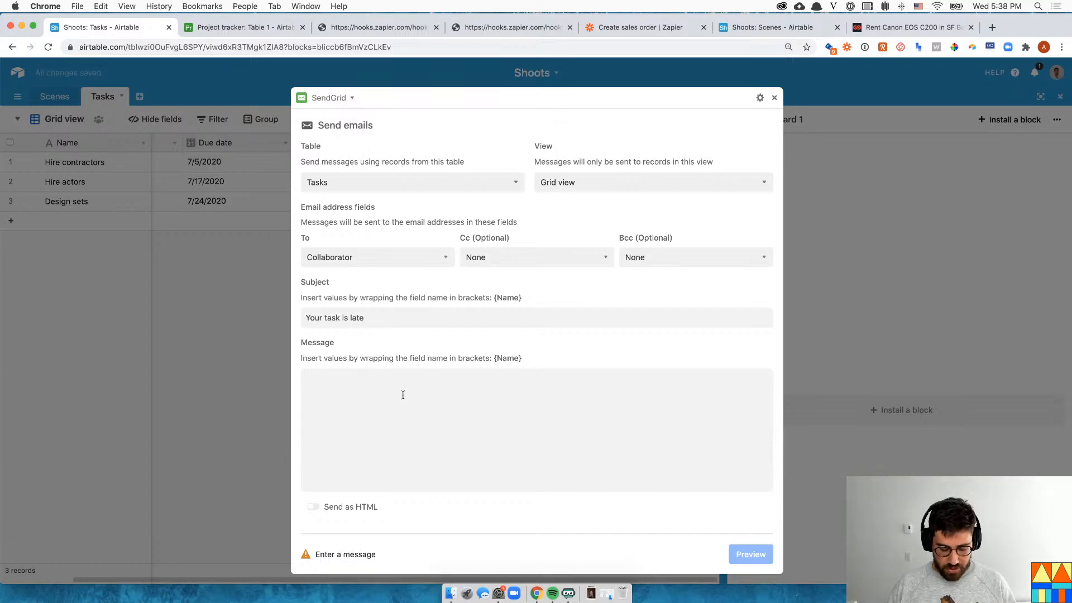
text(Hello!)
key(Return)
text(You ta)
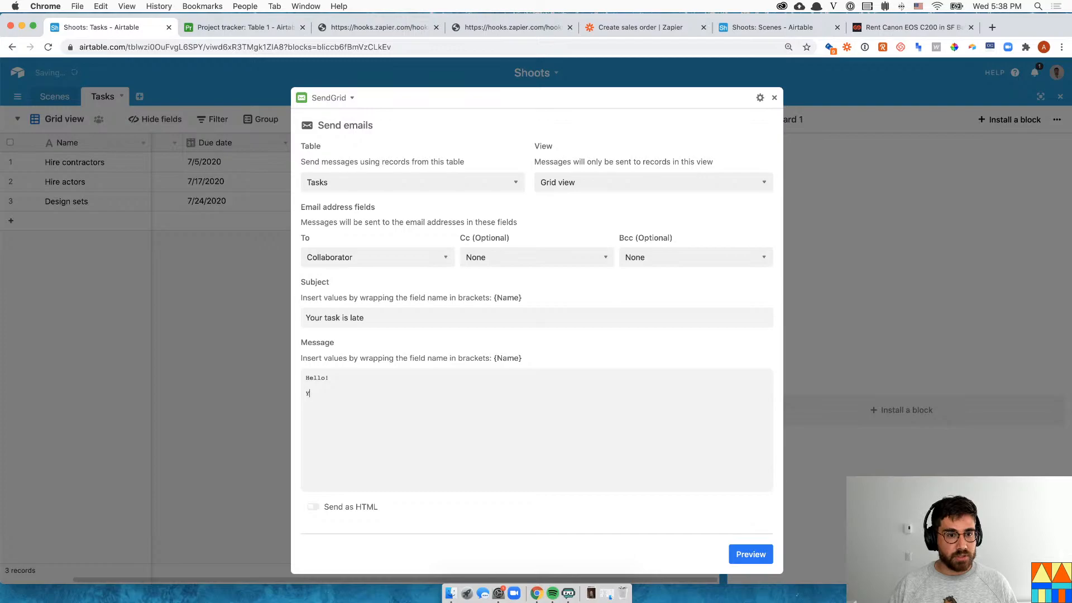
key(BackSpace)
key(BackSpace)
key(BackSpace)
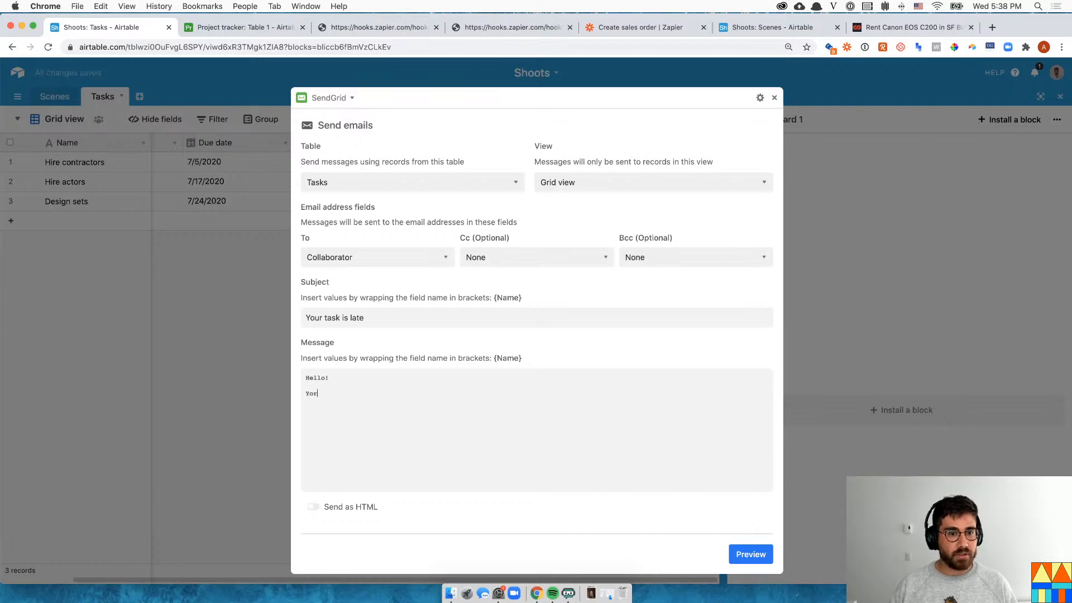
text(r task was due )
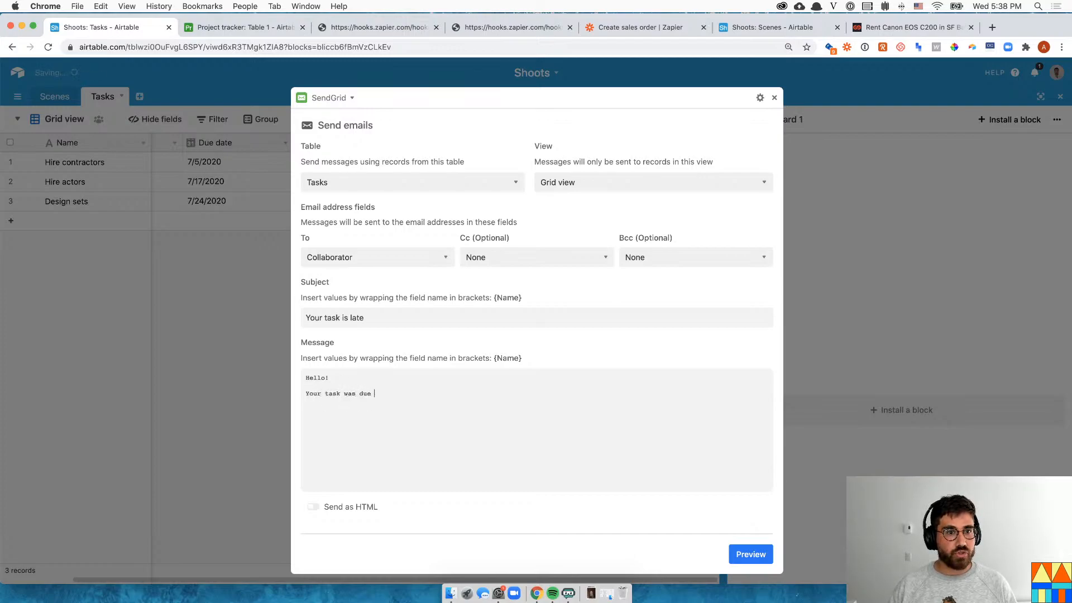
text(on {Due d)
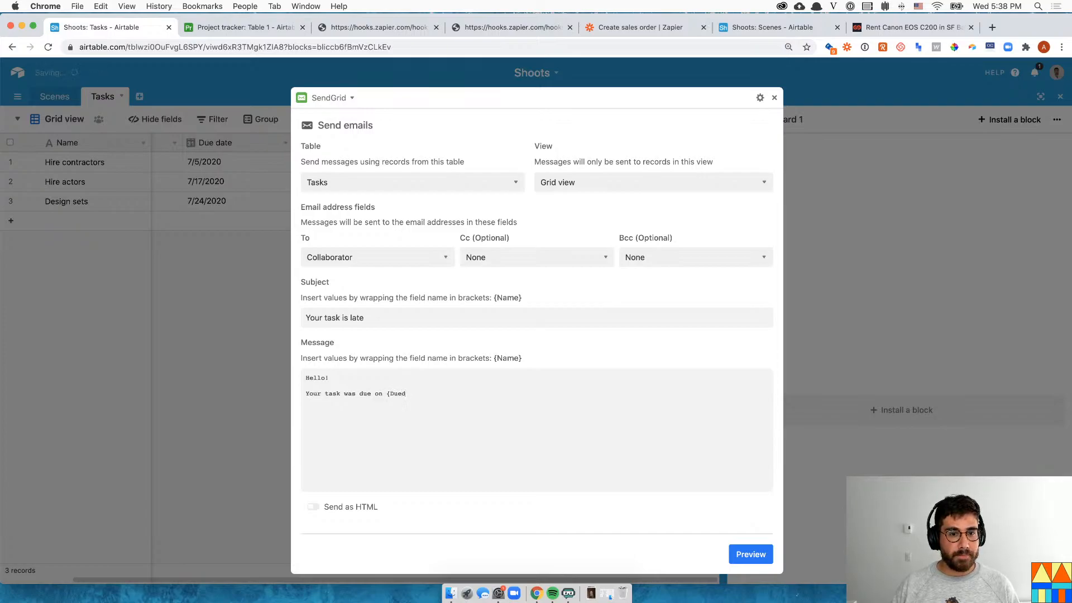
text(ate})
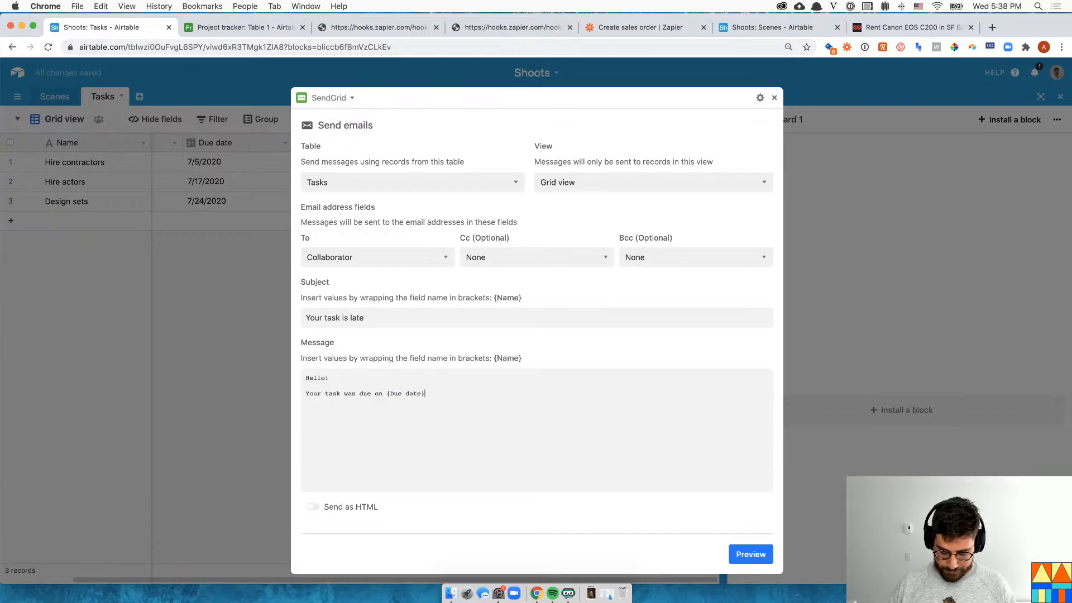
Continue the email message with " and it is now past due date. Please go finish your tasks"
text( and it is now past due date. PLeas)
key(BackSpace)
text(ease go fin)
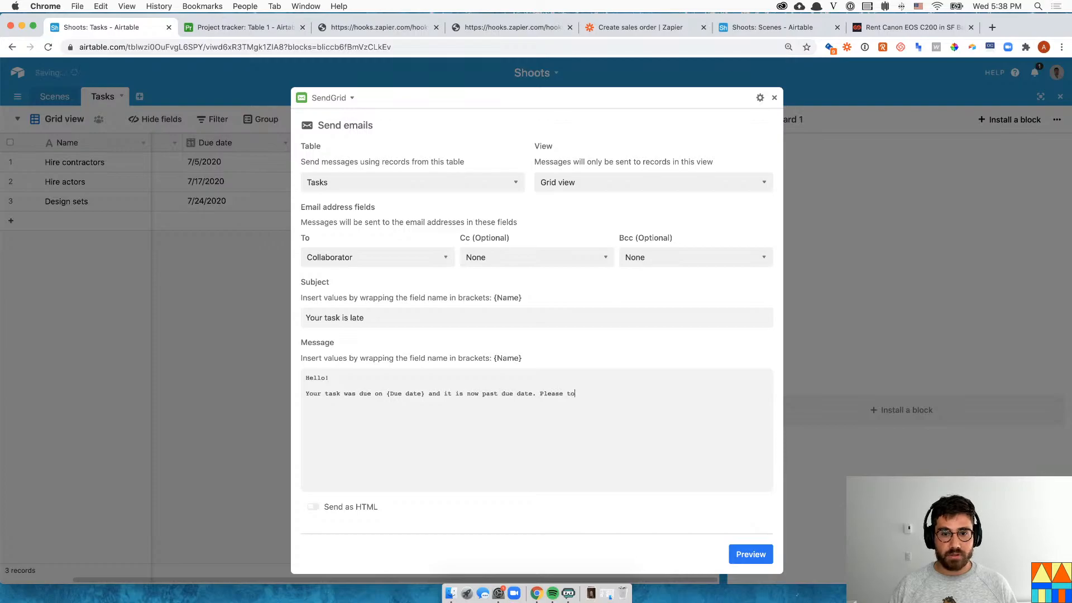
text(ish your tasks)
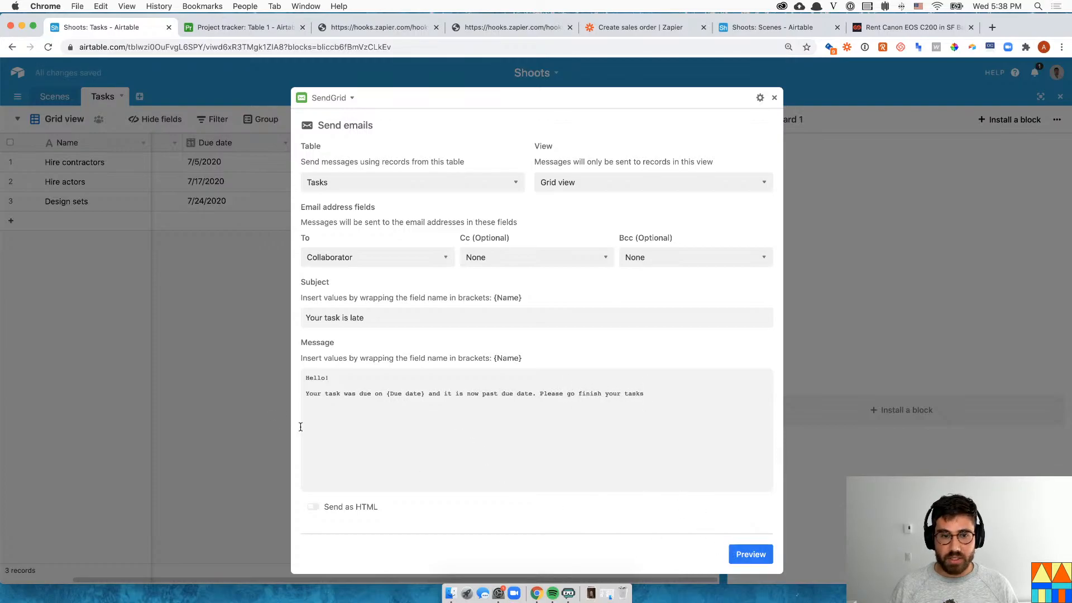
Add ", see them here:" to the email message, followed by the Tasks grid view's URL without its blocks parameter
click(214, 342)
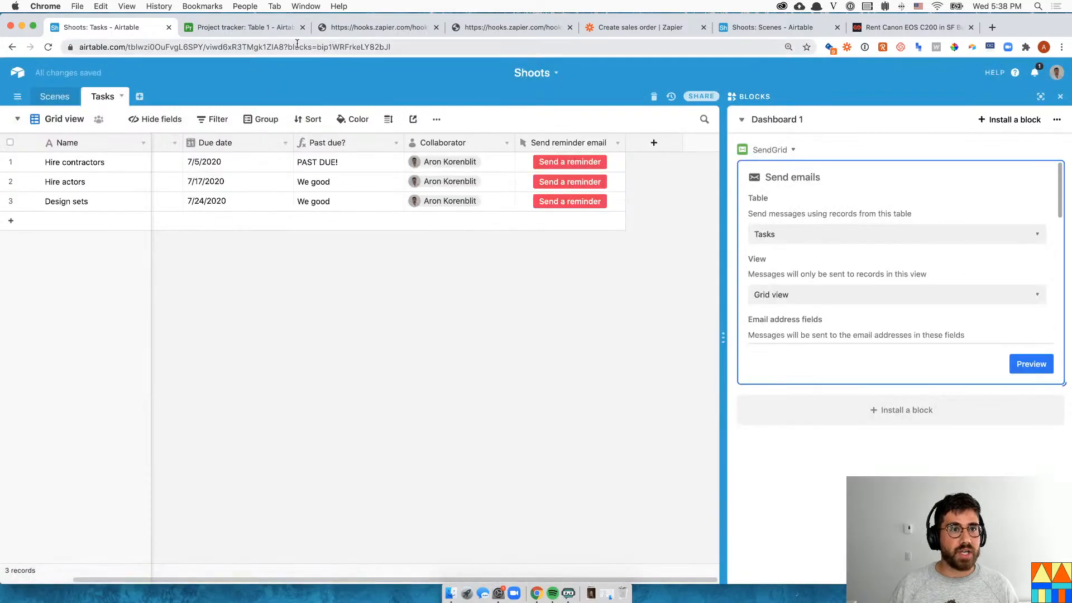
drag(284, 47, 52, 38)
key(super+c)
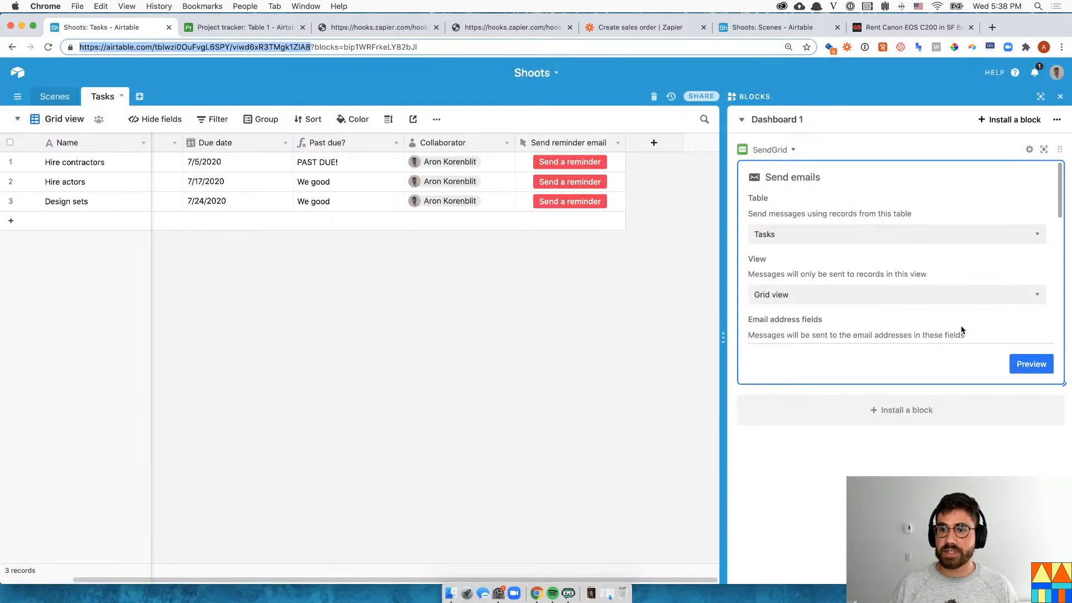
click(1043, 149)
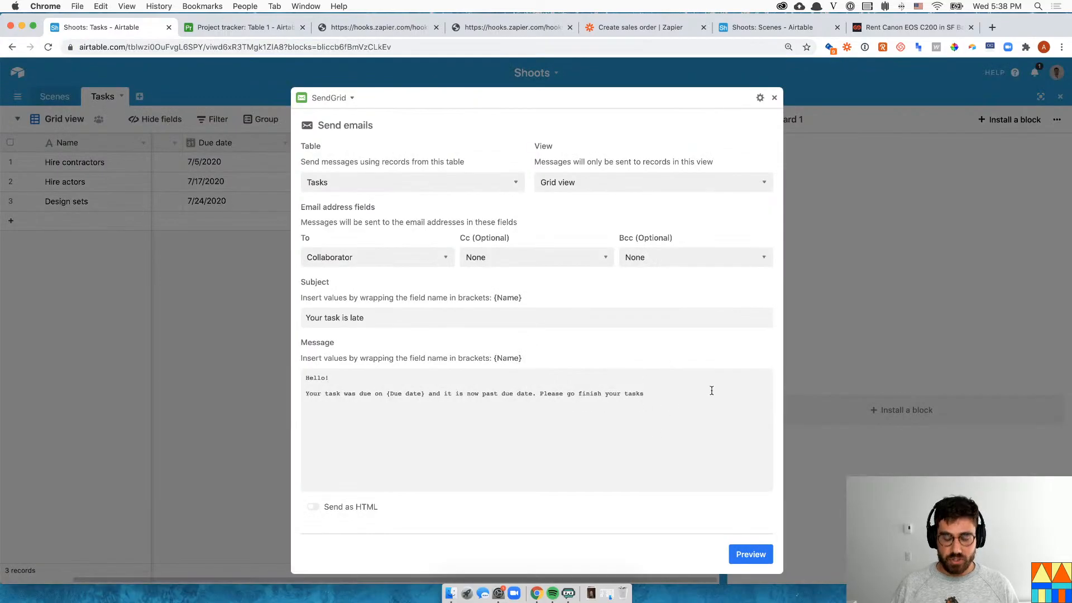
text(ee them here:)
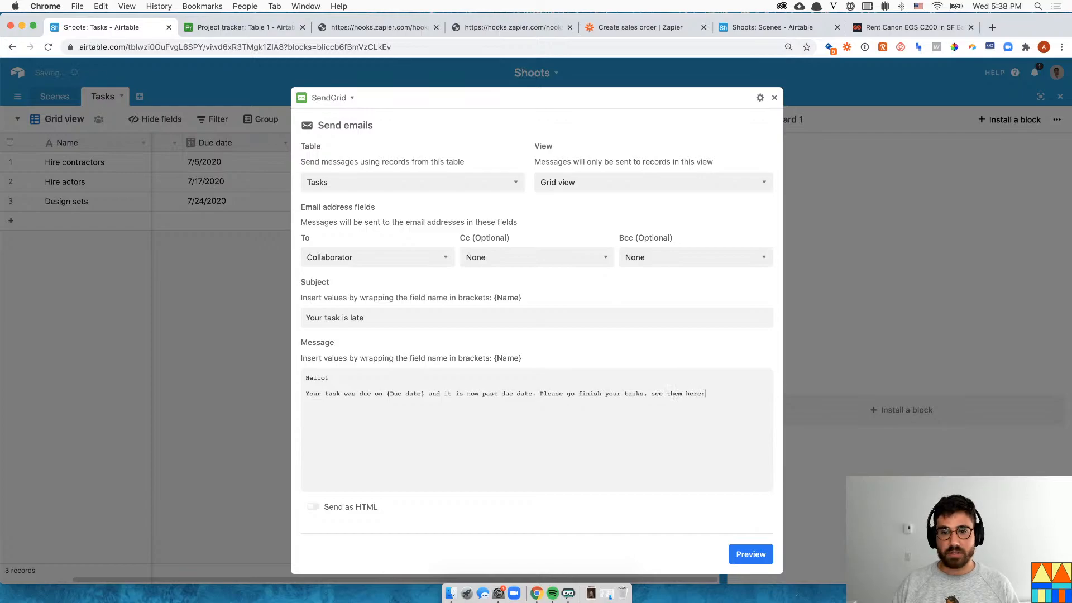
key(super+v)
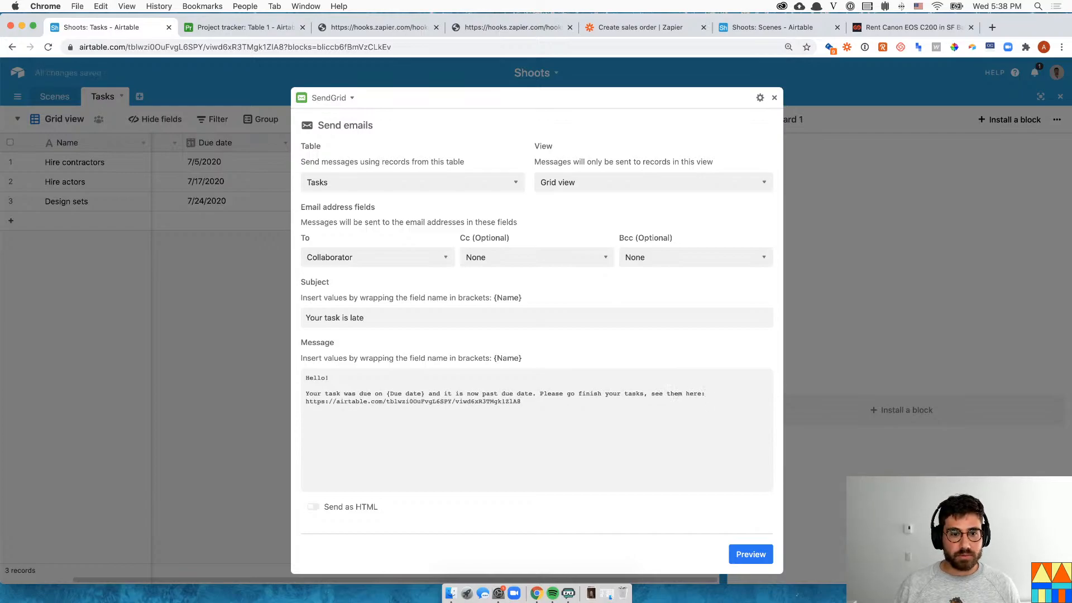
Preview the reminder emails for the whole view, and the individual reminders for the Hire contractors and Hire actors tasks
click(750, 554)
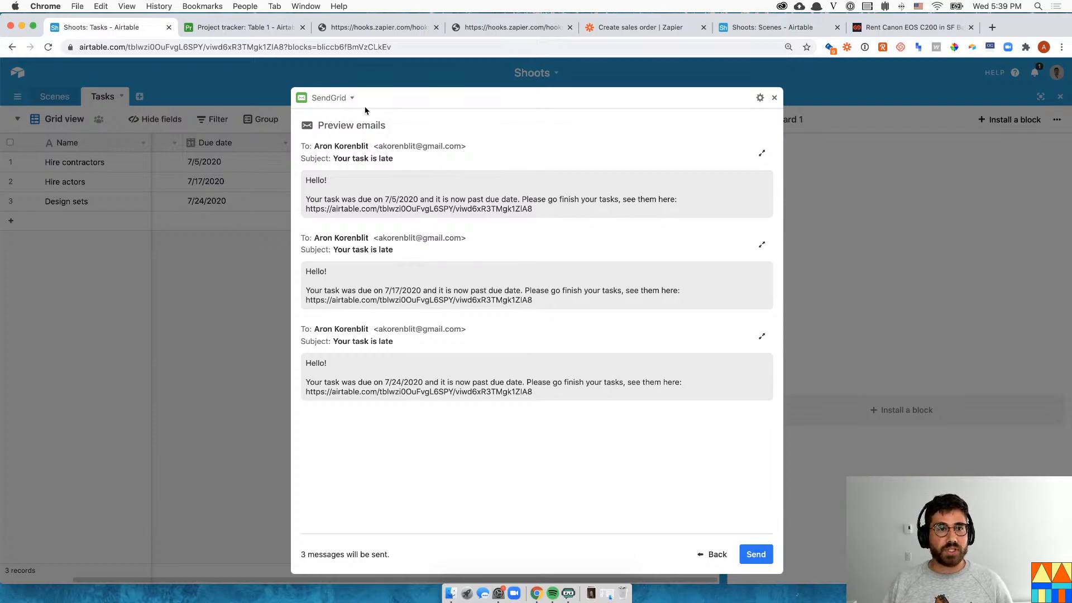
click(714, 554)
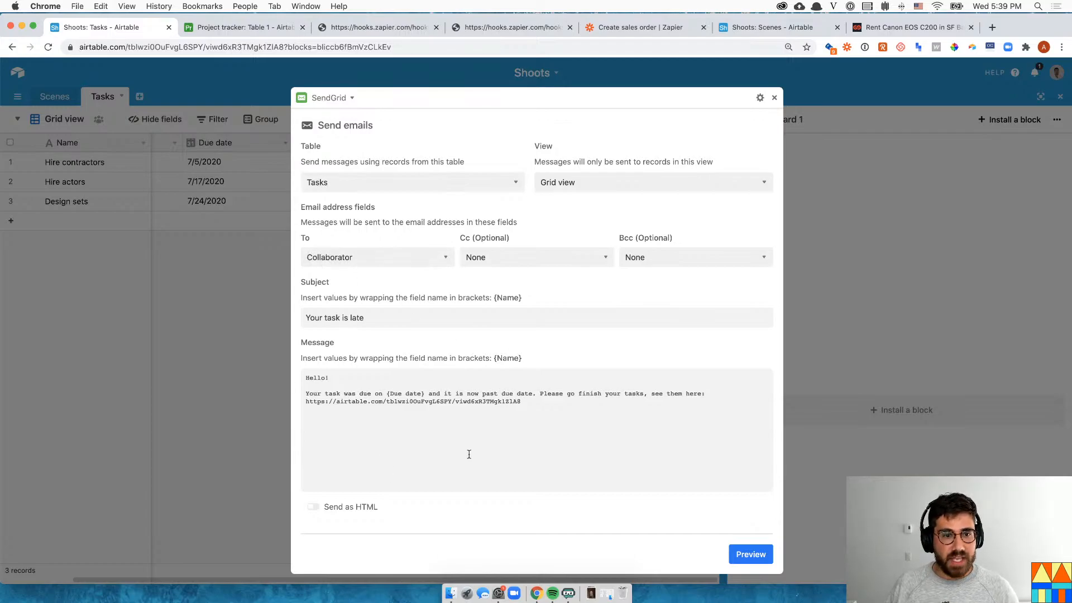
click(773, 99)
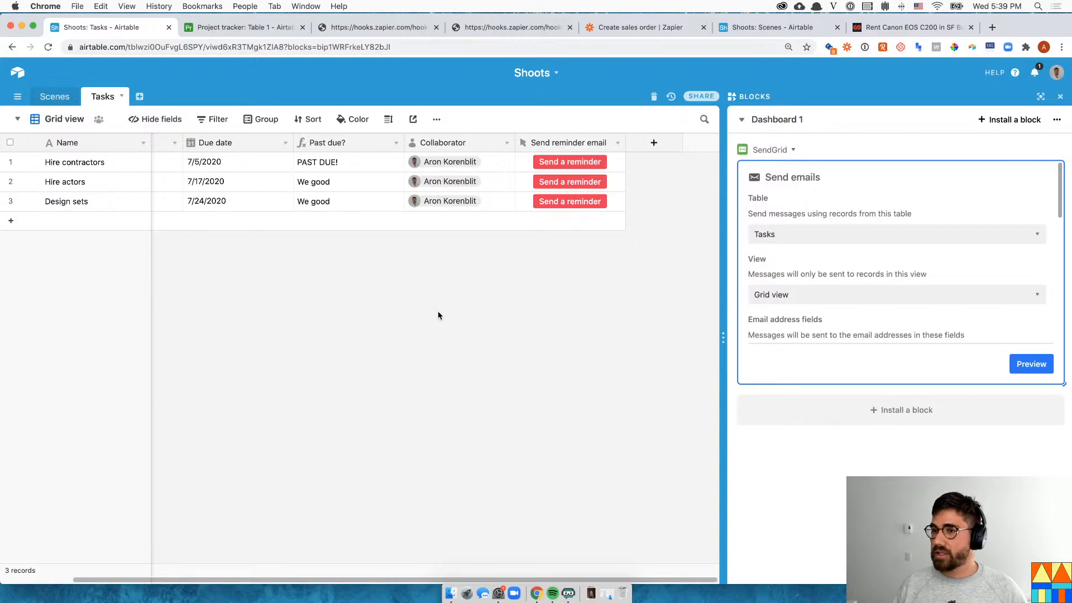
click(557, 163)
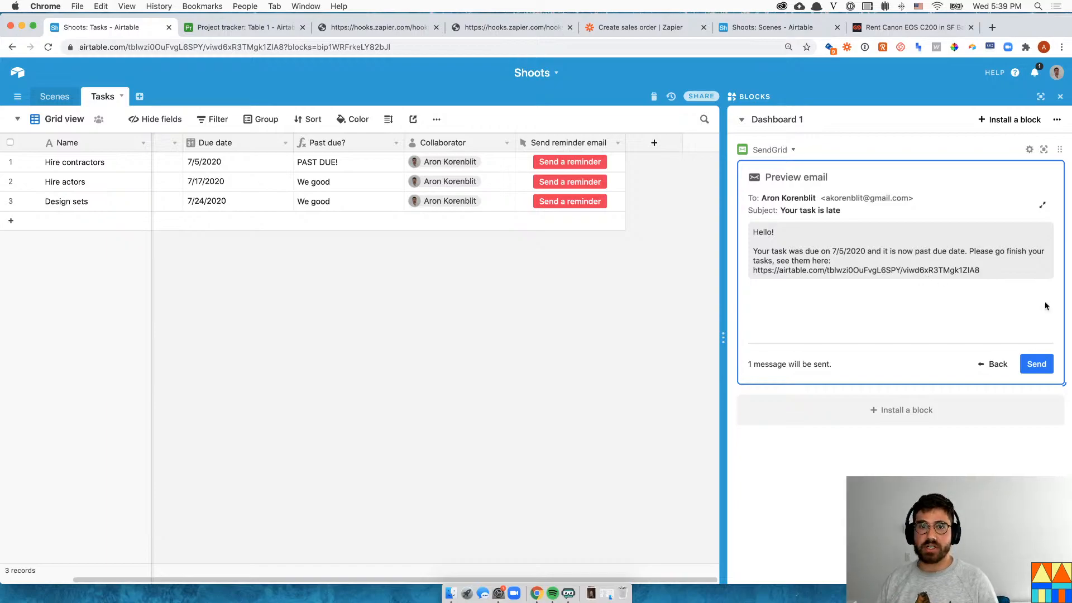
click(564, 186)
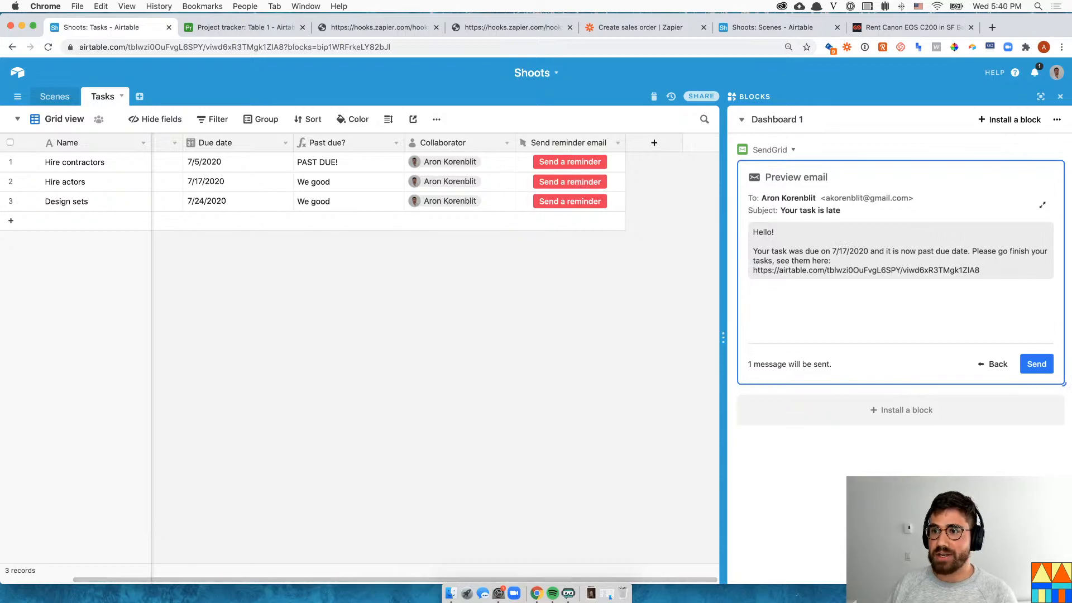
Create a new grid view named "Past due" in the Tasks table
click(57, 123)
click(129, 181)
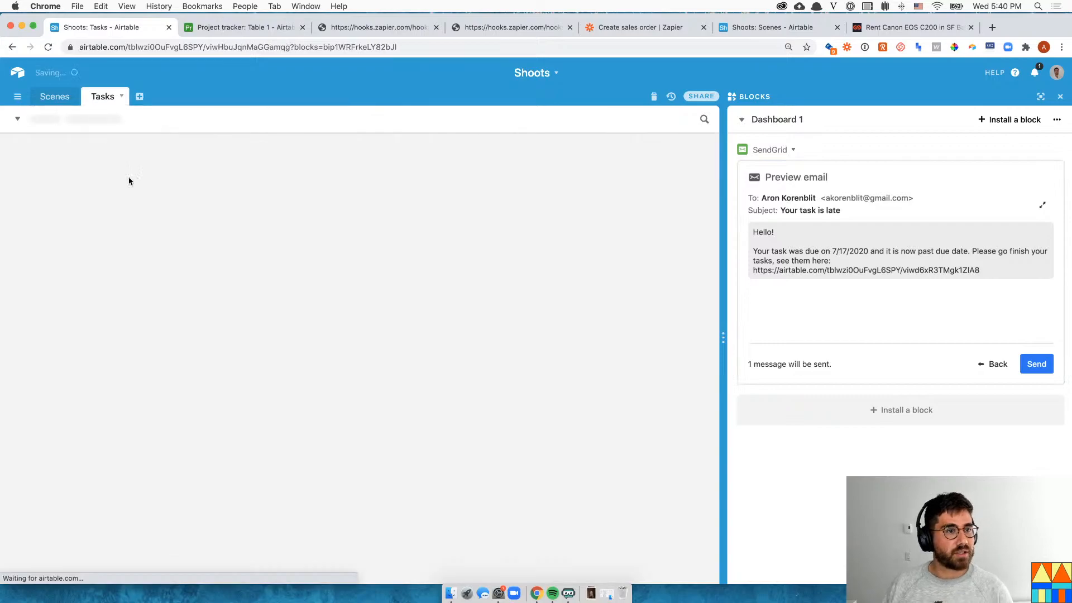
text(Past due)
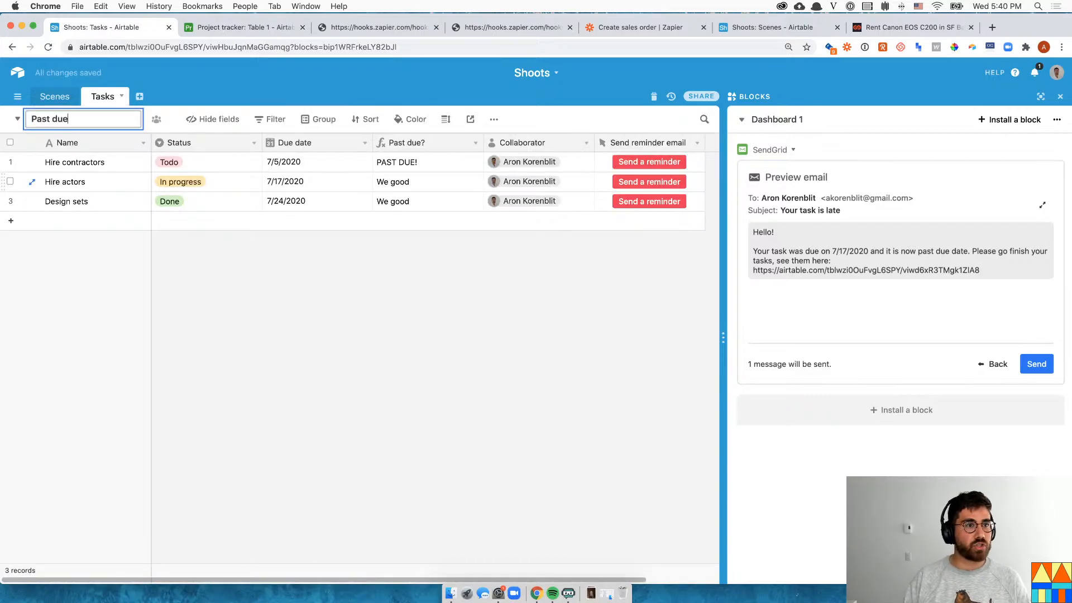
key(Return)
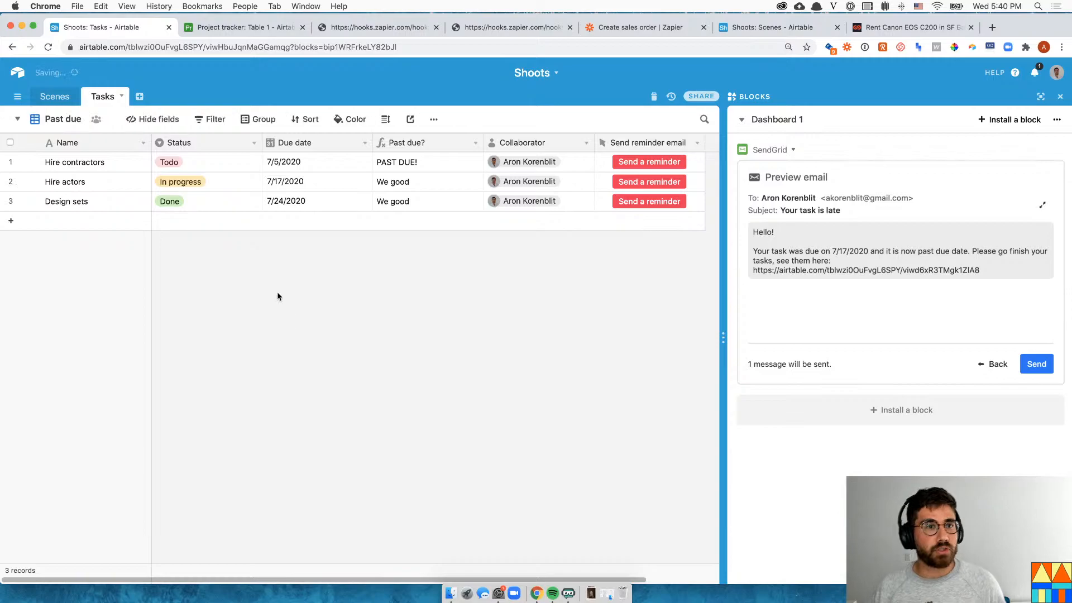
Filter the Past due view to records where the "Past due?" field contains "past"
click(212, 118)
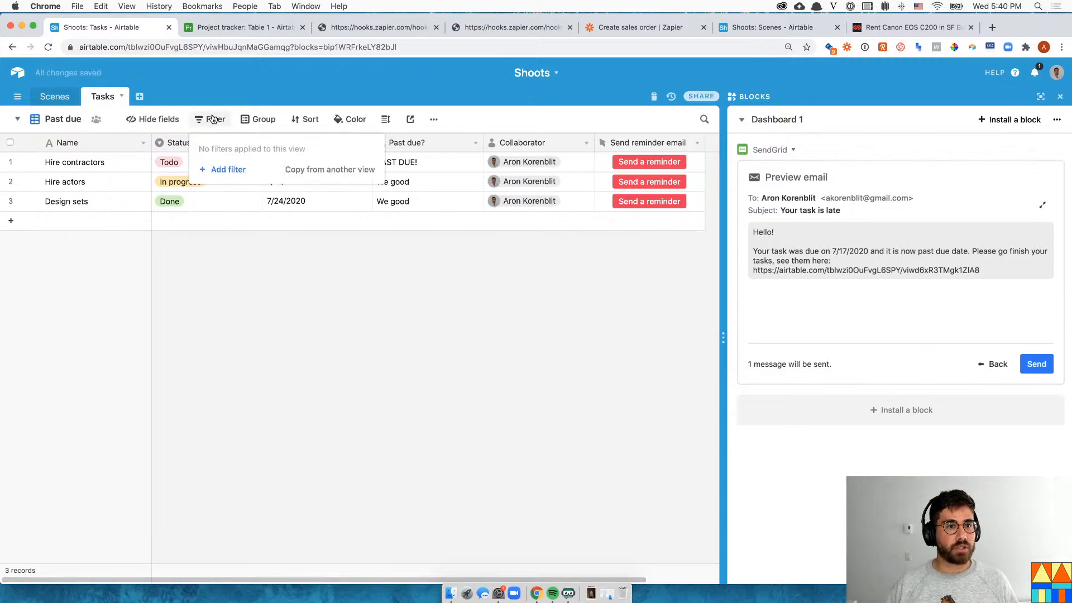
click(245, 166)
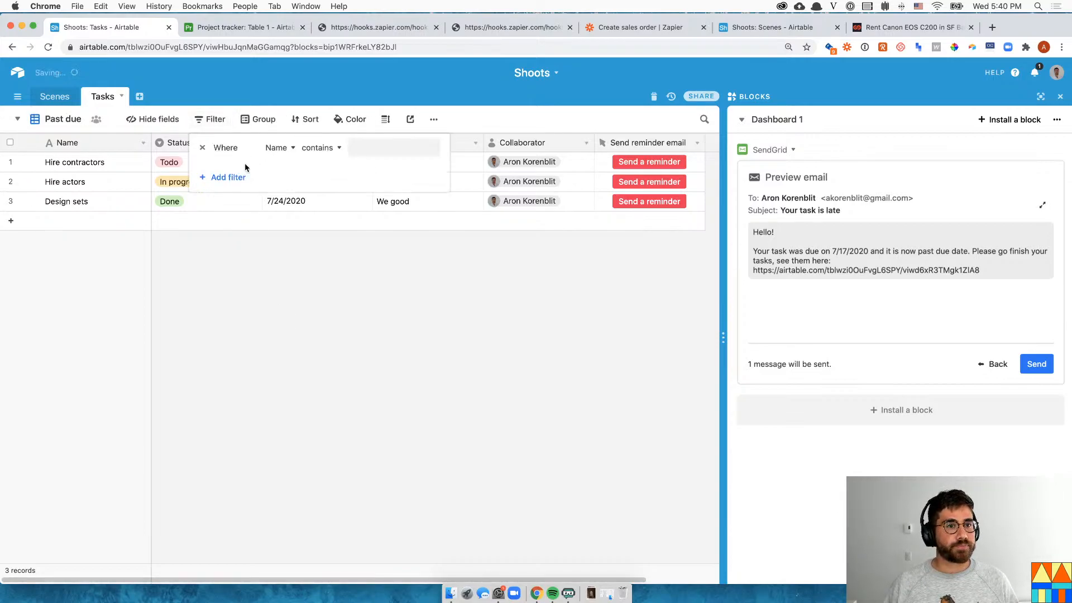
click(265, 149)
text(past)
key(Return)
click(370, 144)
text(past)
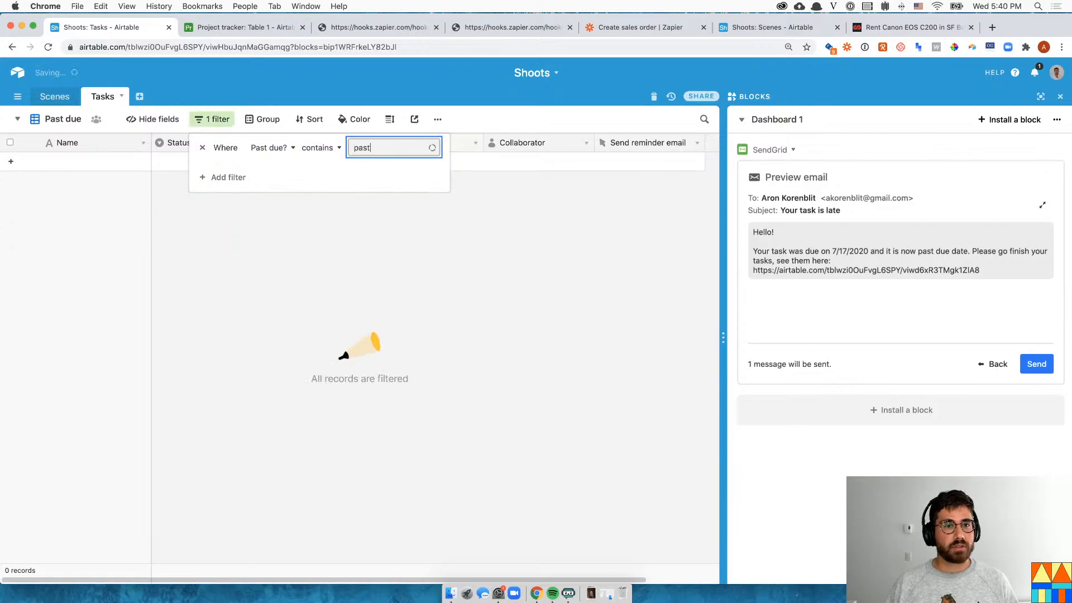
click(212, 119)
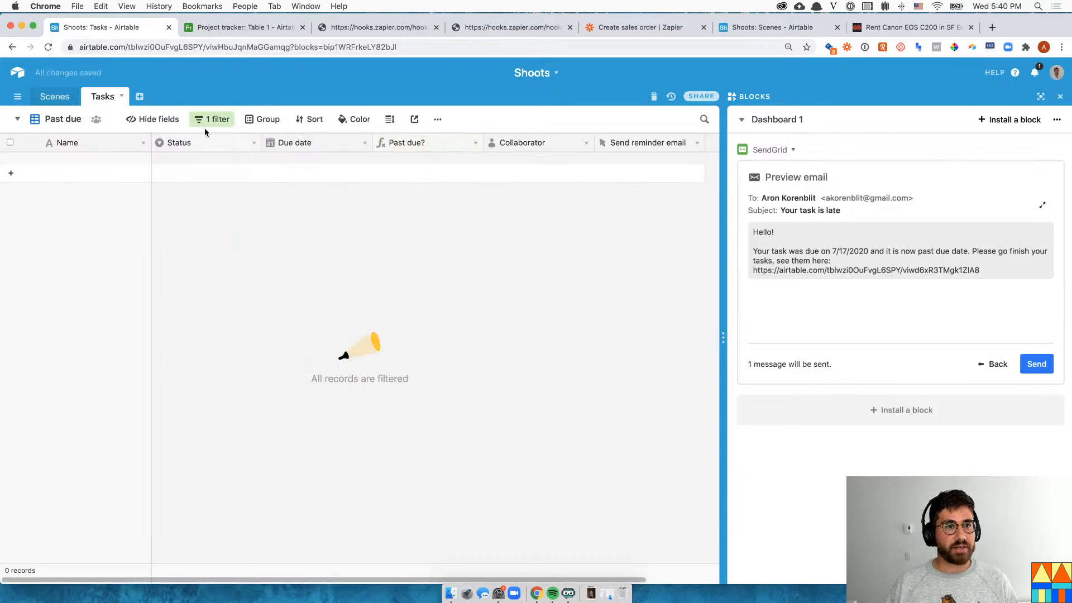
Set the Hire actors due date to 7/7/2020 in Grid view and return to the Past due view
click(64, 119)
click(92, 148)
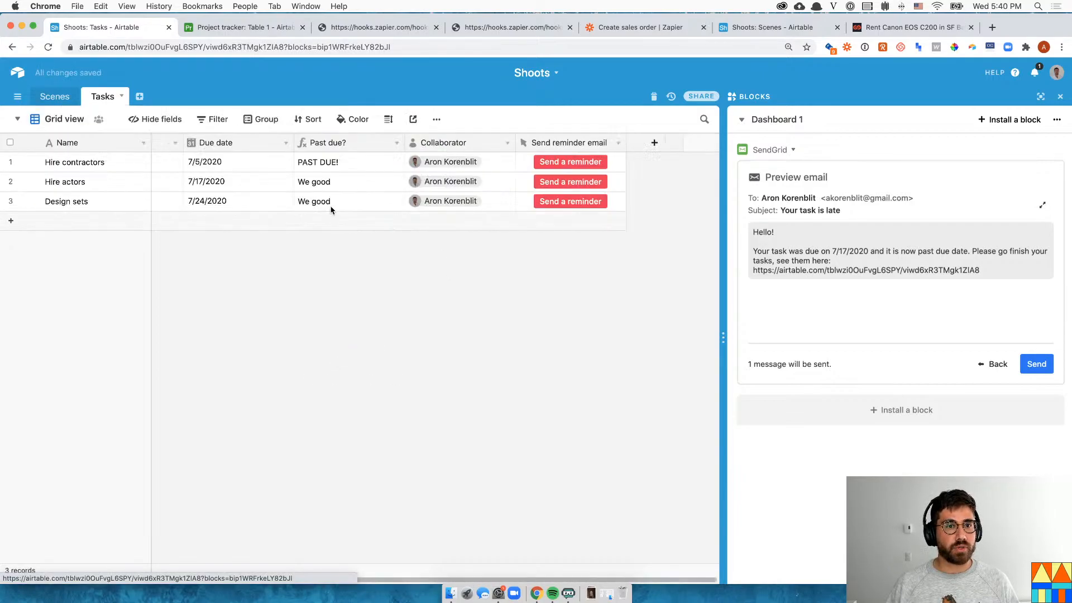
click(263, 179)
click(263, 179)
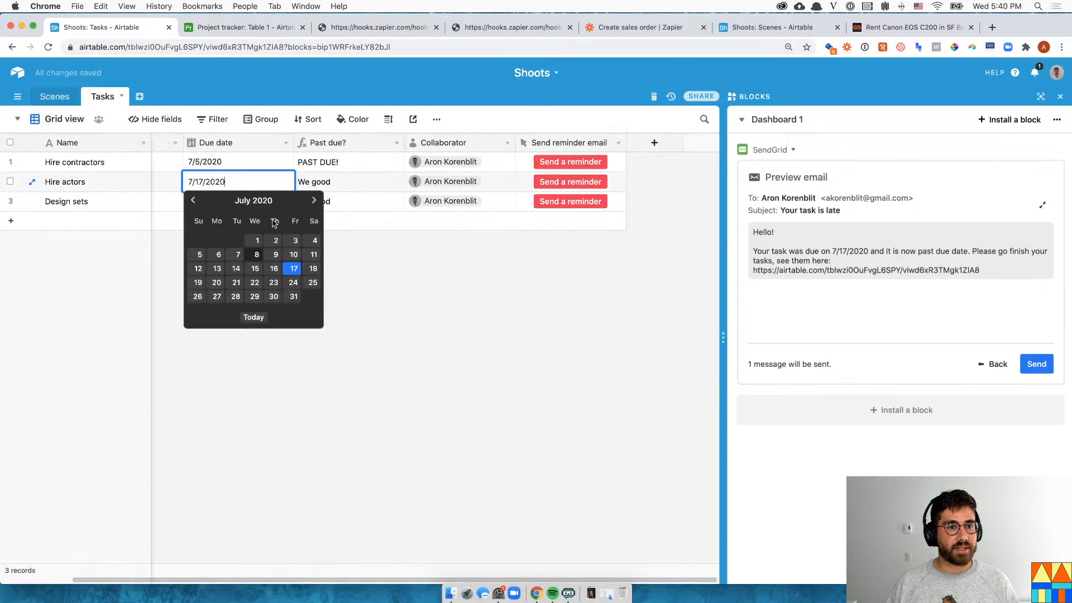
click(244, 257)
click(246, 249)
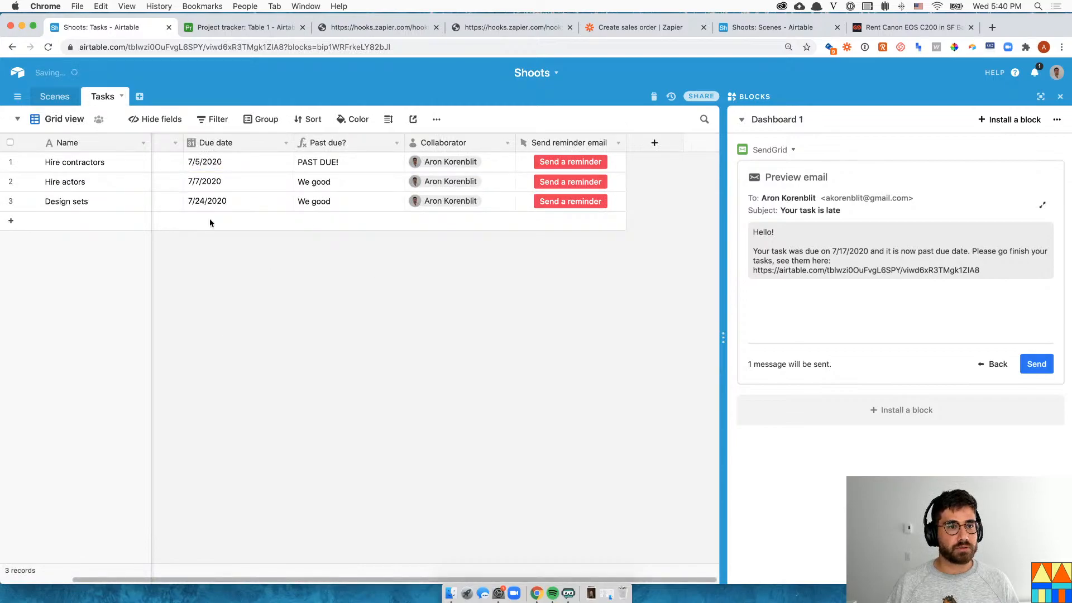
click(63, 119)
click(86, 171)
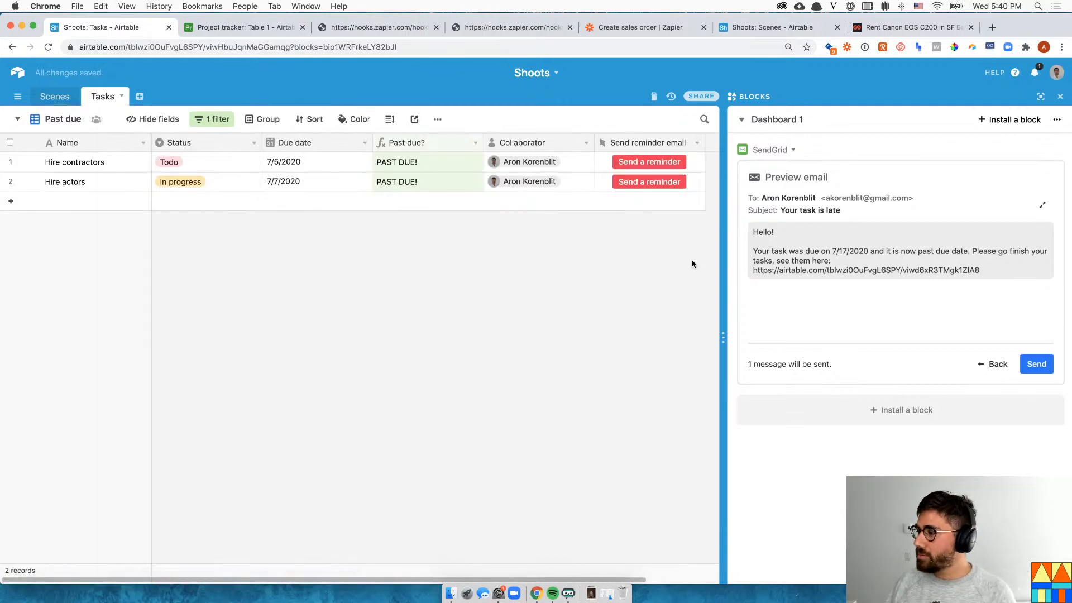
Open the Hire actors reminder, review its email message settings, cancel it and close the blocks panel
click(634, 181)
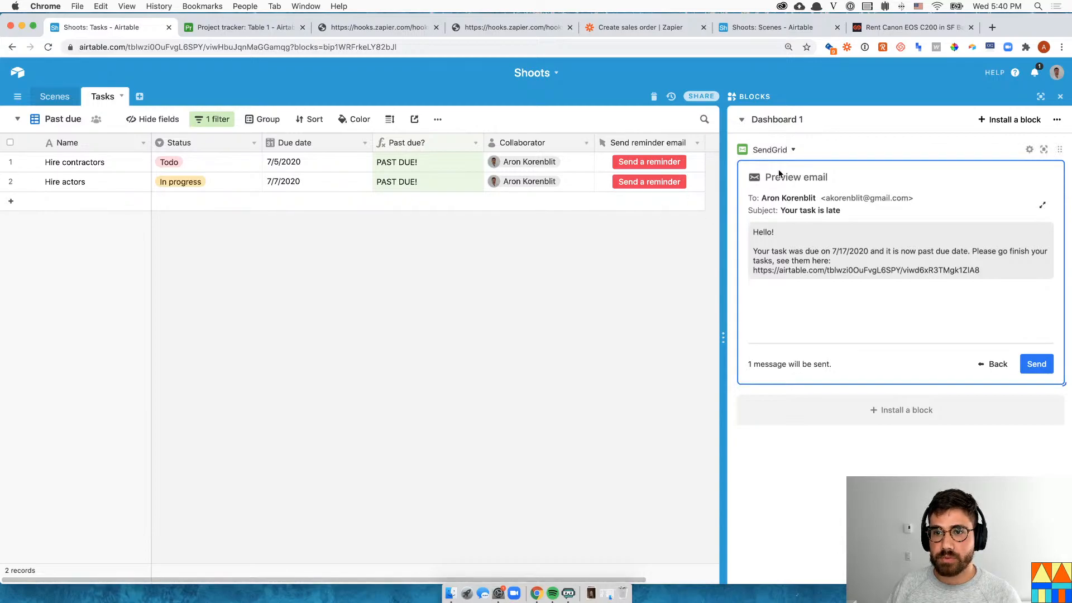
click(992, 364)
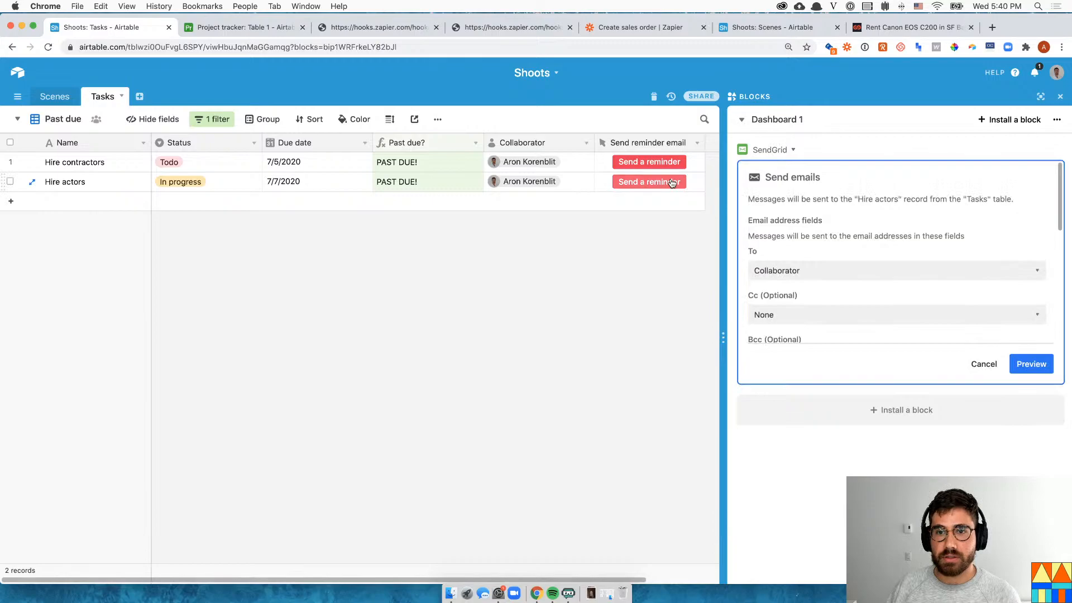
scroll(903, 263, down, 5)
scroll(902, 264, down, 3)
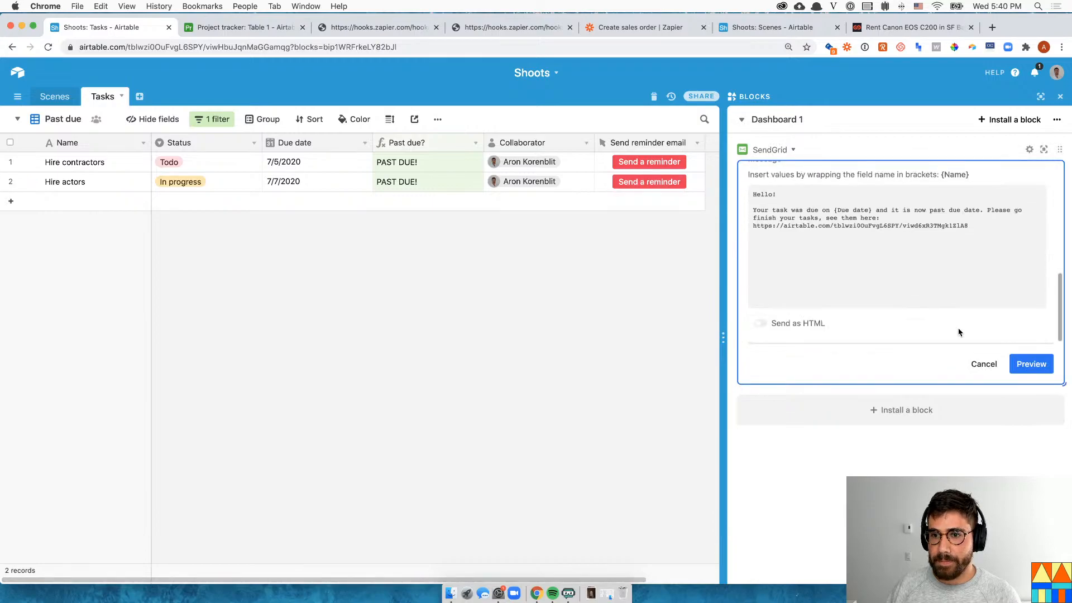
click(982, 365)
click(1060, 96)
Reopen the Hire actors reminder, check which fields can supply the To address, and cancel it
click(643, 187)
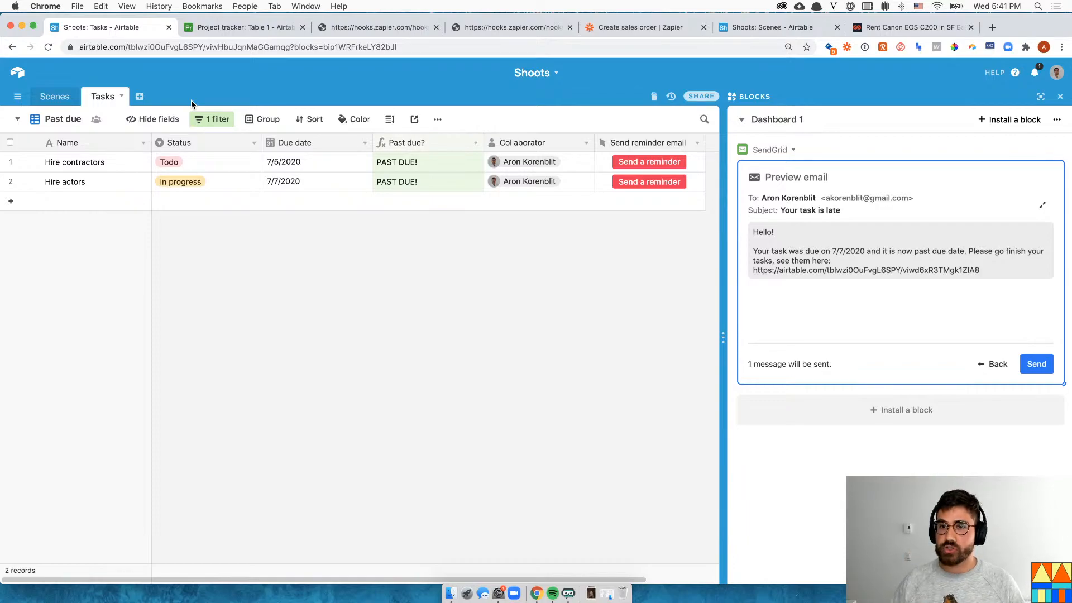
click(985, 364)
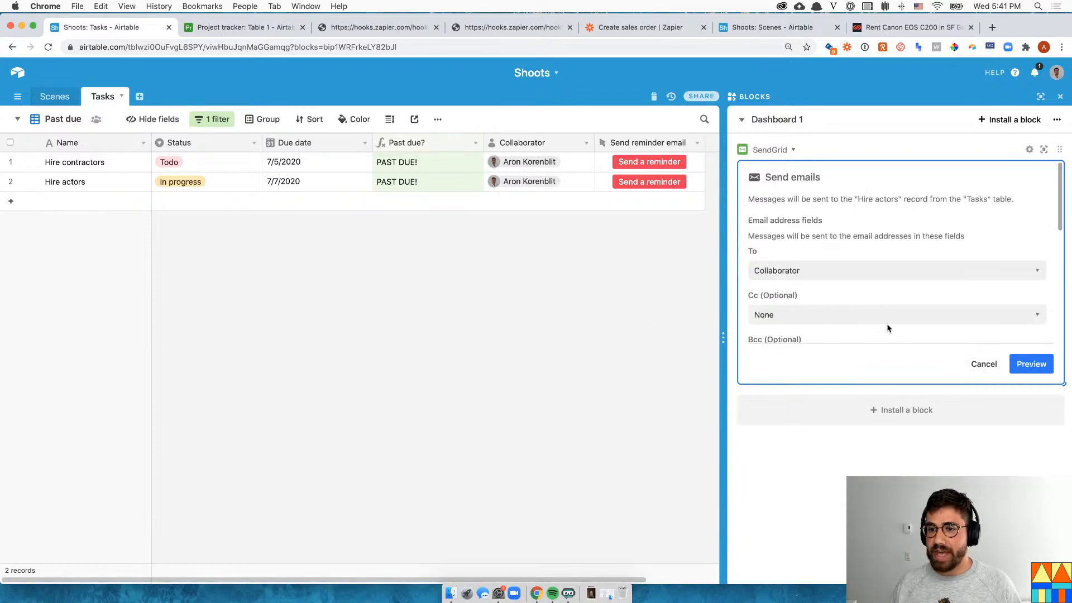
click(798, 271)
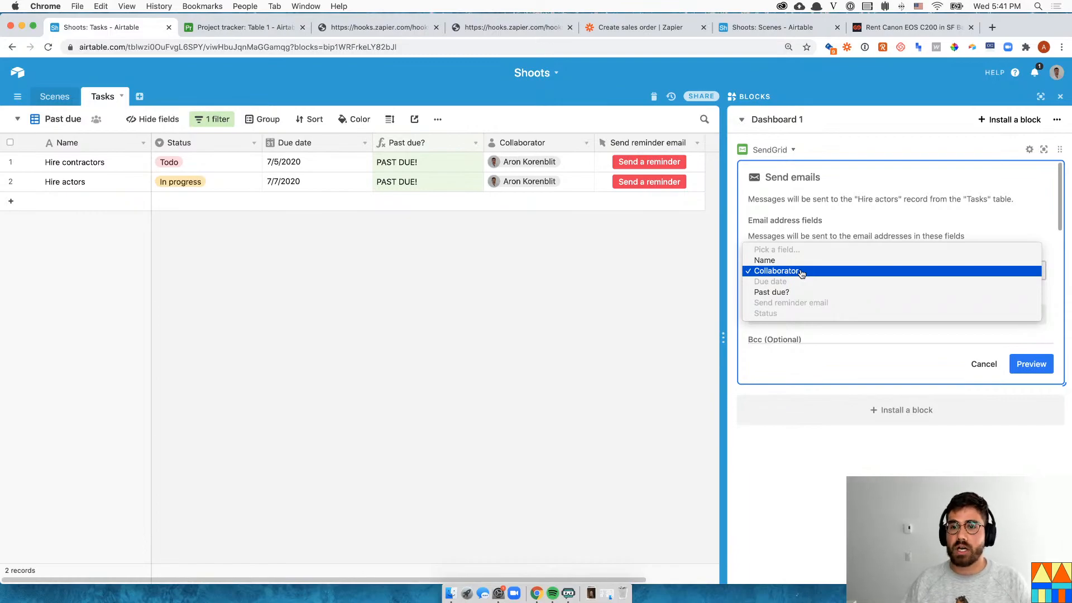
click(839, 219)
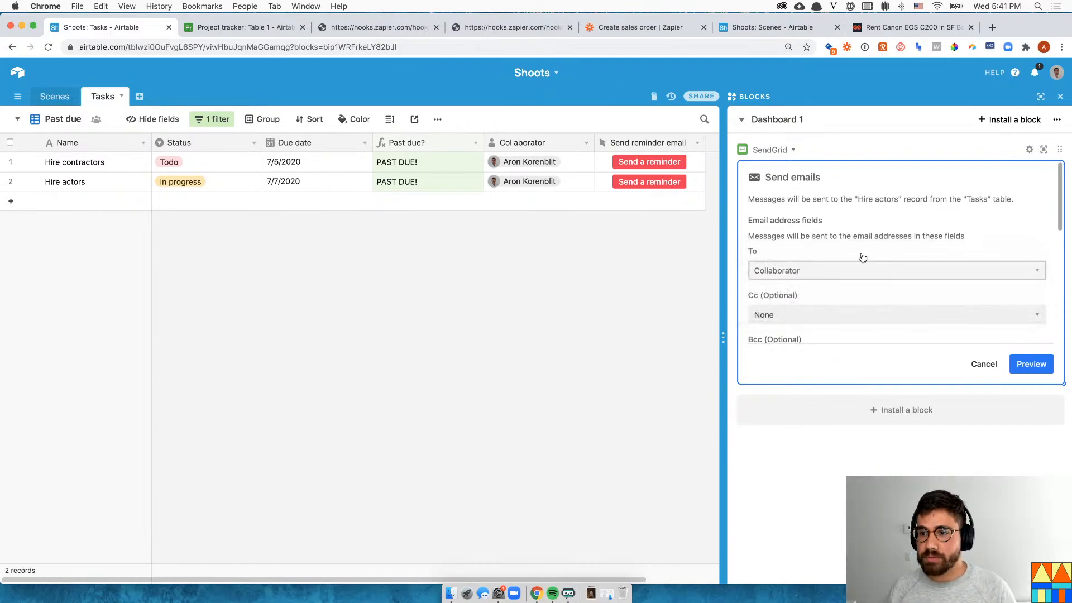
click(973, 364)
scroll(782, 234, down, 2)
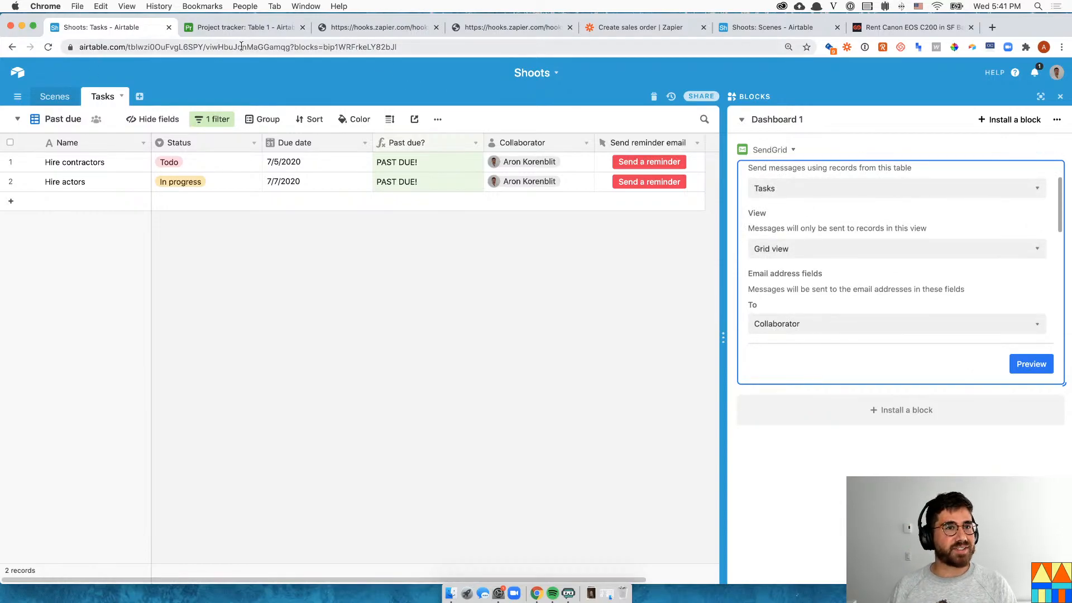
Switch to the Inventory Tracking base and check off "Send an email" in the Livestream #13 description list
click(257, 28)
click(135, 30)
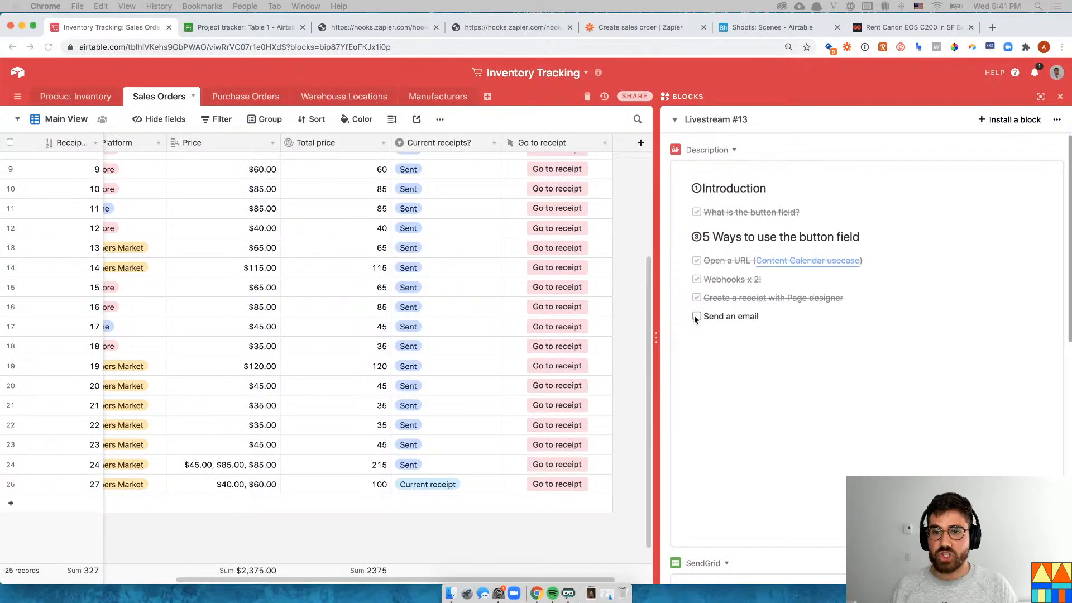
click(696, 316)
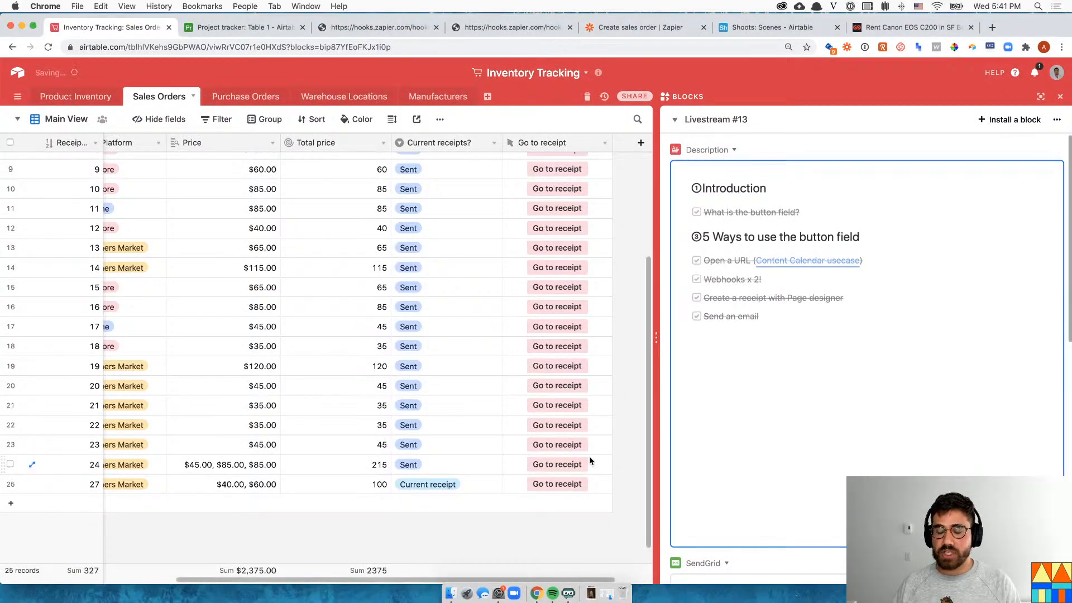
Review the actions available for the "Go to receipt" button field and close its settings without changes
click(597, 484)
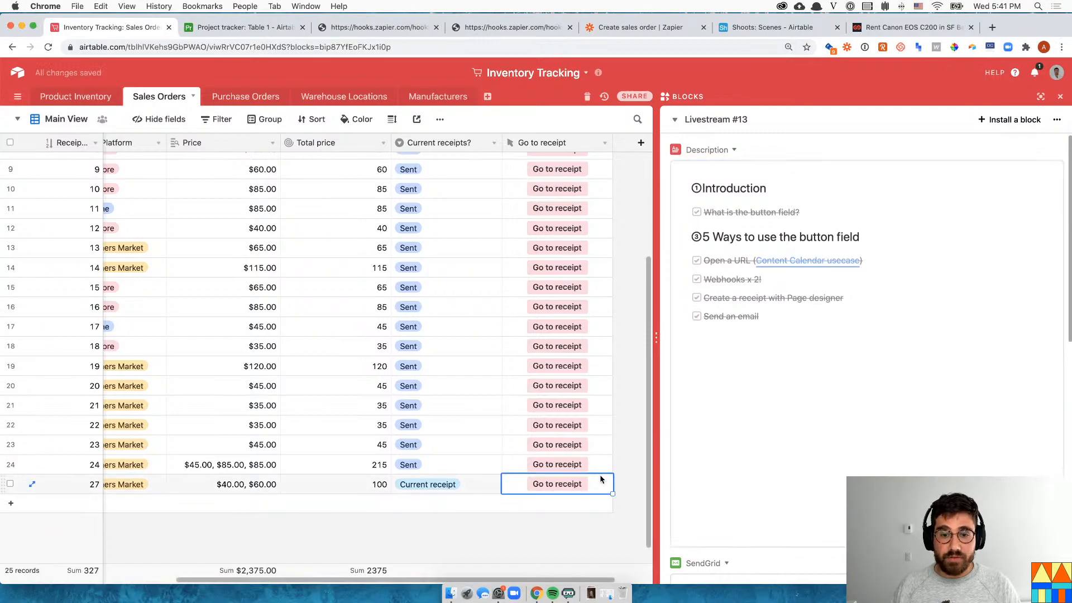
click(605, 143)
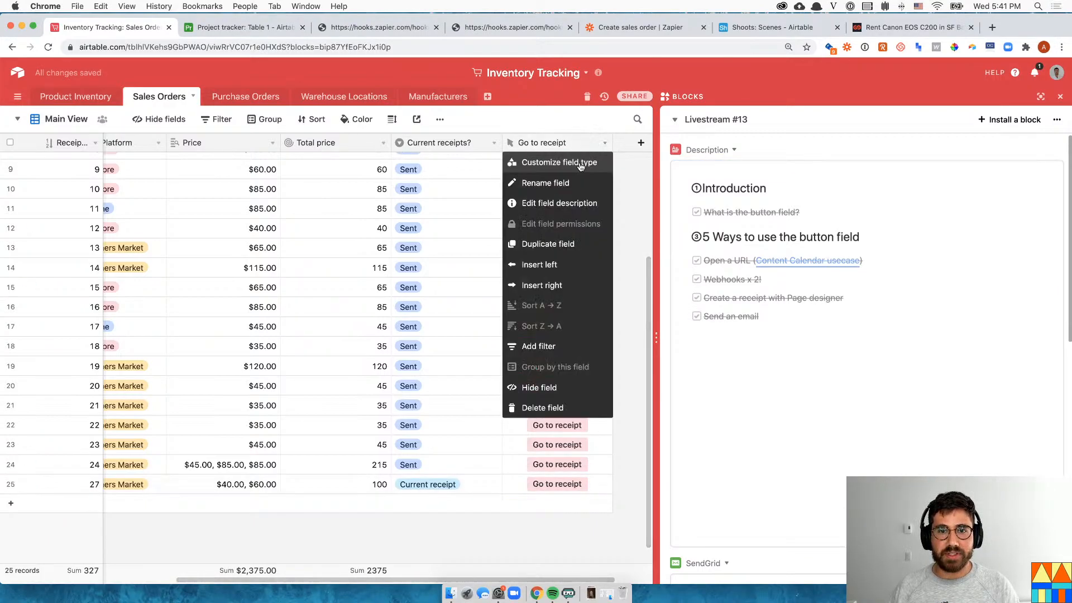
click(579, 165)
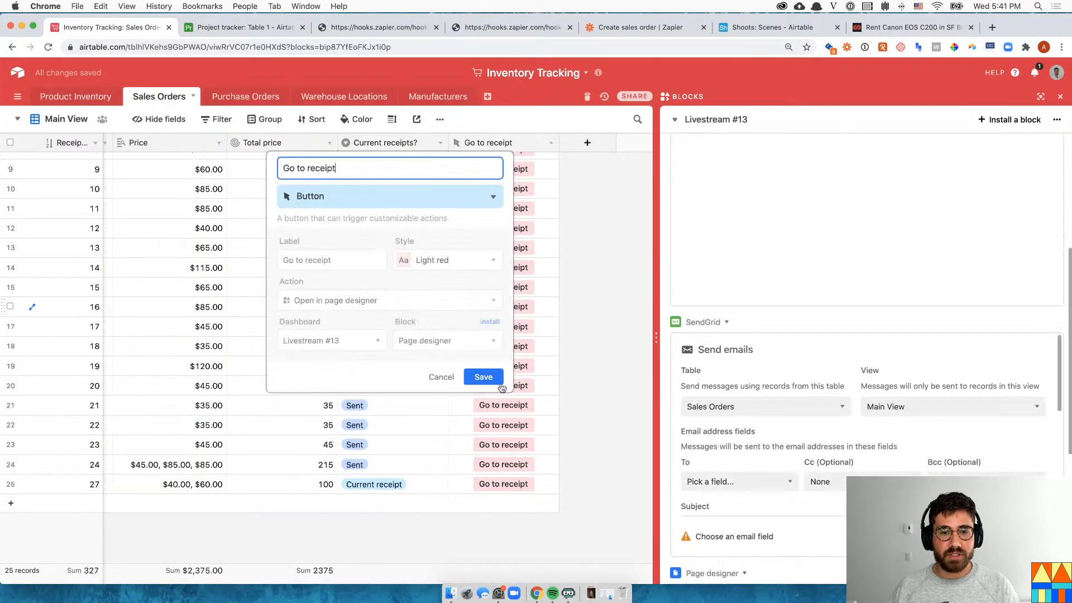
click(339, 302)
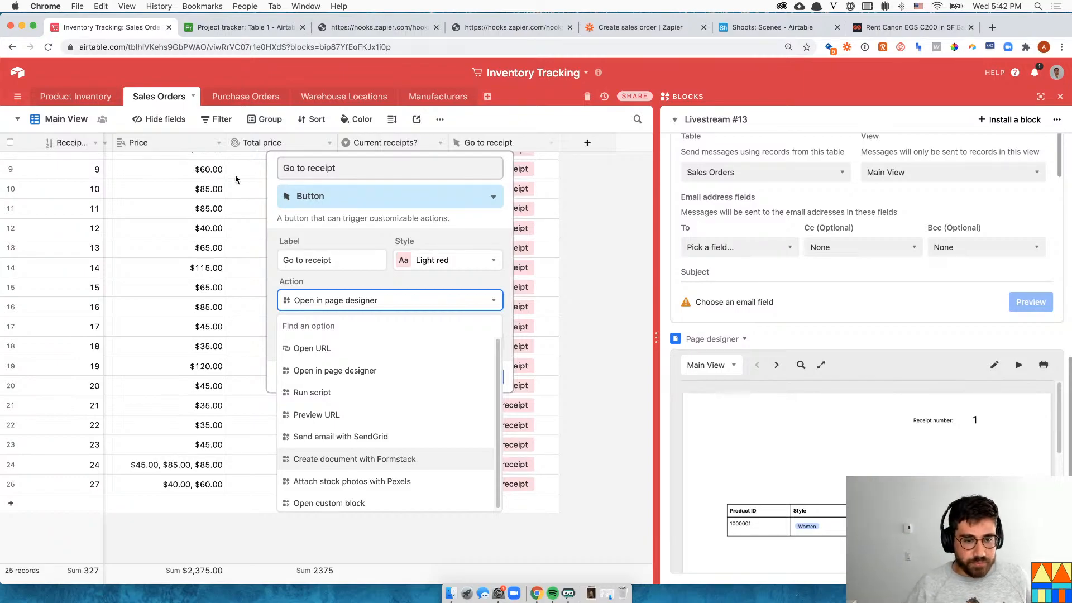
scroll(346, 489, down, 1)
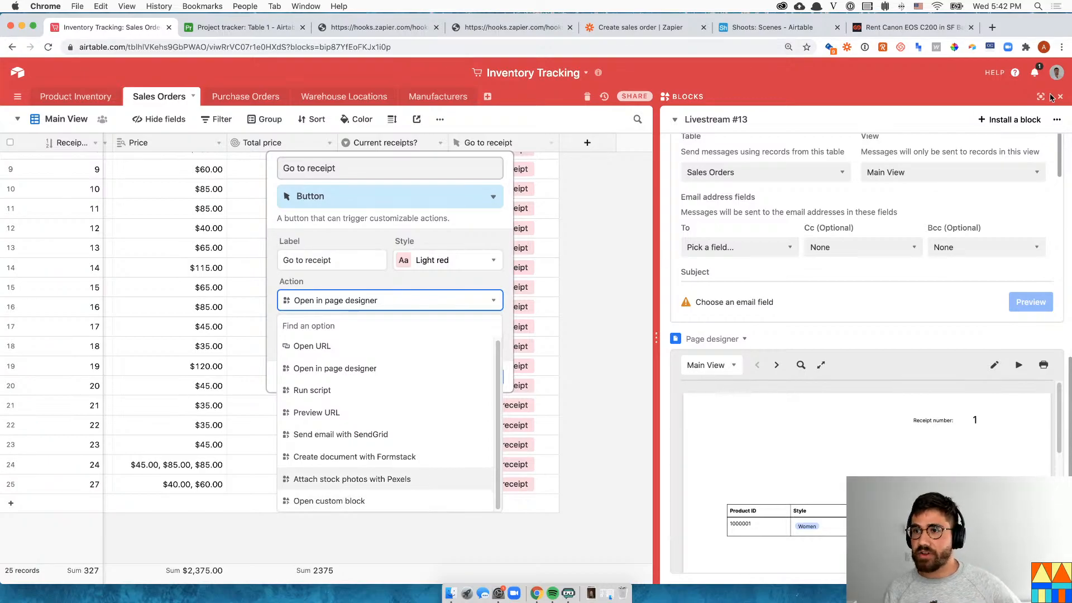
scroll(1068, 210, up, 10)
scroll(1068, 210, up, 2)
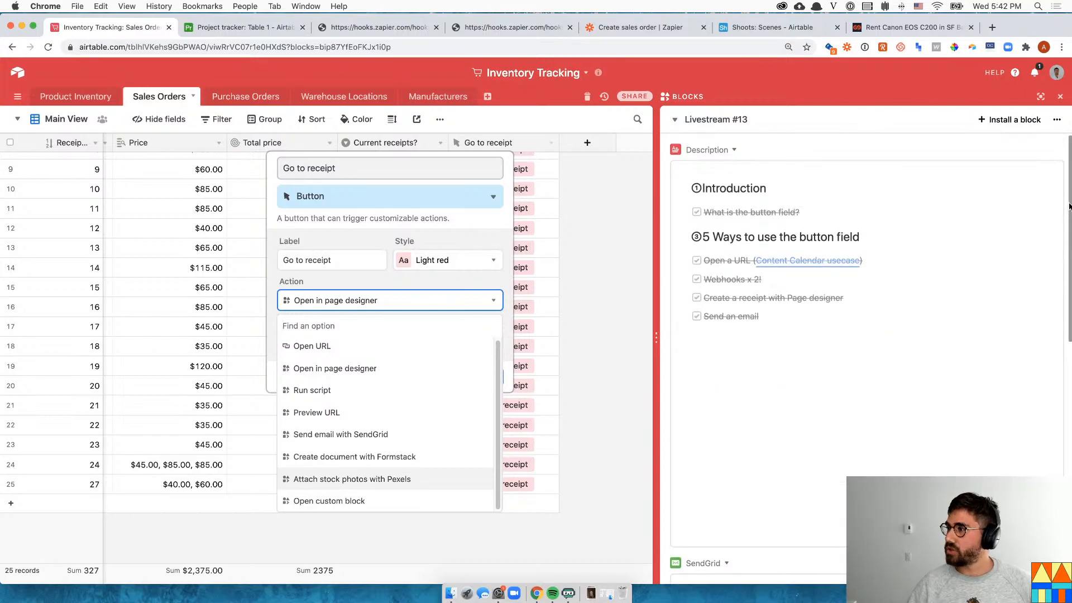
click(619, 288)
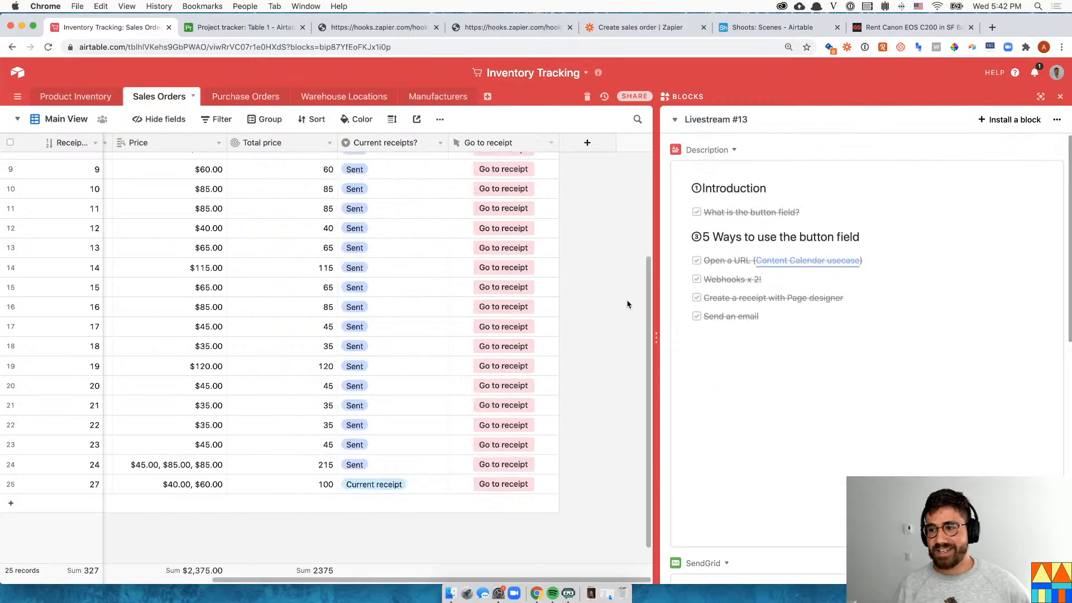